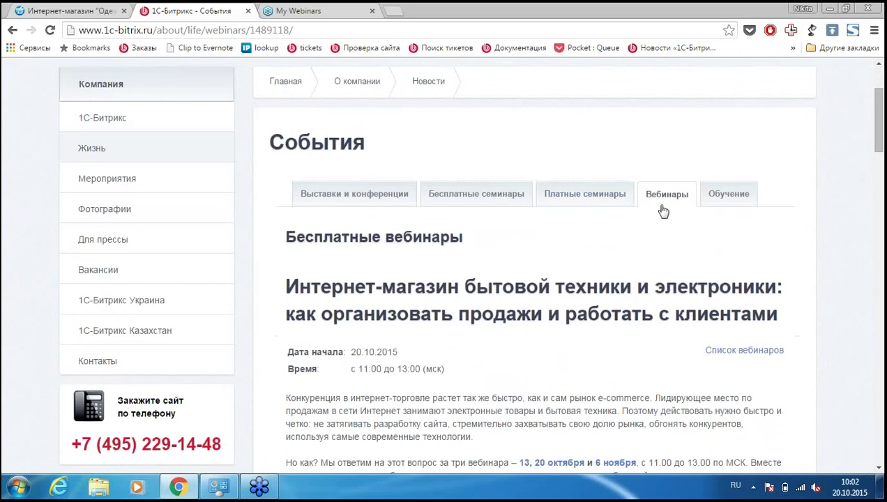
# Open the link for the 13 October webinar in a new tab and look over that webinar's page.
pyautogui.scroll(-5, 668, 222)
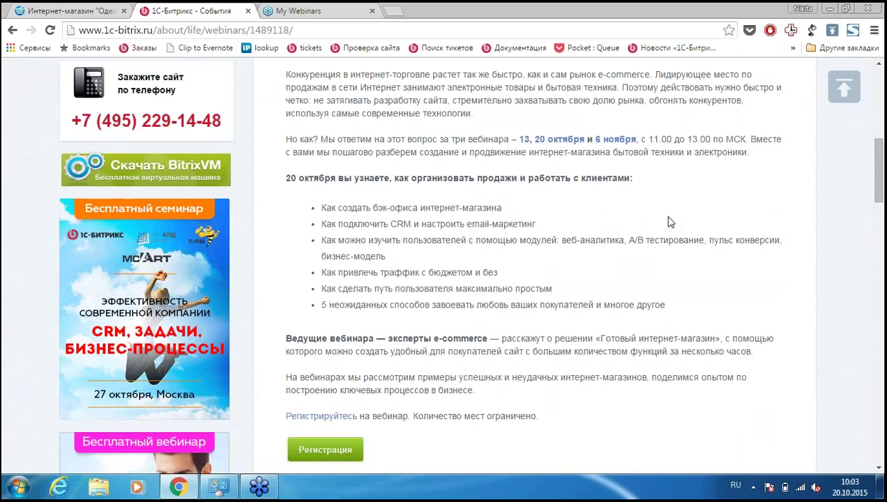
pyautogui.rightClick(528, 139)
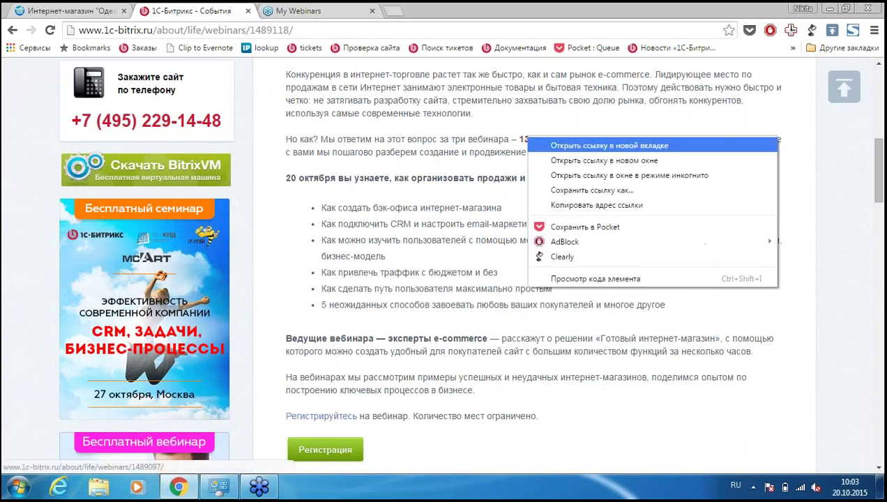
pyautogui.click(535, 145)
pyautogui.hotkey('ctrl', 'Tab')
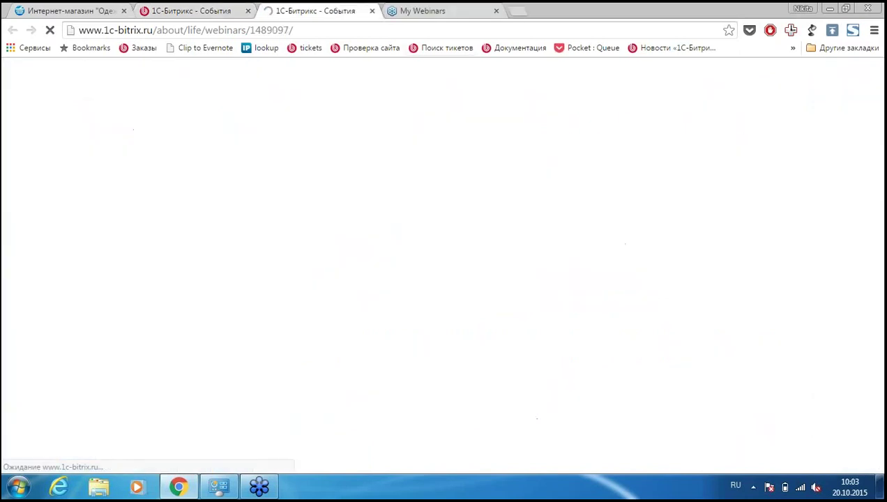
pyautogui.scroll(-5, 673, 267)
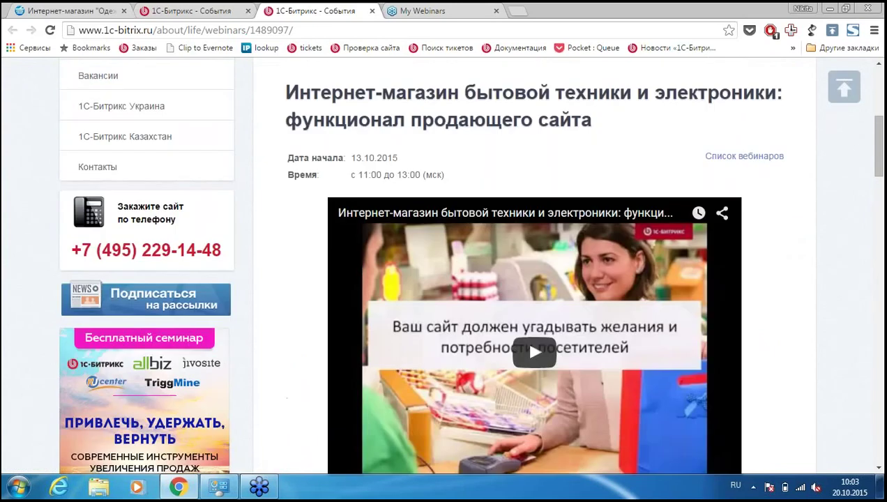
pyautogui.scroll(-1, 534, 279)
pyautogui.scroll(6, 534, 279)
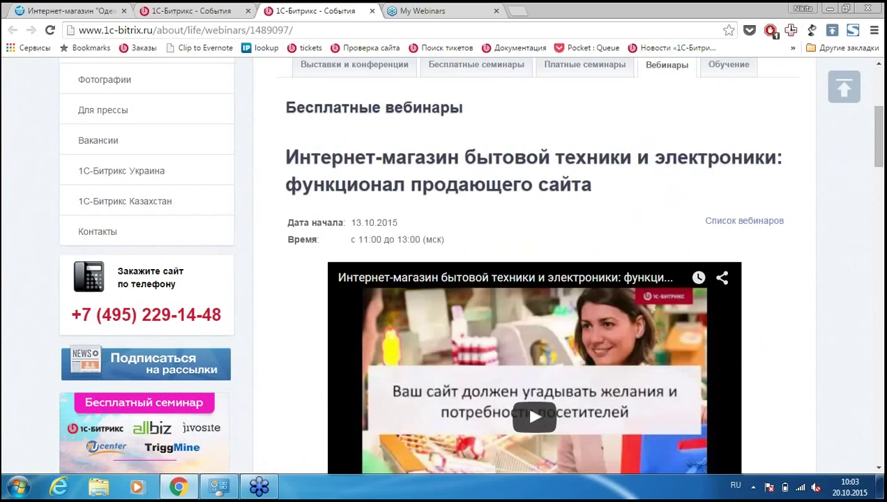
# Switch to the online store site, collapse its admin toolbar and look over the home page.
pyautogui.click(68, 9)
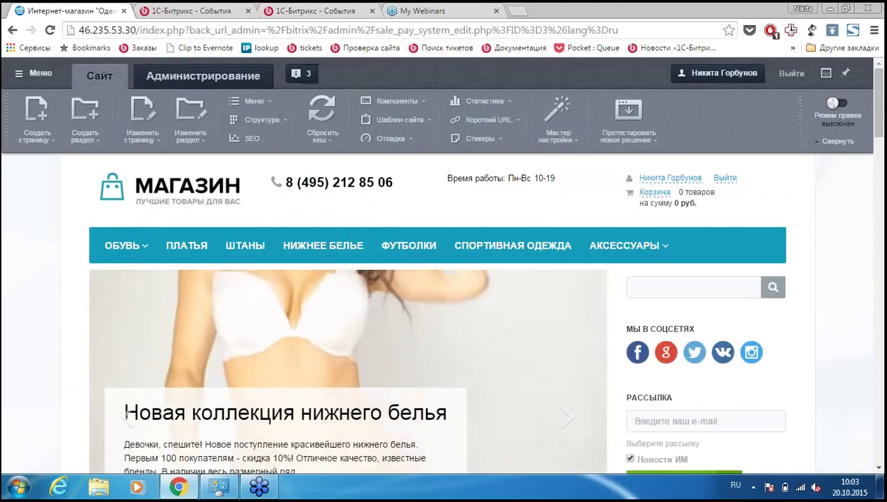
pyautogui.click(837, 141)
pyautogui.scroll(-4, 824, 249)
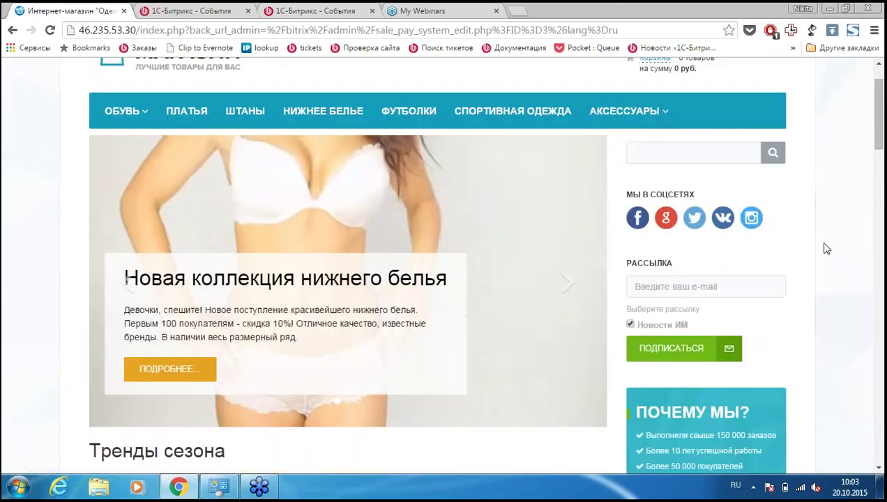
pyautogui.scroll(4, 824, 248)
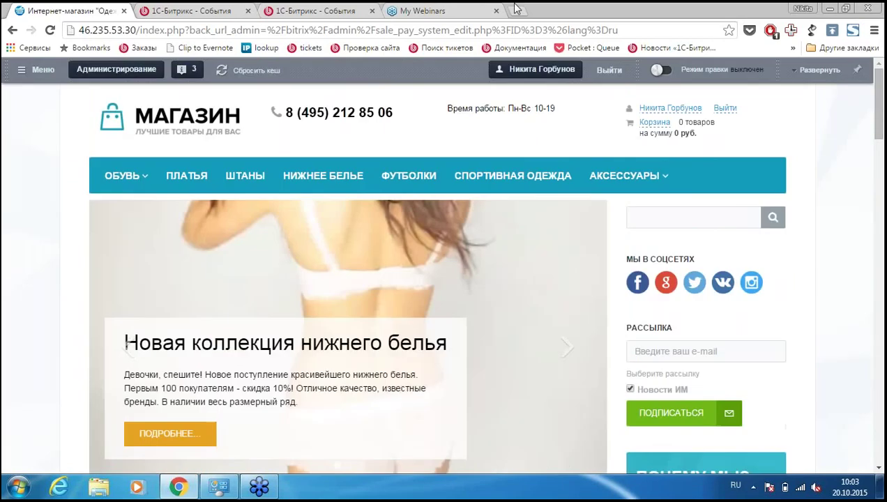
pyautogui.click(327, 11)
pyautogui.moveTo(647, 212)
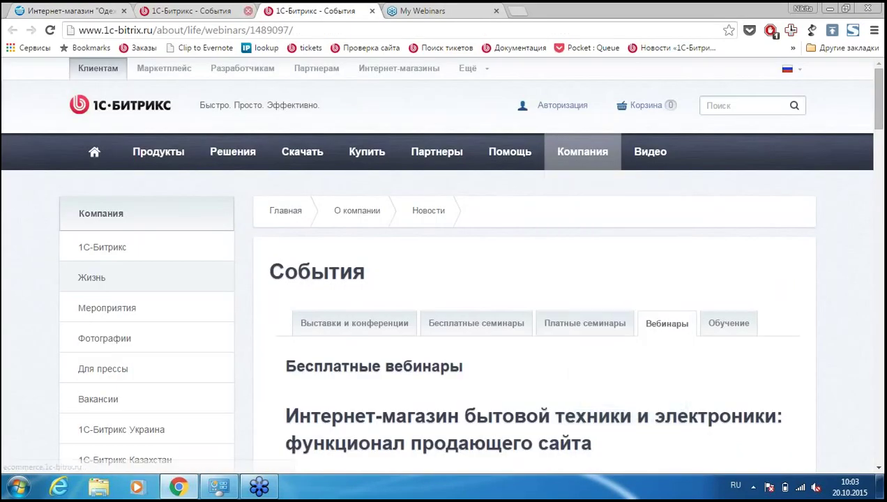
pyautogui.click(86, 8)
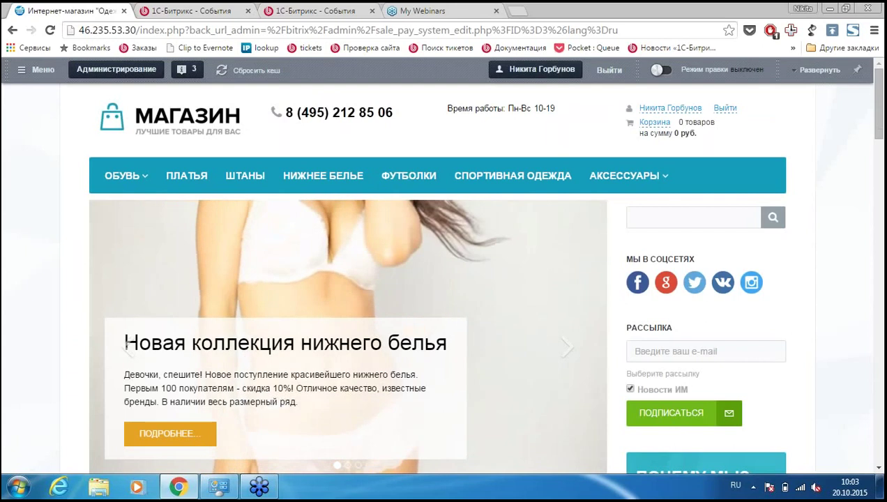
# Go to the site's administration area and review the sales charts and gadgets on its desktop.
pyautogui.click(116, 69)
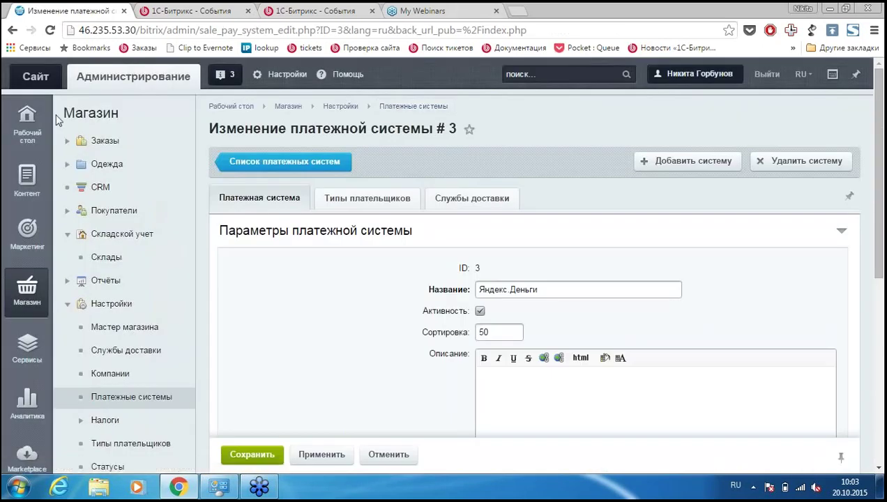
pyautogui.click(228, 169)
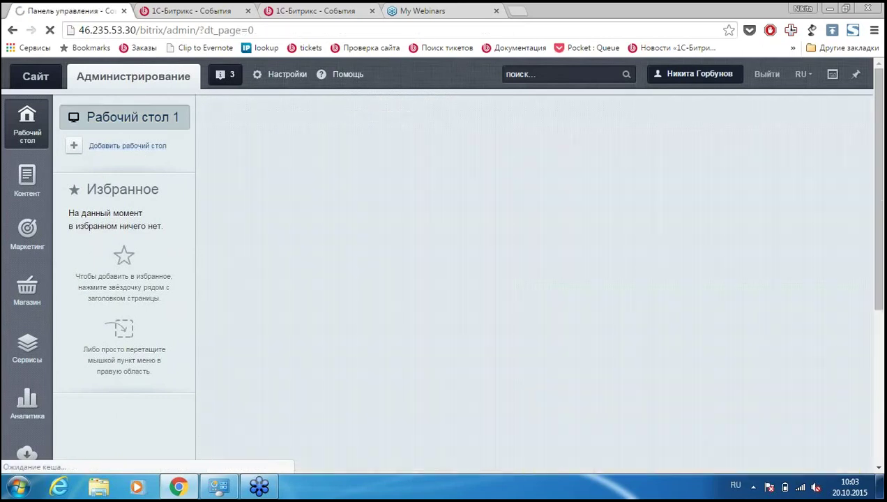
pyautogui.scroll(-4, 576, 144)
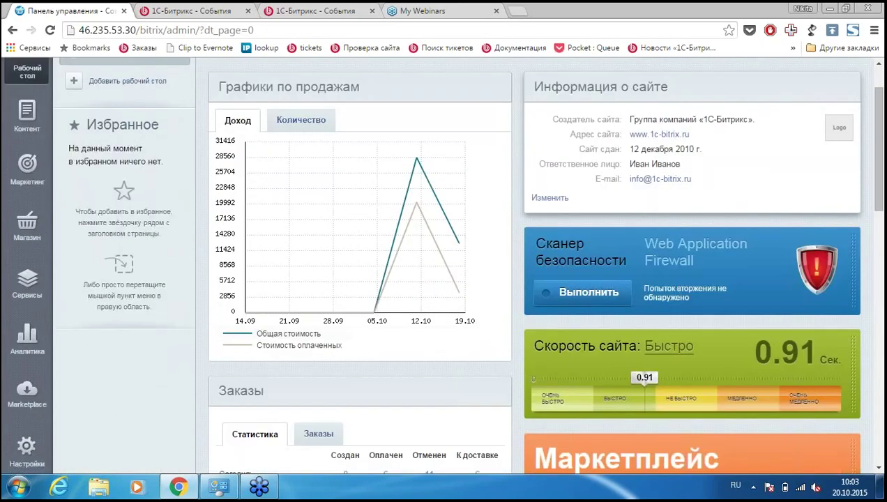
pyautogui.scroll(4, 576, 144)
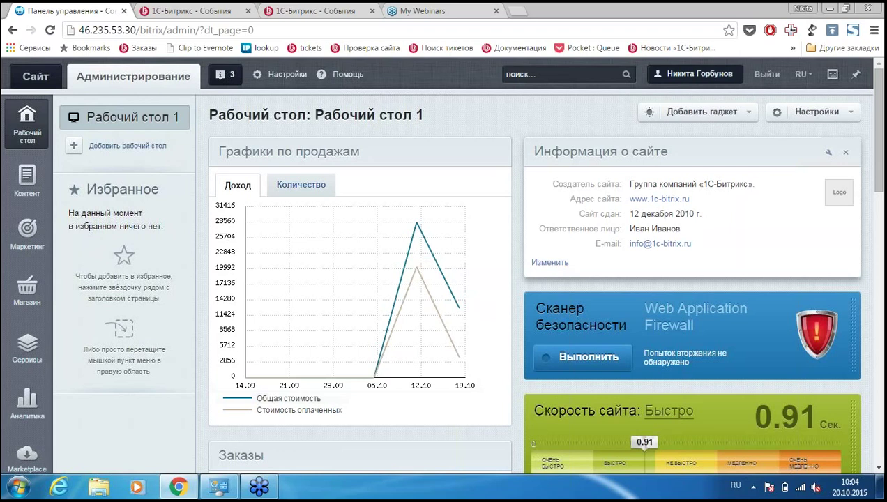
# Search the administration area for "торговый" and open the Торговый каталог module settings.
pyautogui.click(584, 72)
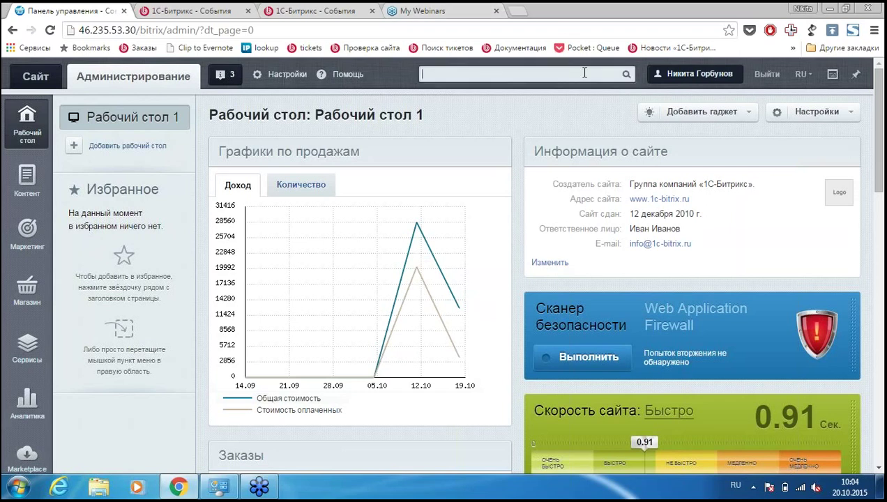
pyautogui.write('торговый')
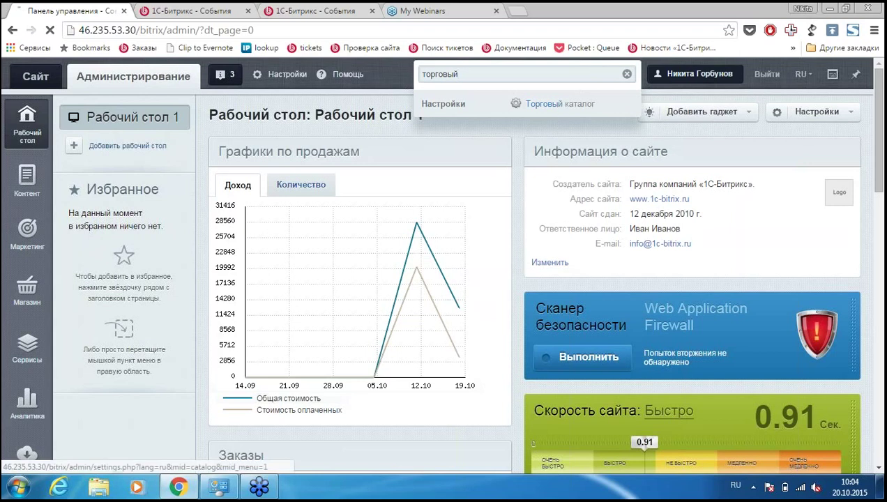
pyautogui.click(558, 104)
# Examine the general settings of the Торговый каталог module, including default product parameters, warehouse accounting and service procedures.
pyautogui.scroll(-5, 571, 231)
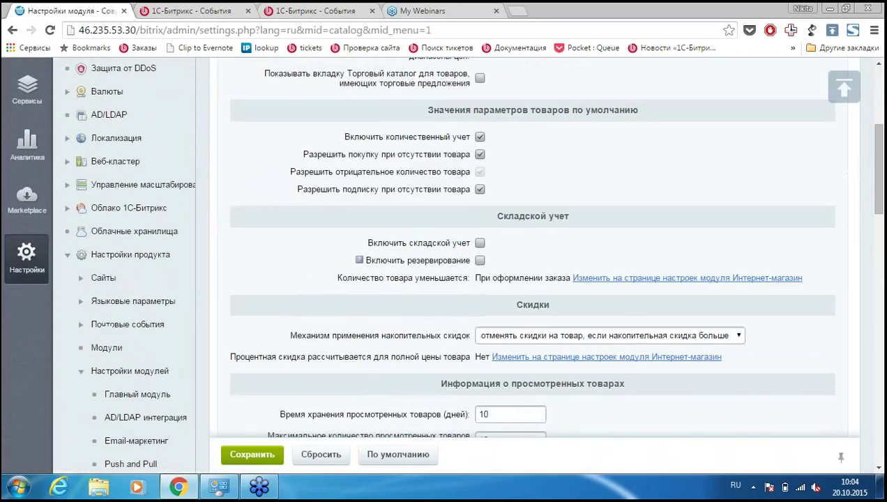
pyautogui.scroll(3, 366, 231)
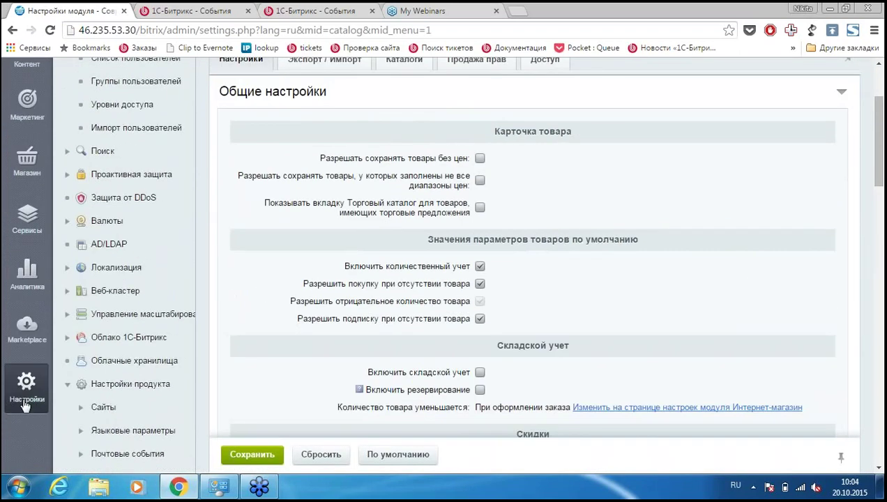
pyautogui.scroll(2, 24, 399)
pyautogui.scroll(-5, 448, 253)
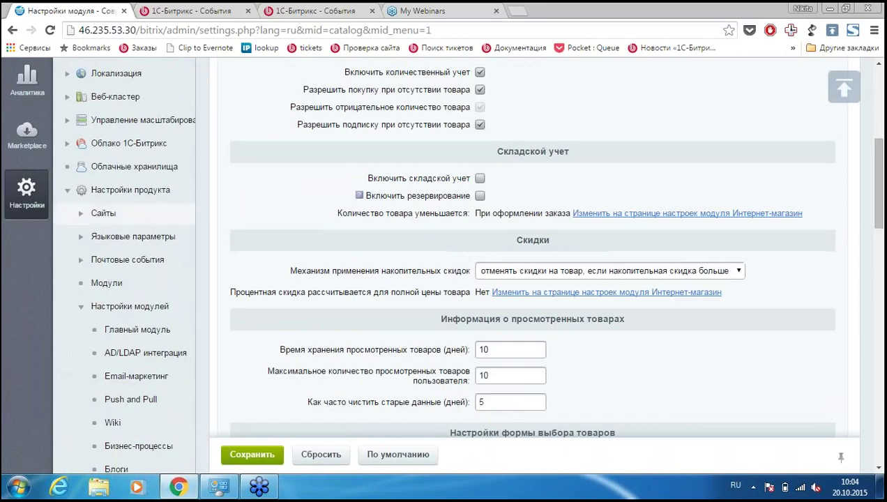
pyautogui.scroll(-8, 248, 315)
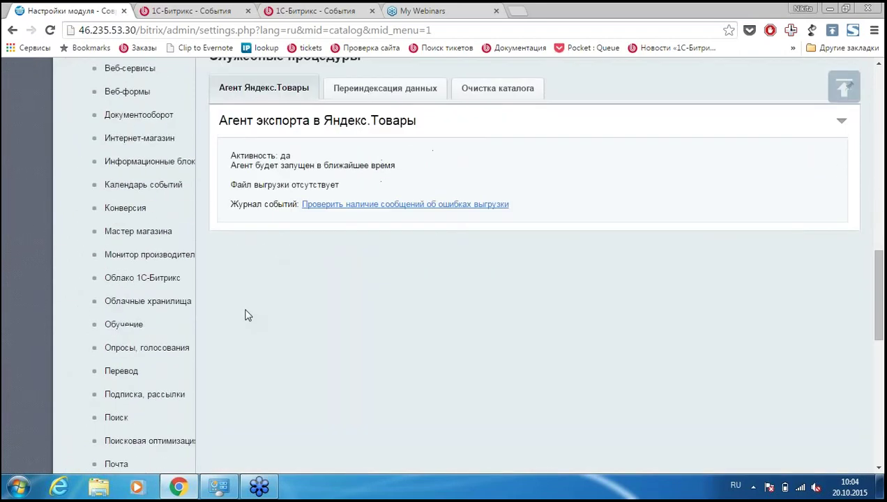
pyautogui.scroll(-2, 248, 315)
pyautogui.scroll(10, 439, 330)
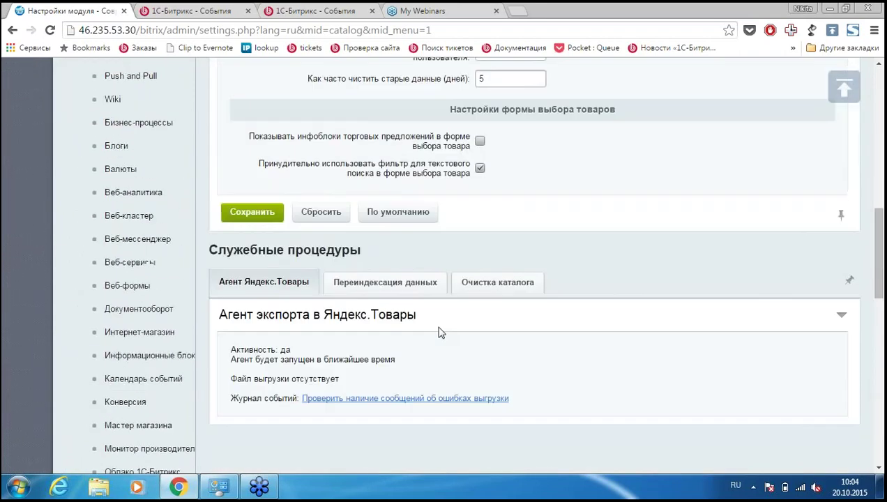
pyautogui.scroll(3, 794, 279)
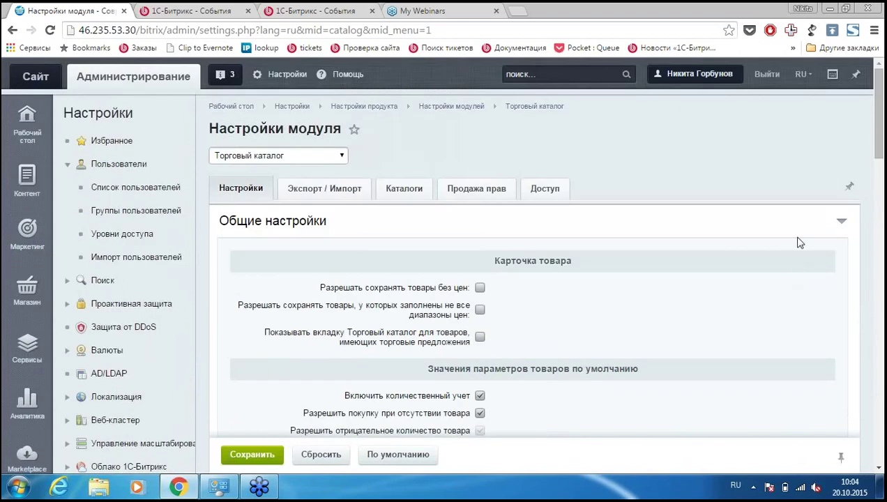
pyautogui.scroll(-2, 800, 242)
pyautogui.scroll(-1, 800, 243)
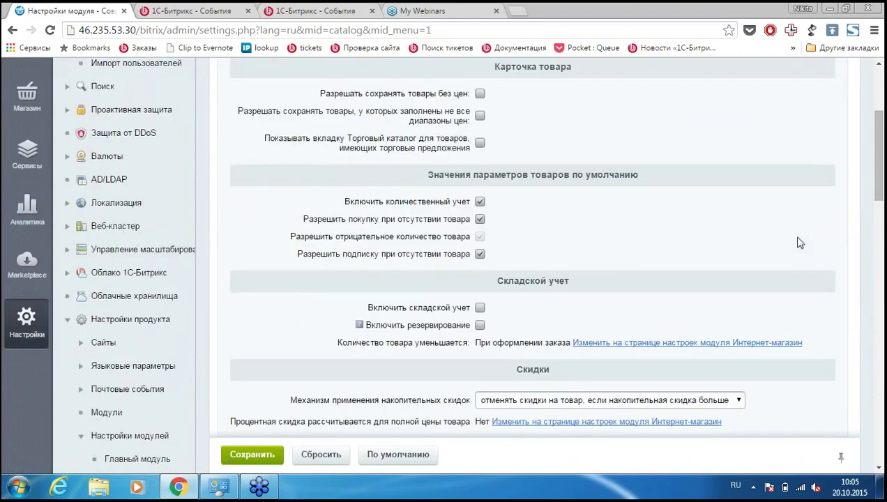
pyautogui.click(479, 202)
pyautogui.click(479, 220)
pyautogui.click(480, 221)
pyautogui.click(480, 219)
pyautogui.click(481, 238)
pyautogui.click(481, 220)
# Enable reservation (Включить резервирование) under Складской учет and go to the reservation settings of the Интернет-магазин module.
pyautogui.scroll(-2, 579, 223)
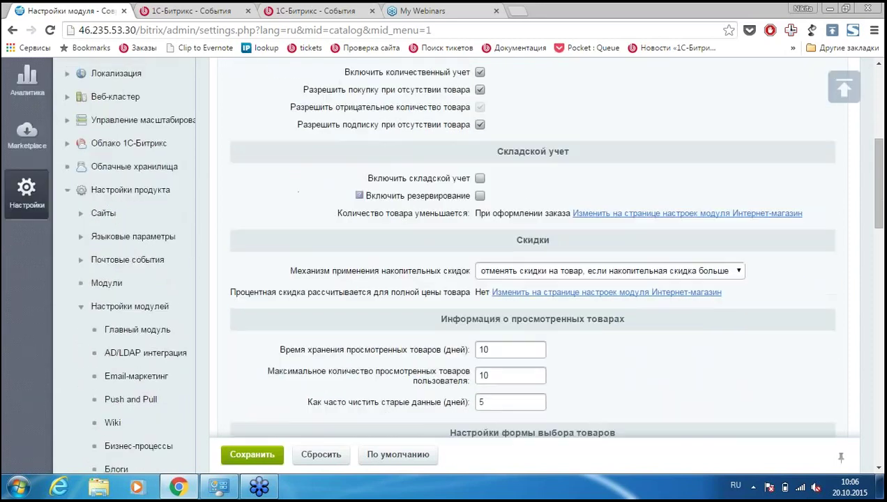
pyautogui.scroll(-1, 604, 226)
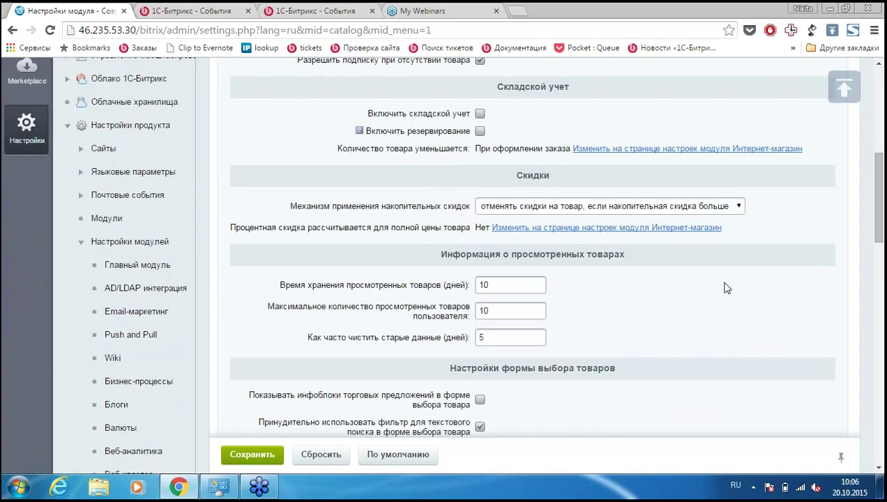
pyautogui.scroll(2, 743, 303)
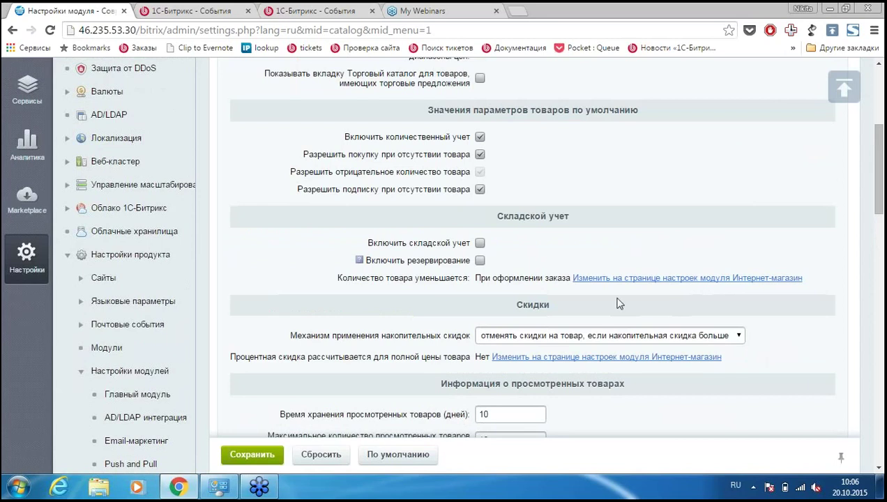
pyautogui.click(479, 261)
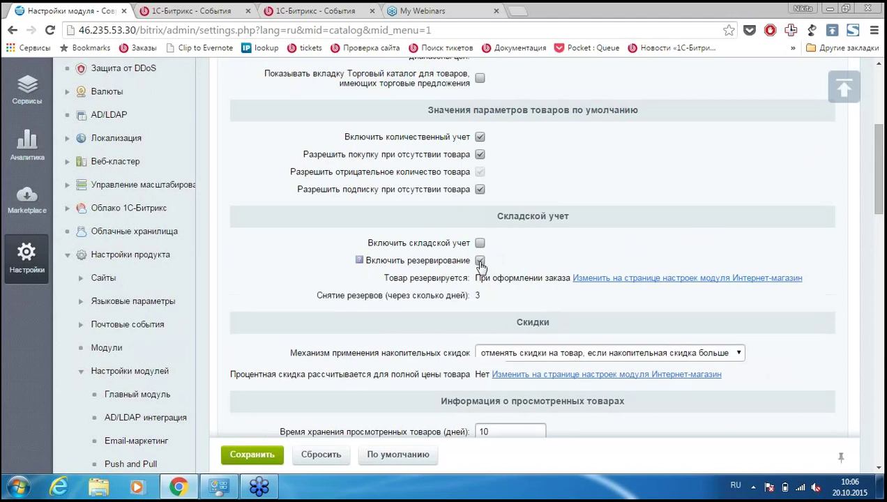
pyautogui.click(638, 279)
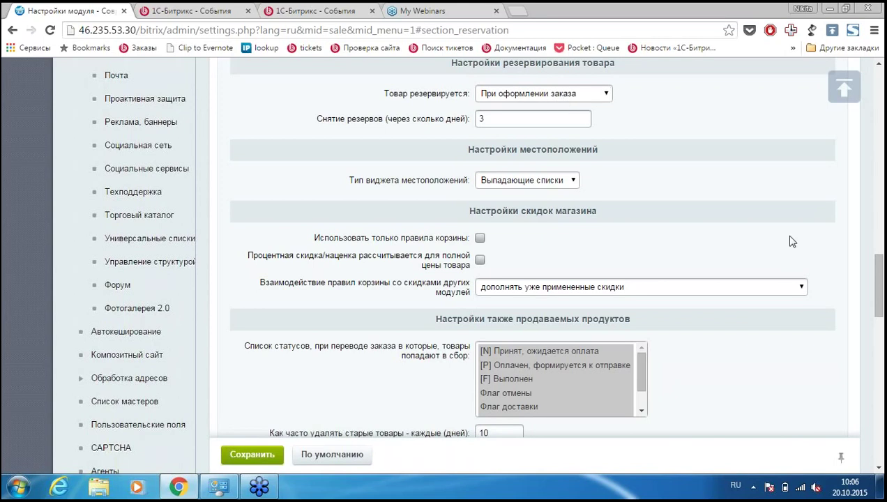
# Review the Интернет-магазин module settings and the available options for when goods are reserved (Товар резервируется).
pyautogui.scroll(20, 791, 240)
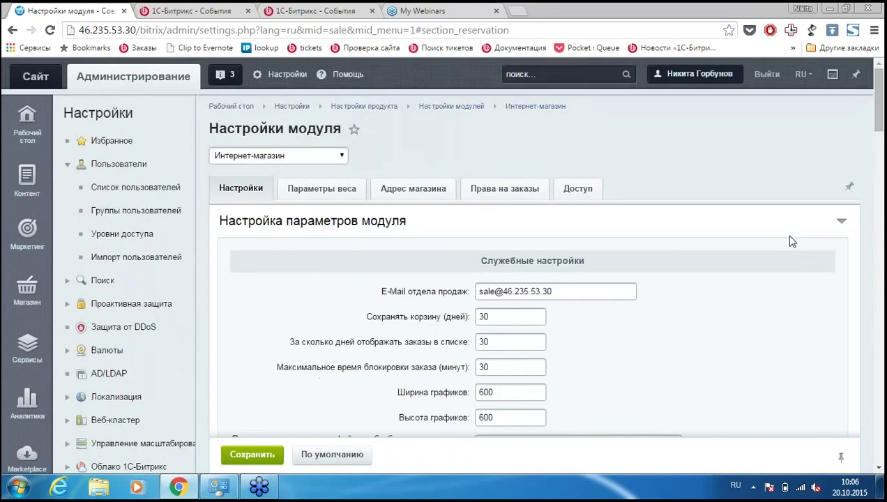
pyautogui.scroll(-18, 791, 240)
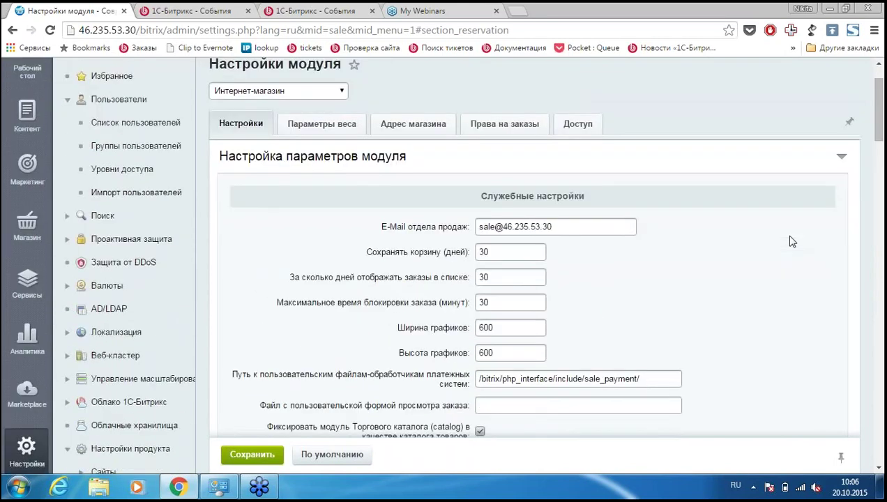
pyautogui.scroll(-3, 791, 241)
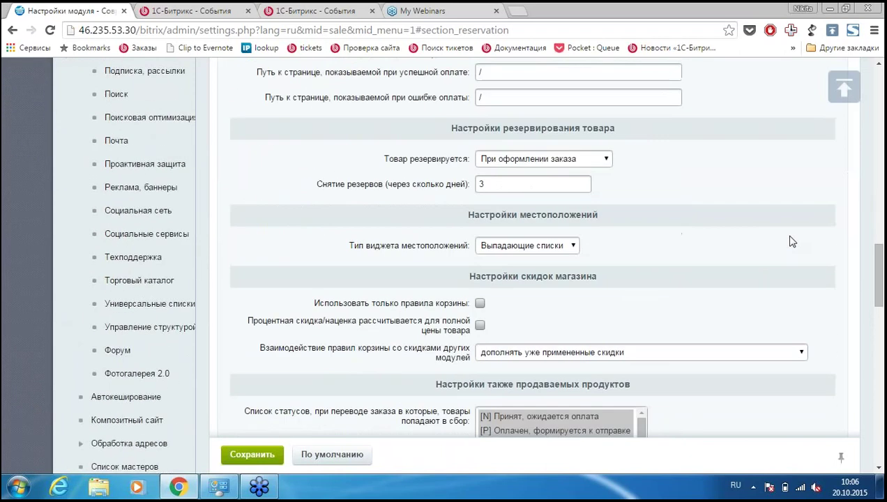
pyautogui.click(578, 163)
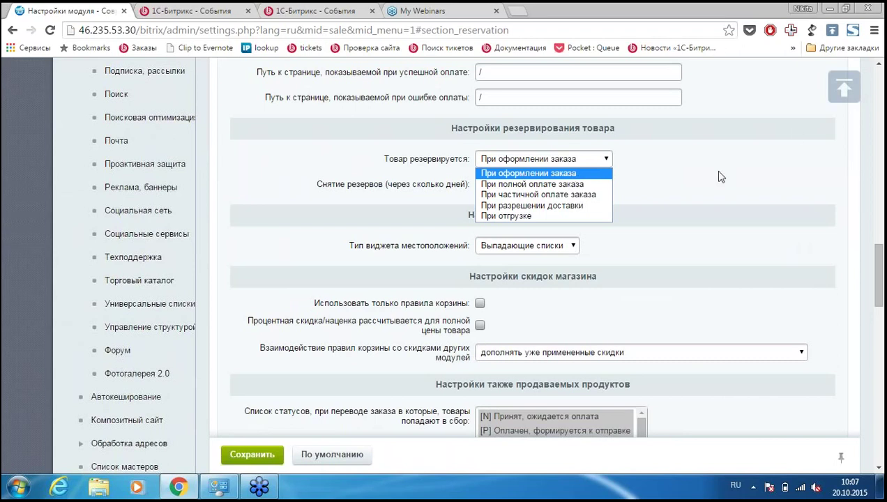
# Search the administration area for "торго" and return to the Торговый каталог module settings.
pyautogui.scroll(5, 725, 202)
pyautogui.scroll(8, 737, 227)
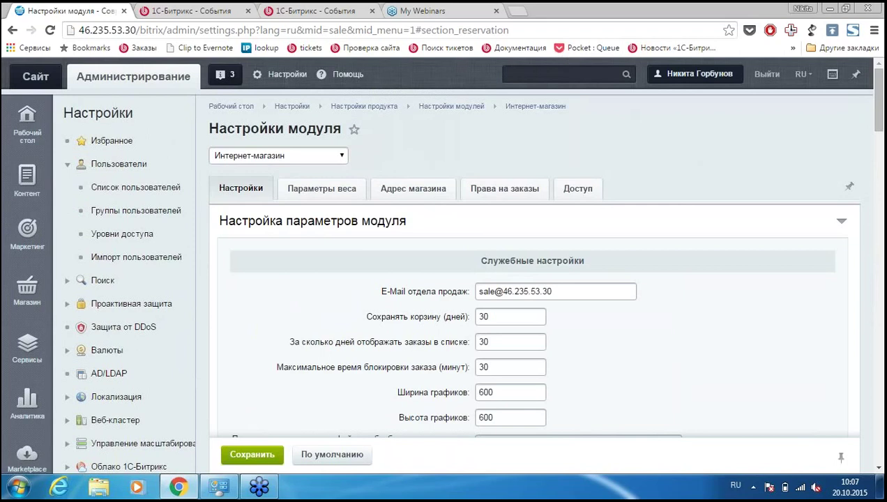
pyautogui.click(509, 74)
pyautogui.write('то')
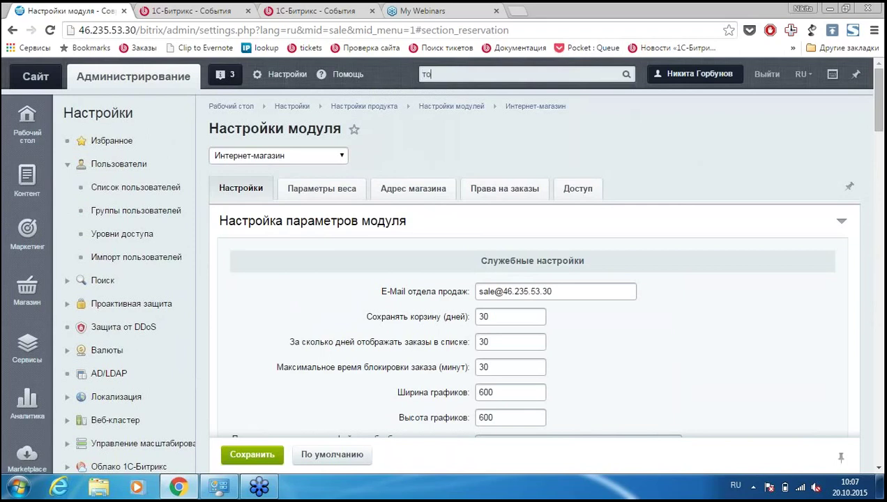
pyautogui.write('рго')
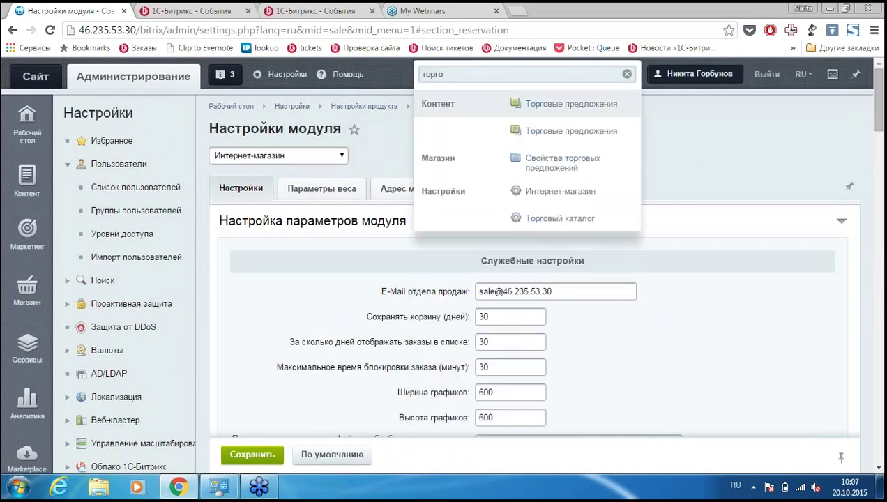
pyautogui.click(564, 226)
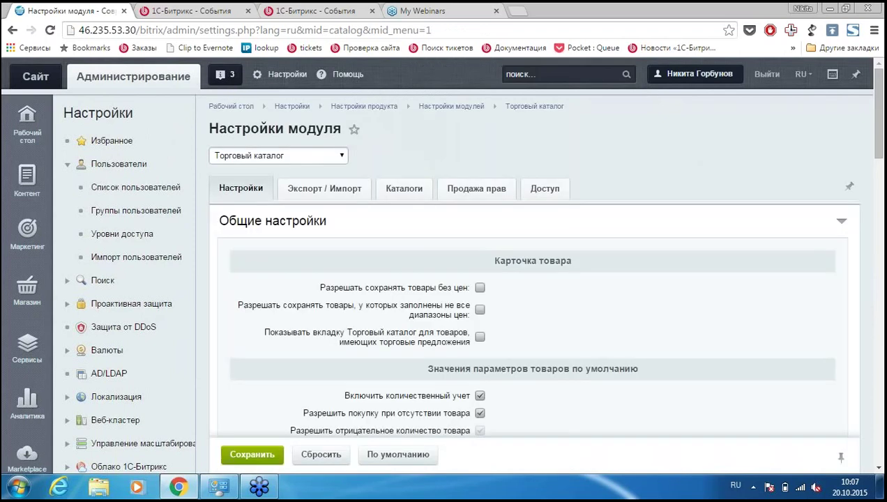
# Enable reservation (Включить резервирование) under Складской учет and save the module settings.
pyautogui.scroll(-1, 752, 155)
pyautogui.scroll(-2, 753, 155)
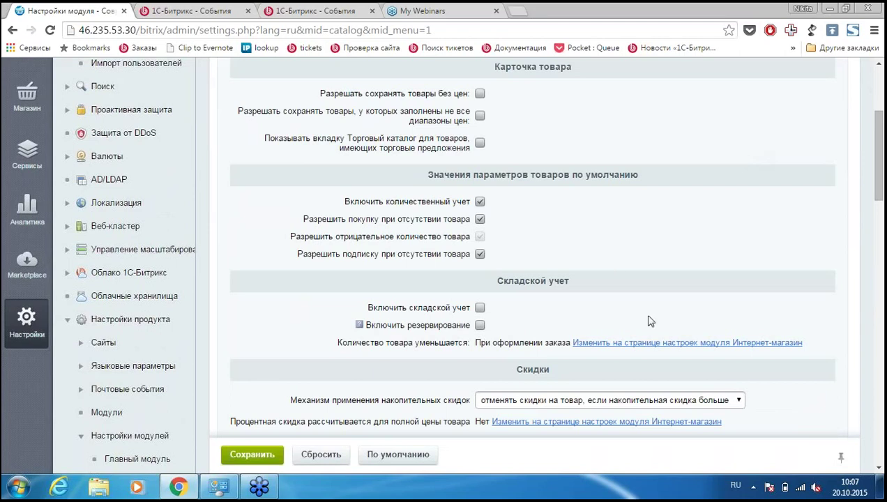
pyautogui.click(479, 327)
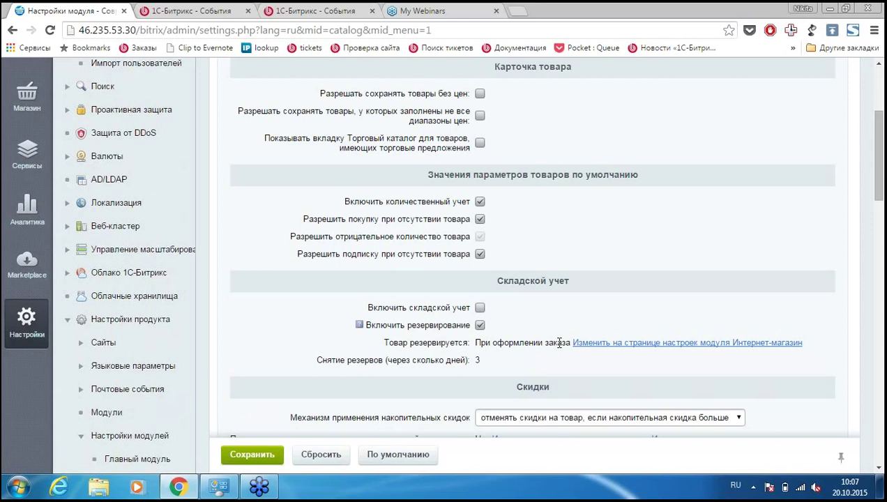
pyautogui.click(240, 455)
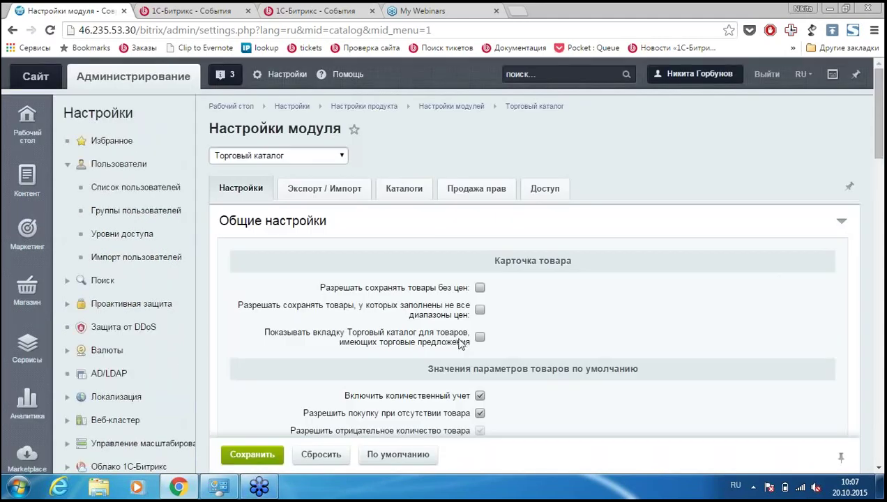
pyautogui.scroll(-5, 489, 277)
pyautogui.scroll(5, 527, 251)
# Open the product Пантолеты Кости на Пляже for editing from the store section Одежда > Обувь > Пантолеты.
pyautogui.click(27, 291)
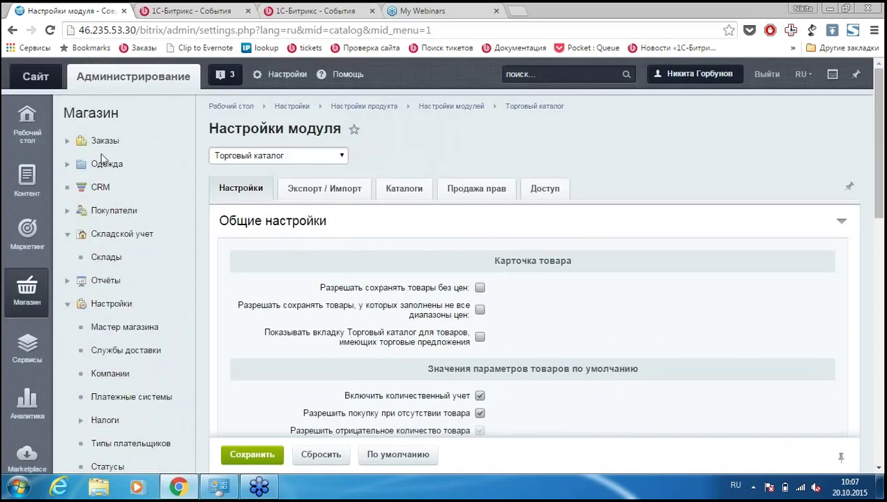
pyautogui.click(68, 165)
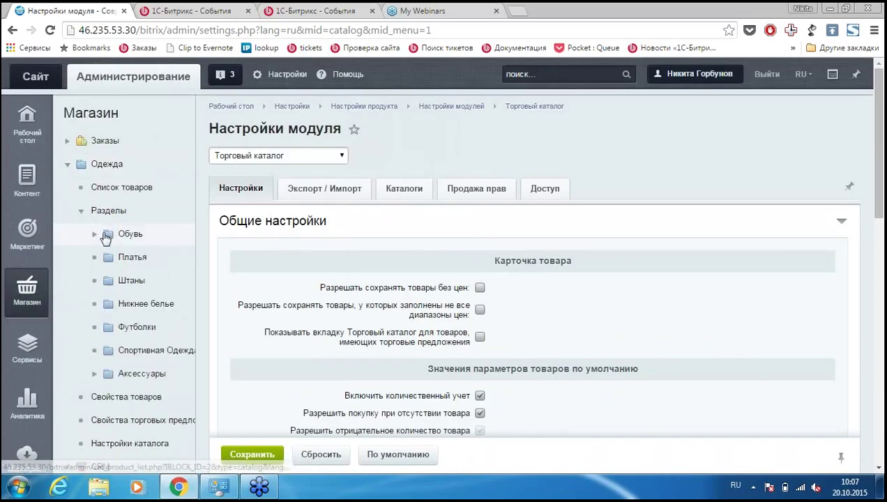
pyautogui.click(94, 235)
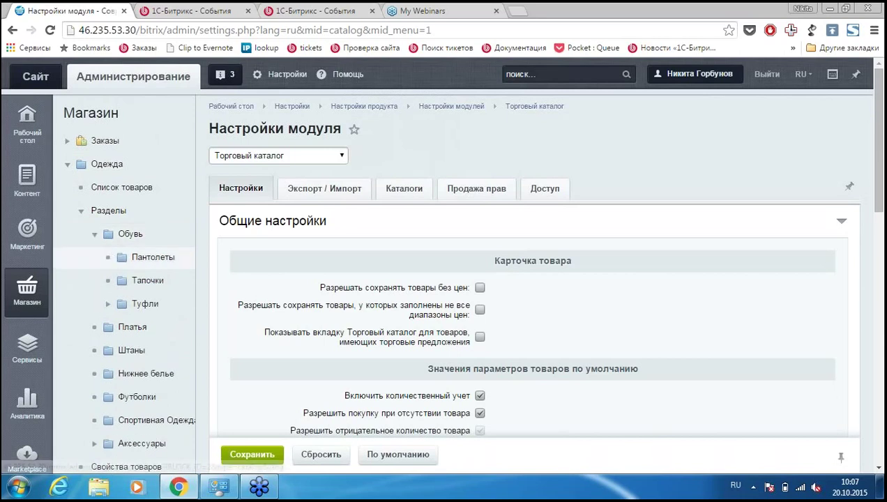
pyautogui.click(118, 257)
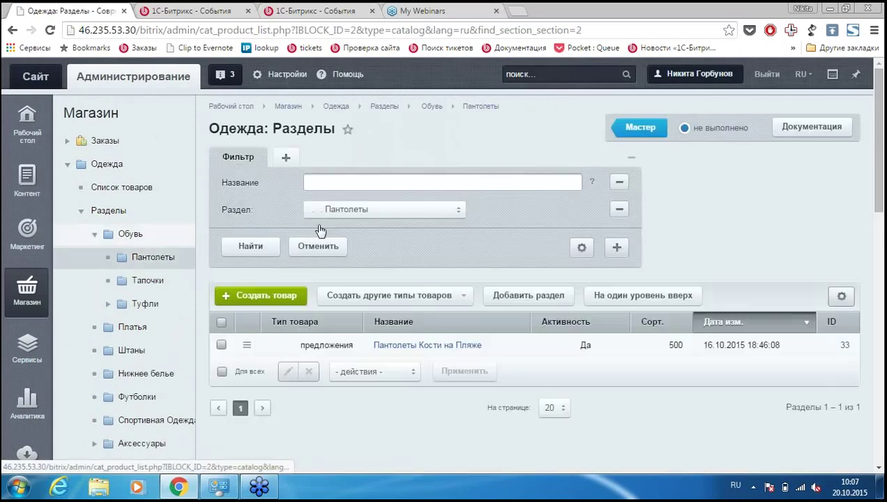
pyautogui.click(425, 345)
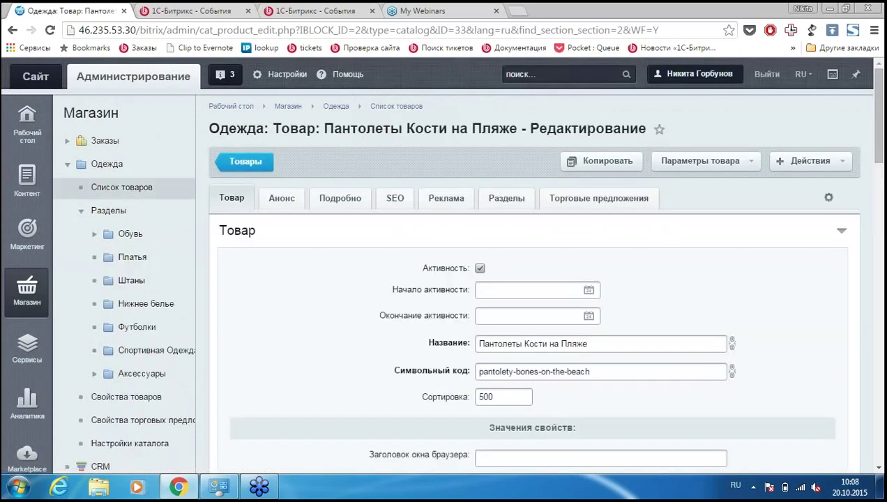
# Open the product's first trade offer (ID 227) and show its catalog parameters with the available and reserved quantities.
pyautogui.click(599, 200)
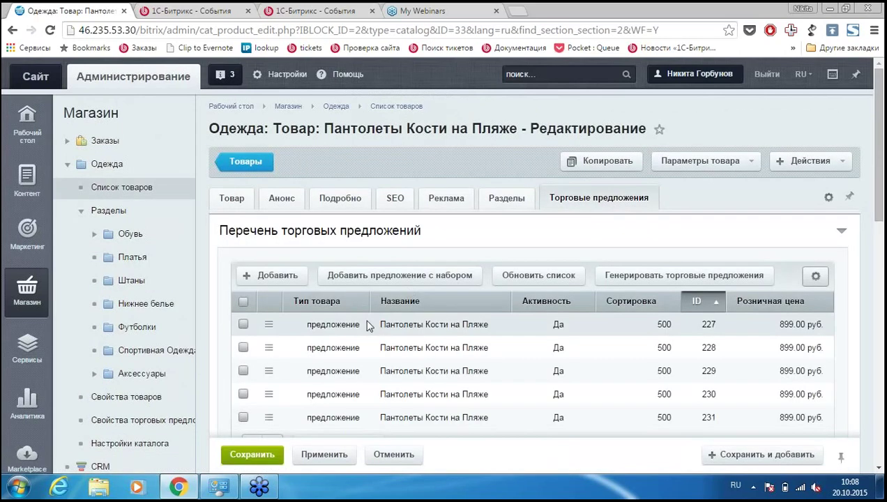
pyautogui.doubleClick(358, 324)
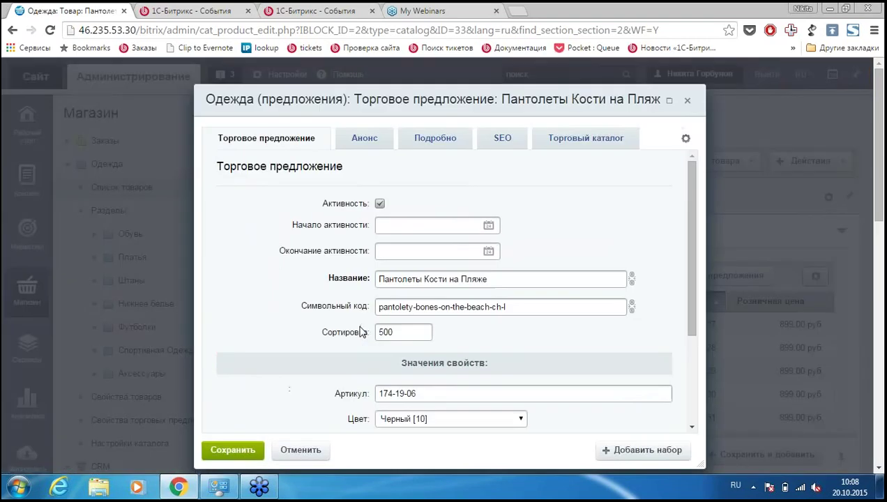
pyautogui.click(614, 140)
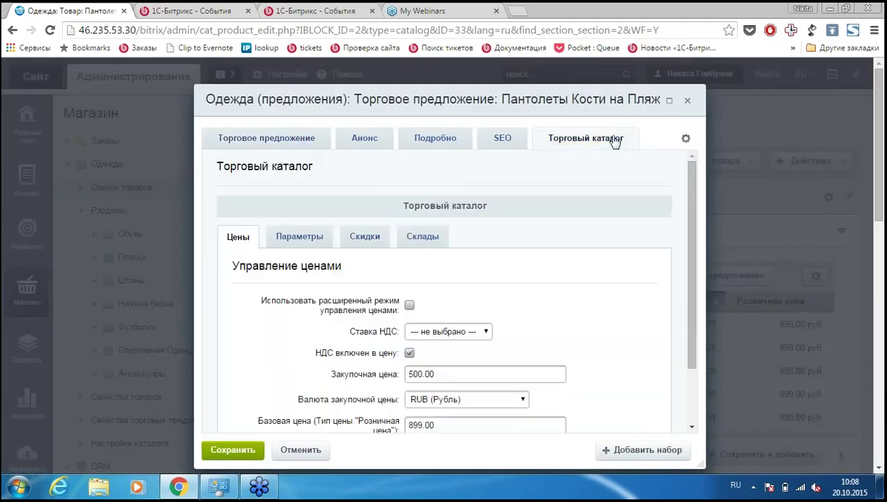
pyautogui.click(301, 238)
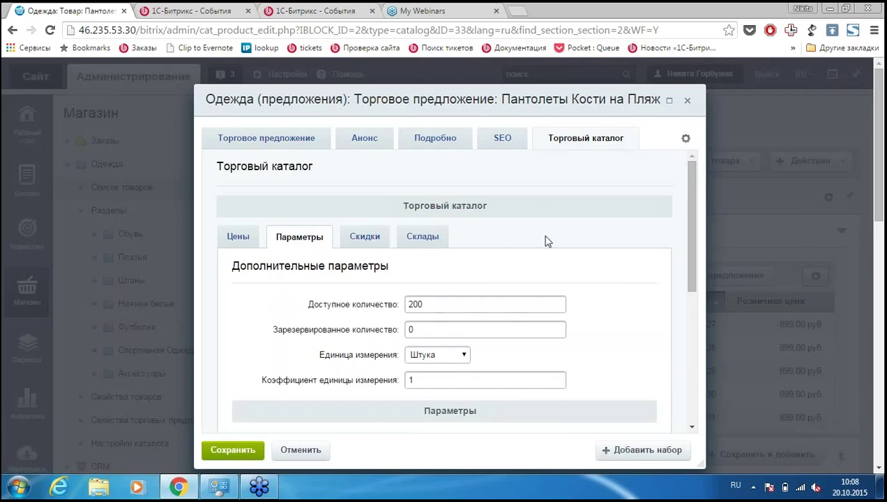
pyautogui.click(477, 306)
# Set the offer's quantity at the warehouse Запасной склад to 100 and save the offer.
pyautogui.click(426, 236)
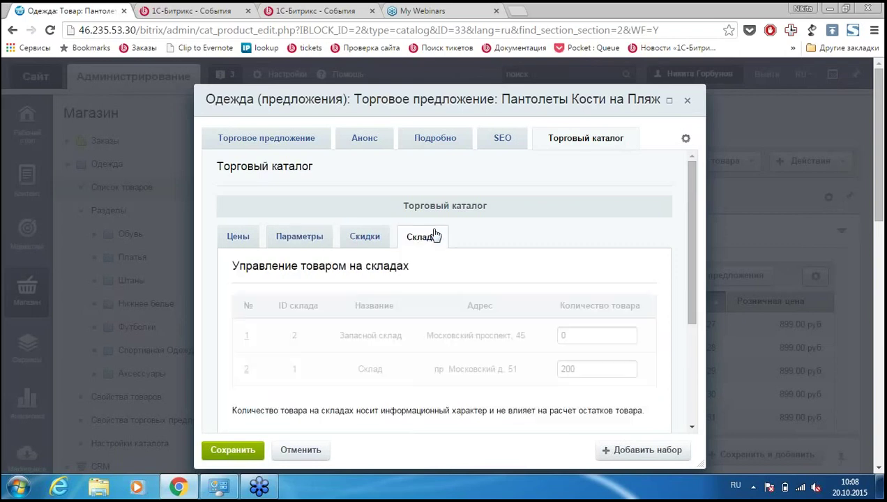
pyautogui.click(568, 334)
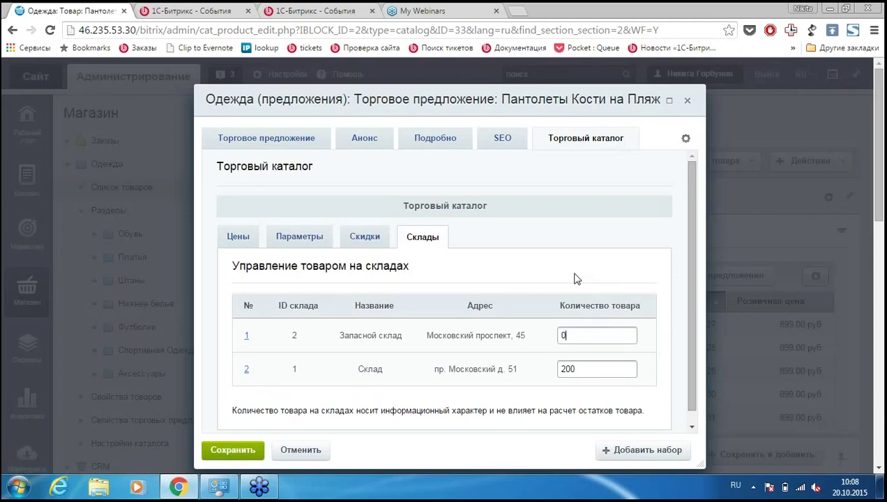
pyautogui.moveTo(574, 332); pyautogui.dragTo(498, 326)
pyautogui.write('100')
pyautogui.click(234, 450)
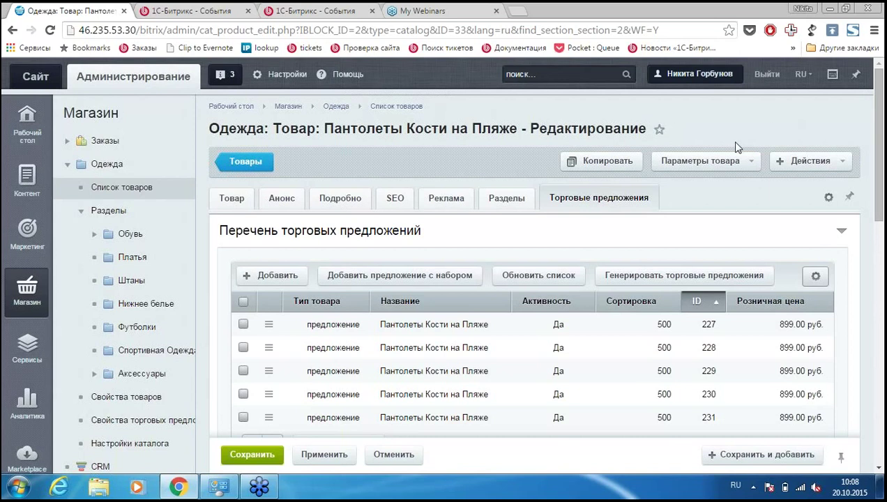
# Search the administration area for "торговый" and go to the Торговый каталог module settings.
pyautogui.click(703, 161)
pyautogui.click(538, 72)
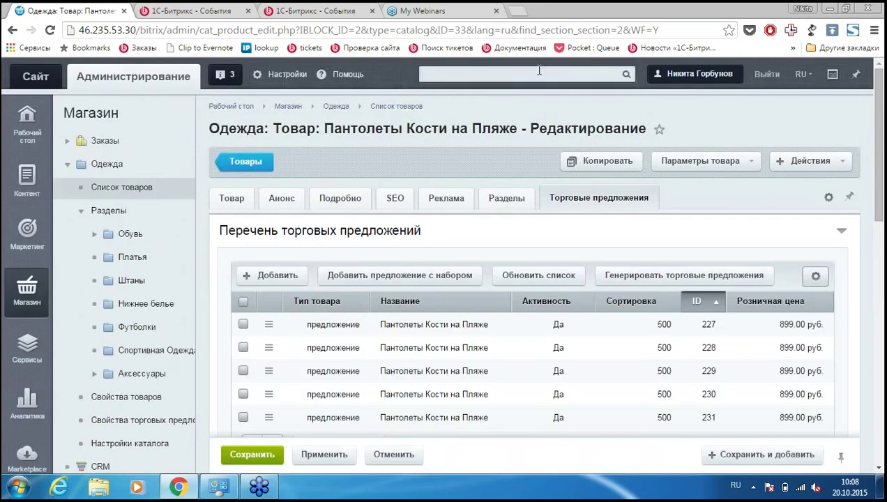
pyautogui.write('торговый')
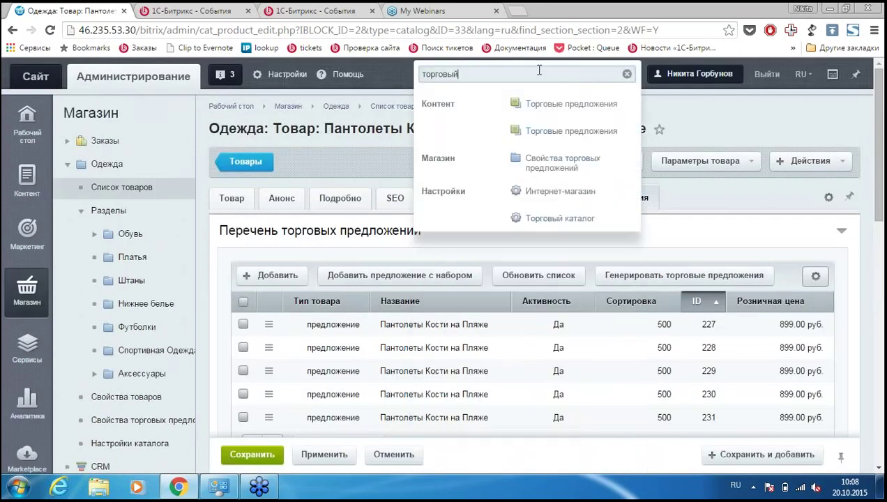
pyautogui.click(552, 103)
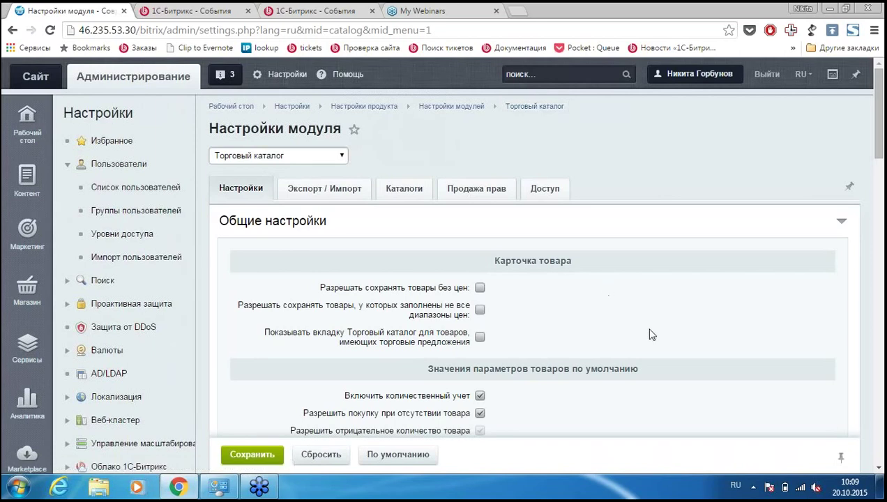
# Enable warehouse accounting (Включить складской учет) in the Торговый каталог settings and save them.
pyautogui.scroll(-3, 627, 324)
pyautogui.click(479, 308)
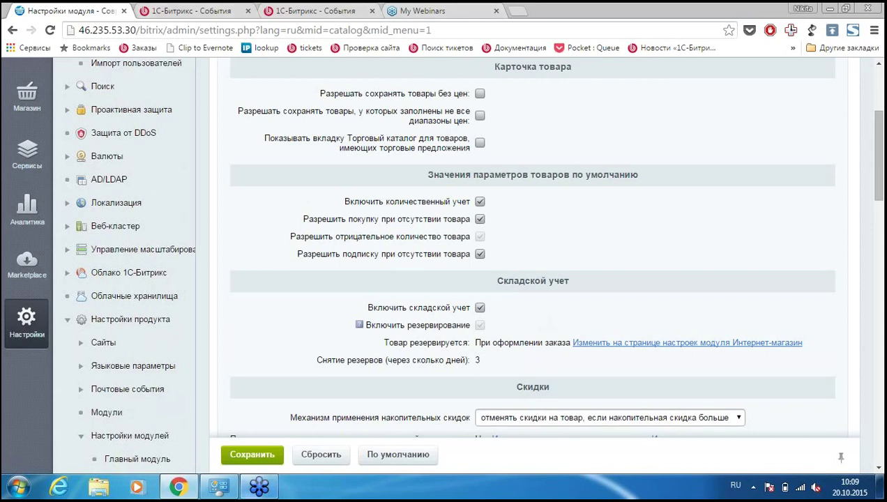
pyautogui.click(247, 455)
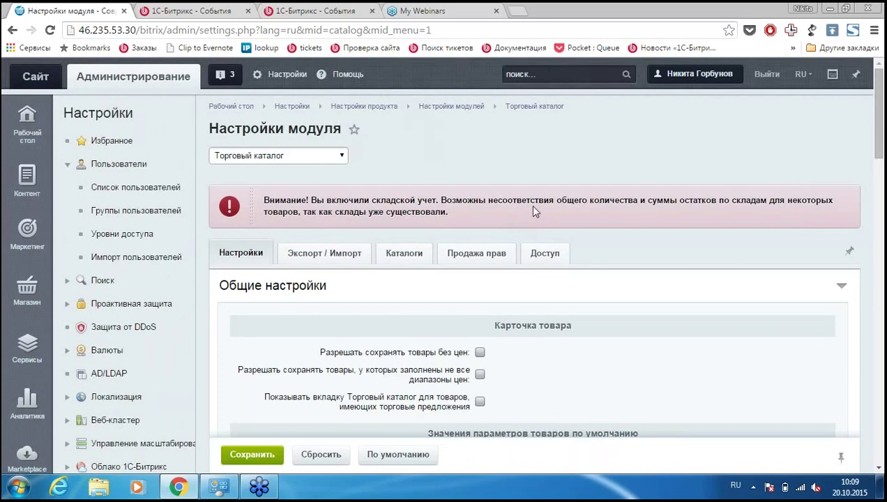
pyautogui.moveTo(526, 201); pyautogui.dragTo(601, 206)
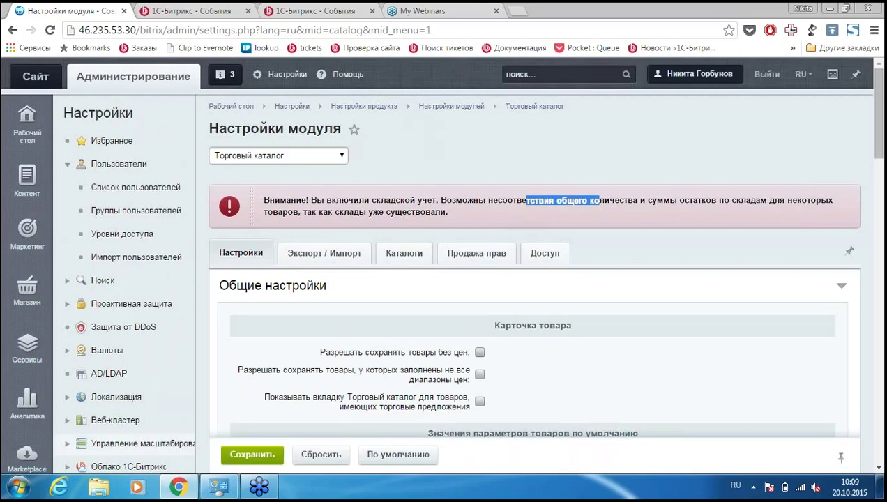
# Collapse the Одежда catalog in the store navigation and open the Склады list under Складской учет.
pyautogui.scroll(-2, 36, 296)
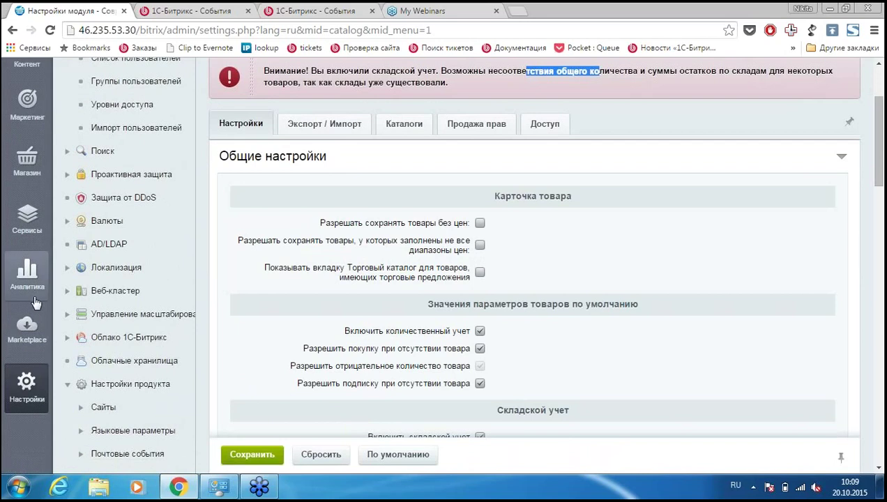
pyautogui.click(26, 160)
pyautogui.scroll(2, 105, 219)
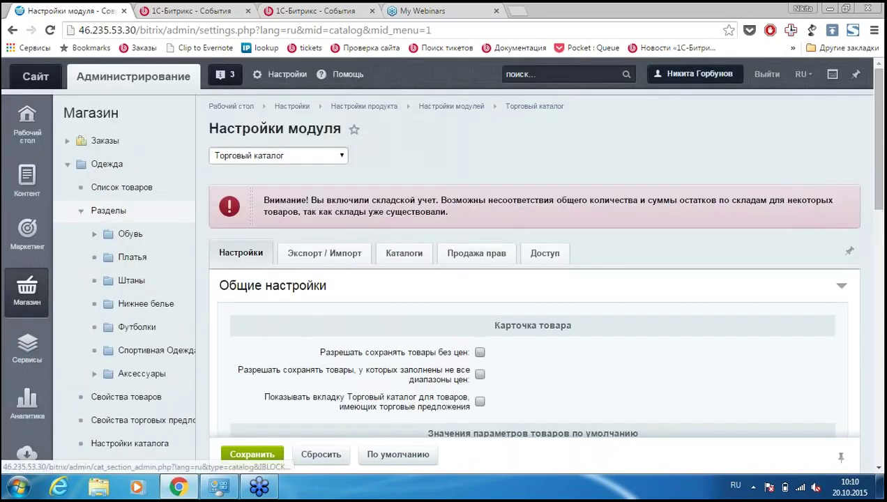
pyautogui.click(79, 210)
pyautogui.click(68, 165)
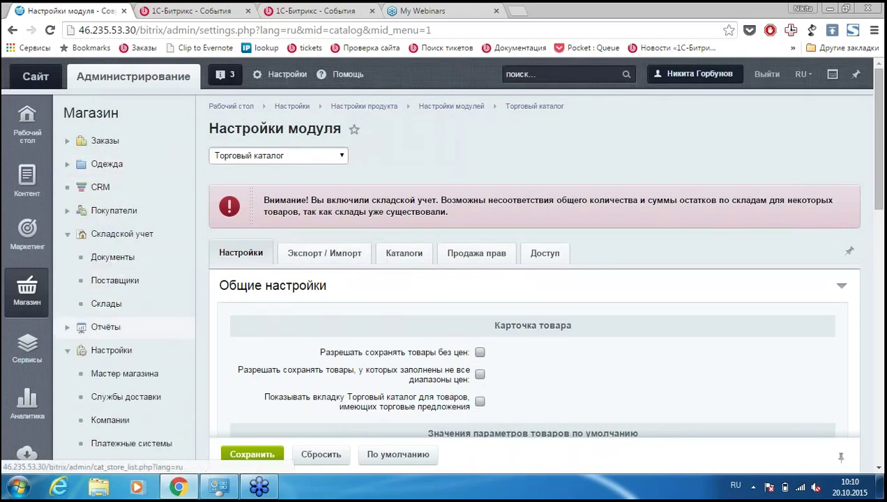
pyautogui.click(105, 307)
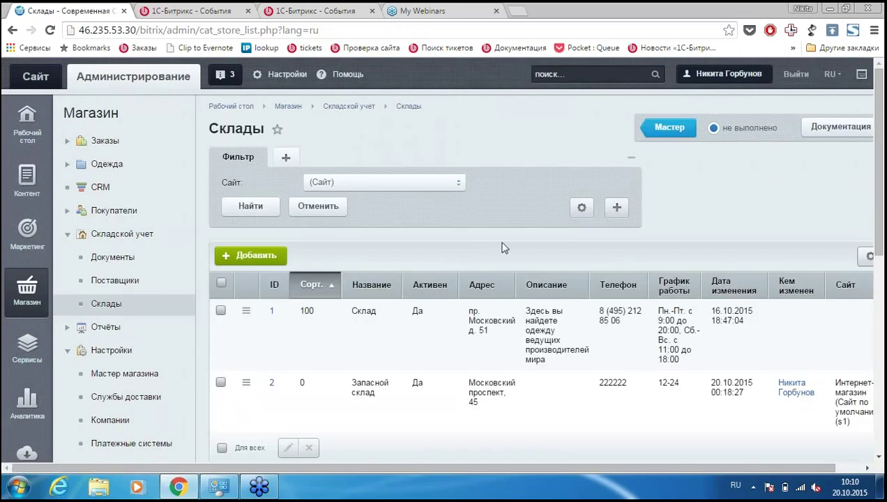
# Open the warehouse Склад (ID 1) for editing and assign it to the site Интернет-магазин (Сайт по умолчанию) (s1).
pyautogui.scroll(-2, 504, 247)
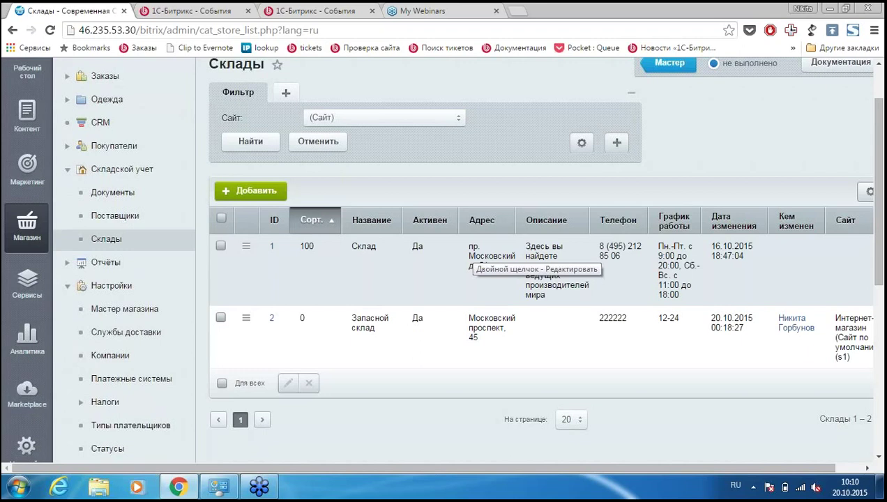
pyautogui.doubleClick(272, 246)
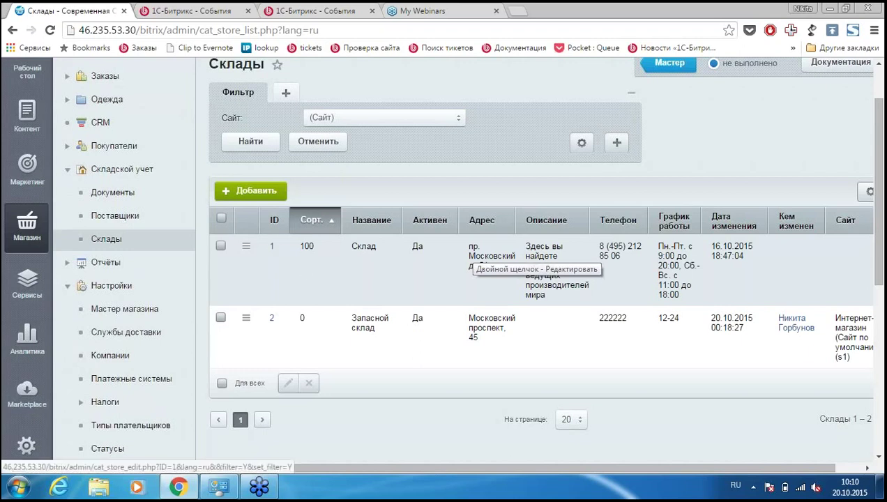
pyautogui.scroll(-2, 770, 215)
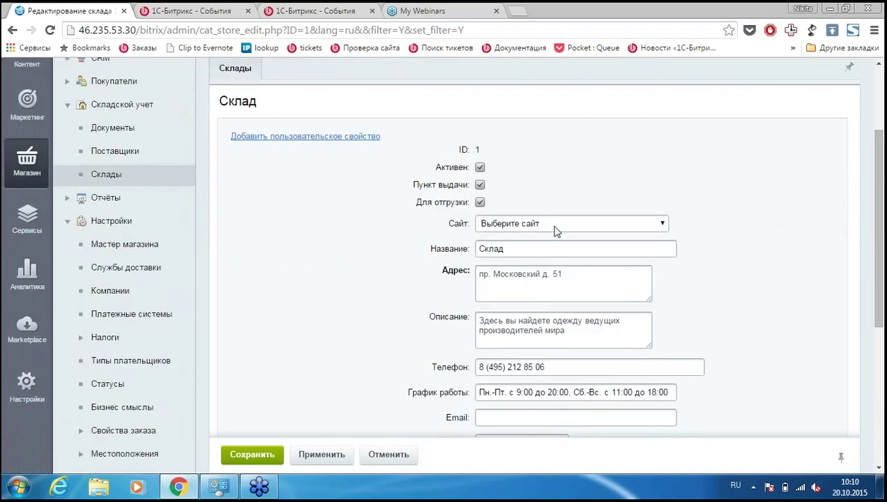
pyautogui.click(530, 226)
pyautogui.click(578, 196)
pyautogui.click(497, 226)
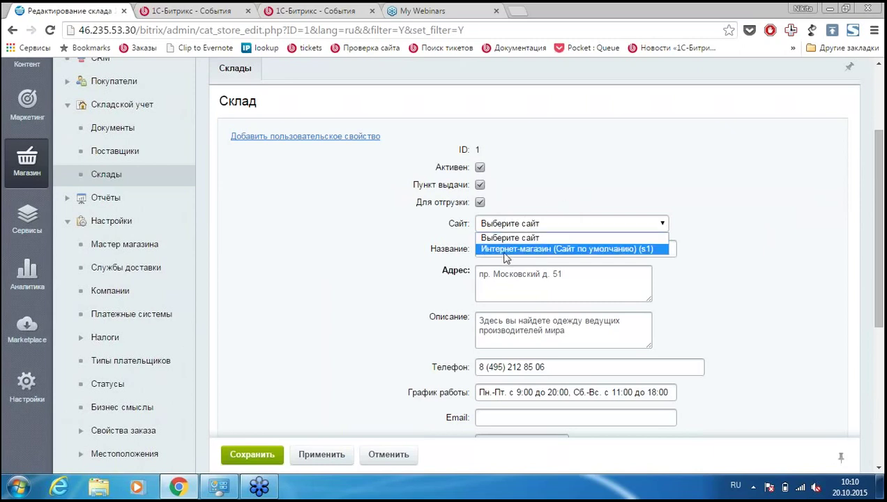
pyautogui.click(505, 252)
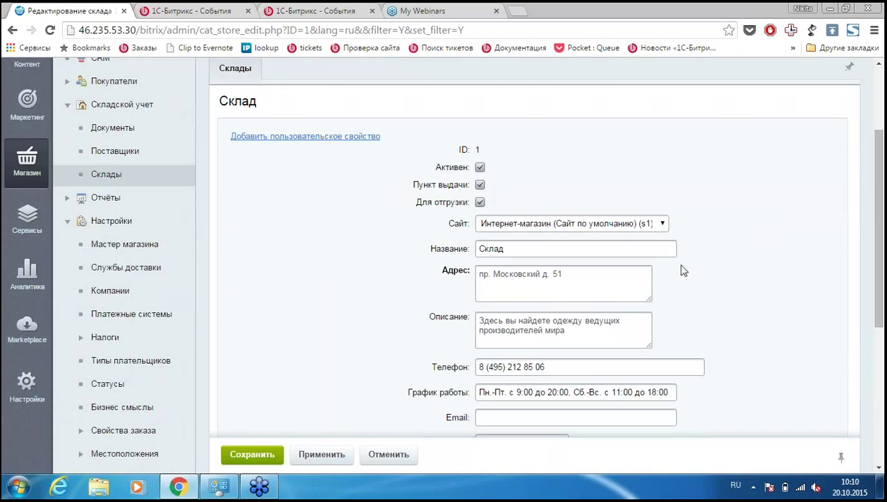
pyautogui.scroll(-1, 693, 279)
pyautogui.scroll(-1, 616, 243)
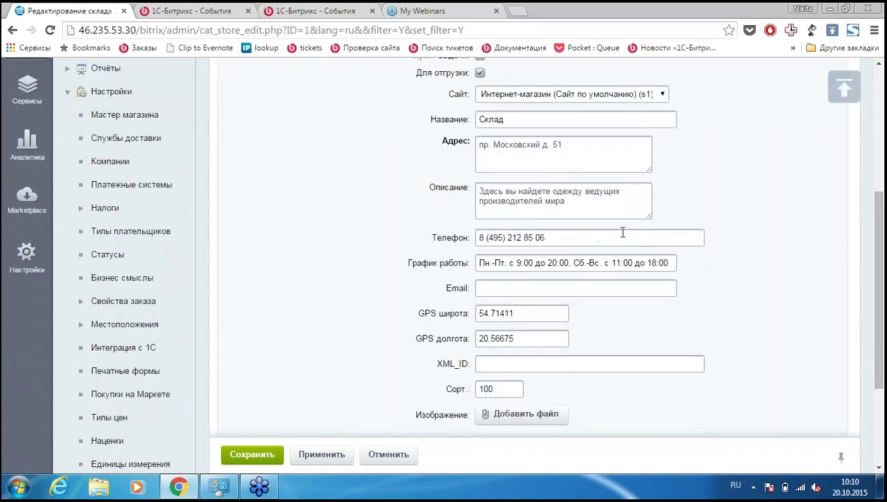
# Review the warehouse's working hours, GPS latitude and longitude, and remaining fields on its edit form.
pyautogui.click(589, 264)
pyautogui.scroll(-1, 792, 309)
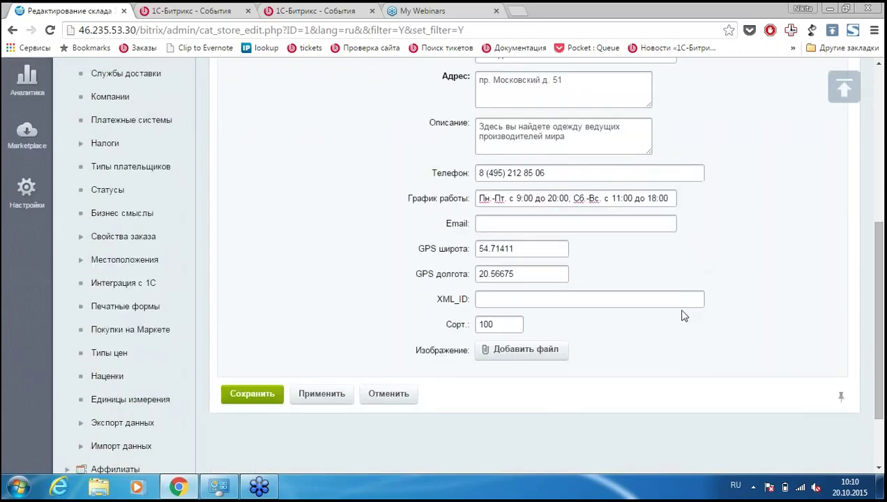
pyautogui.click(516, 249)
pyautogui.click(513, 274)
pyautogui.scroll(-2, 270, 235)
pyautogui.scroll(5, 272, 234)
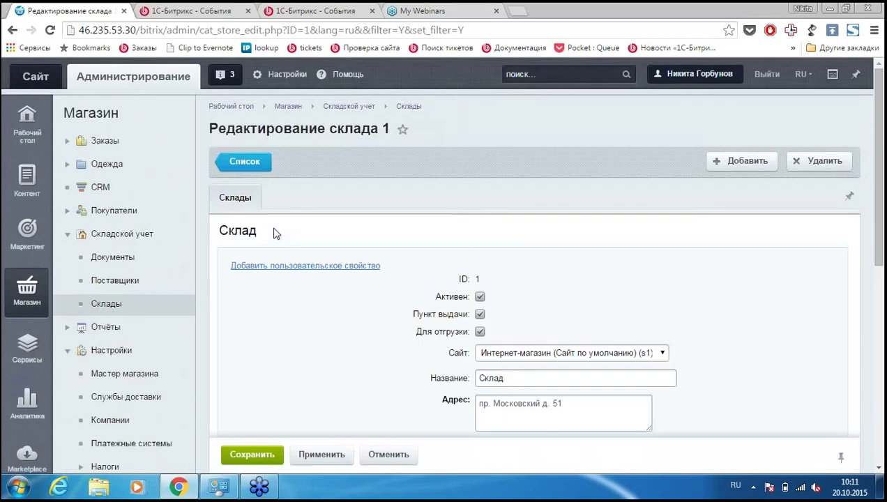
# Open the Поставщики list under Складской учет, start a new supplier and examine the fields and available supplier types.
pyautogui.click(129, 282)
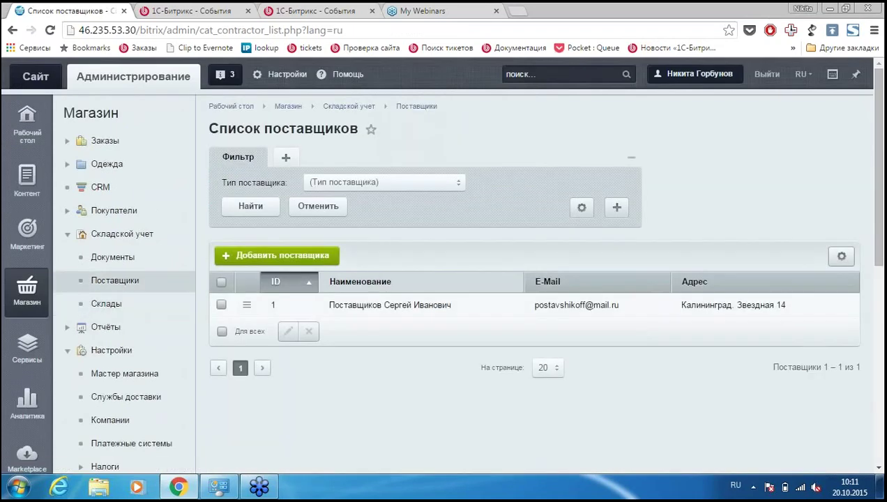
pyautogui.click(310, 255)
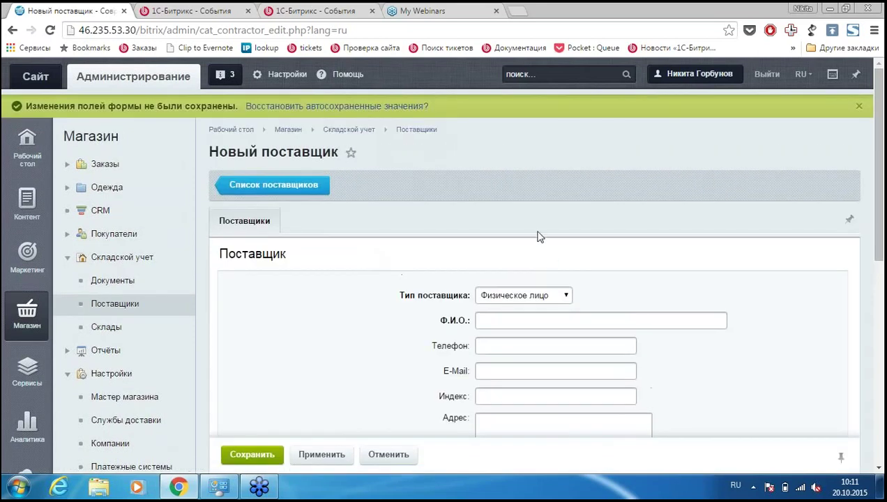
pyautogui.scroll(-3, 538, 235)
pyautogui.click(511, 104)
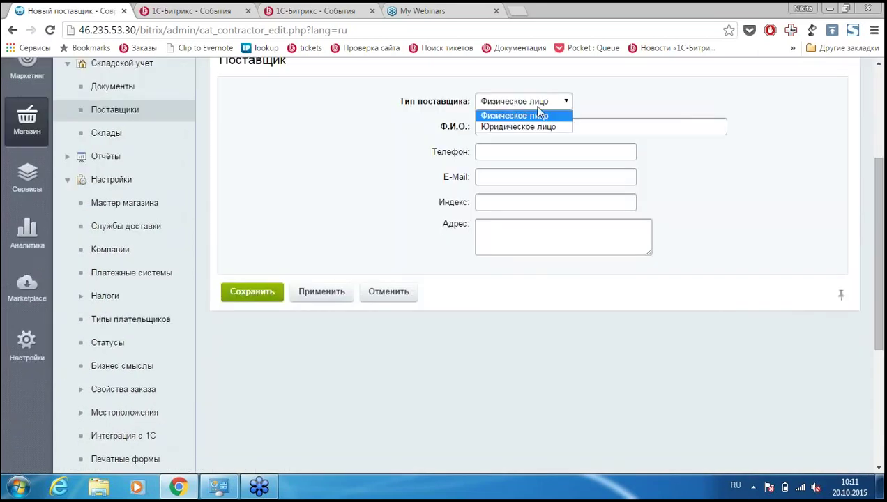
pyautogui.click(580, 102)
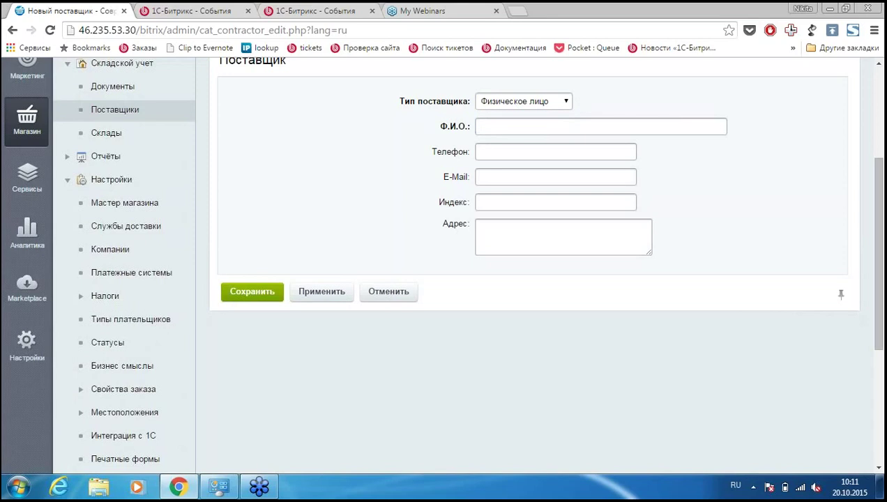
# Switch the new supplier's type to Юридическое лицо to view its company fields, and return to the supplier list without saving.
pyautogui.click(539, 103)
pyautogui.click(532, 125)
pyautogui.click(534, 102)
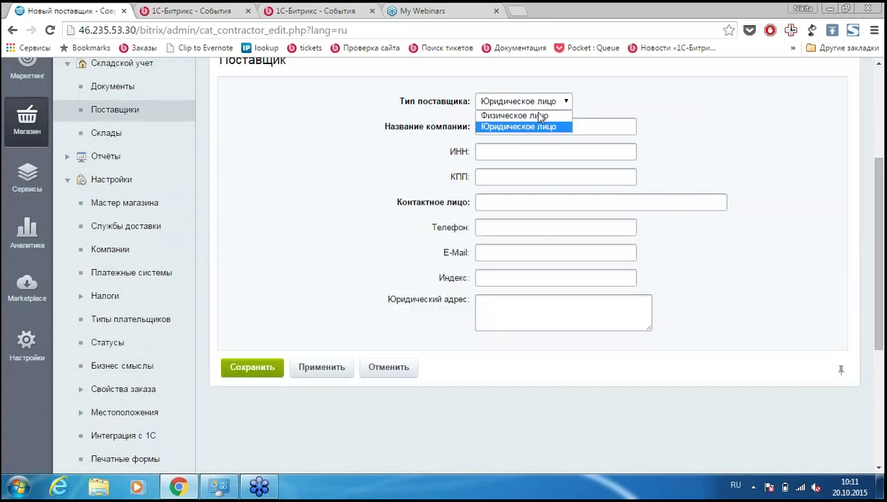
pyautogui.click(539, 124)
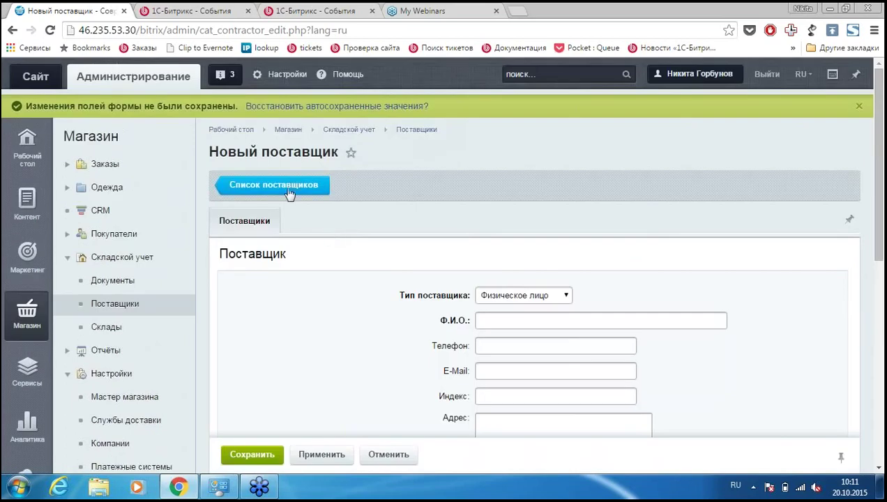
pyautogui.click(286, 190)
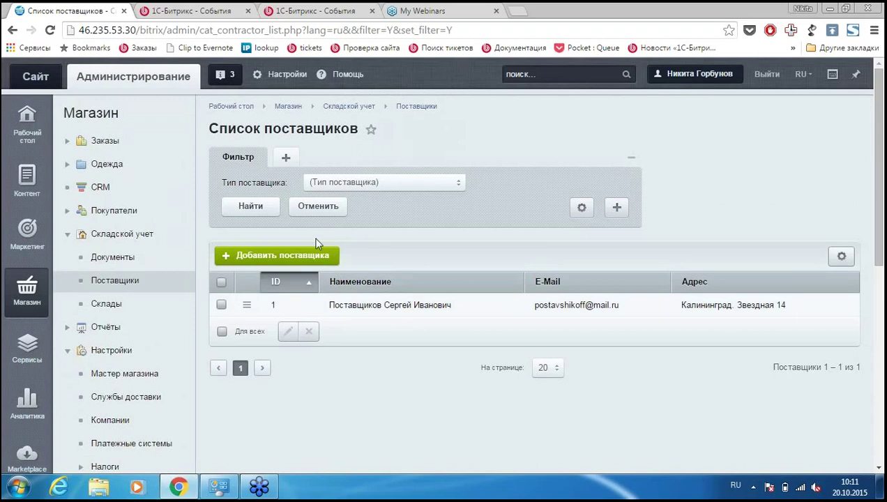
# Open the Документы list under Складской учет and examine the existing warehouse documents and the document types available for creation.
pyautogui.click(105, 266)
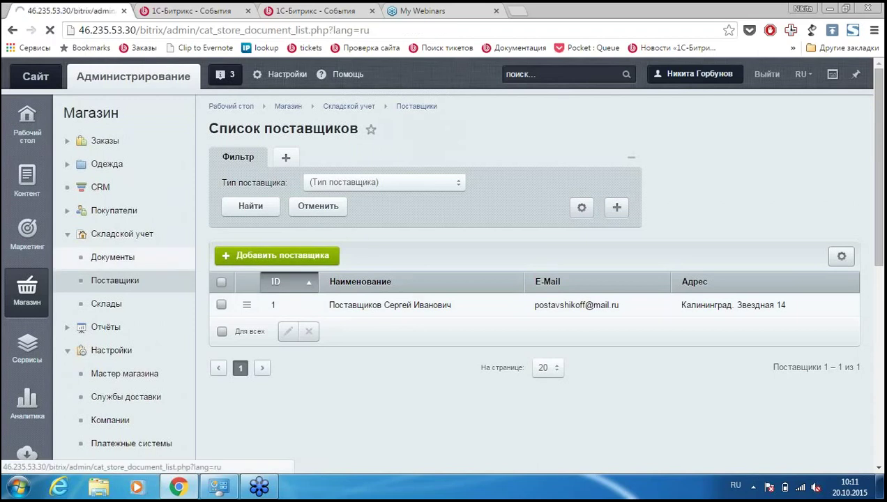
pyautogui.scroll(-1, 467, 217)
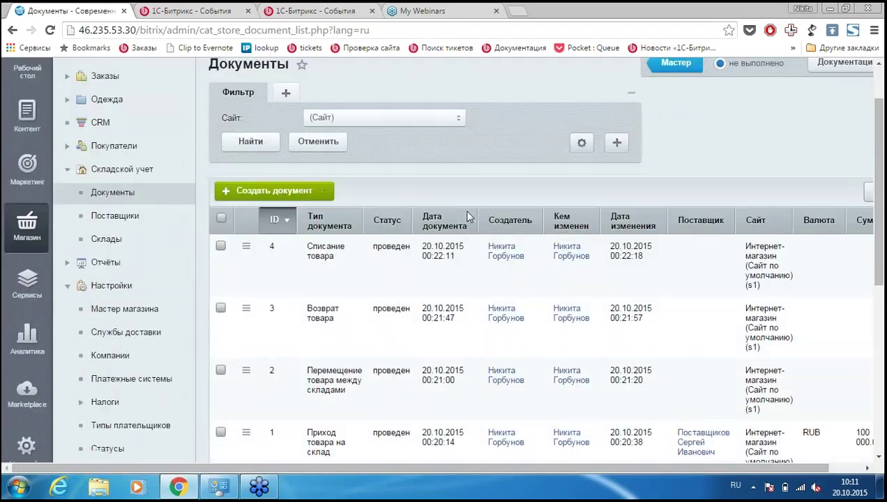
pyautogui.scroll(-4, 479, 220)
pyautogui.scroll(4, 497, 216)
pyautogui.scroll(-1, 497, 217)
pyautogui.click(323, 131)
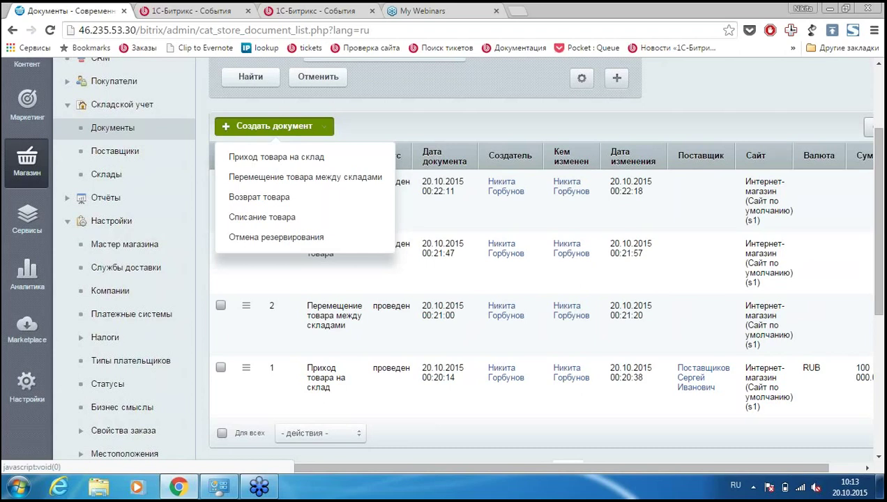
pyautogui.click(472, 138)
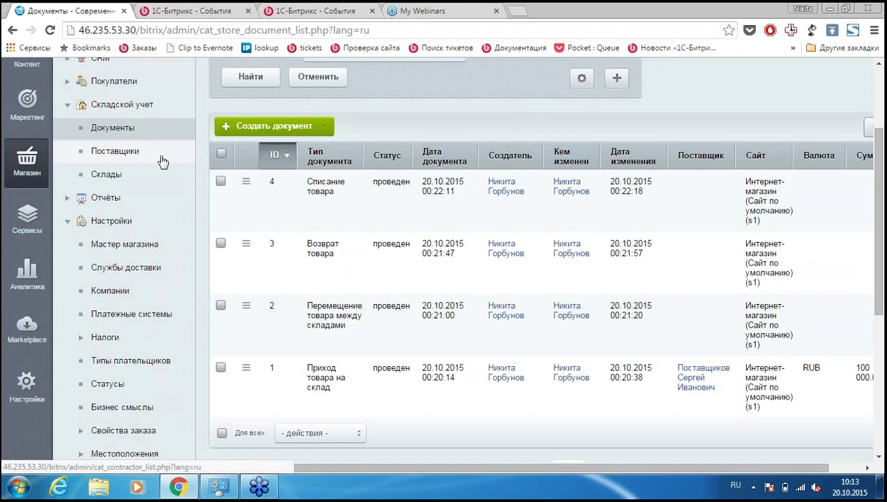
# Create a new Приход товара на склад document, keeping the site Интернет-магазин (Сайт по умолчанию) (s1).
pyautogui.click(275, 129)
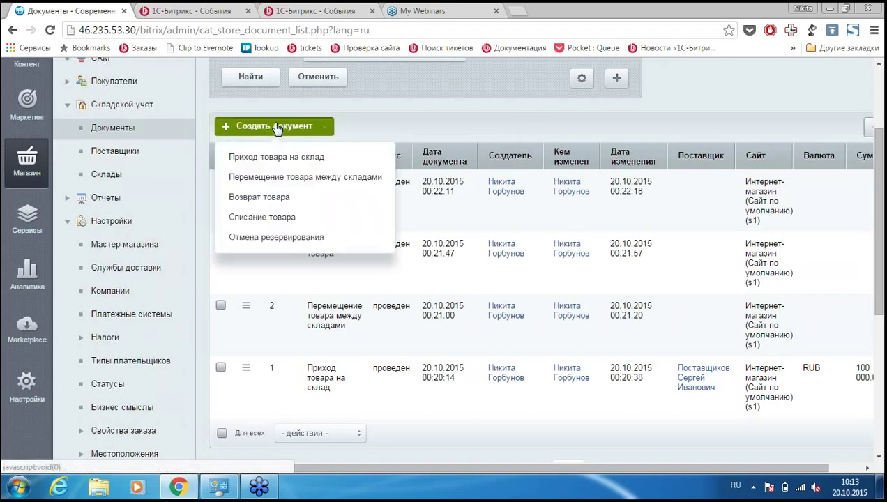
pyautogui.click(255, 161)
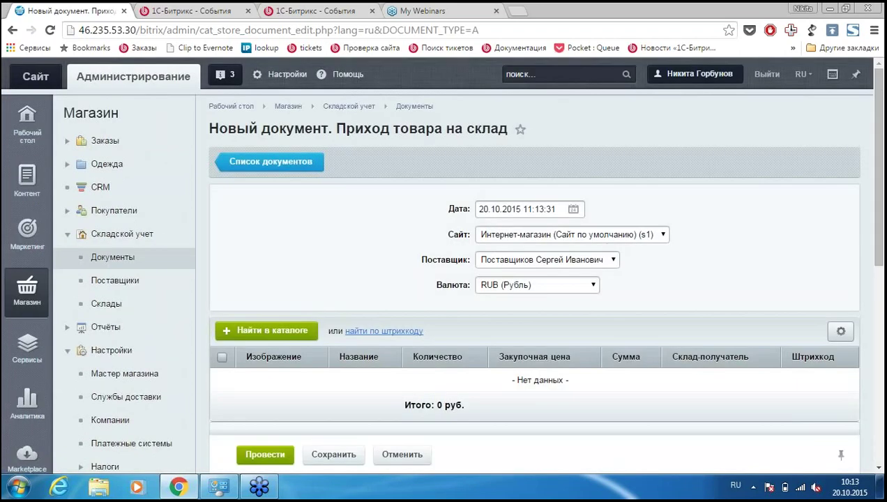
pyautogui.scroll(-1, 411, 179)
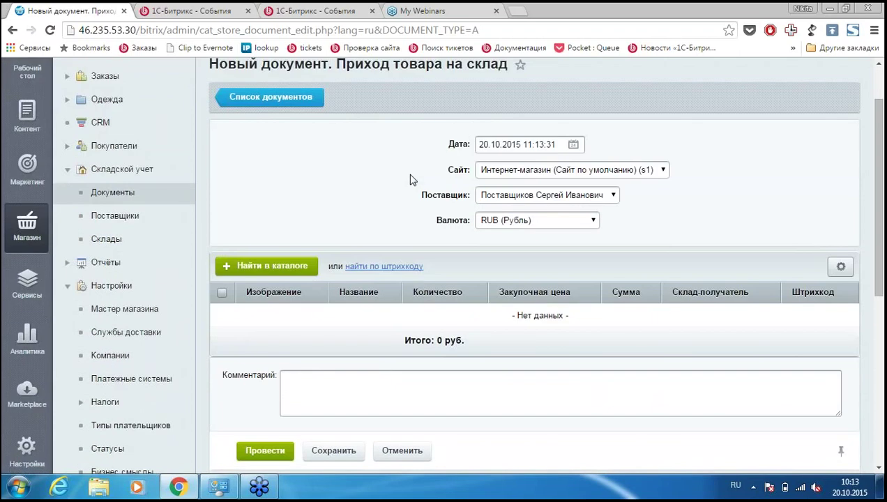
pyautogui.click(519, 172)
pyautogui.click(520, 172)
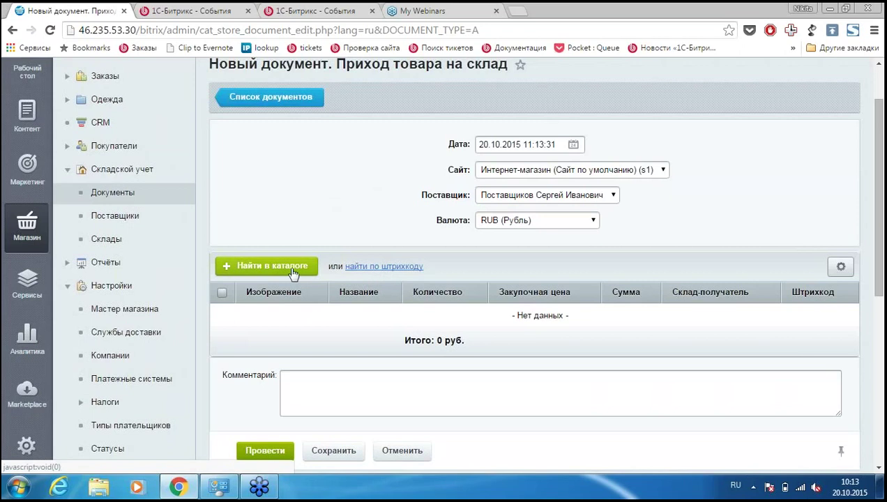
# Start a catalog product search for the receipt, clear the Нижнее белье section filter and go to the Обувь > Пантолеты section.
pyautogui.click(266, 265)
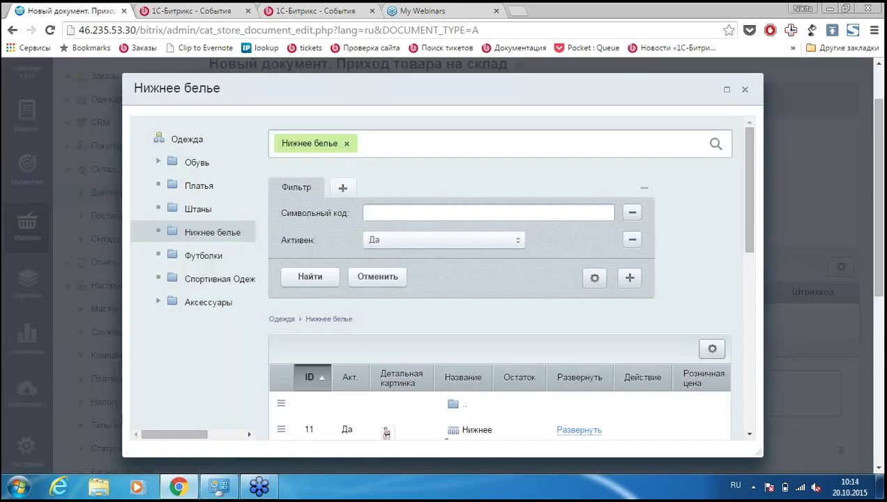
pyautogui.click(346, 143)
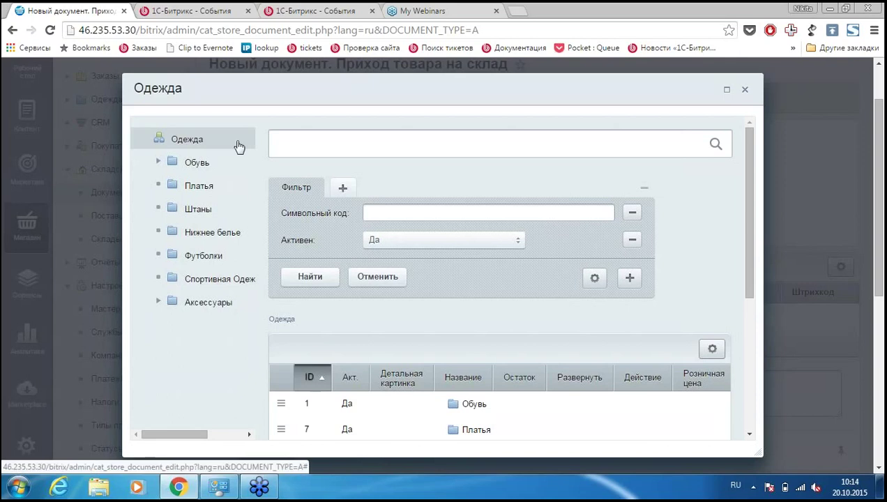
pyautogui.click(158, 162)
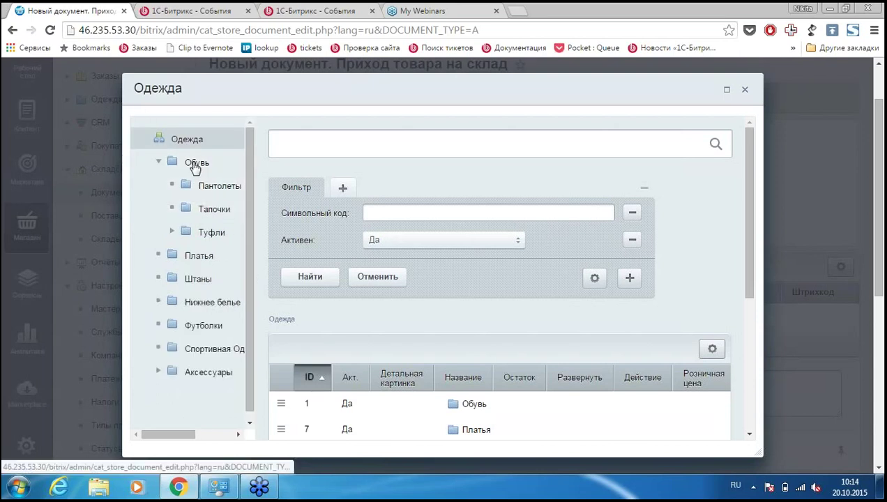
pyautogui.click(219, 189)
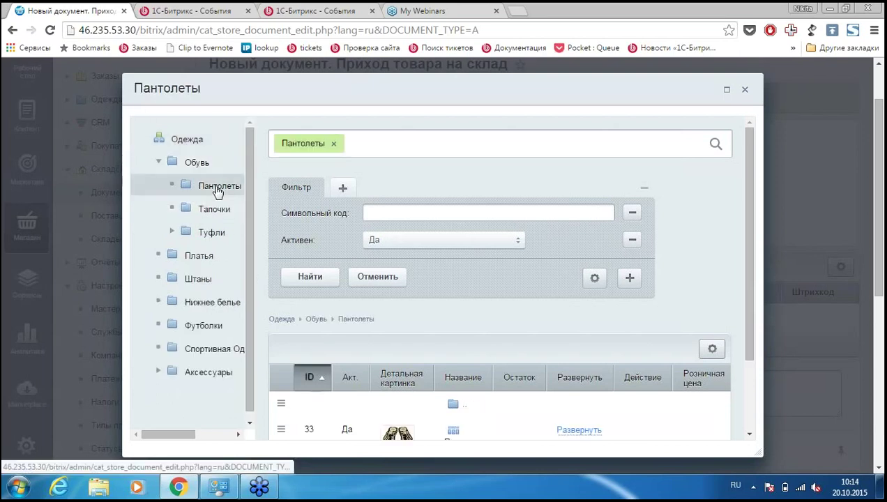
pyautogui.scroll(-3, 511, 181)
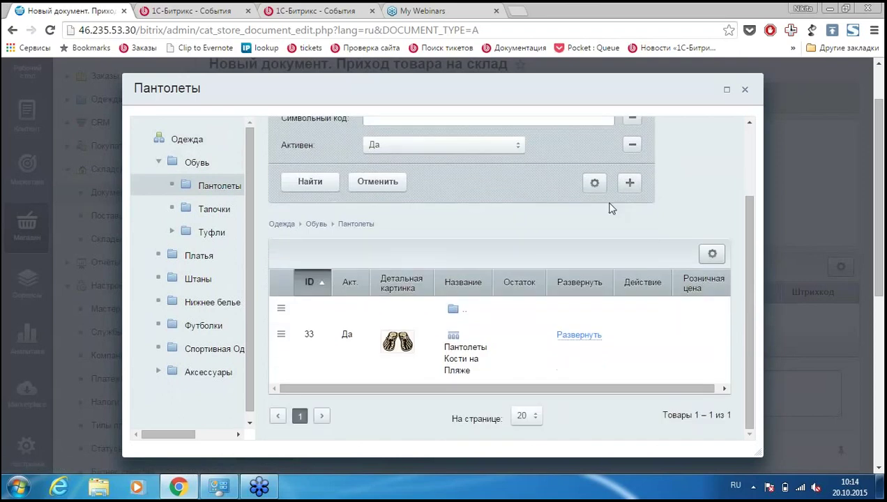
pyautogui.scroll(3, 609, 208)
pyautogui.click(366, 143)
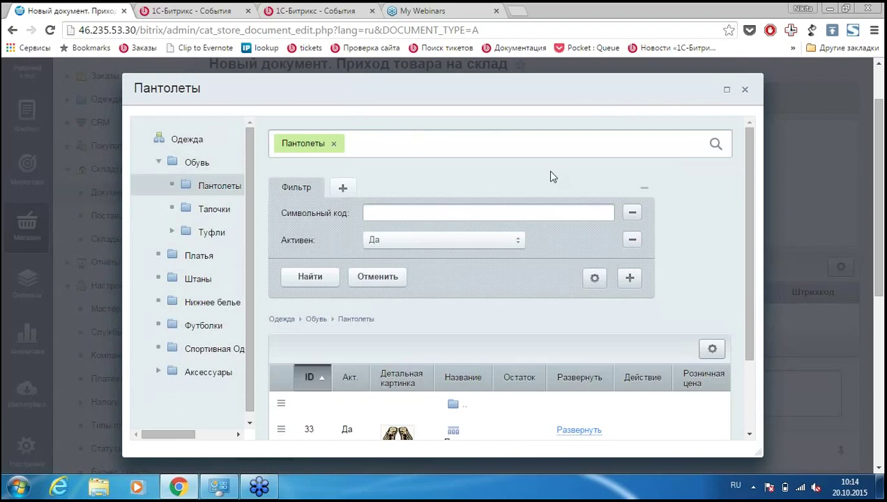
pyautogui.scroll(-3, 608, 195)
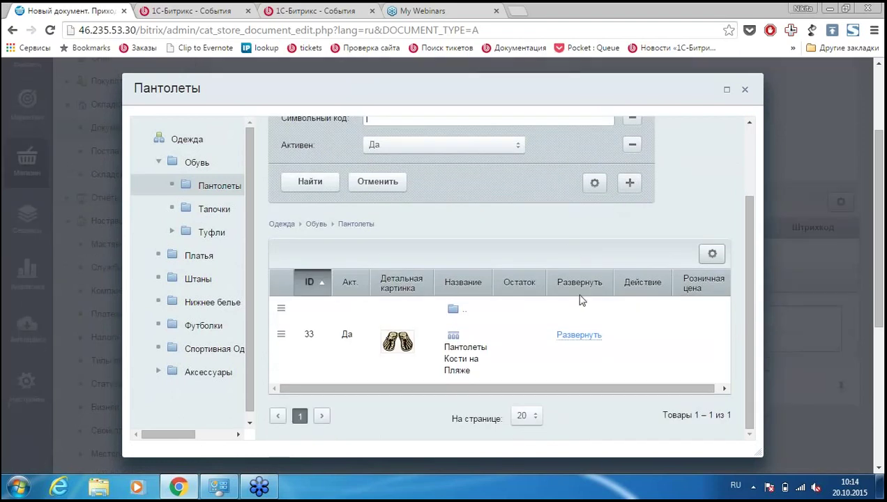
# Expand the offers of Пантолеты Кости на Пляже, add the size 37 offer 33-229 to the receipt and close the product picker.
pyautogui.click(580, 335)
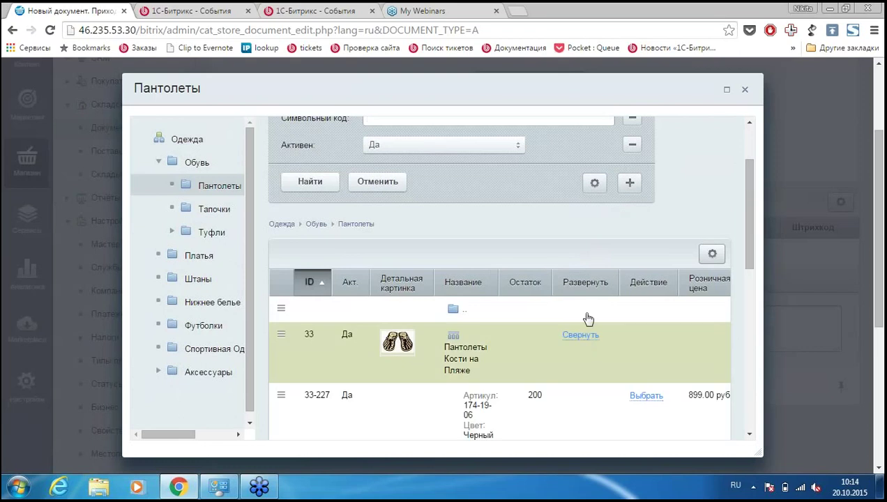
pyautogui.scroll(-4, 603, 259)
pyautogui.scroll(-4, 604, 262)
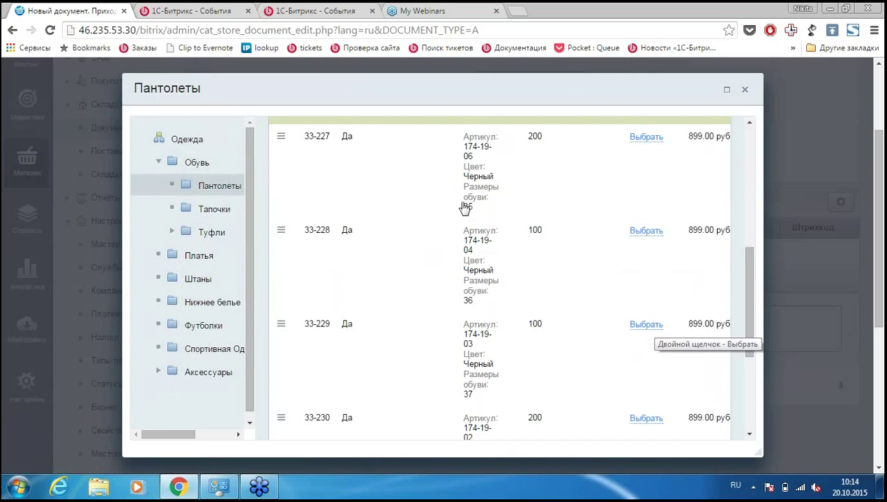
pyautogui.click(640, 329)
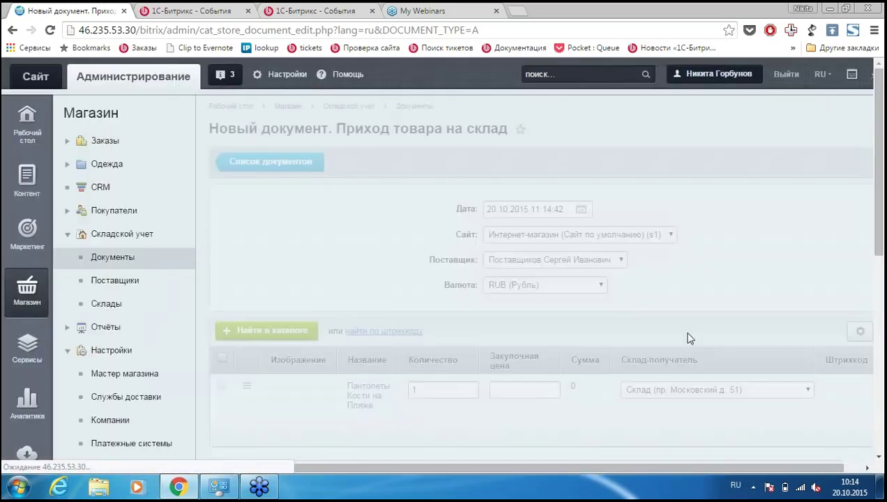
pyautogui.scroll(-2, 669, 299)
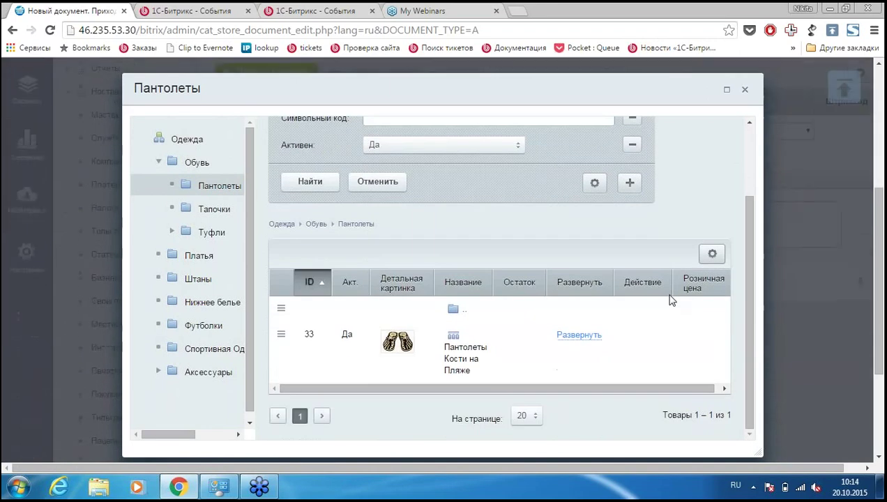
pyautogui.click(744, 89)
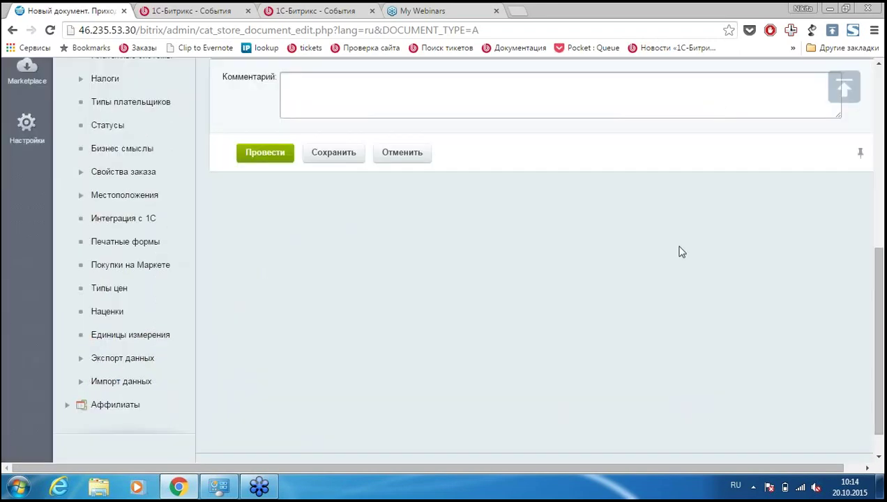
# Set the Пантолеты Кости на Пляже row to quantity 100 and purchase price 500, with Склад as the receiving warehouse.
pyautogui.scroll(4, 679, 251)
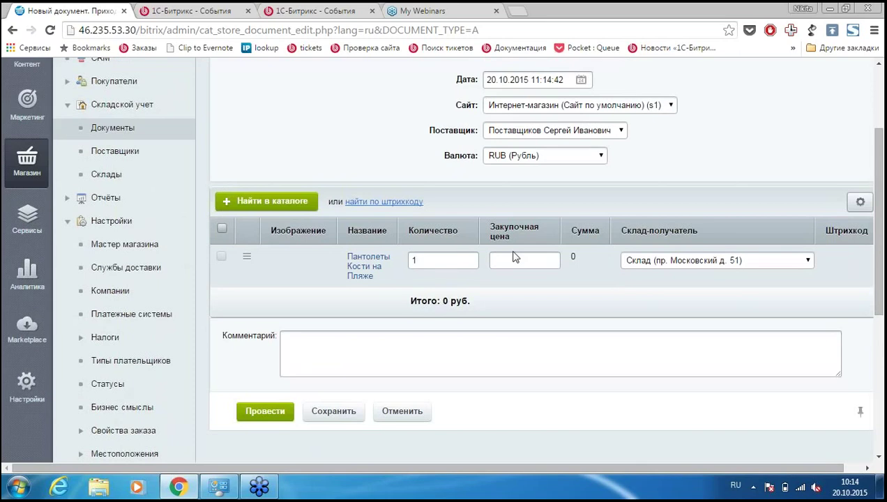
pyautogui.write('00')
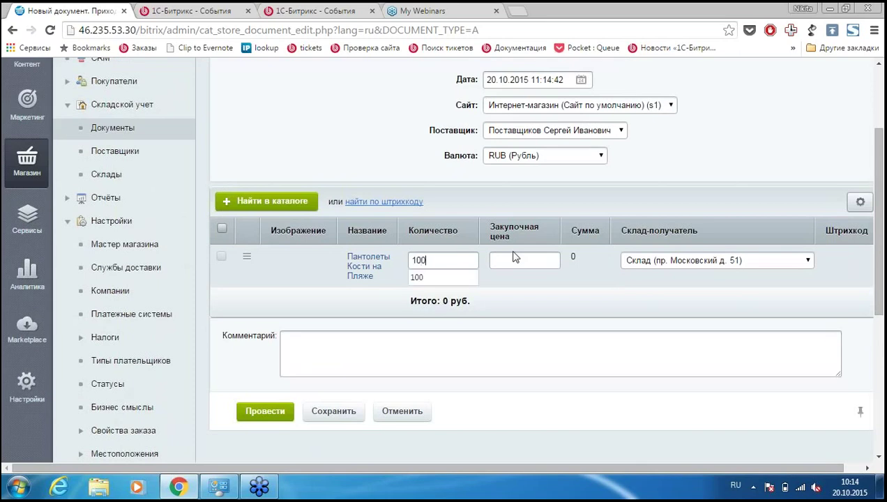
pyautogui.click(528, 256)
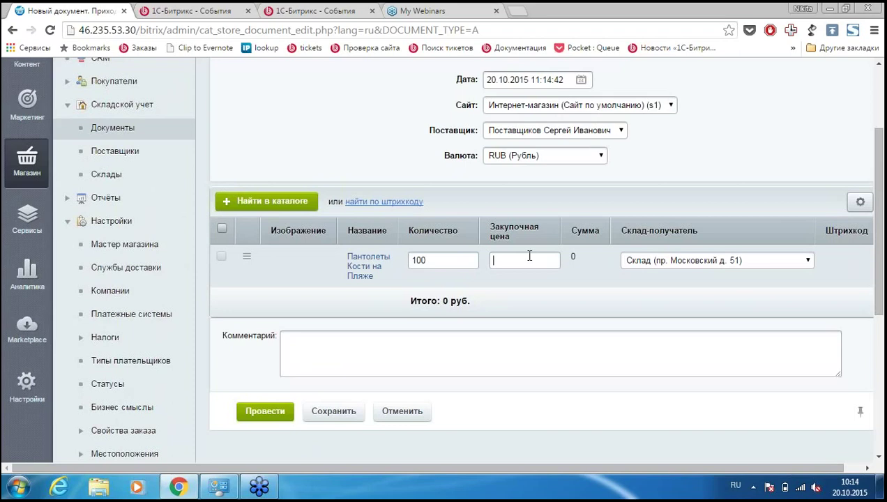
pyautogui.write('500')
pyautogui.click(718, 261)
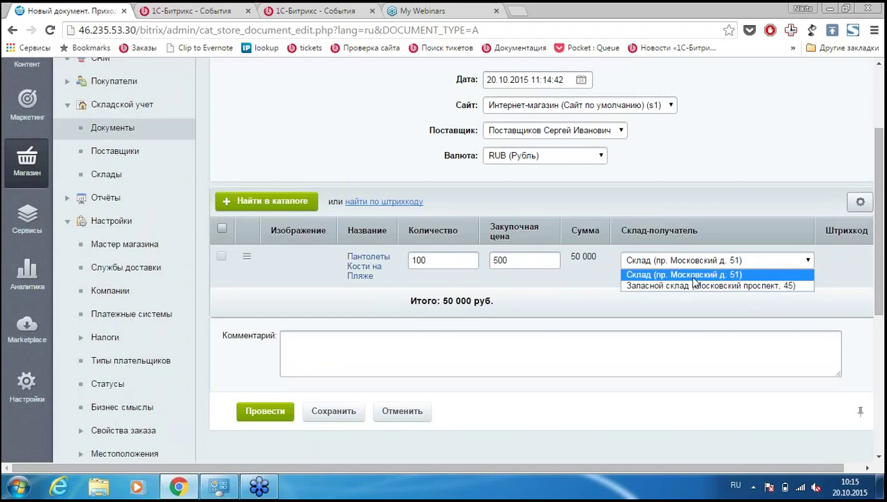
pyautogui.click(692, 276)
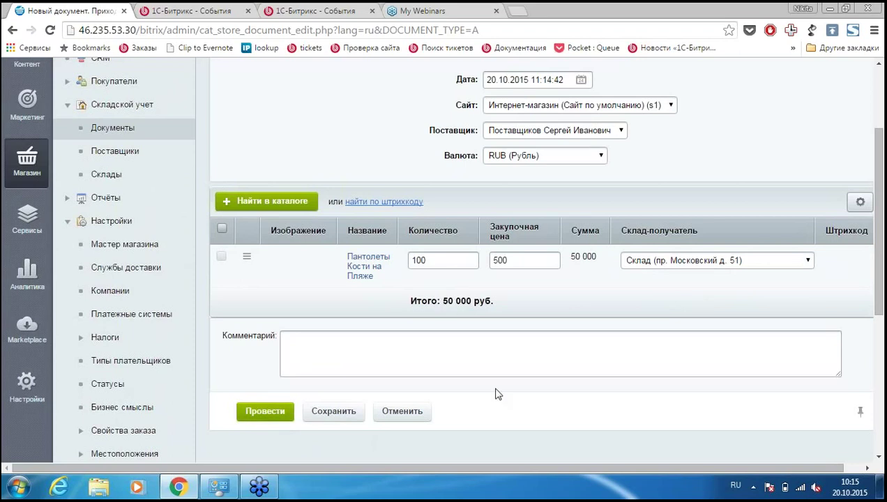
pyautogui.scroll(1, 497, 394)
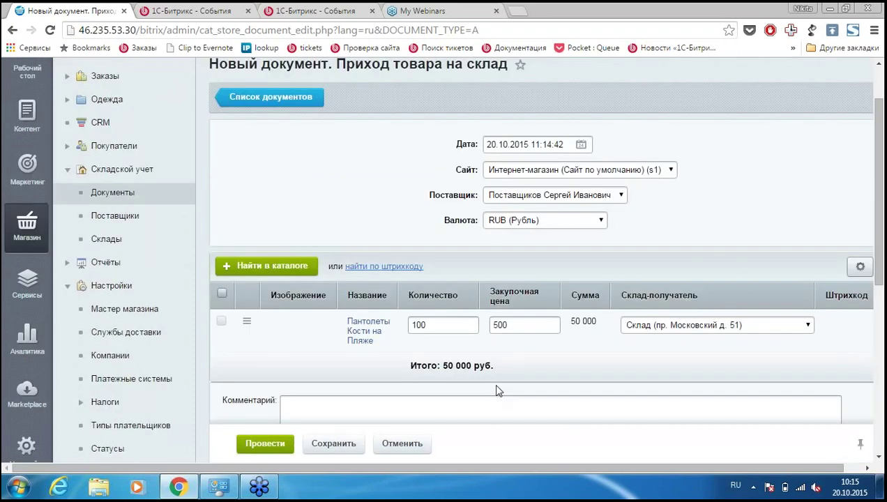
# Post the goods receipt for Пантолеты Кости на Пляже and open the posted document from the documents list.
pyautogui.scroll(-3, 497, 390)
pyautogui.click(266, 286)
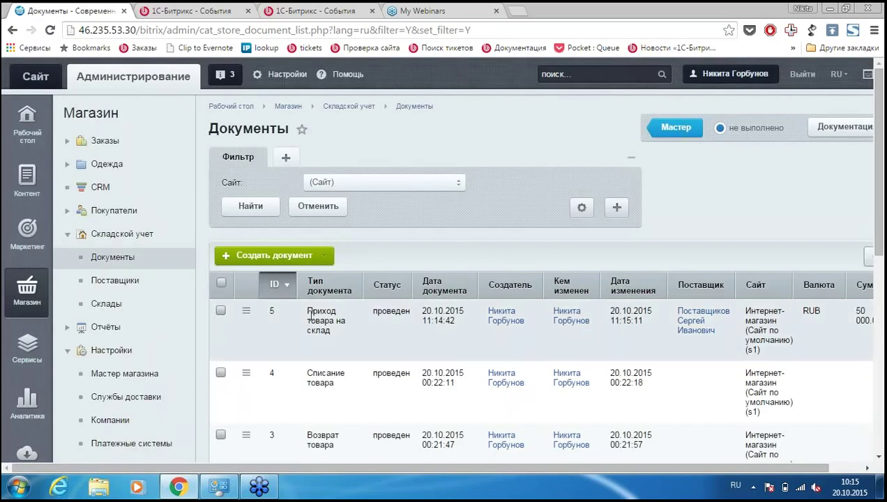
pyautogui.doubleClick(388, 315)
pyautogui.scroll(-2, 388, 326)
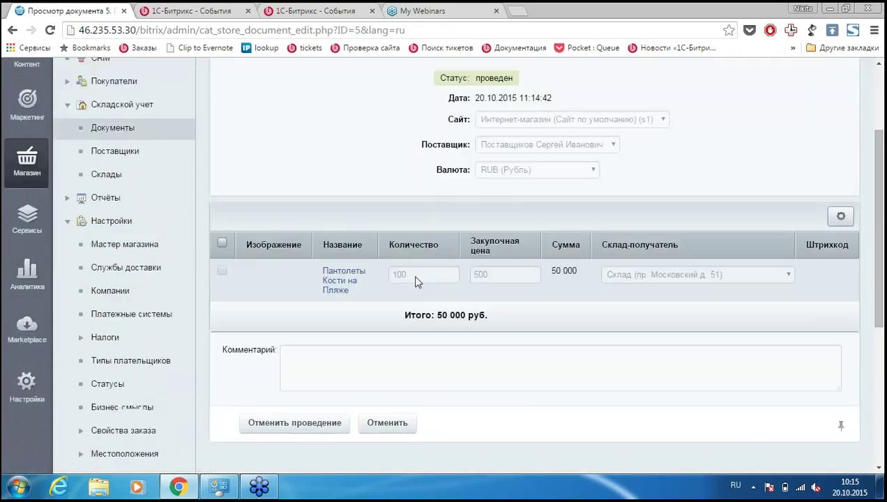
# Open the Пантолеты Кости на Пляже offer from the receipt and check its trade catalog quantity parameters and stock per warehouse.
pyautogui.click(337, 282)
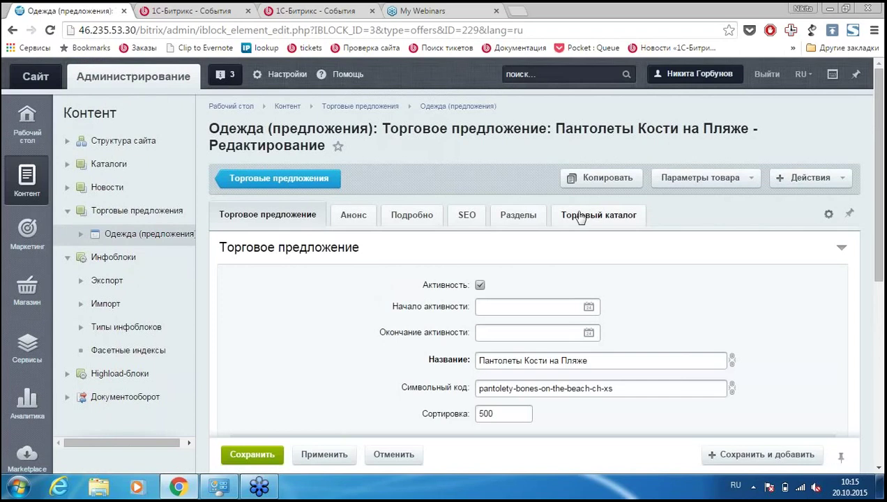
pyautogui.click(580, 217)
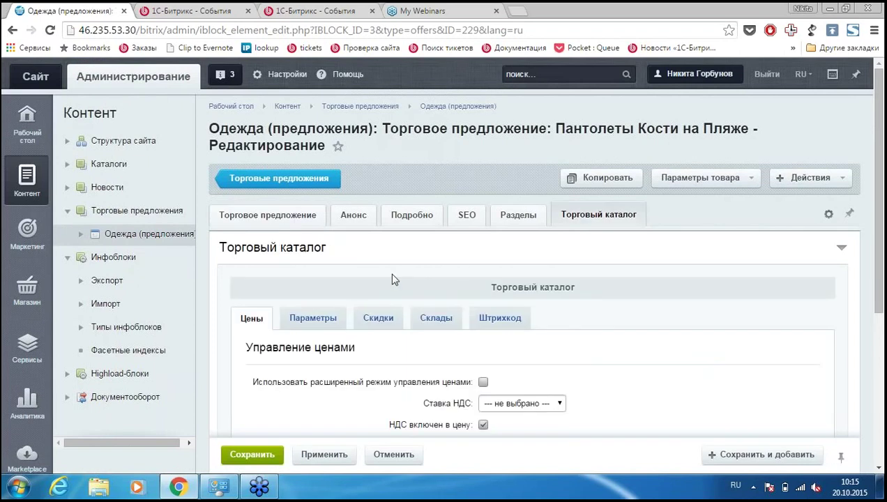
pyautogui.scroll(-2, 436, 248)
pyautogui.click(296, 192)
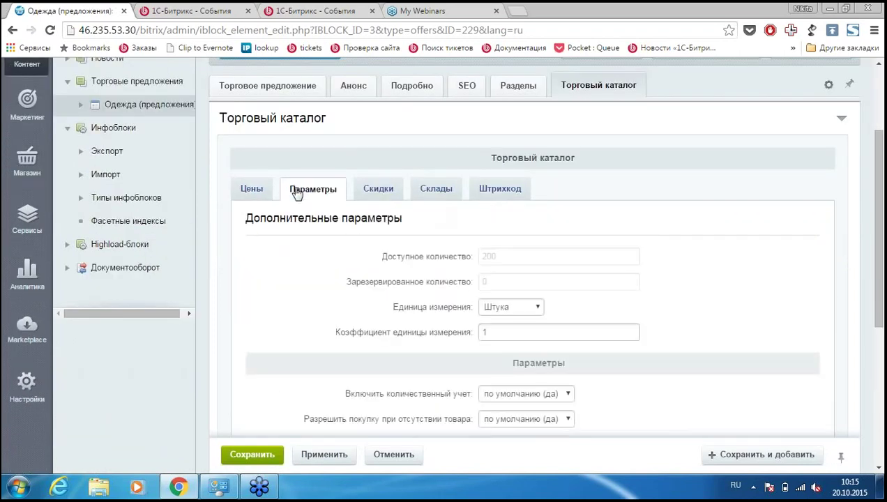
pyautogui.click(446, 194)
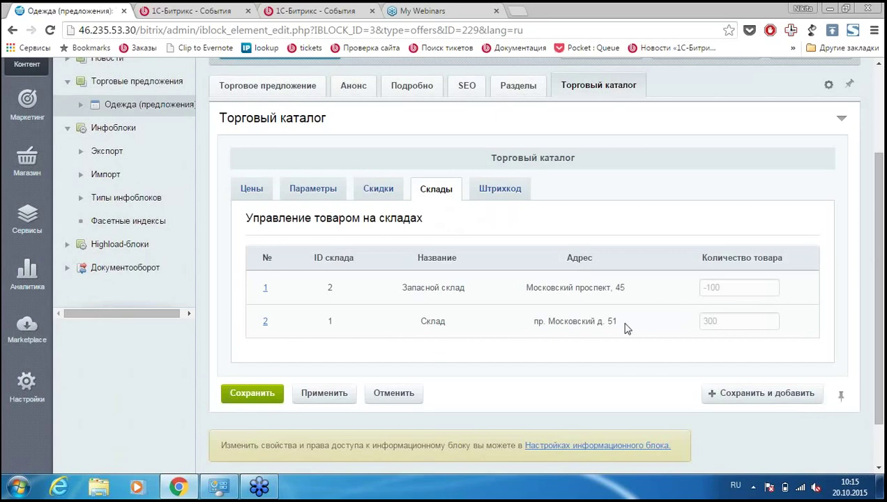
pyautogui.click(321, 186)
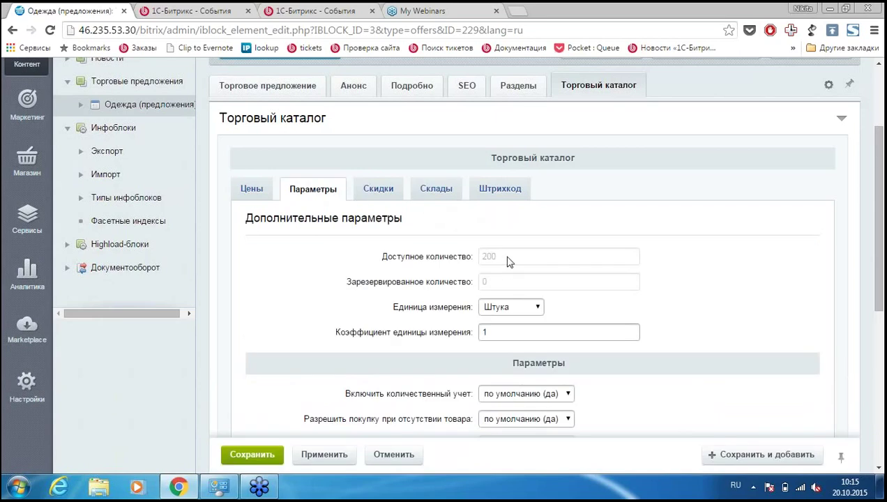
# Examine the offer's additional parameters, including the choices for Включить количественный учет, without changing them.
pyautogui.scroll(-2, 530, 258)
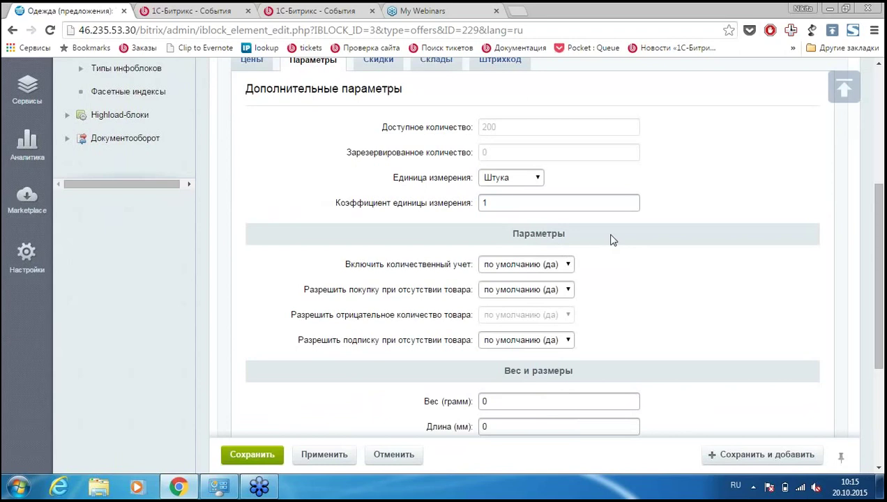
pyautogui.scroll(2, 650, 257)
pyautogui.scroll(-1, 652, 259)
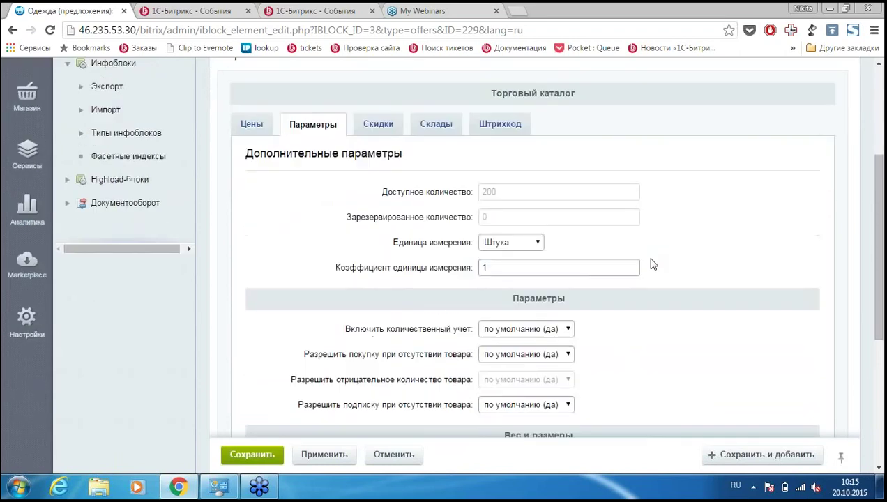
pyautogui.scroll(-1, 651, 279)
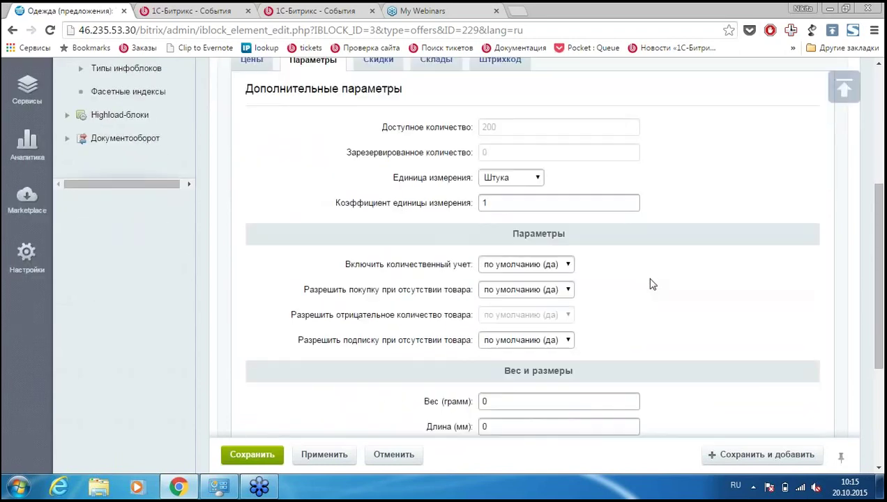
pyautogui.click(541, 266)
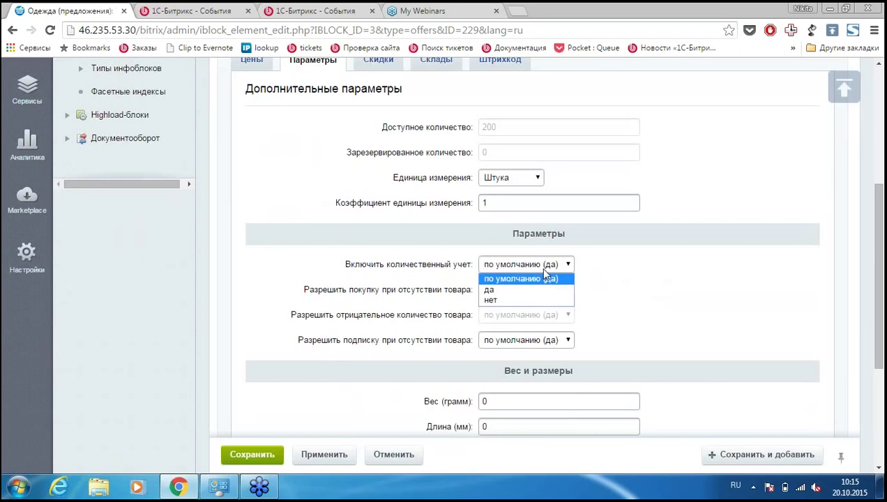
pyautogui.click(543, 269)
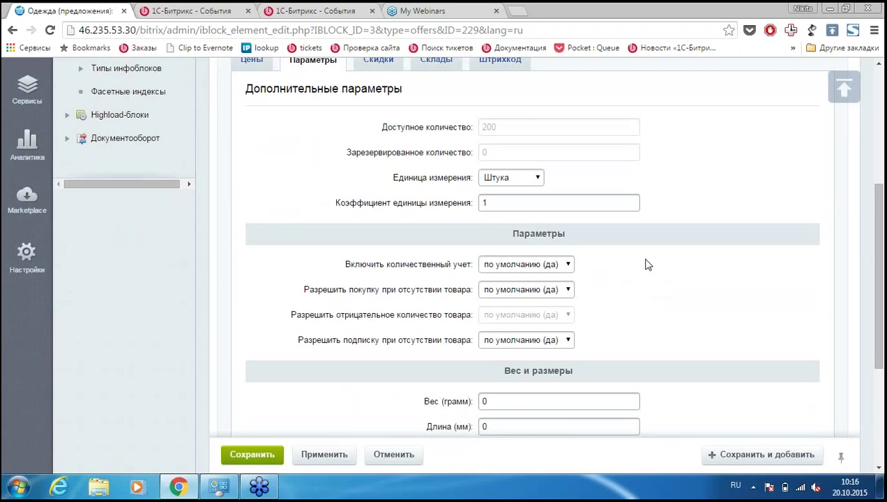
pyautogui.click(566, 265)
pyautogui.click(764, 305)
pyautogui.scroll(4, 701, 332)
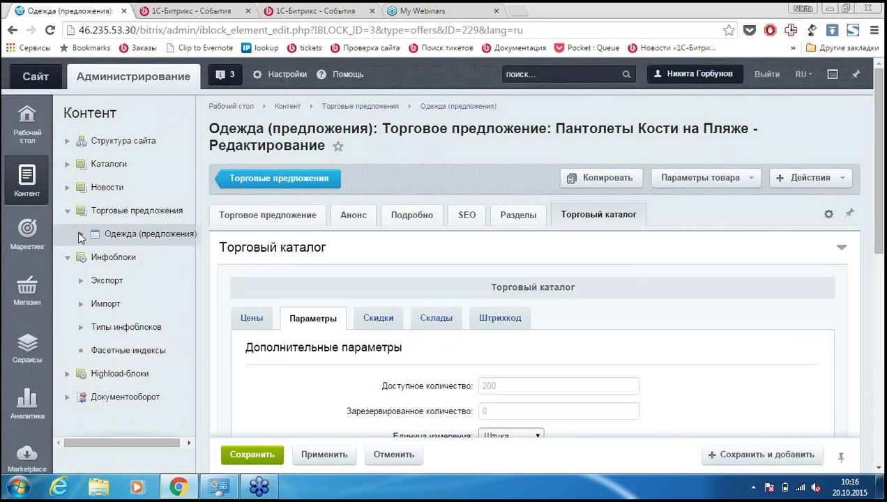
# Return to the Магазин section and open the Службы доставки list from its settings.
pyautogui.click(67, 211)
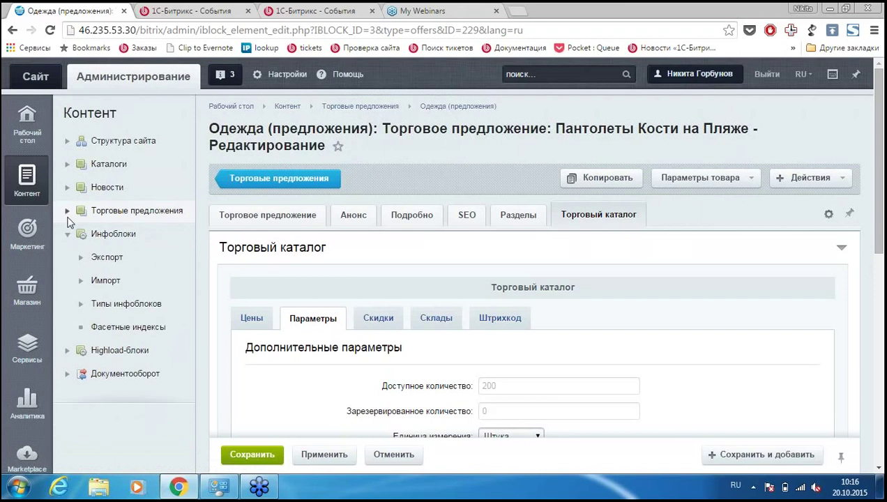
pyautogui.click(28, 290)
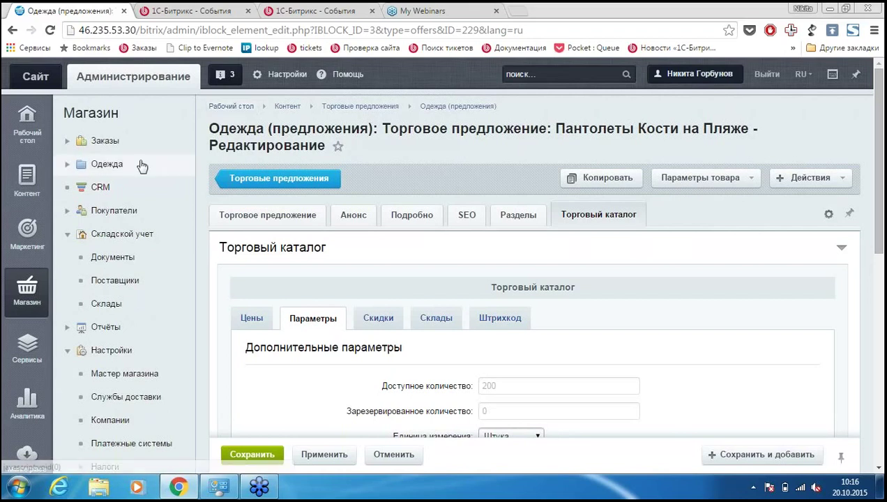
pyautogui.click(126, 397)
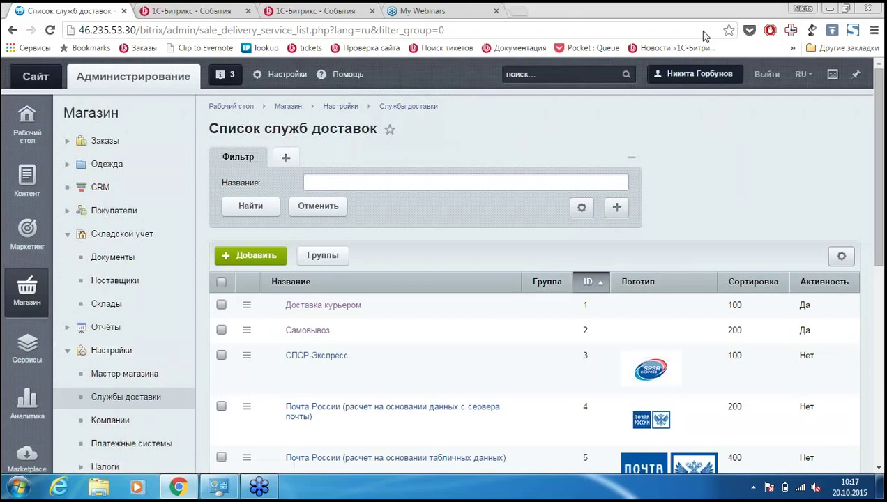
pyautogui.scroll(-2, 764, 206)
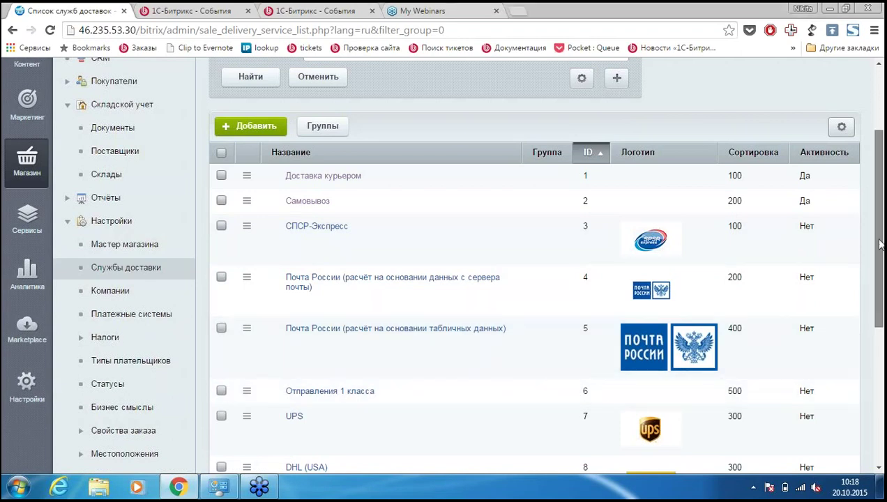
pyautogui.moveTo(879, 220)
pyautogui.mouseDown()
pyautogui.moveTo(880, 292)
pyautogui.moveTo(880, 209)
pyautogui.moveTo(880, 285)
pyautogui.moveTo(880, 218)
pyautogui.mouseUp()
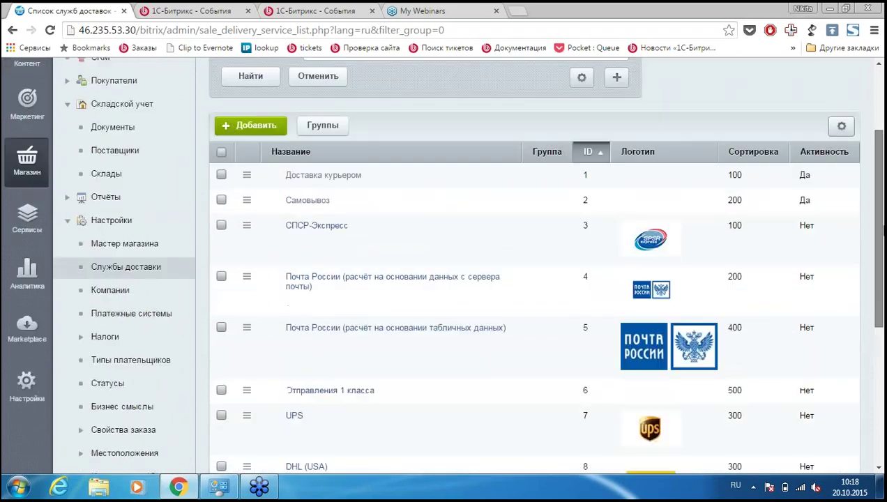
# Start a new delivery service named ПЭК with type Автоматизированная служба доставки and make it active.
pyautogui.click(251, 125)
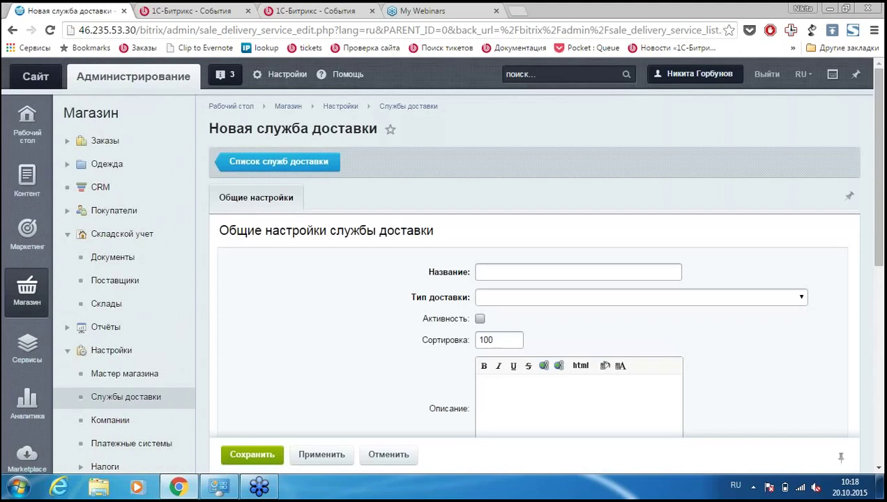
pyautogui.click(531, 271)
pyautogui.write('ПЭК')
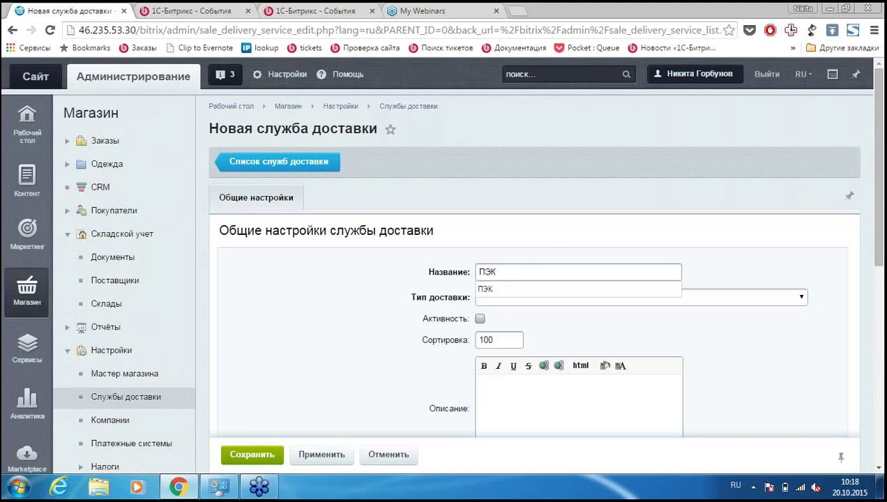
pyautogui.click(551, 233)
pyautogui.click(532, 298)
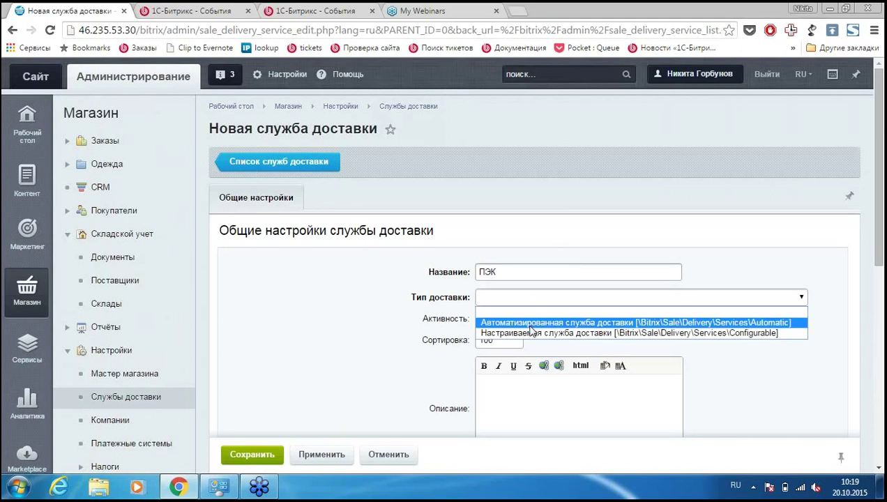
pyautogui.click(529, 325)
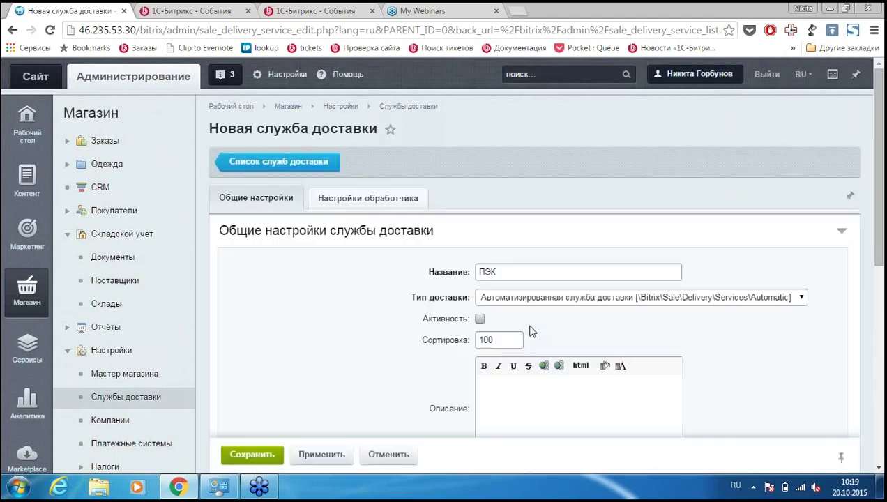
pyautogui.click(479, 319)
pyautogui.scroll(-1, 668, 344)
pyautogui.scroll(-1, 686, 347)
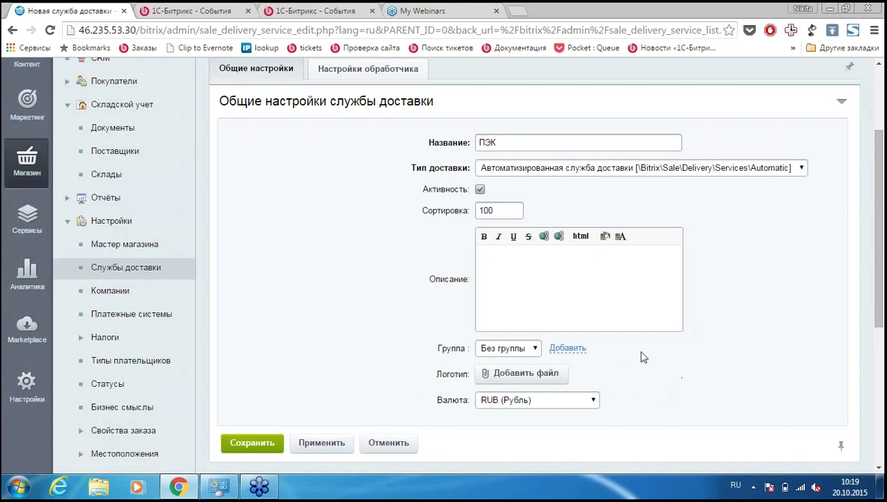
# Choose ПЭК [pecom] as the delivery service in the handler settings.
pyautogui.click(362, 70)
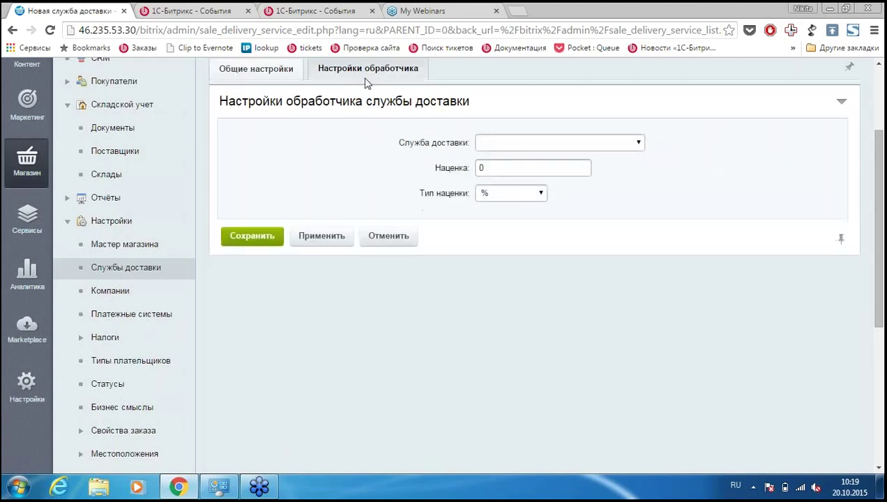
pyautogui.click(537, 143)
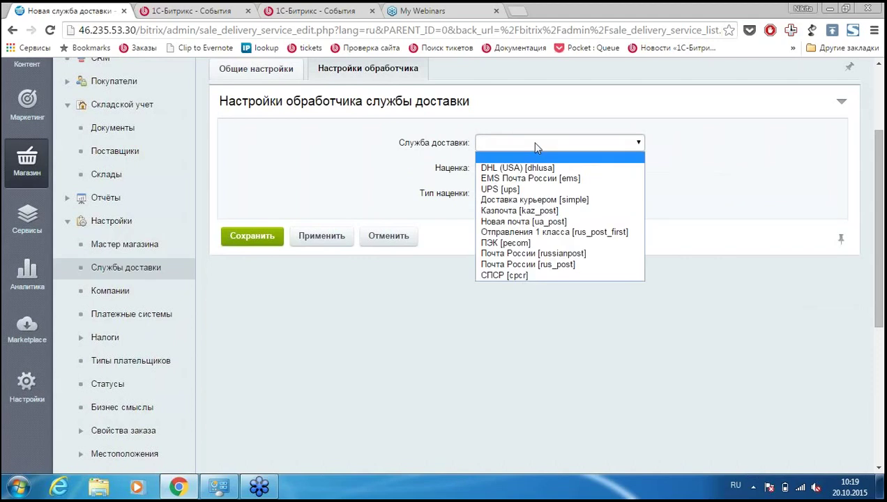
pyautogui.click(522, 245)
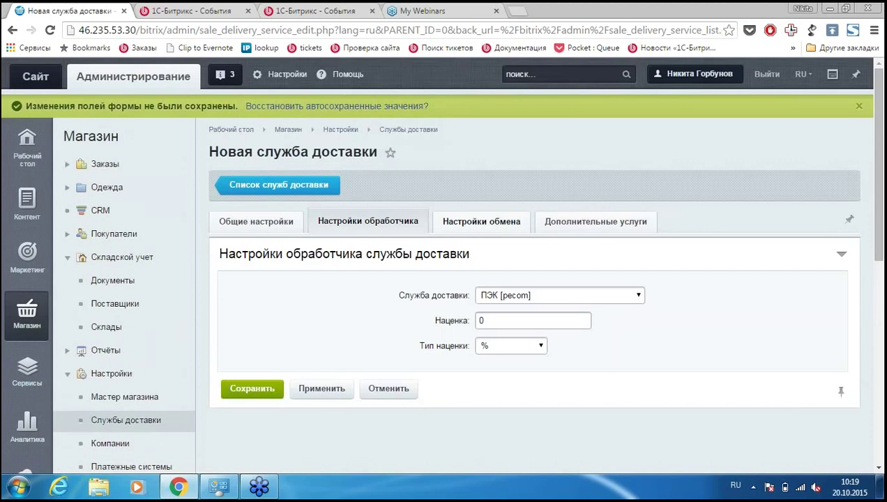
pyautogui.scroll(-2, 534, 279)
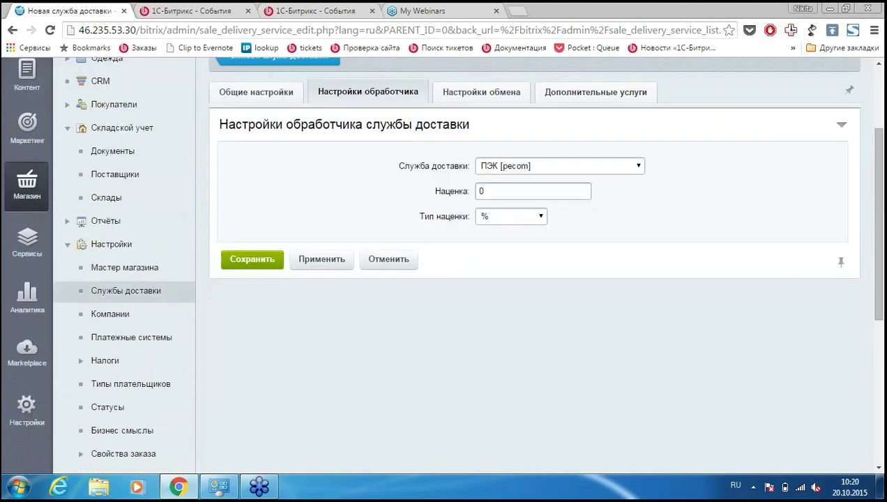
# Set the delivery markup to 10 with % as the markup type.
pyautogui.doubleClick(516, 190)
pyautogui.write('10')
pyautogui.click(502, 218)
pyautogui.click(498, 241)
pyautogui.click(494, 218)
pyautogui.click(494, 230)
# Examine the ПЭК service's exchange settings and its additional services for cargo pickup, delivery, sealing, insurance and packaging.
pyautogui.click(462, 97)
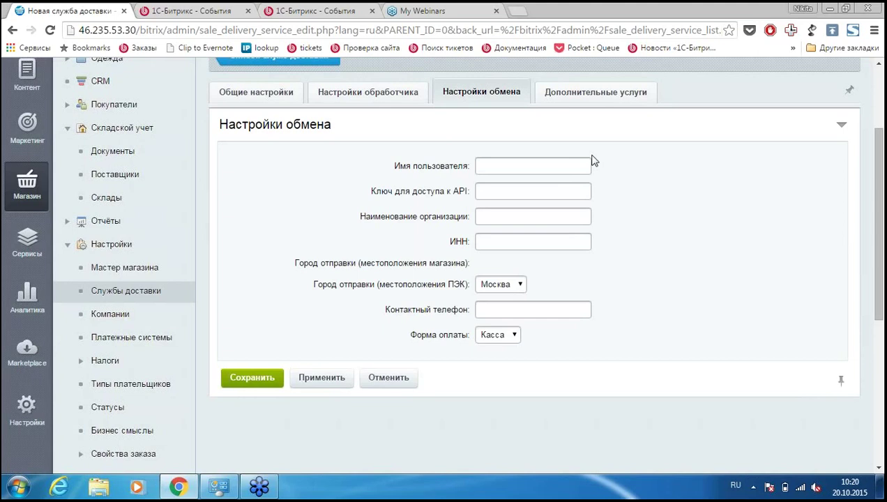
pyautogui.click(632, 93)
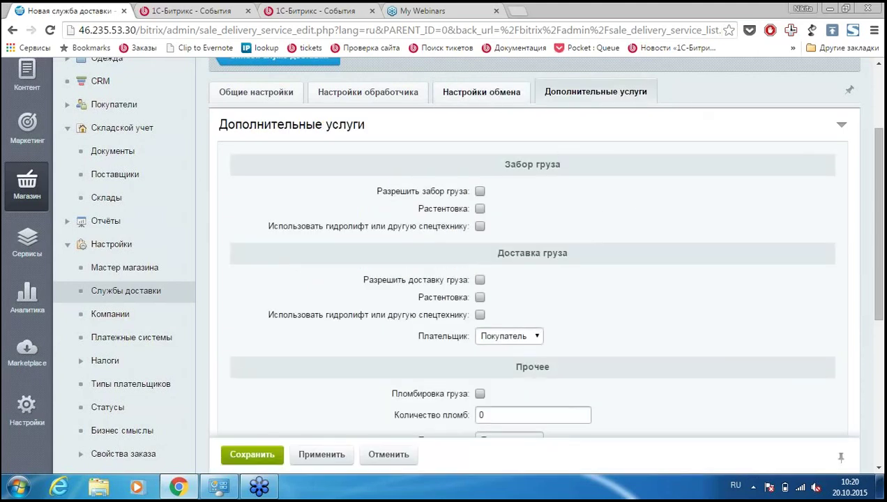
pyautogui.click(481, 92)
pyautogui.click(607, 92)
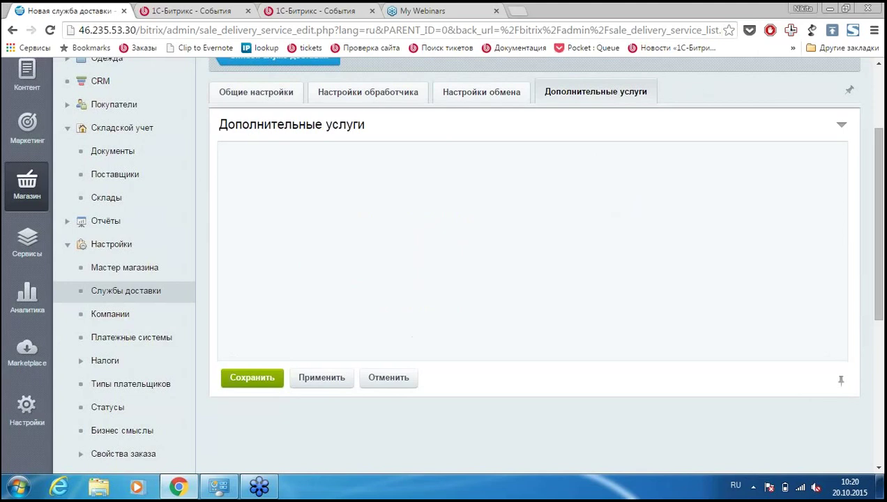
pyautogui.scroll(-1, 703, 160)
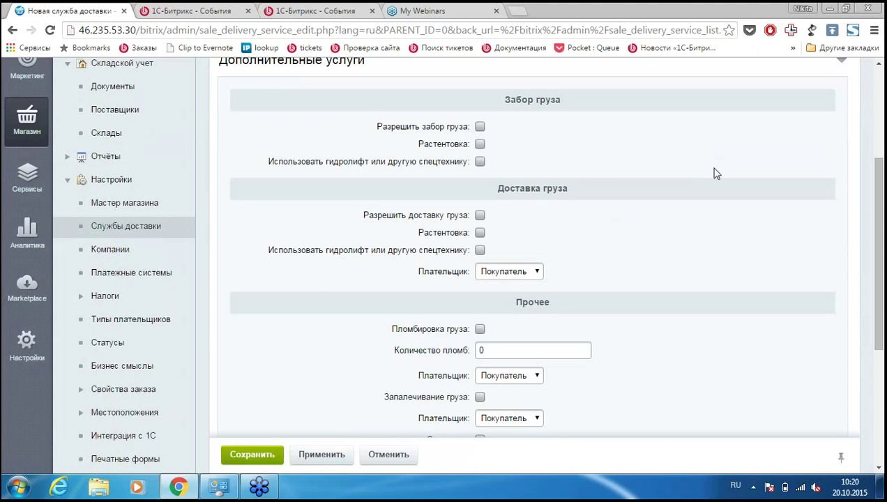
pyautogui.scroll(-2, 715, 188)
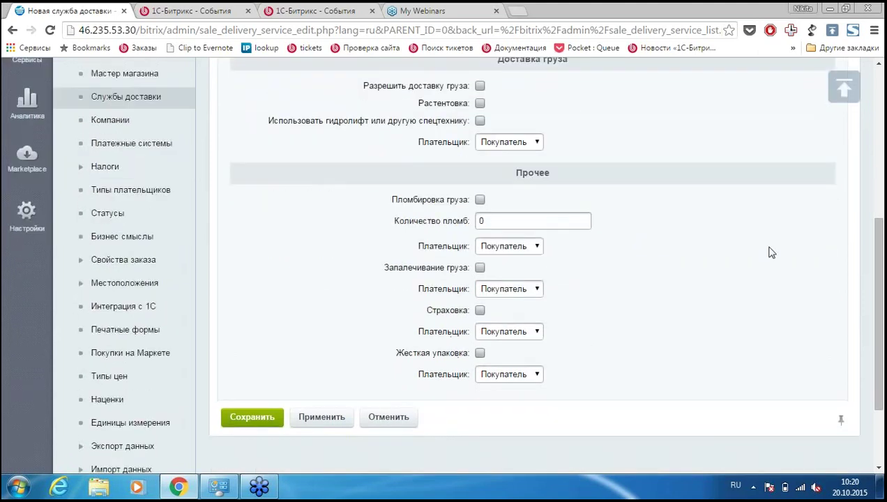
pyautogui.scroll(4, 767, 247)
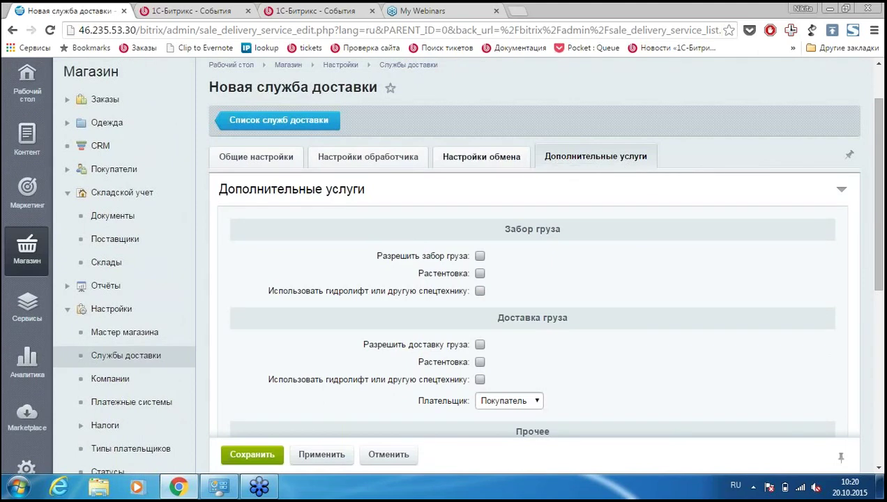
pyautogui.click(464, 149)
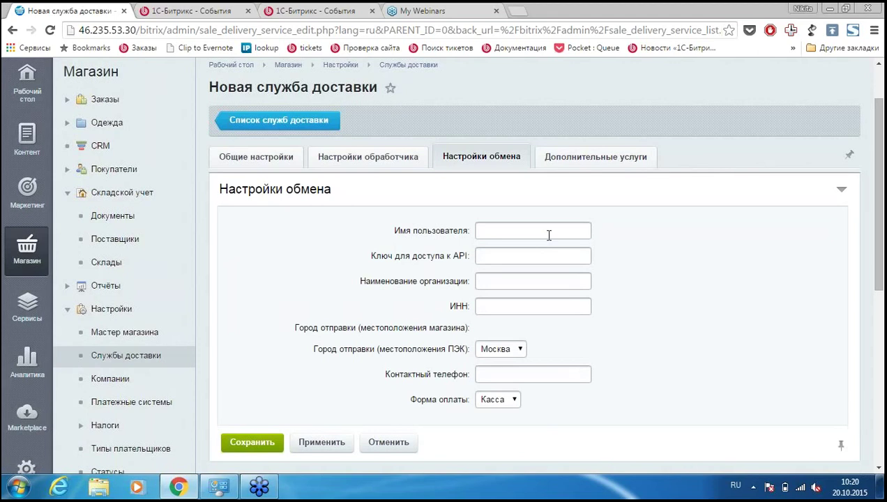
pyautogui.click(575, 160)
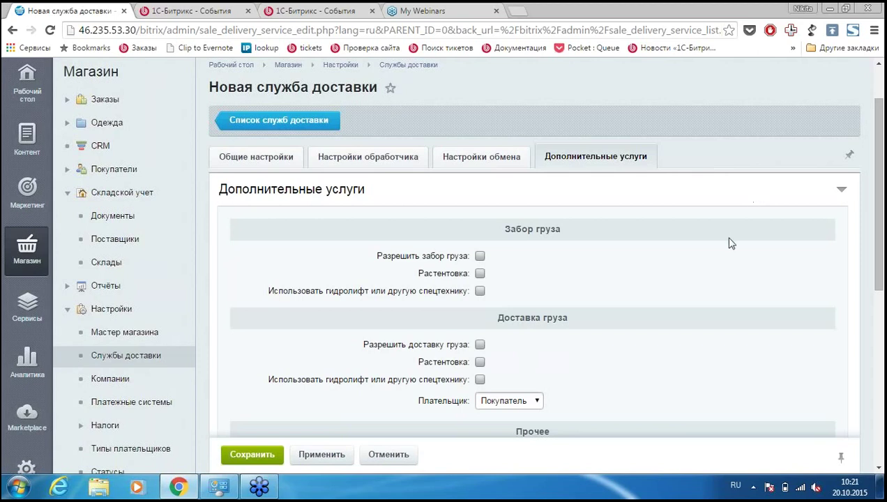
# Save the new ПЭК delivery service without enabling any of its additional services.
pyautogui.scroll(-2, 730, 244)
pyautogui.scroll(-3, 730, 243)
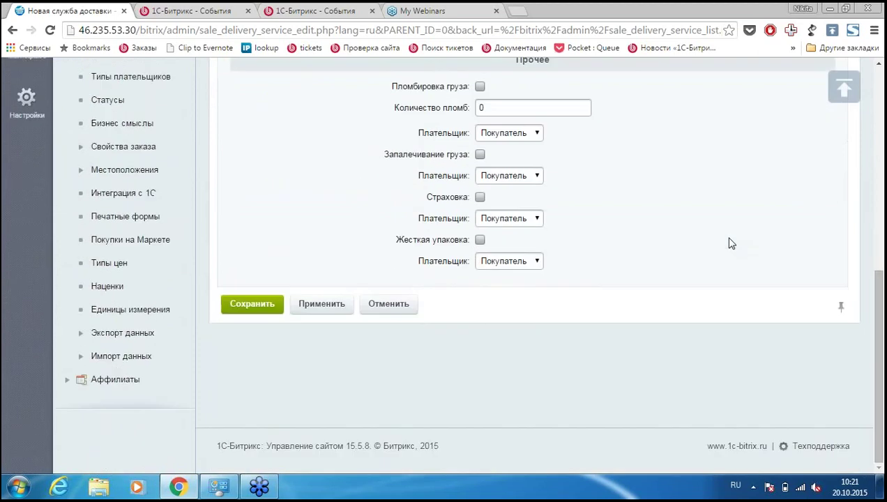
pyautogui.click(252, 303)
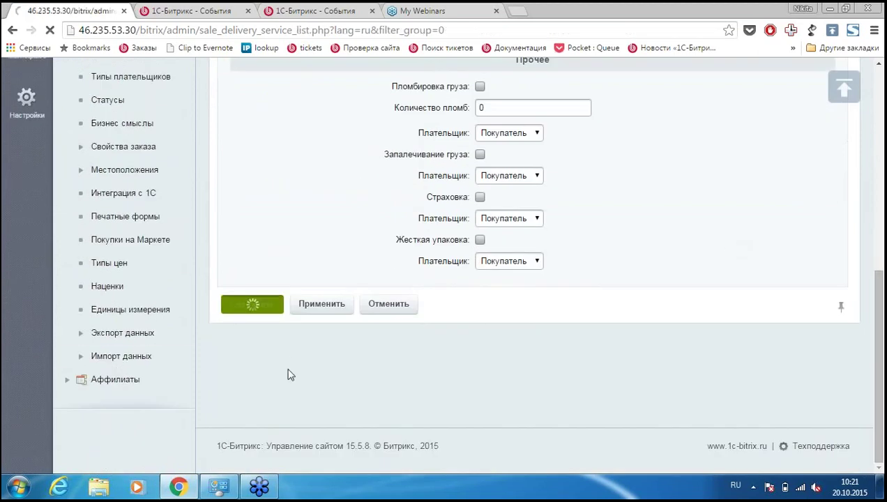
# Reopen the ПЭК delivery service from the list and review its profiles and restrictions.
pyautogui.scroll(-5, 455, 264)
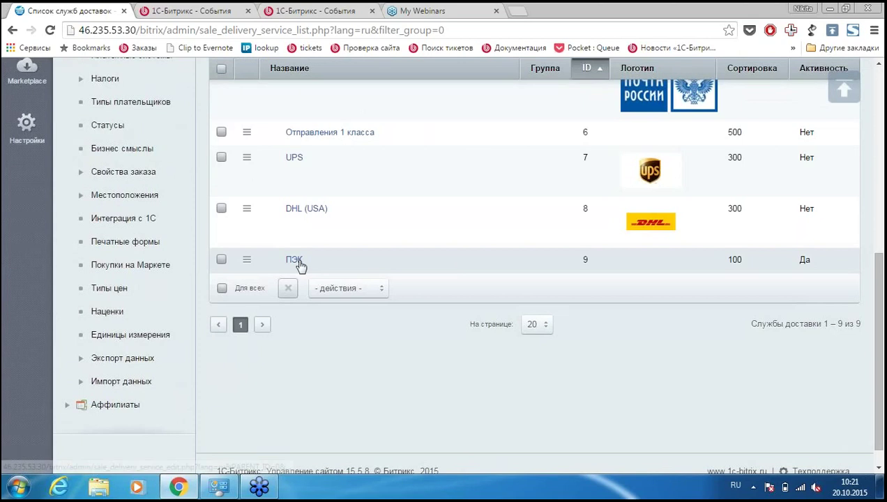
pyautogui.click(293, 260)
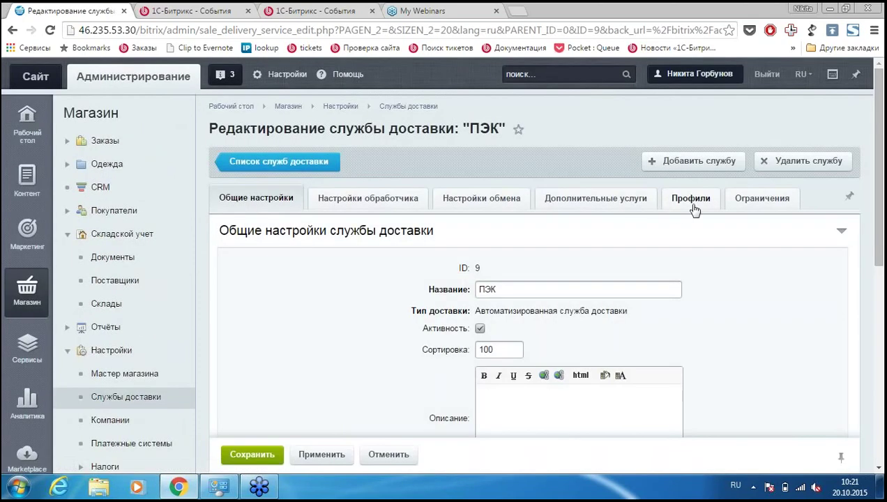
pyautogui.click(692, 202)
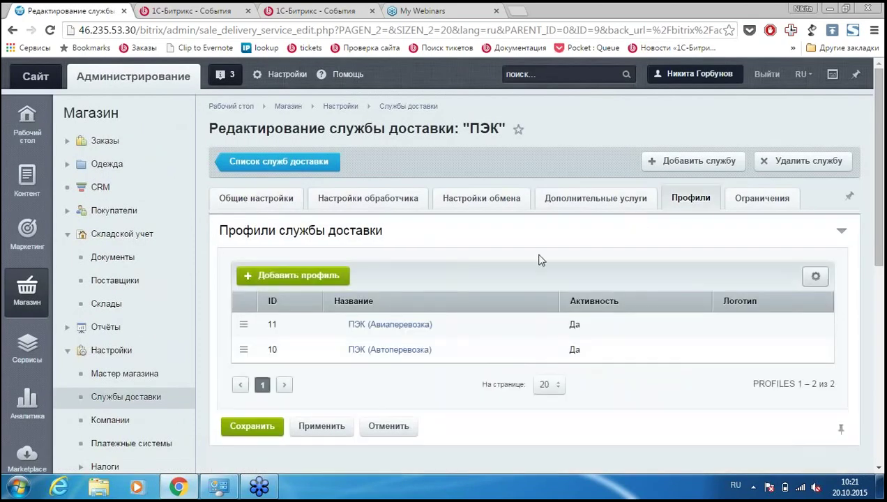
pyautogui.click(757, 200)
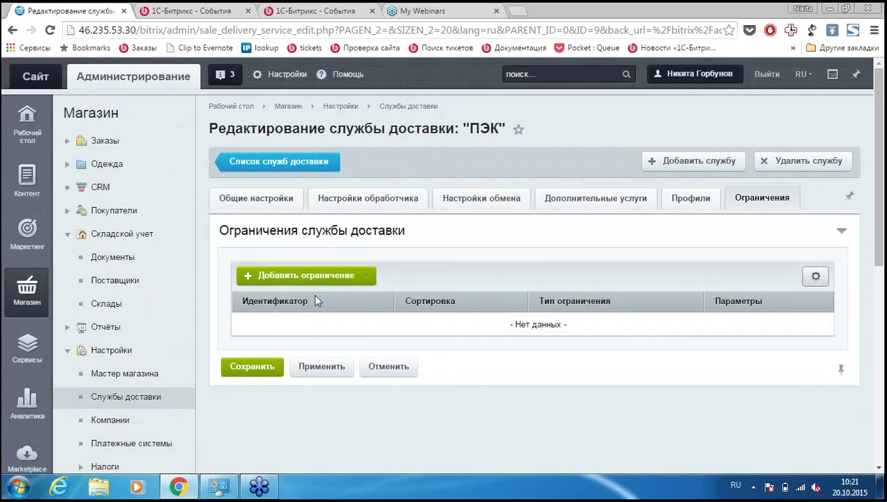
# Review the ПЭК service's exchange settings and the cargo pickup, delivery and other additional services.
pyautogui.click(474, 201)
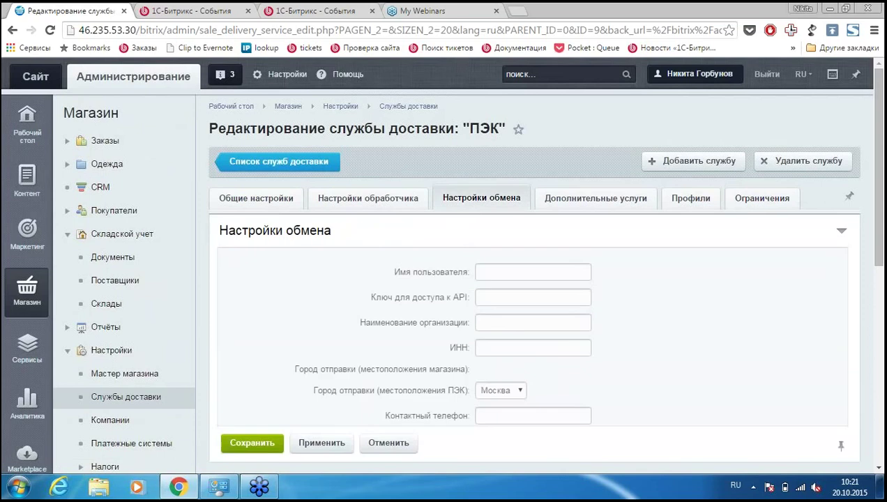
pyautogui.scroll(-2, 614, 258)
pyautogui.scroll(1, 628, 252)
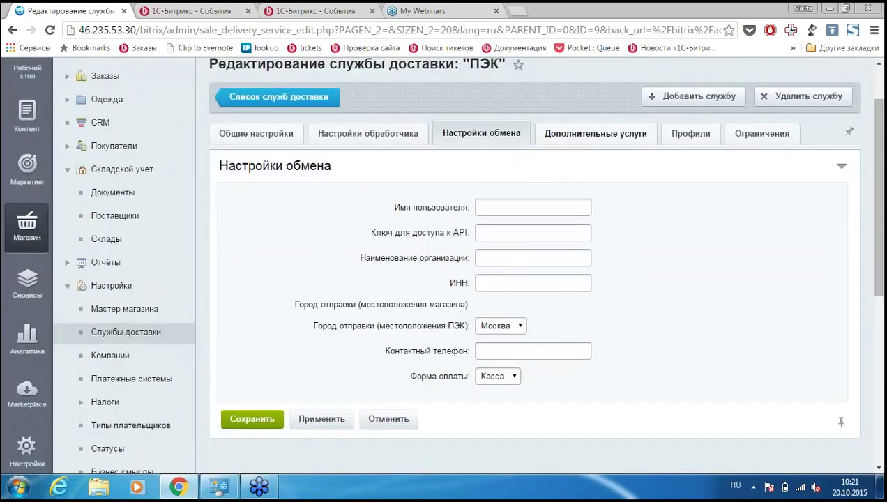
pyautogui.click(613, 134)
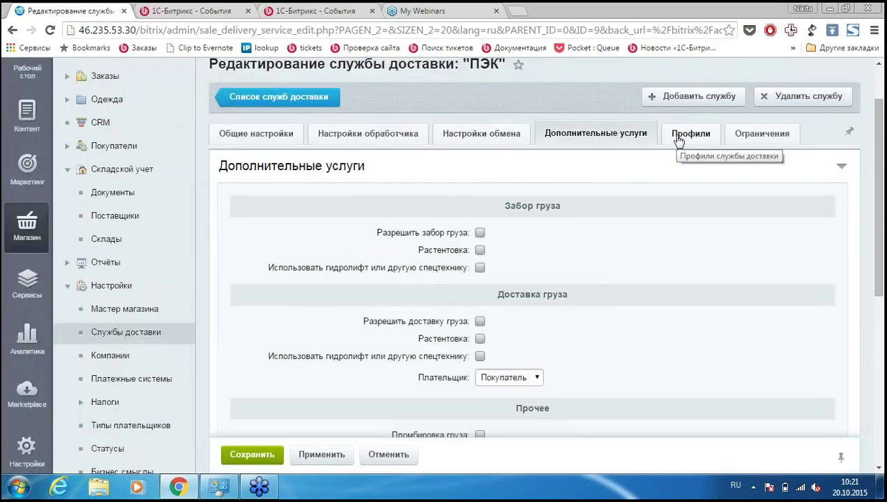
pyautogui.scroll(-5, 713, 219)
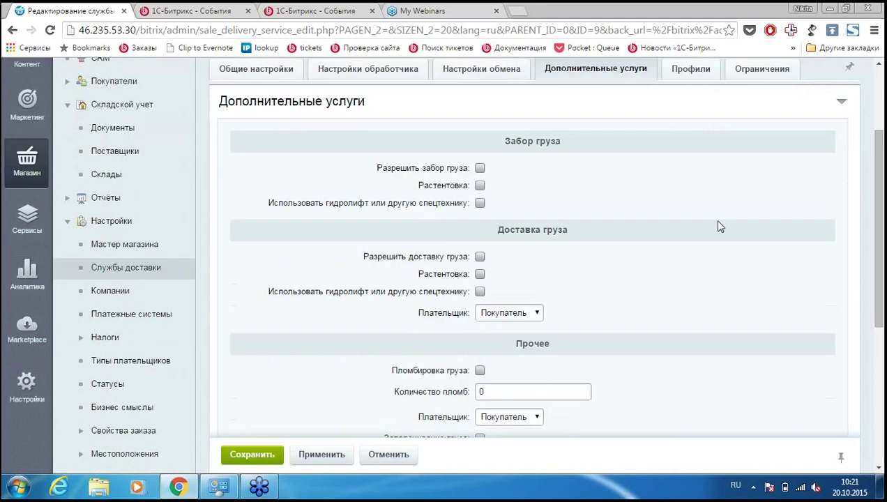
pyautogui.scroll(5, 720, 226)
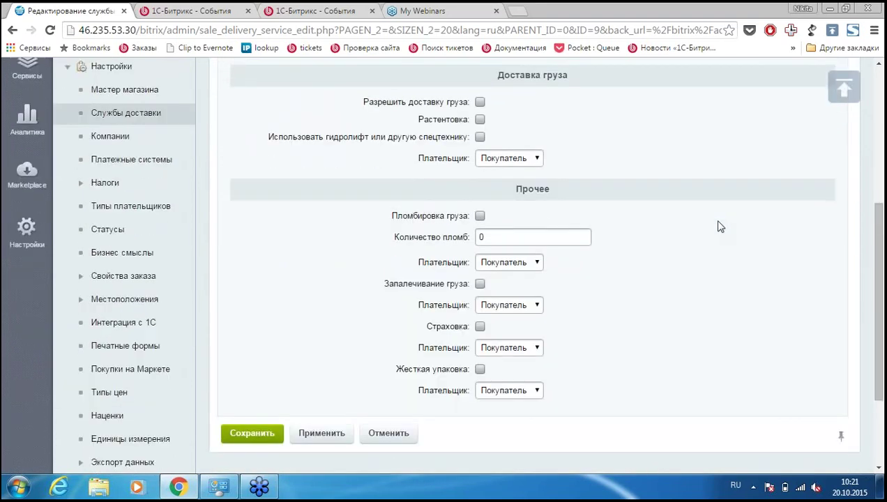
# Inspect the general settings of the ПЭК (Авиаперевозка) profile and return to the list of delivery services.
pyautogui.click(692, 173)
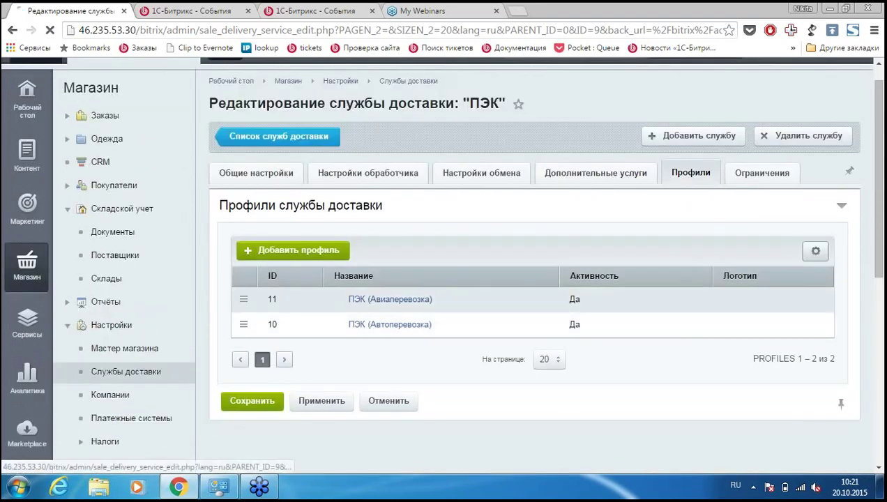
pyautogui.click(369, 300)
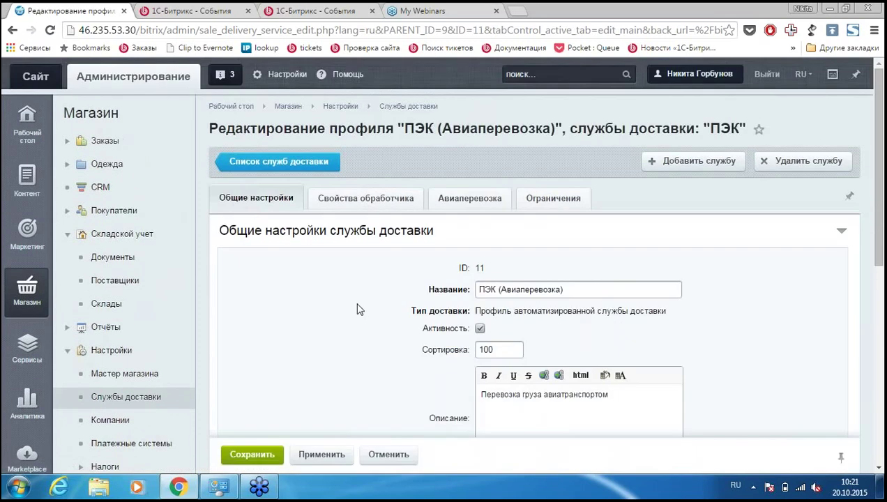
pyautogui.scroll(-2, 359, 307)
pyautogui.scroll(2, 358, 307)
pyautogui.click(300, 158)
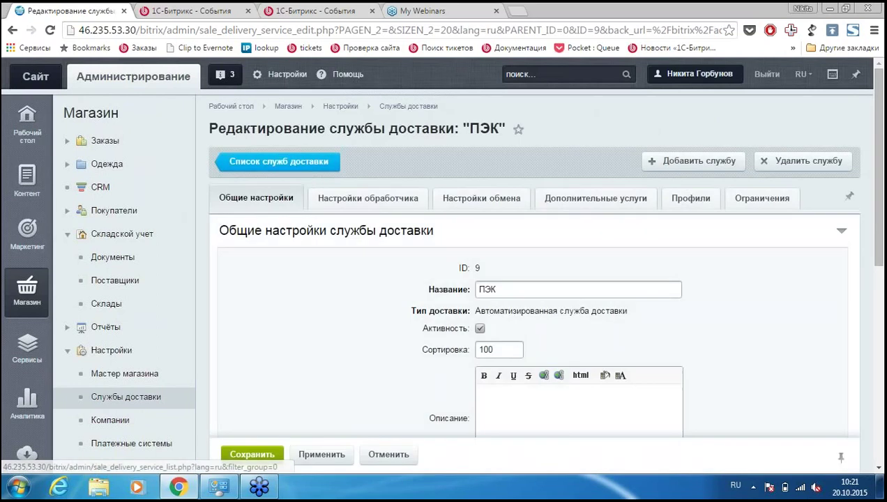
pyautogui.click(299, 161)
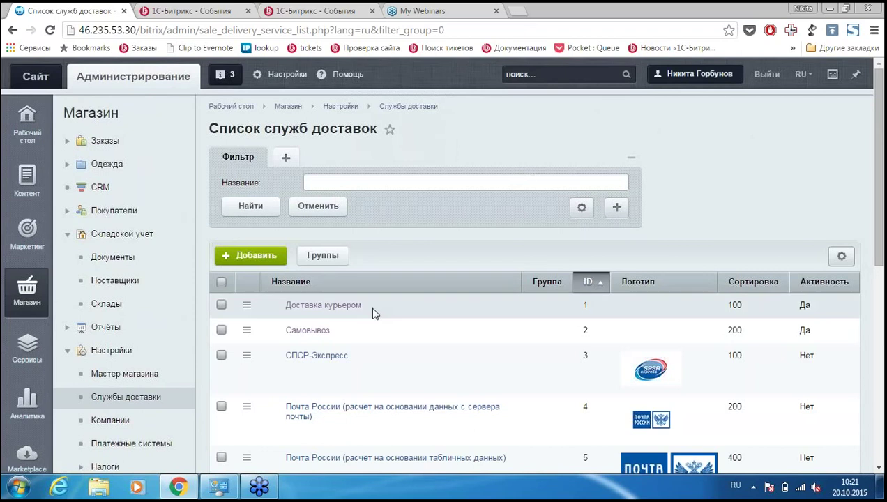
# Check the price and delivery period in the Самовывоз service's handler settings and return to the service list.
pyautogui.click(303, 332)
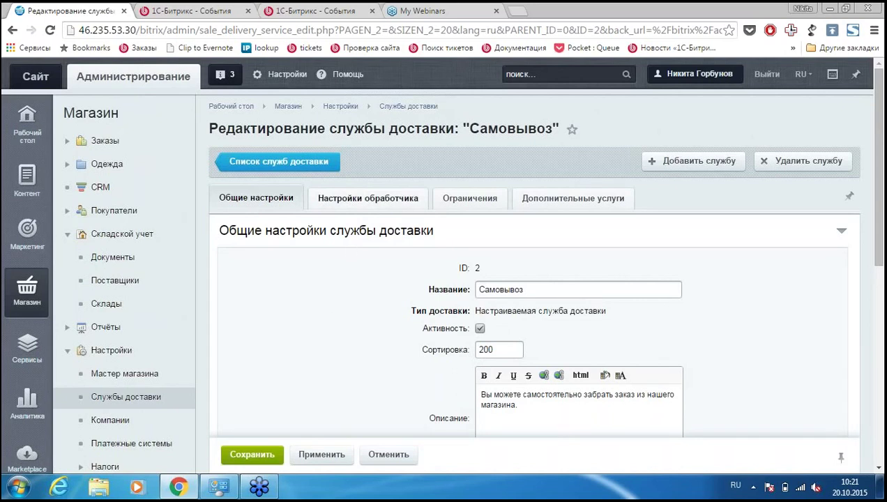
pyautogui.click(385, 199)
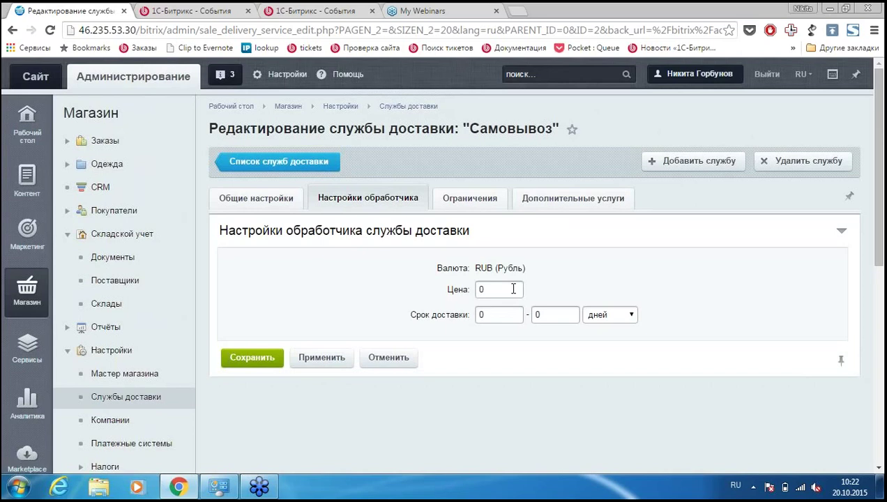
pyautogui.click(279, 161)
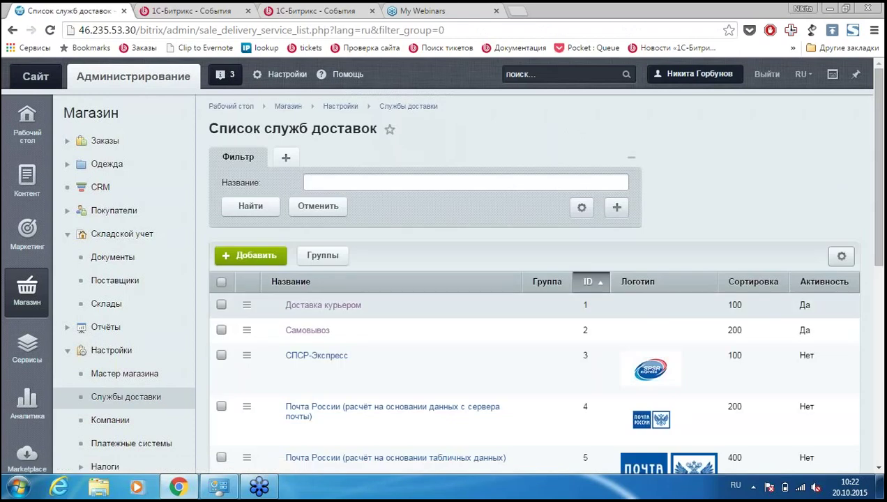
# Open the Доставка курьером service and set the upper limit of its delivery period to 3 days.
pyautogui.click(325, 306)
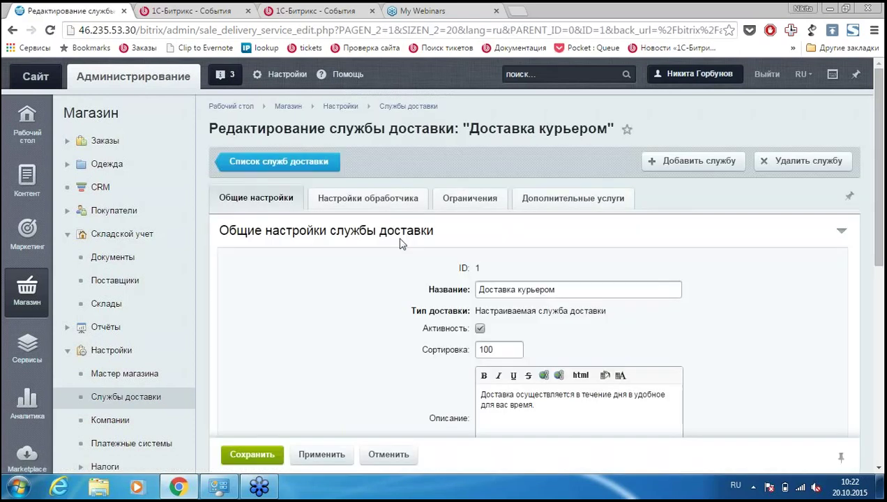
pyautogui.click(379, 202)
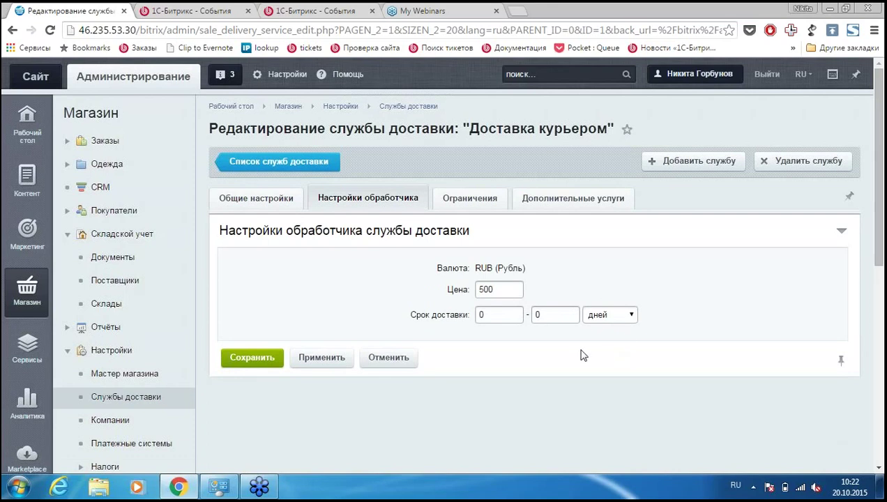
pyautogui.click(558, 312)
pyautogui.doubleClick(565, 313)
pyautogui.write('3')
# Look at the existing по сайтам restriction of the courier delivery and close it without changes.
pyautogui.click(472, 198)
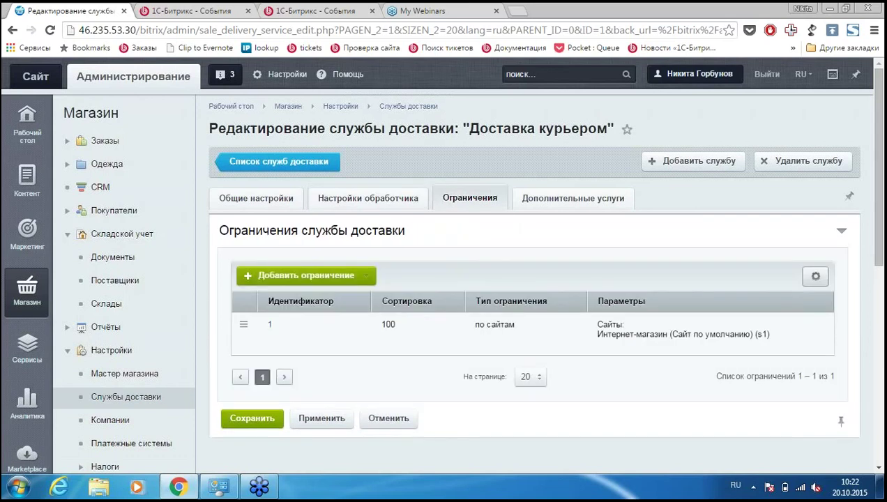
pyautogui.doubleClick(501, 324)
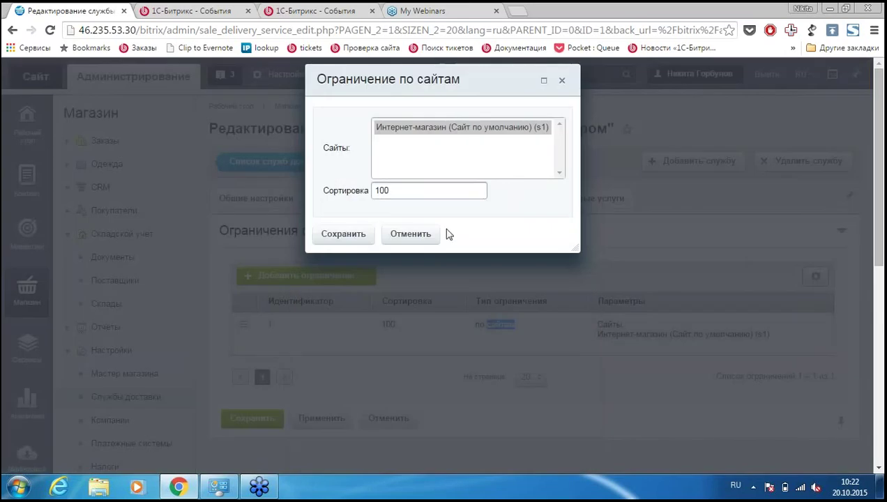
pyautogui.click(432, 234)
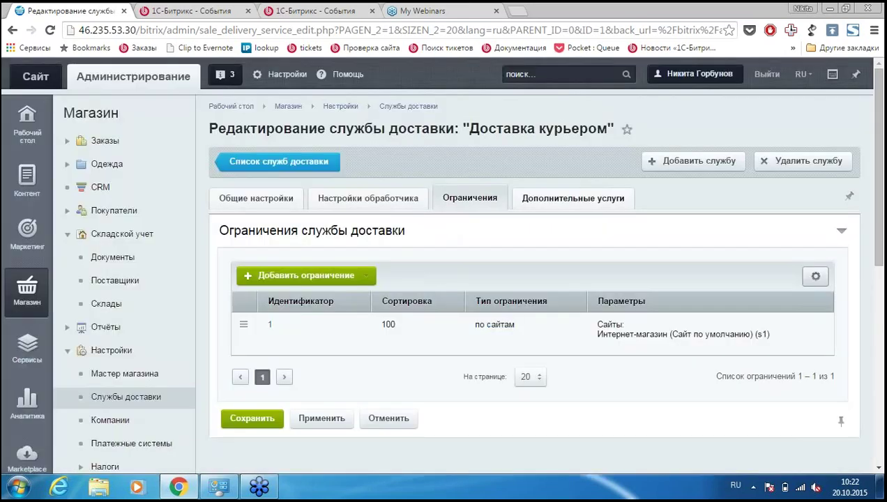
# Start an additional service of type Единичная услуга for the courier delivery and name it Подарочная упаковка.
pyautogui.click(562, 199)
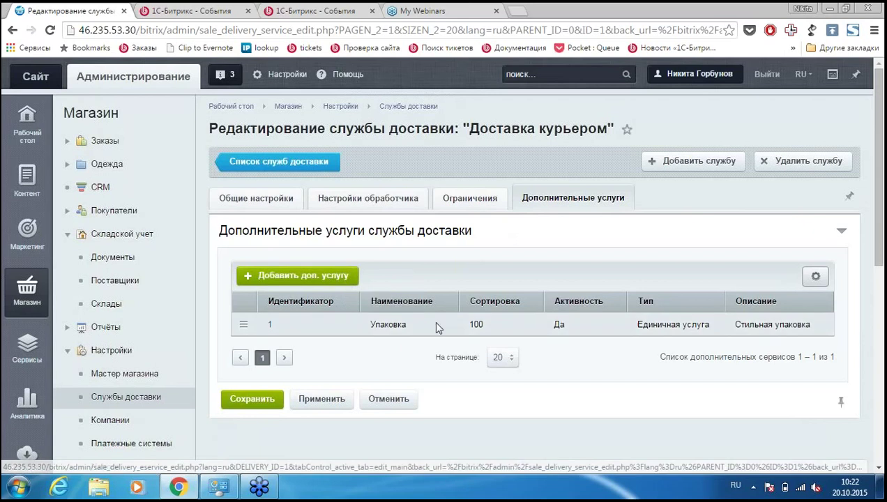
pyautogui.click(342, 276)
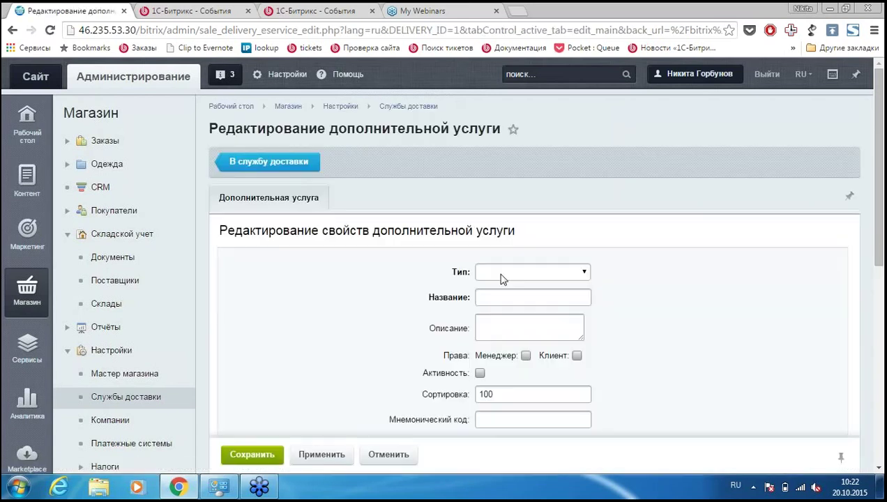
pyautogui.click(500, 273)
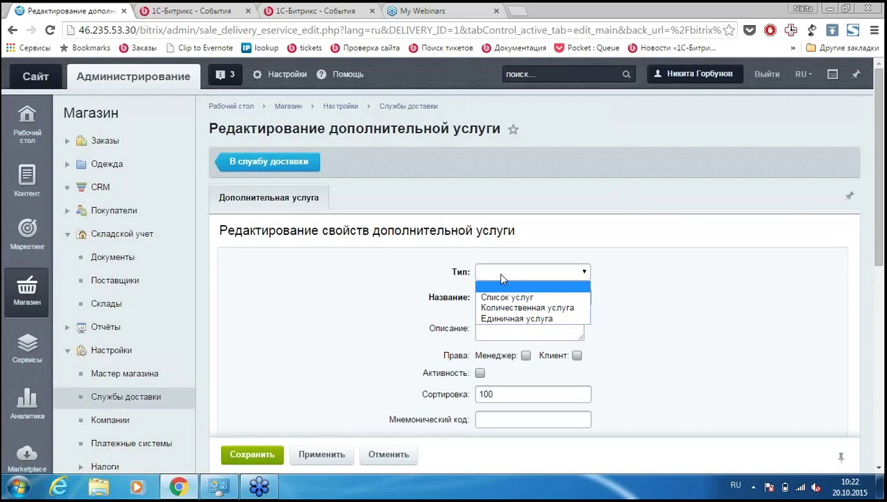
pyautogui.click(526, 319)
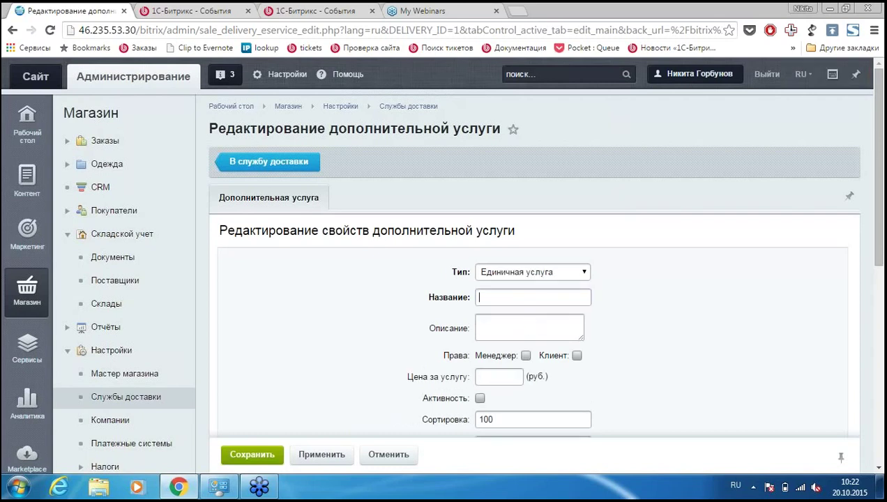
pyautogui.write('Праз')
pyautogui.press('BackSpace')
pyautogui.press('BackSpace')
pyautogui.write('одарочная упаковка')
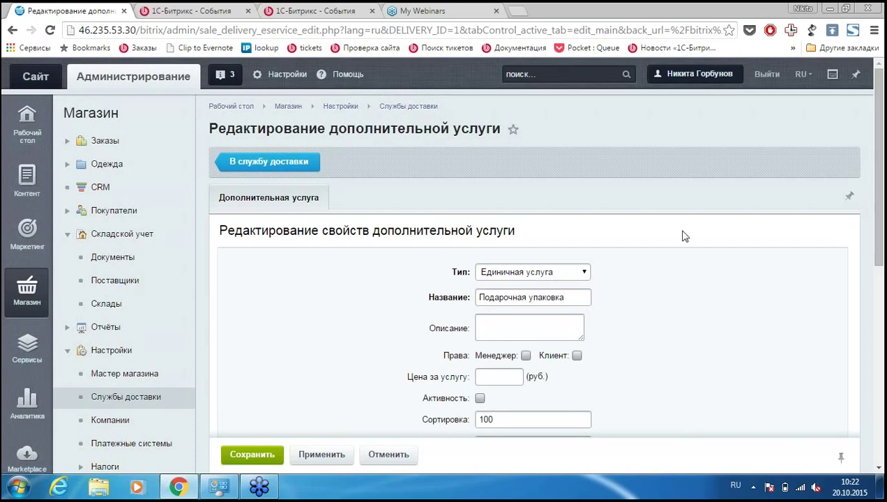
# Give the gift packaging service Менеджер and Клиент rights, a price of 500 руб. and active status, saving it and the courier delivery.
pyautogui.scroll(-1, 689, 235)
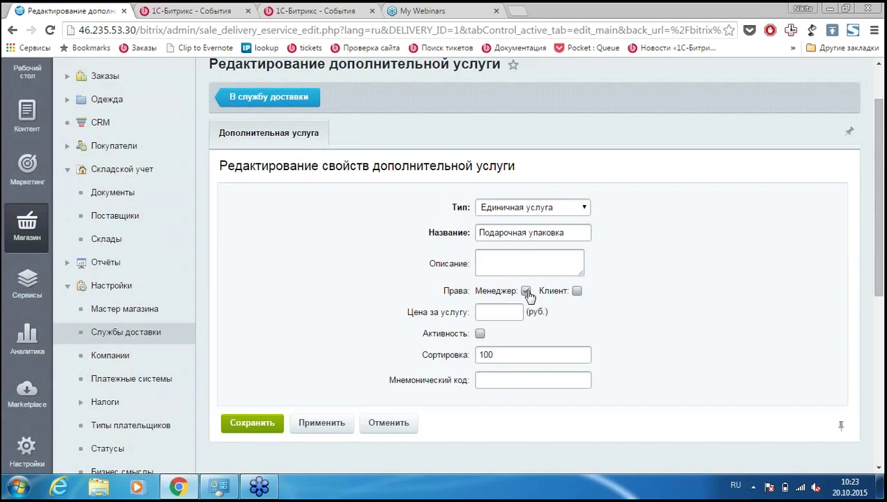
pyautogui.click(577, 290)
pyautogui.click(483, 314)
pyautogui.write('500')
pyautogui.click(480, 333)
pyautogui.click(251, 423)
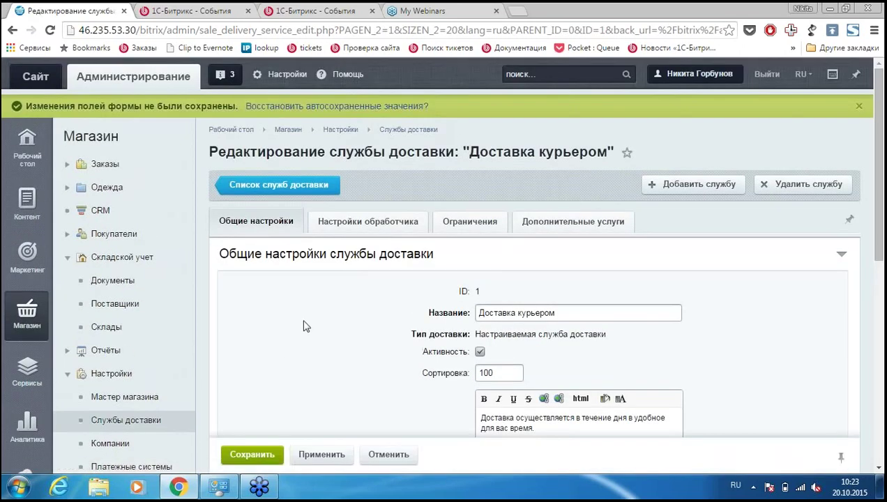
pyautogui.scroll(-5, 302, 326)
pyautogui.click(252, 299)
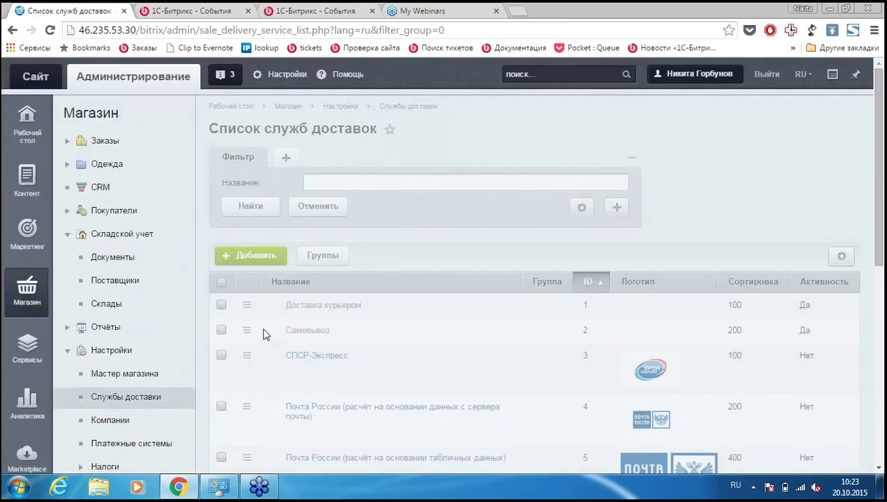
# Open the store's public site in a new browser tab and find Футболка Мужская Чистота among the Тренды сезона products.
pyautogui.rightClick(33, 76)
pyautogui.click(115, 85)
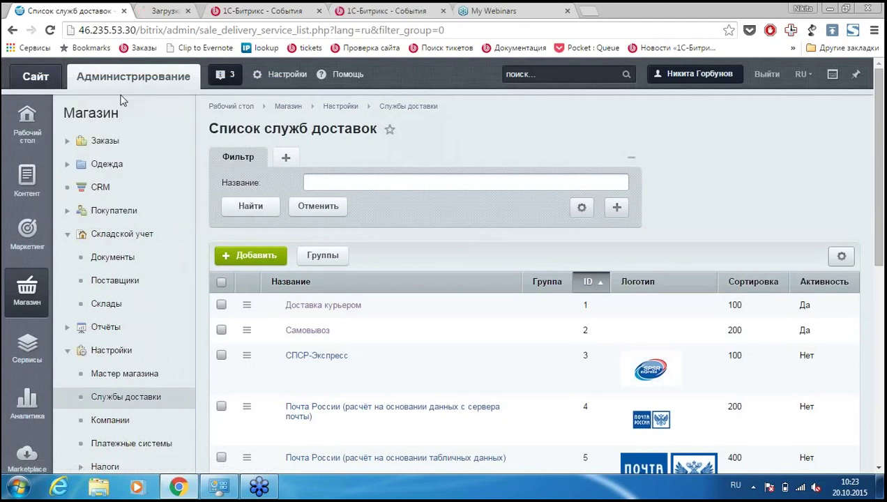
pyautogui.hotkey('ctrl', 'Tab')
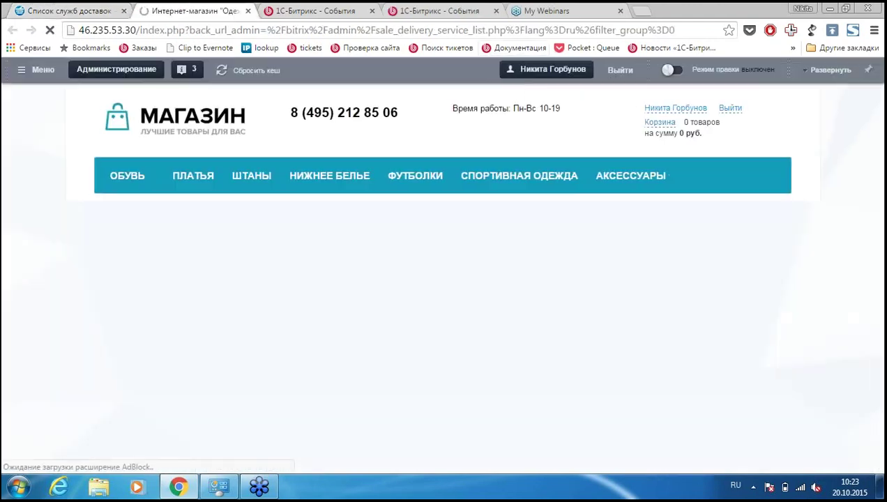
pyautogui.scroll(-3, 516, 188)
pyautogui.scroll(-5, 516, 188)
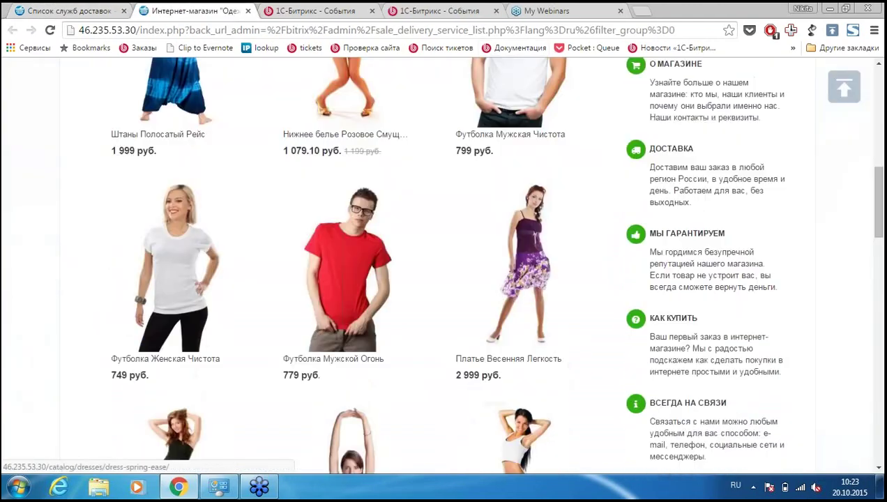
pyautogui.scroll(3, 551, 202)
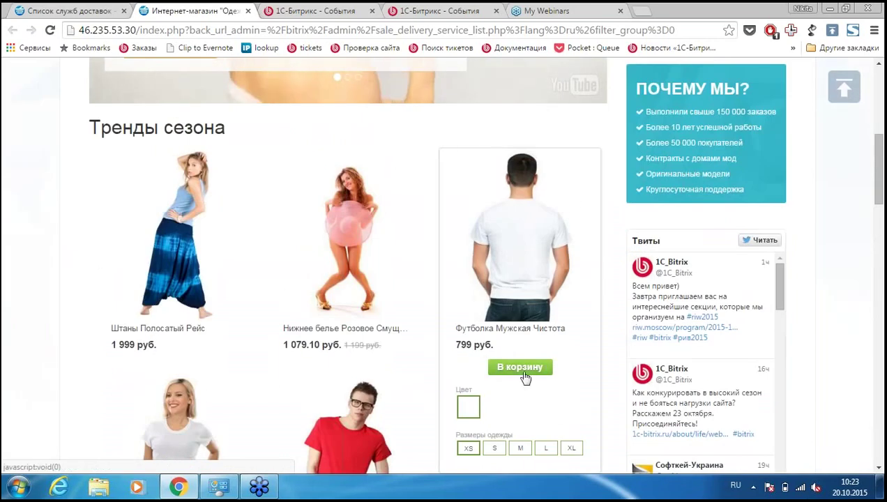
# Add Футболка Мужская Чистота in size L to the cart and proceed from the cart to checkout.
pyautogui.click(546, 447)
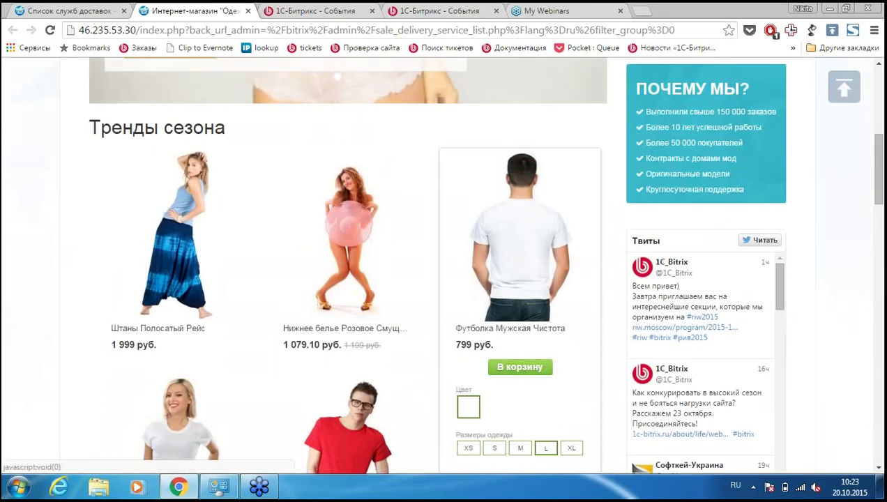
pyautogui.click(519, 366)
pyautogui.click(459, 331)
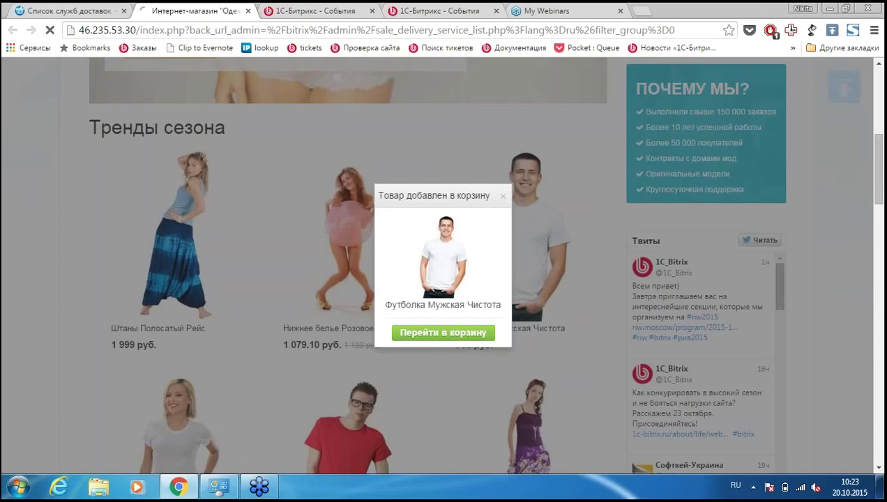
pyautogui.scroll(-1, 492, 280)
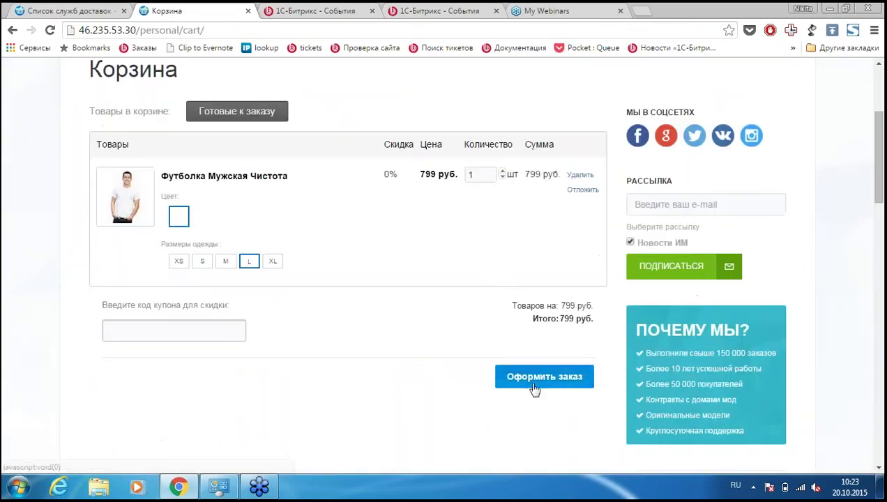
pyautogui.click(535, 385)
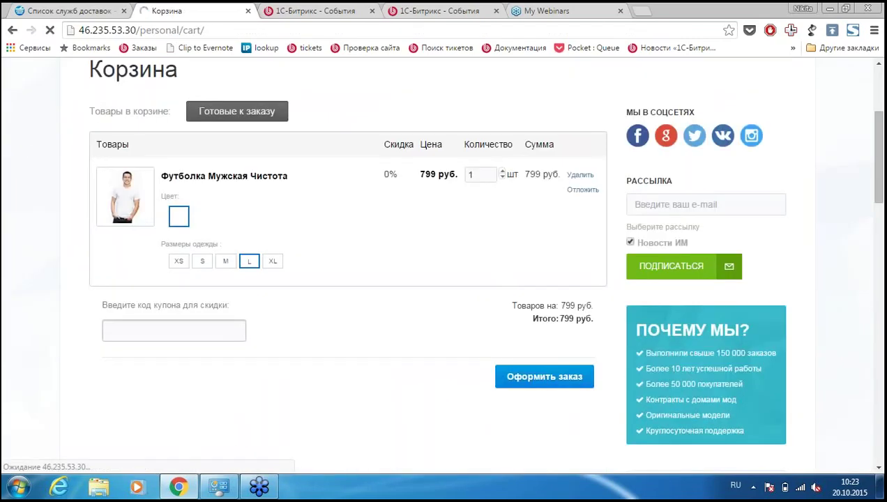
# Add the Подарочная упаковка option to the courier delivery and calculate the cost of ПЭК (Автоперевозка) delivery.
pyautogui.scroll(-4, 500, 262)
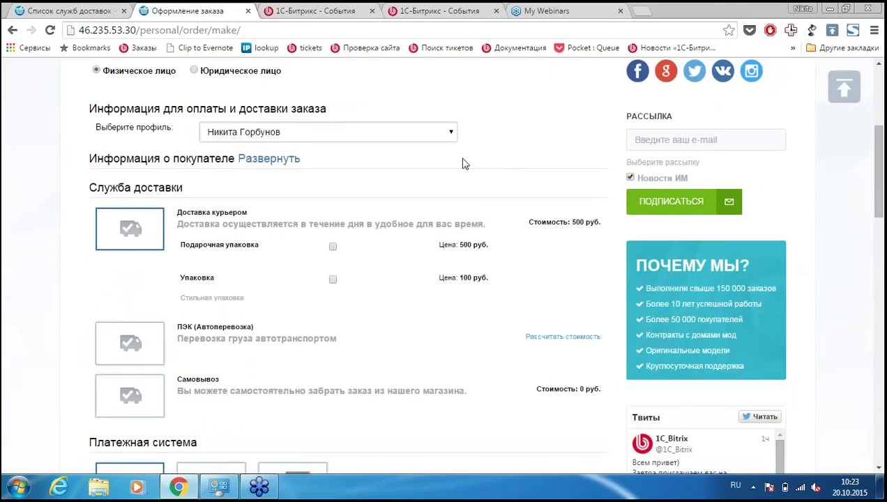
pyautogui.scroll(2, 486, 260)
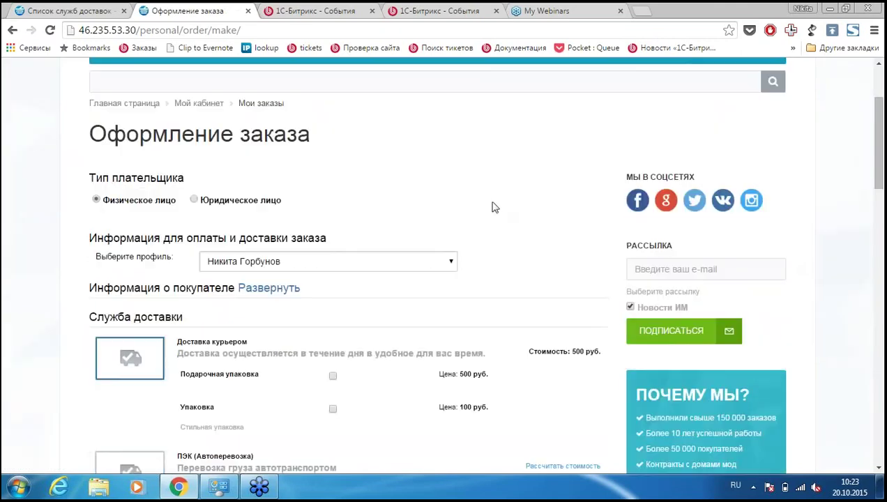
pyautogui.scroll(-3, 499, 238)
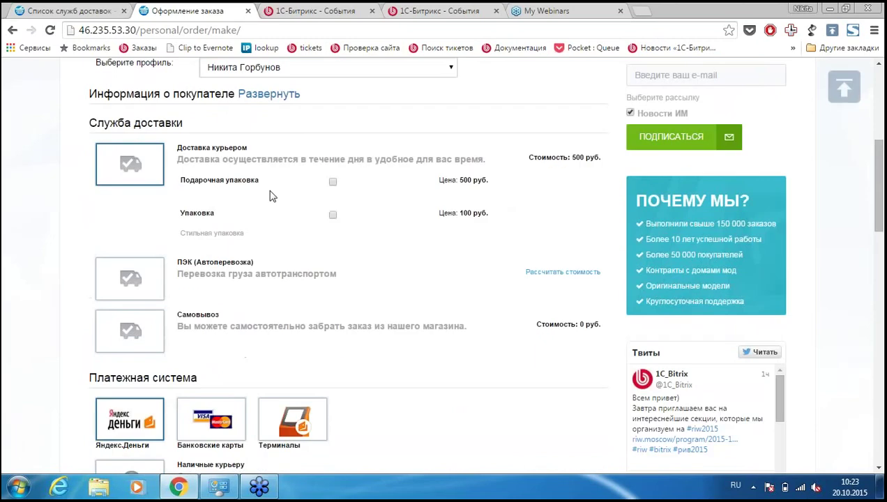
pyautogui.click(333, 182)
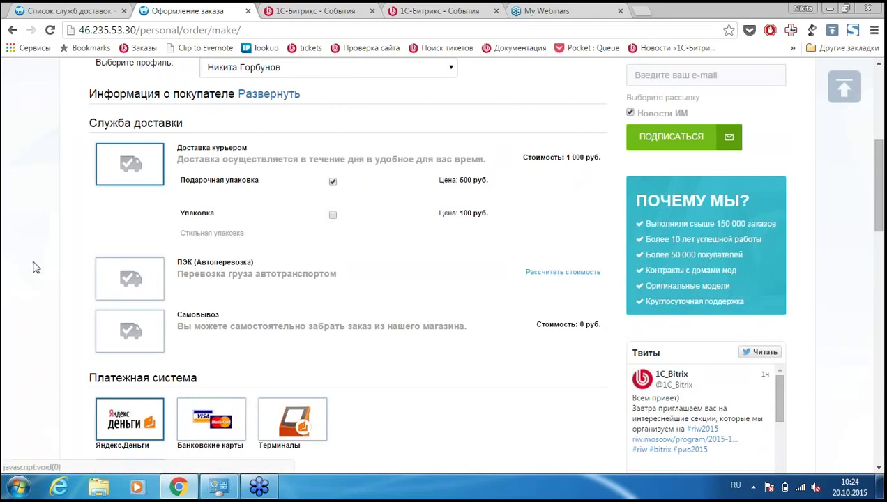
pyautogui.click(556, 276)
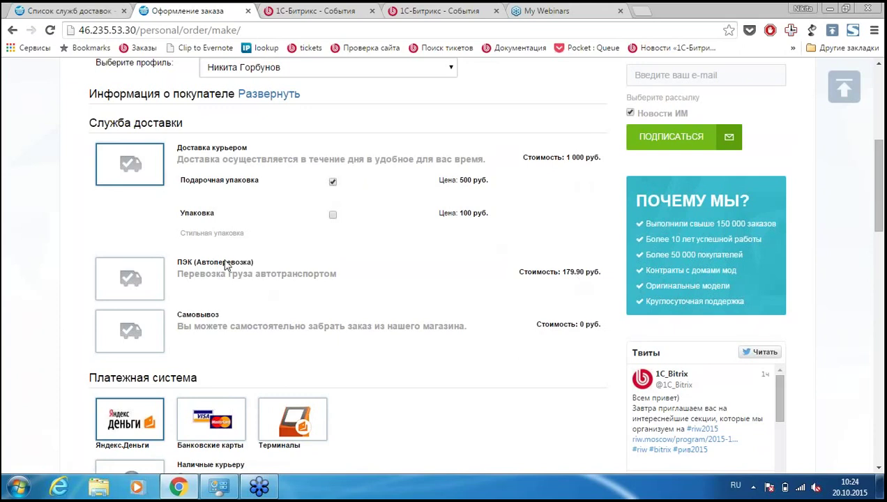
# Expand the buyer information in the checkout form and review its contact, location and address fields.
pyautogui.scroll(-1, 374, 272)
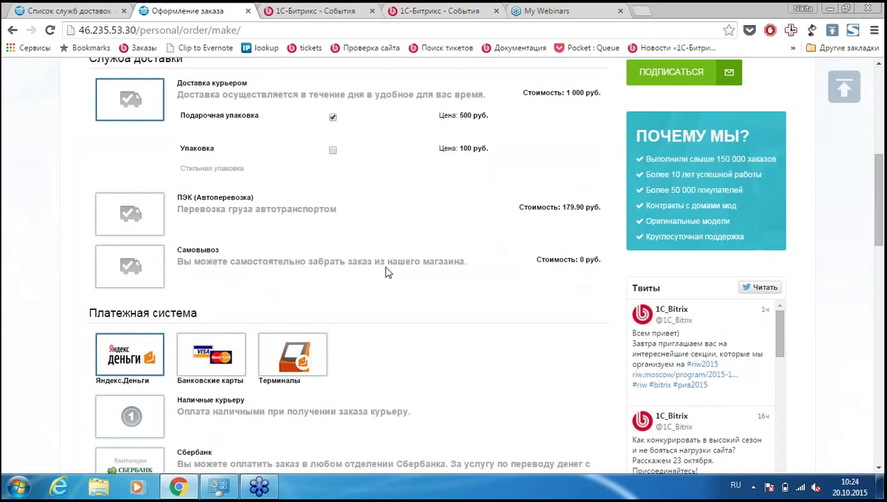
pyautogui.scroll(4, 390, 269)
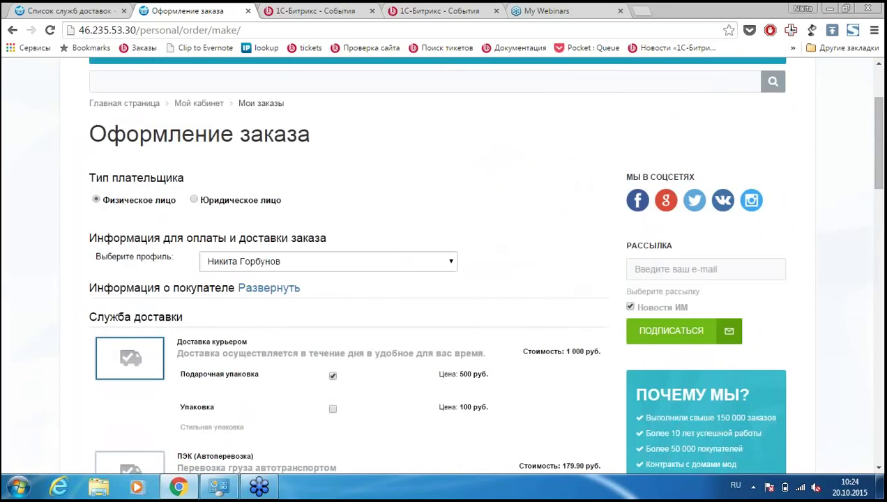
pyautogui.click(270, 290)
pyautogui.scroll(-2, 435, 181)
pyautogui.scroll(-1, 513, 197)
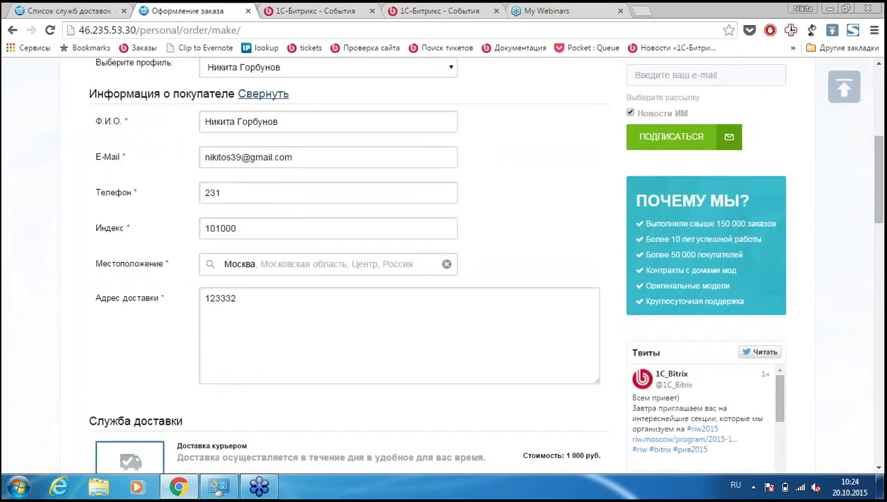
pyautogui.scroll(-4, 234, 219)
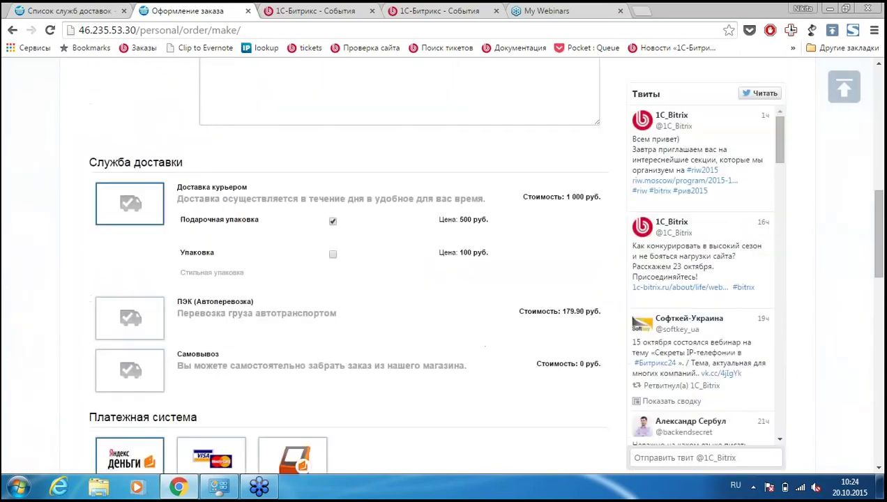
# Review the payment systems and order contents, then submit the order with courier delivery and Яндекс.Деньги payment.
pyautogui.scroll(-3, 154, 180)
pyautogui.scroll(1, 446, 266)
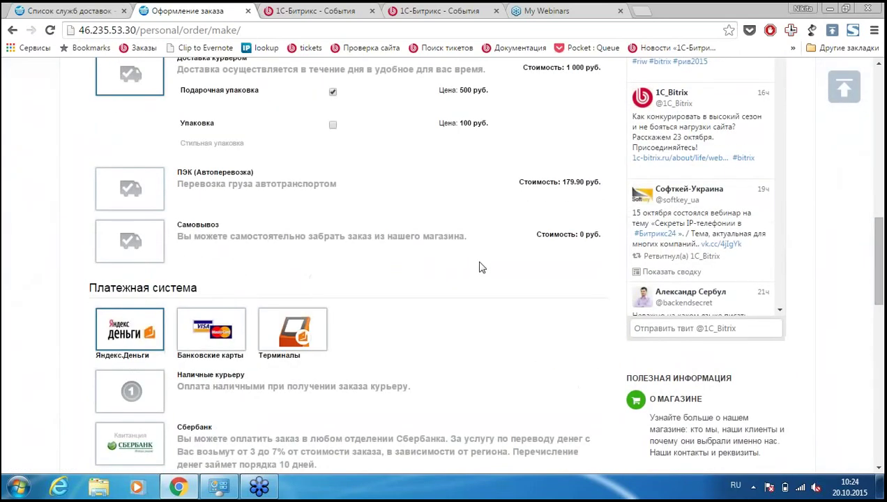
pyautogui.scroll(-1, 480, 267)
pyautogui.scroll(-1, 480, 267)
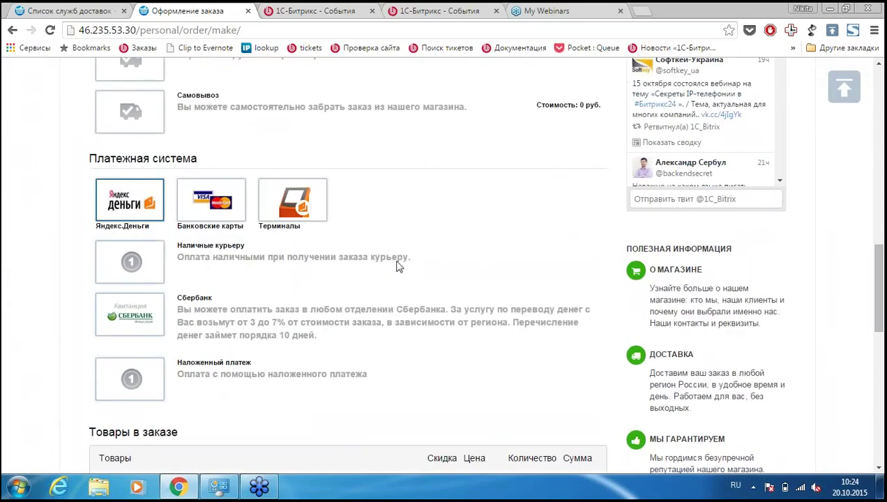
pyautogui.scroll(-1, 396, 266)
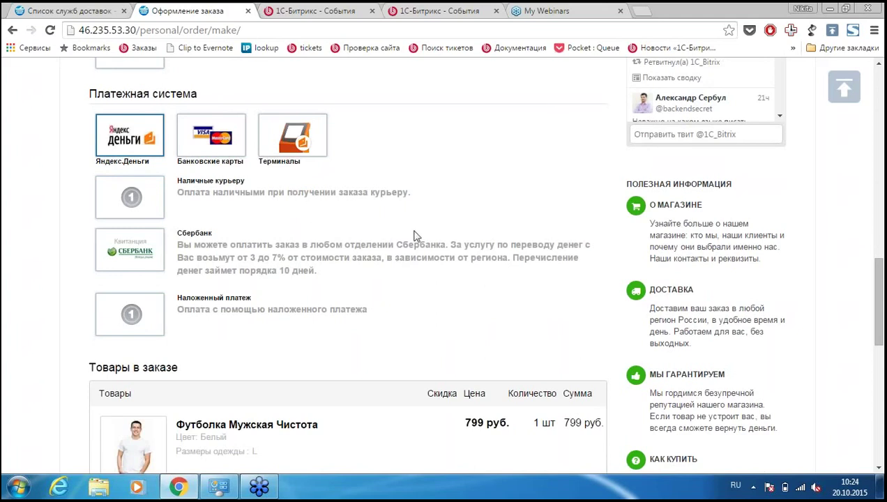
pyautogui.scroll(-5, 432, 218)
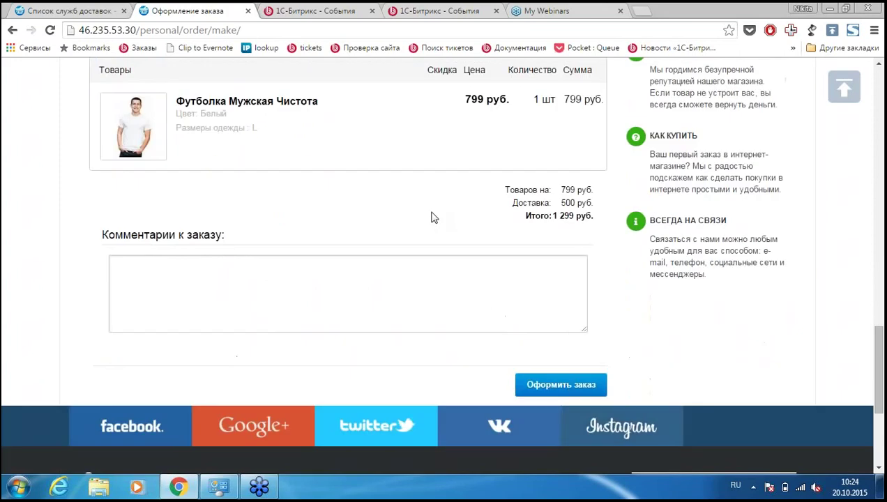
pyautogui.click(568, 385)
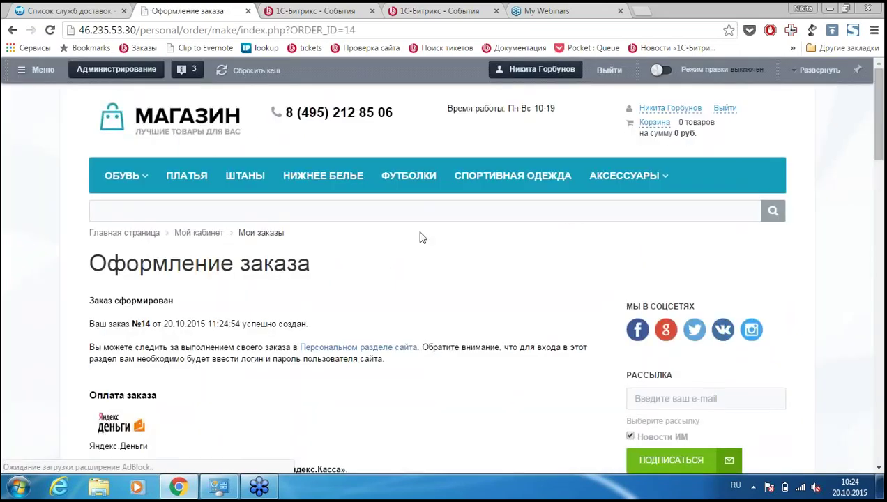
# Start paying for the order through Яндекс.Деньги, view the demo payment site and return to the order confirmation.
pyautogui.scroll(-2, 420, 238)
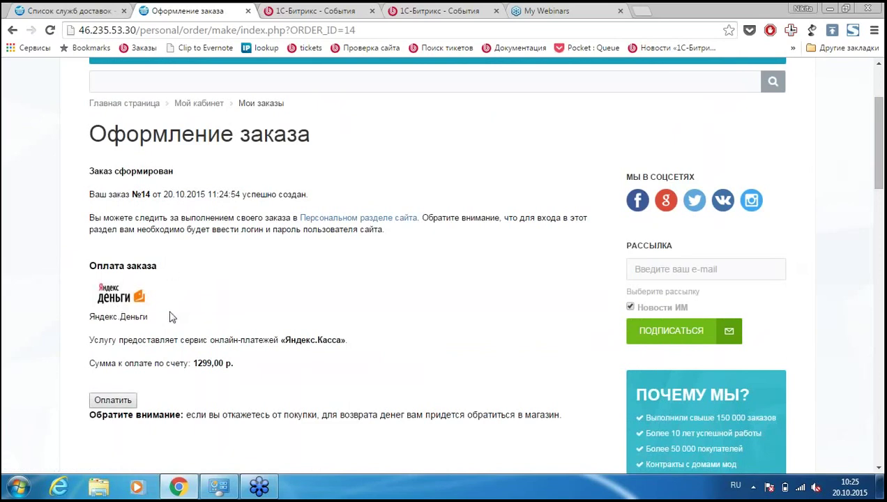
pyautogui.scroll(-1, 218, 339)
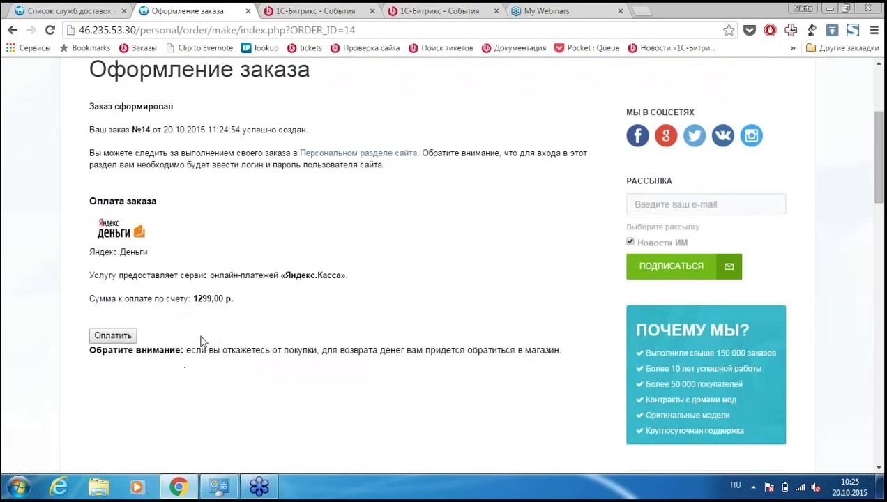
pyautogui.click(114, 336)
pyautogui.click(188, 10)
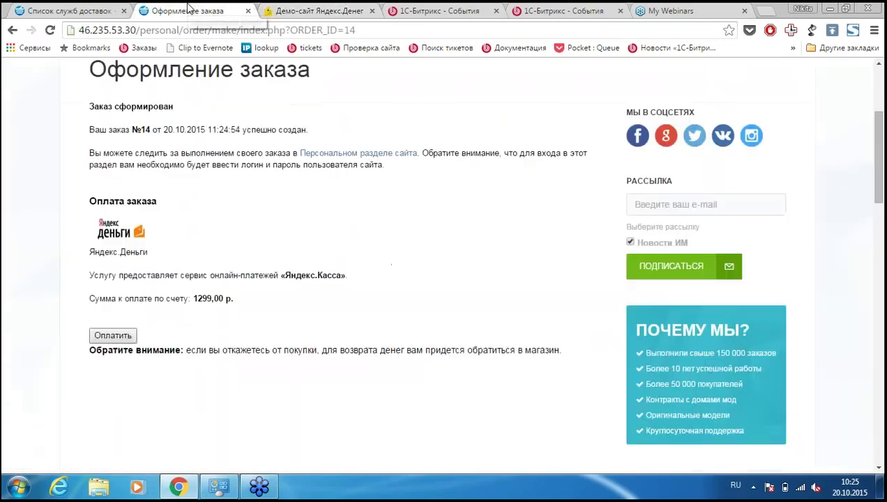
pyautogui.click(338, 10)
pyautogui.click(216, 10)
pyautogui.click(94, 10)
pyautogui.click(185, 9)
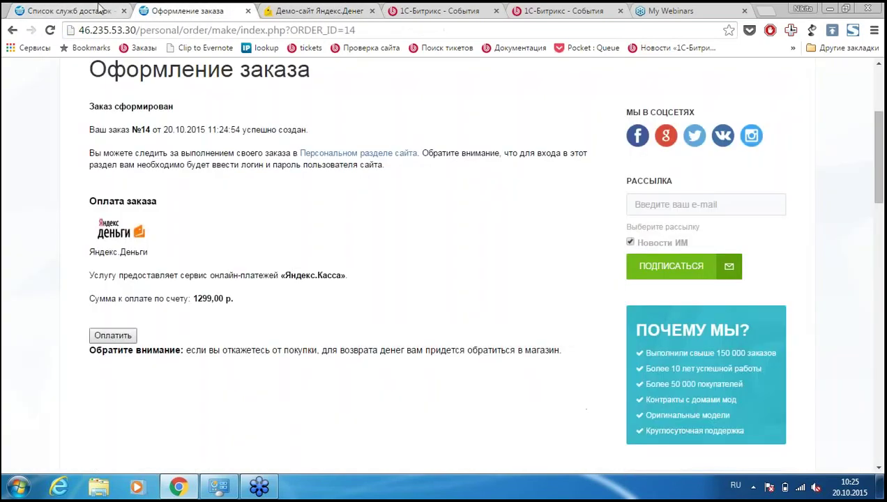
# Return to the store administration, open the Платежные системы list and examine the configured payment systems.
pyautogui.click(100, 9)
pyautogui.scroll(-2, 488, 150)
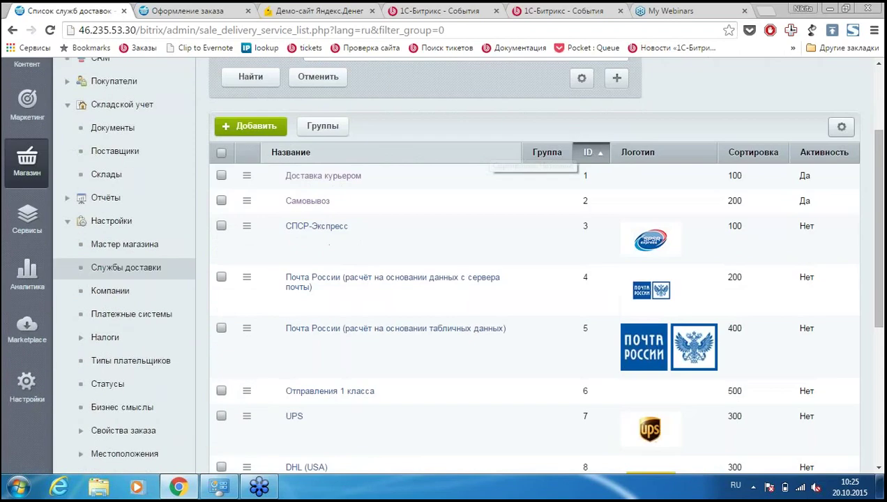
pyautogui.click(131, 314)
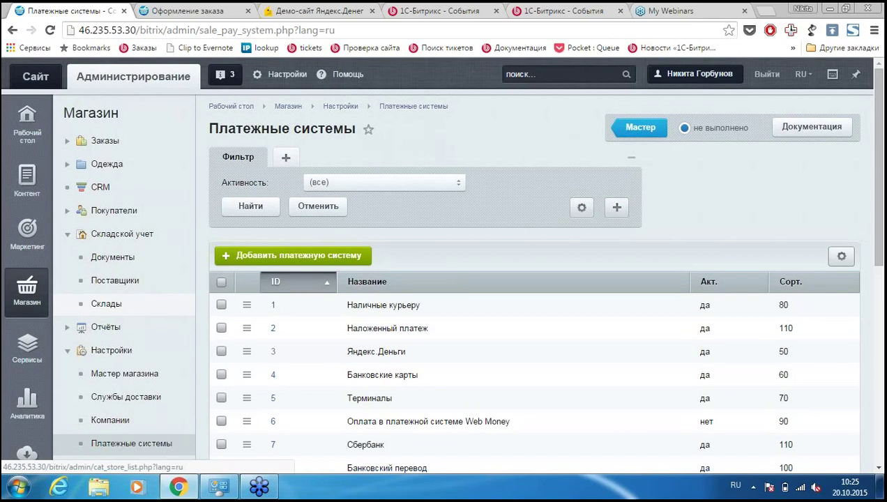
pyautogui.scroll(-3, 467, 329)
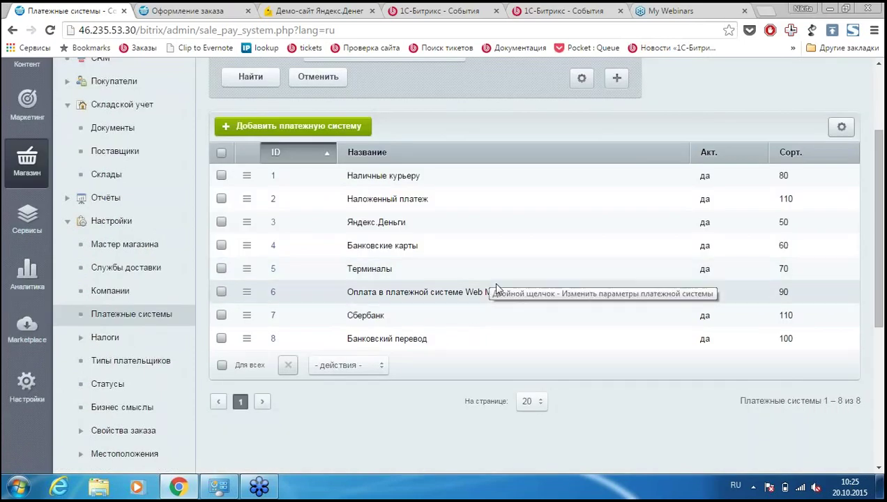
pyautogui.scroll(2, 497, 293)
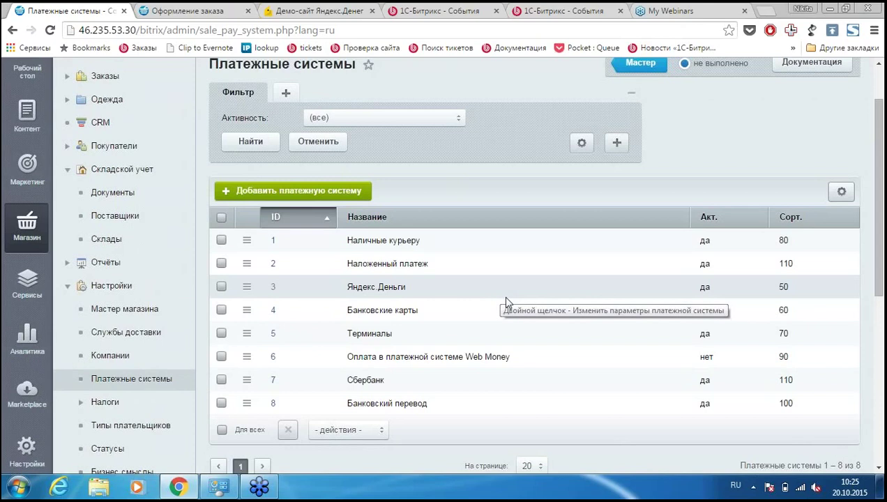
pyautogui.scroll(2, 502, 294)
pyautogui.scroll(-2, 503, 296)
pyautogui.scroll(2, 474, 328)
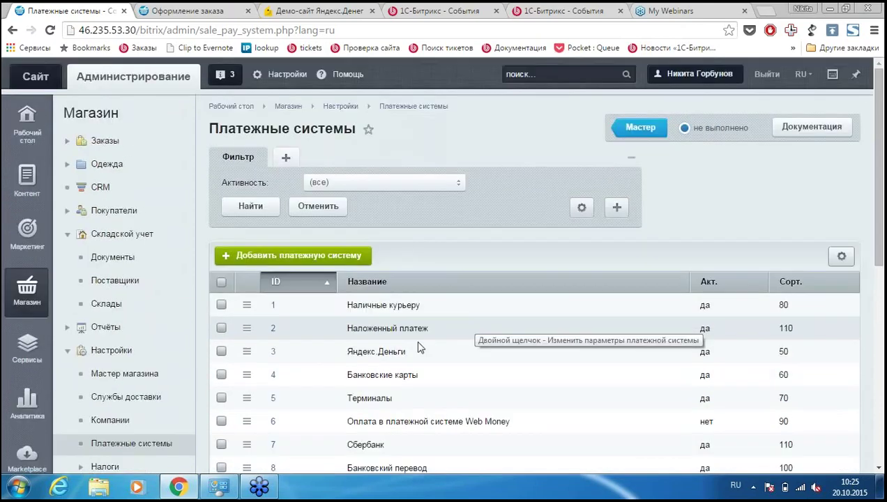
pyautogui.scroll(-2, 362, 369)
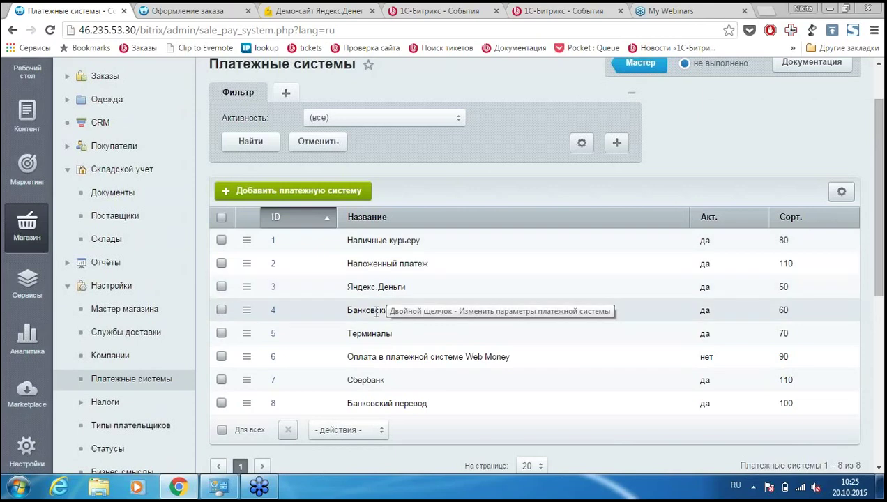
# Open the Банковские карты payment system for editing and look at its general parameters.
pyautogui.doubleClick(406, 310)
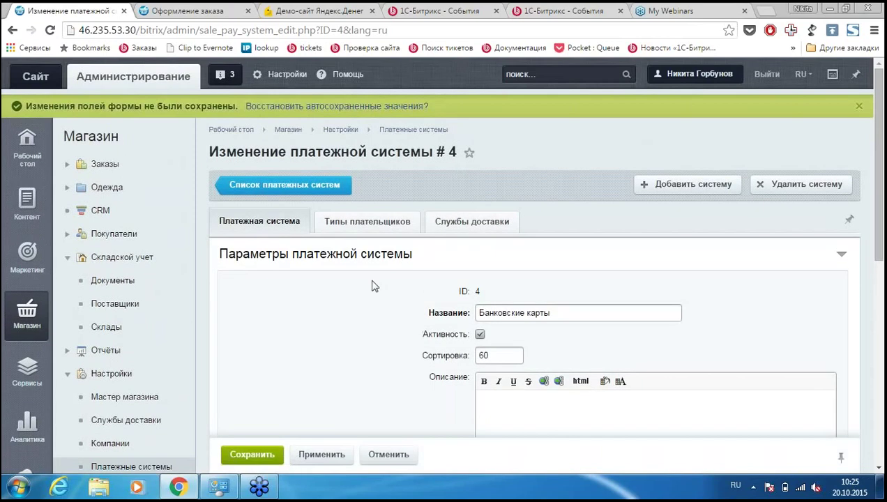
pyautogui.scroll(-1, 372, 285)
pyautogui.scroll(1, 372, 285)
pyautogui.scroll(-1, 372, 285)
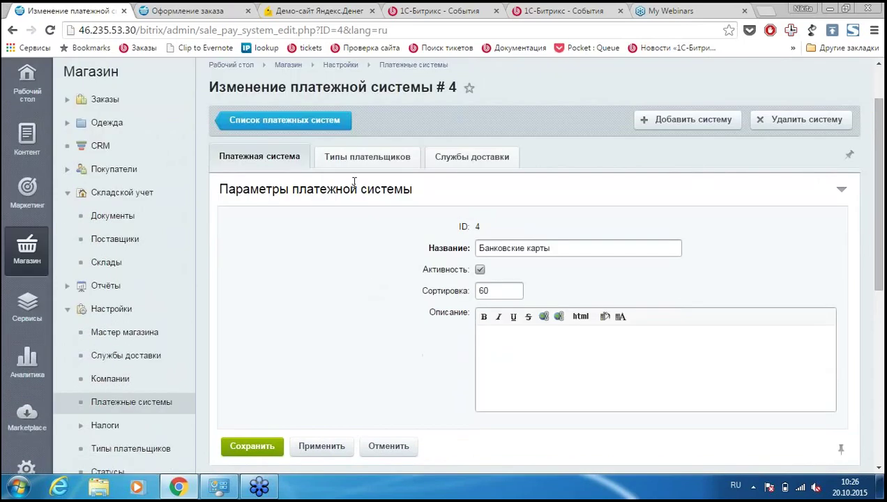
# Compare the handler settings for the Физическое лицо payer type with the name in the payment system's general parameters.
pyautogui.click(358, 154)
pyautogui.scroll(-2, 358, 155)
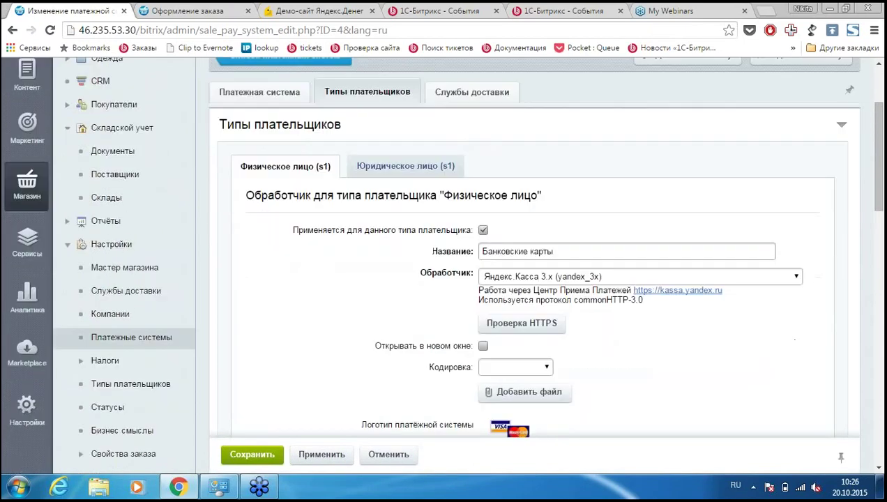
pyautogui.scroll(3, 273, 175)
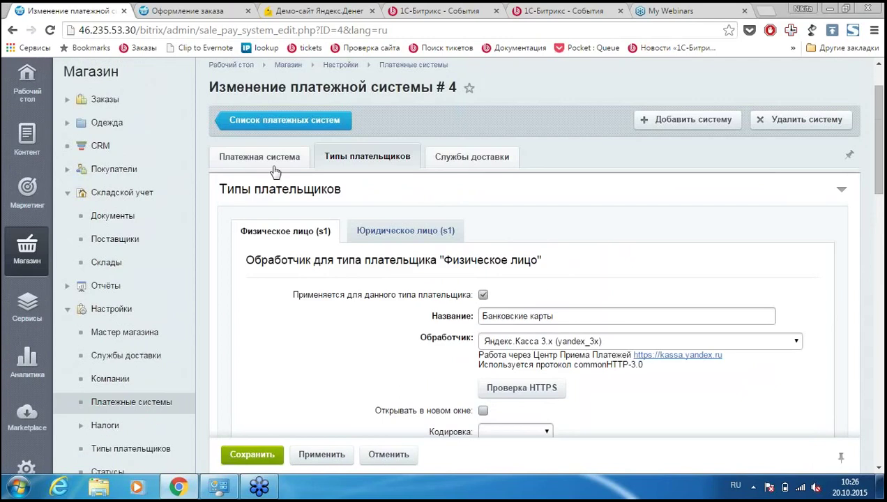
pyautogui.click(264, 159)
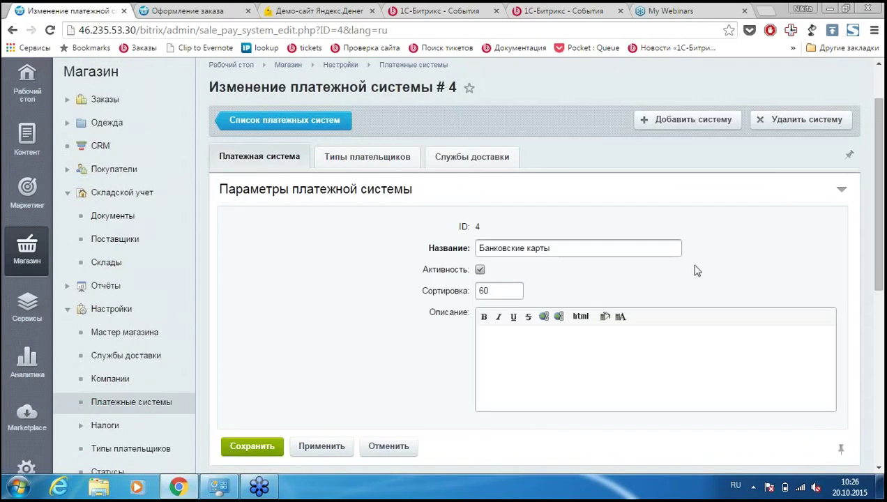
pyautogui.tripleClick(550, 250)
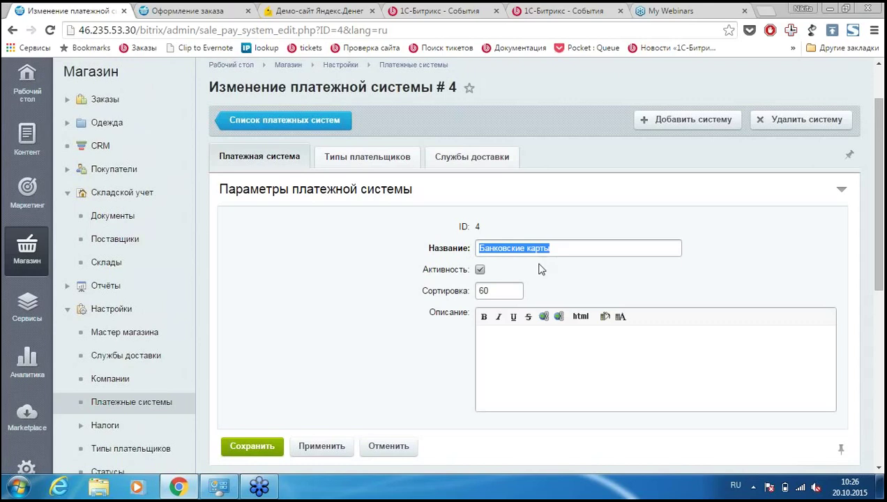
pyautogui.scroll(-1, 362, 168)
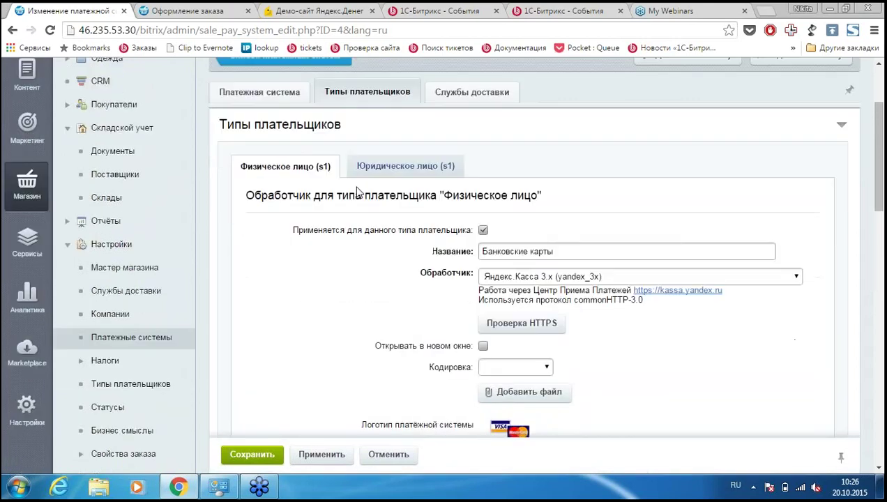
# Look over the handler settings of the Юридическое лицо and Физическое лицо payer types, including the name and applicability option.
pyautogui.scroll(-1, 341, 245)
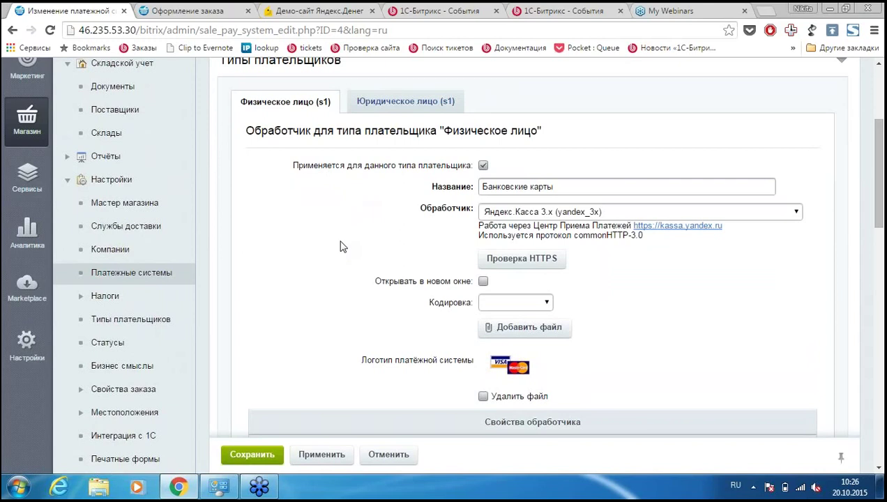
pyautogui.click(405, 102)
pyautogui.click(295, 102)
pyautogui.click(528, 186)
pyautogui.click(483, 166)
pyautogui.click(483, 166)
# Open the linked Яндекс.Касса site and look through its advantages and the supported payment methods.
pyautogui.click(698, 226)
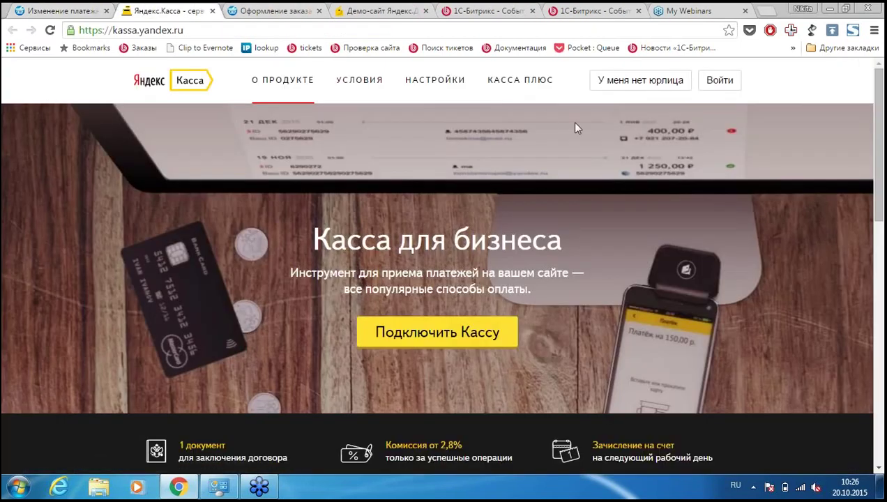
pyautogui.scroll(-6, 574, 124)
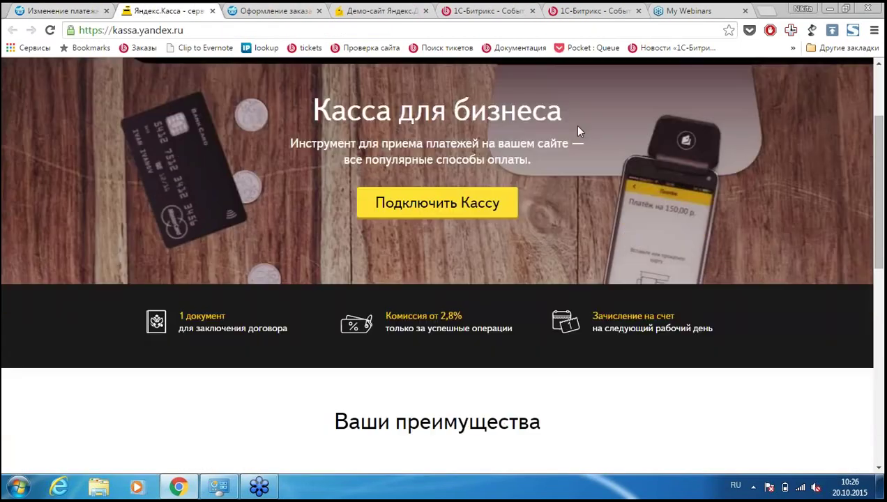
pyautogui.scroll(-3, 706, 179)
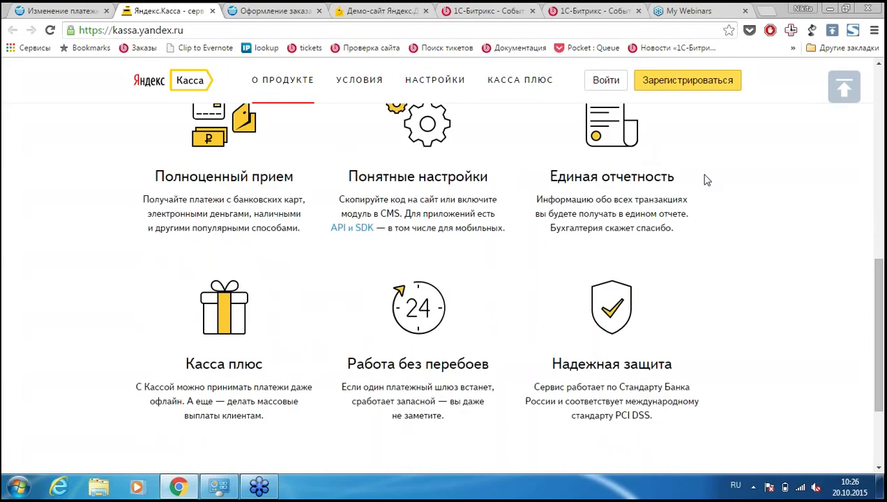
pyautogui.scroll(2, 224, 241)
pyautogui.click(223, 240)
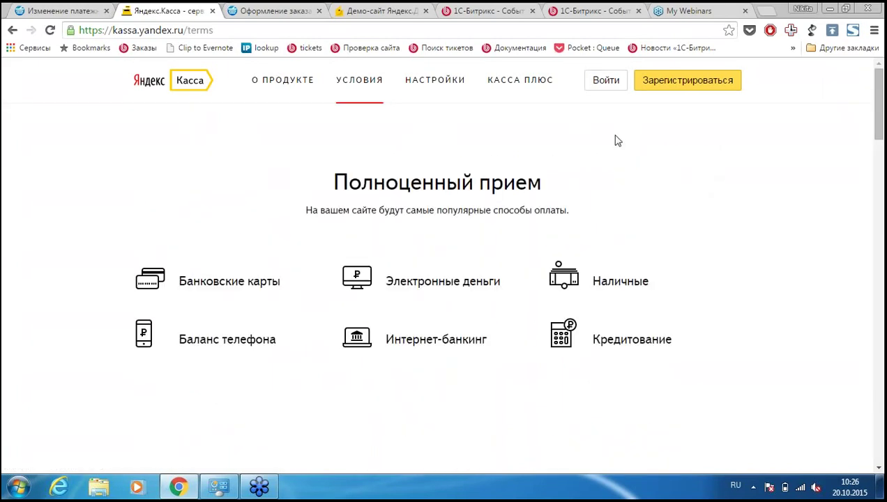
# Return to the Банковские карты payment system, enable opening in a new window and leave the encoding blank.
pyautogui.click(61, 8)
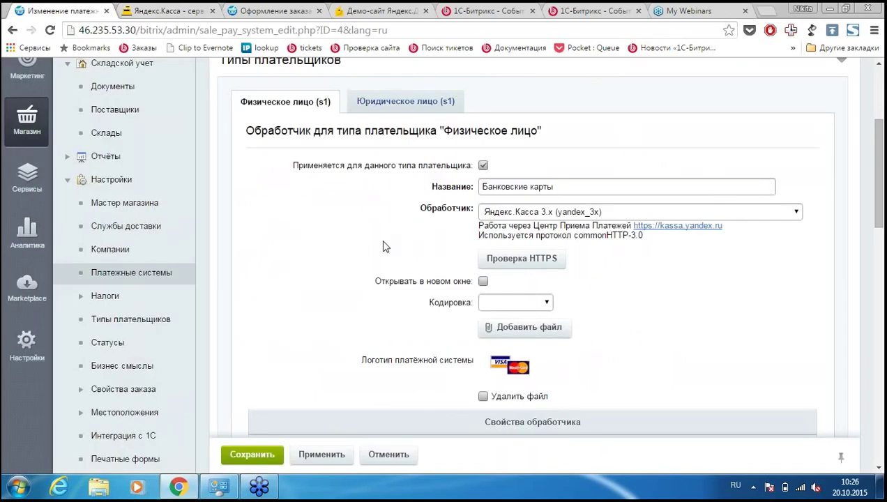
pyautogui.click(483, 282)
pyautogui.click(521, 302)
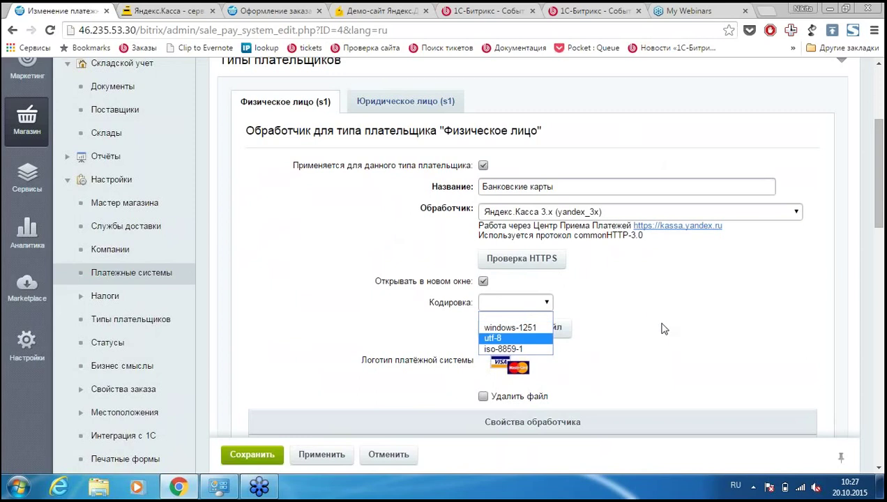
pyautogui.click(520, 318)
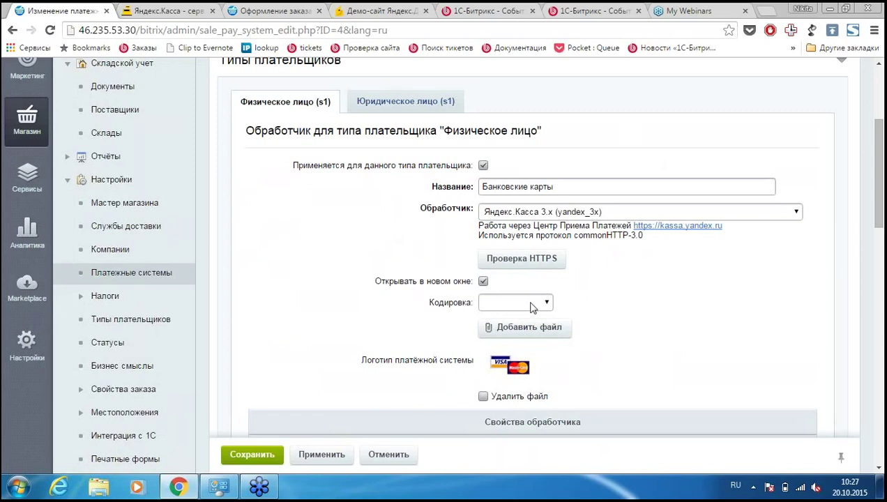
# Examine the handler properties for Физическое лицо, from the ShopID, scid and shop password fields to the order number, date and amount.
pyautogui.scroll(-4, 530, 307)
pyautogui.scroll(2, 366, 179)
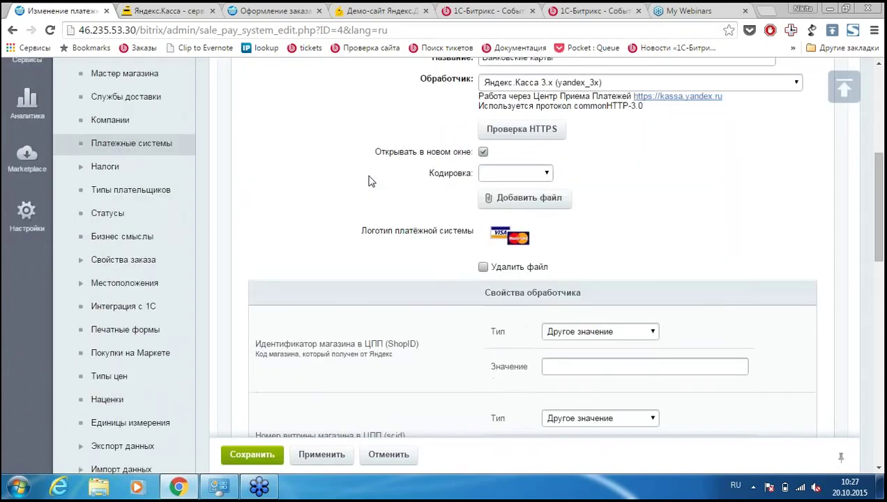
pyautogui.scroll(2, 370, 180)
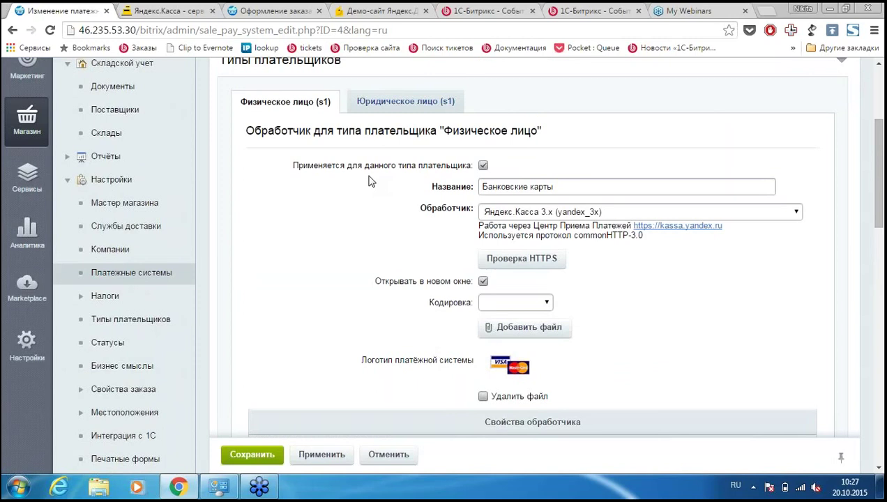
pyautogui.scroll(-7, 370, 180)
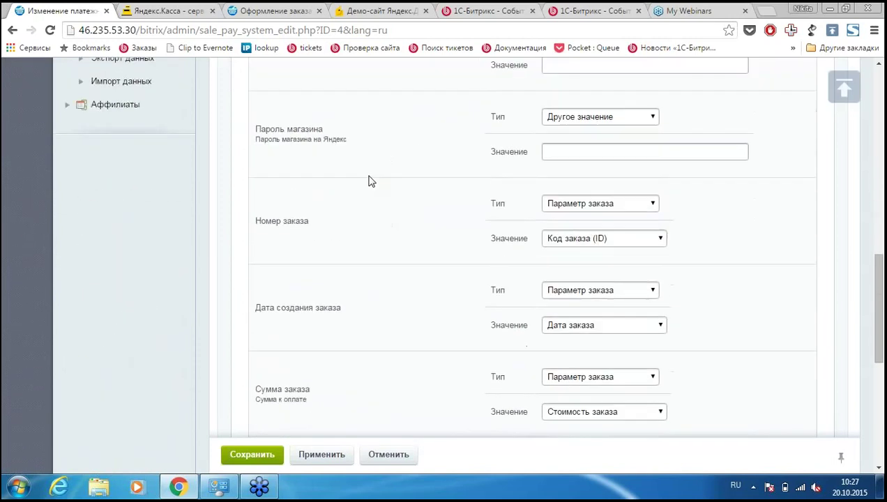
pyautogui.scroll(-2, 369, 180)
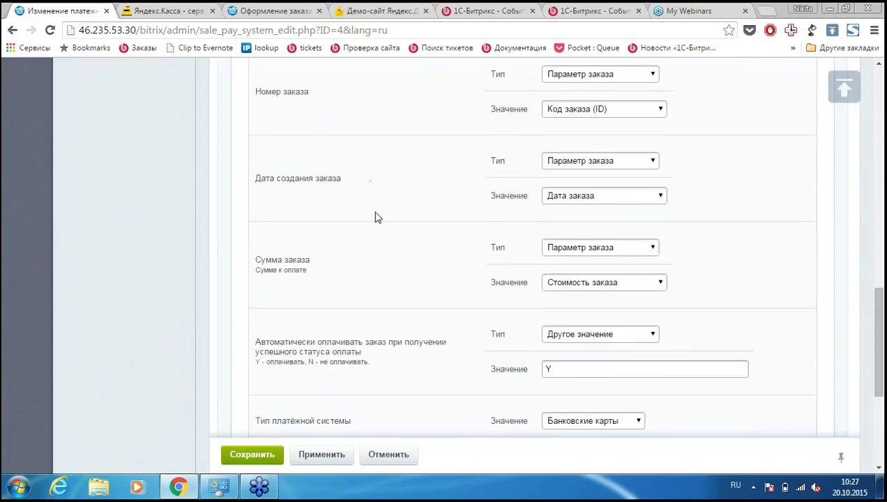
pyautogui.scroll(3, 375, 218)
pyautogui.scroll(-3, 375, 217)
pyautogui.scroll(-1, 377, 219)
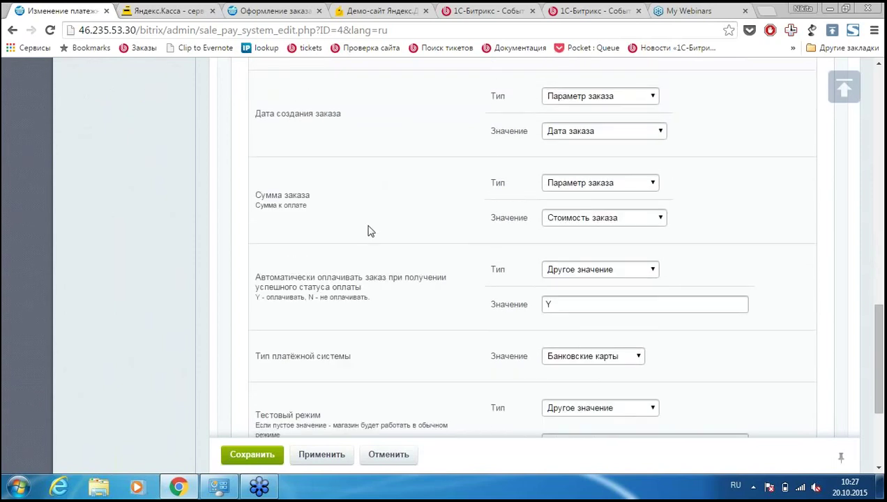
pyautogui.scroll(12, 429, 289)
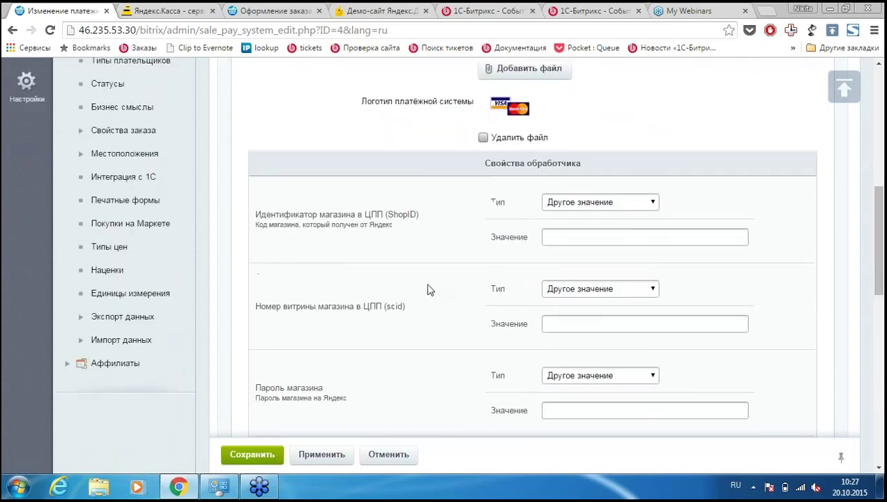
pyautogui.scroll(-4, 404, 292)
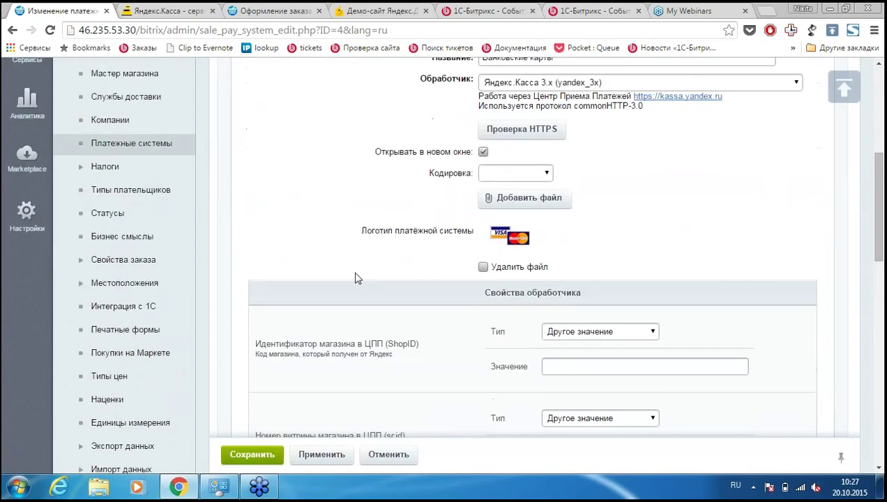
pyautogui.scroll(-2, 357, 272)
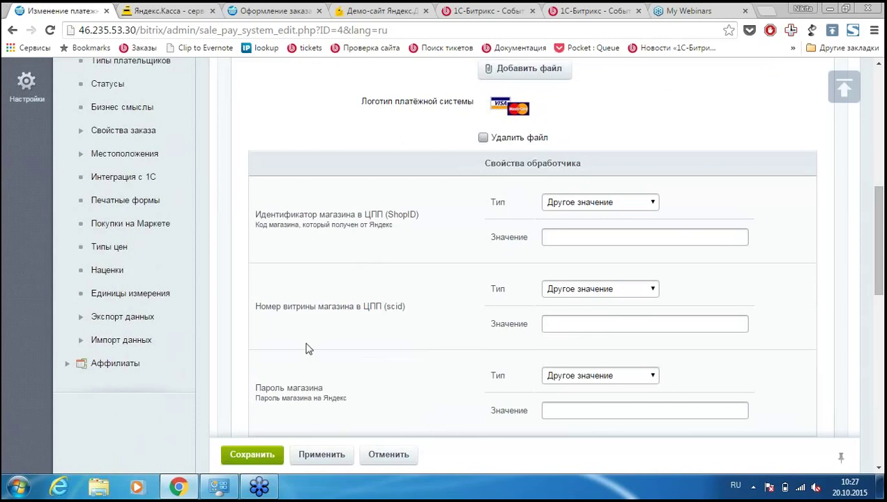
pyautogui.scroll(-4, 382, 323)
pyautogui.scroll(-1, 365, 311)
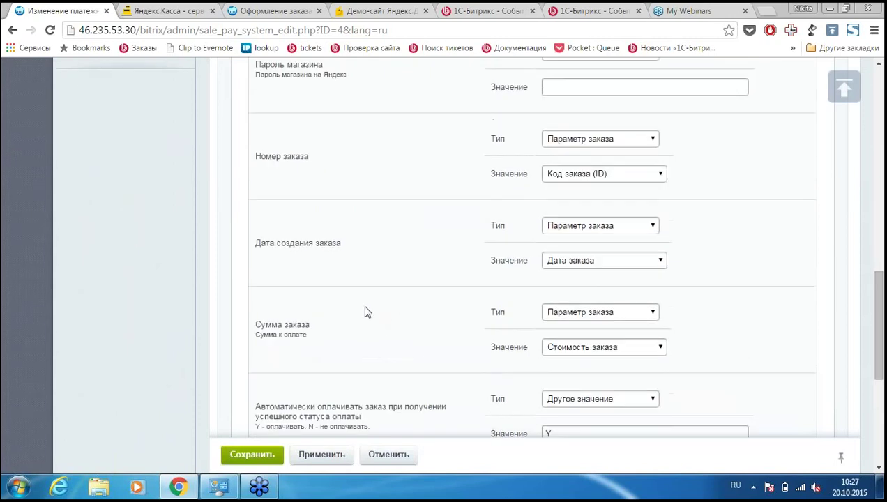
pyautogui.scroll(-2, 335, 306)
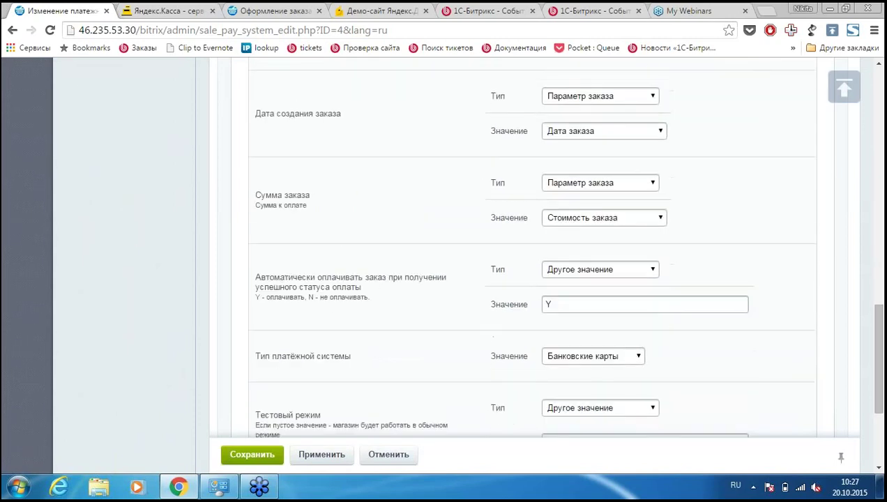
# Review the handler's automatic order payment, payment system type and test mode properties.
pyautogui.moveTo(273, 277); pyautogui.dragTo(377, 278)
pyautogui.click(306, 311)
pyautogui.scroll(-1, 305, 271)
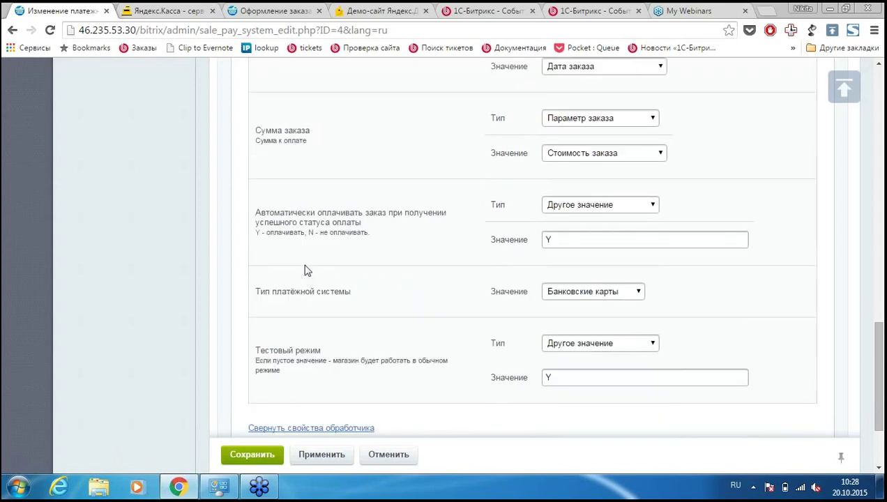
pyautogui.scroll(15, 305, 271)
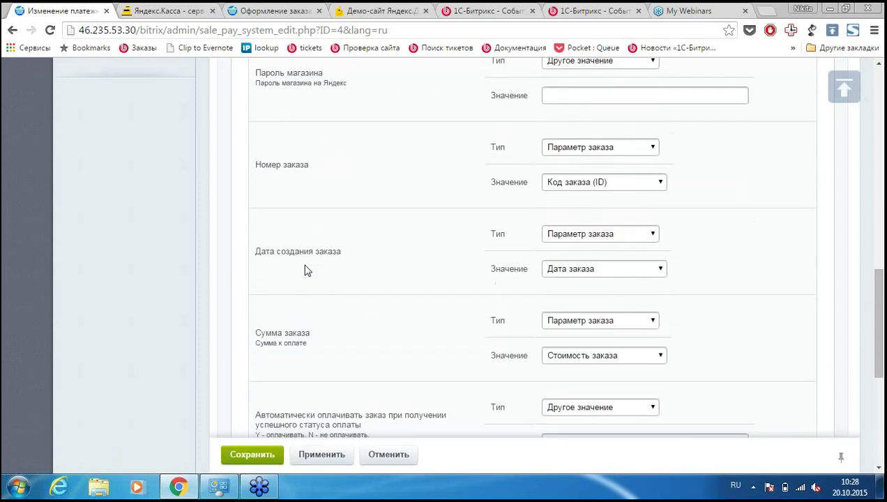
# Look through the list of available payment handlers for Физическое лицо, keeping Яндекс.Касса 3.x selected.
pyautogui.scroll(-2, 605, 205)
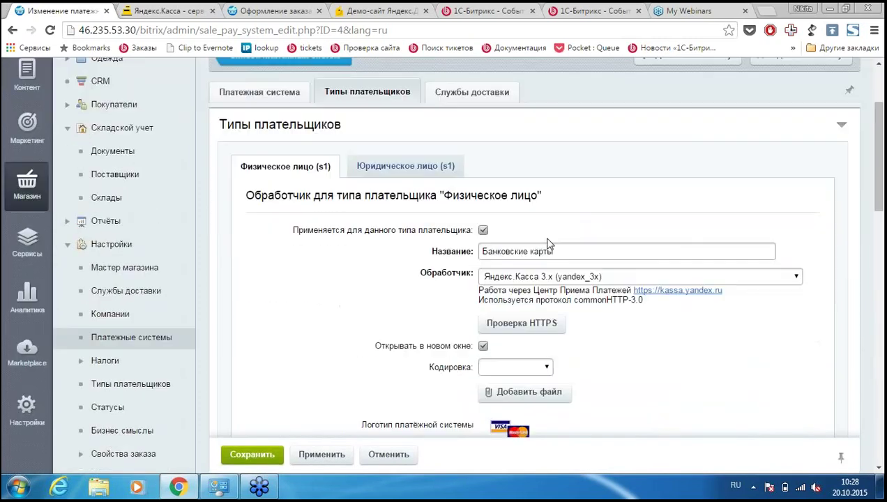
pyautogui.click(528, 275)
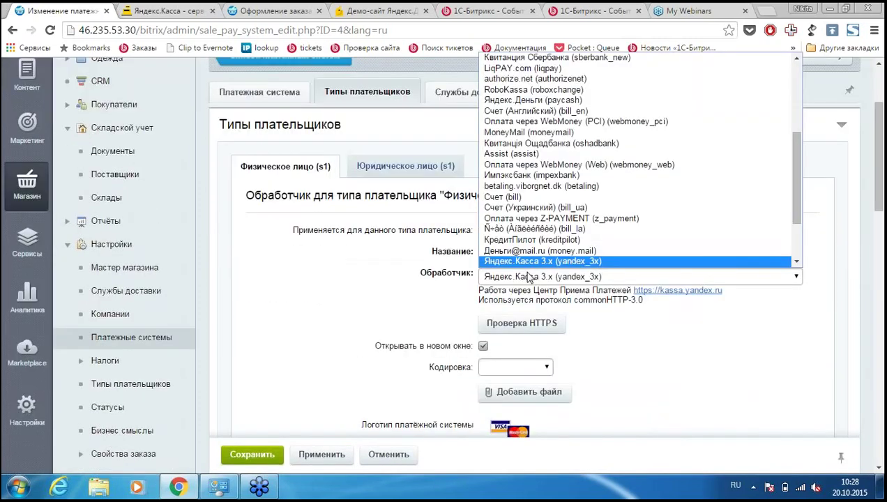
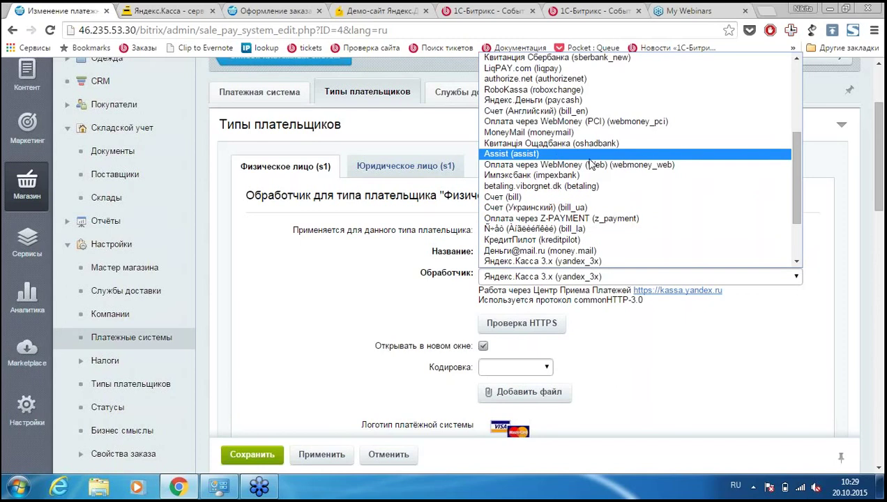
pyautogui.scroll(-3, 589, 164)
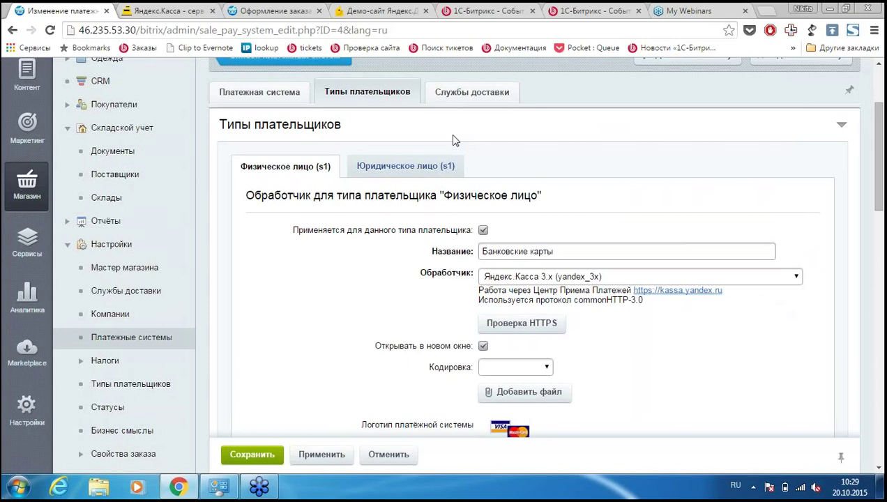
# Save the Банковские карты payment system after looking over its handler properties.
pyautogui.scroll(-4, 661, 216)
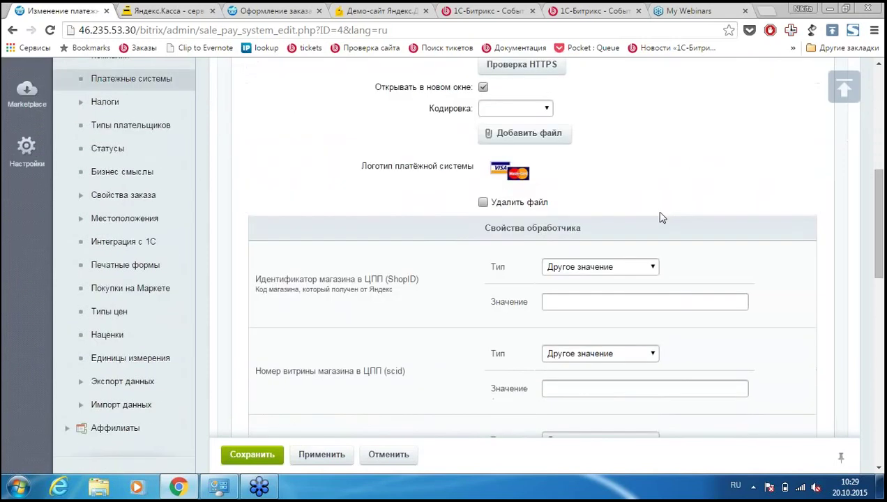
pyautogui.scroll(-3, 529, 278)
pyautogui.click(241, 457)
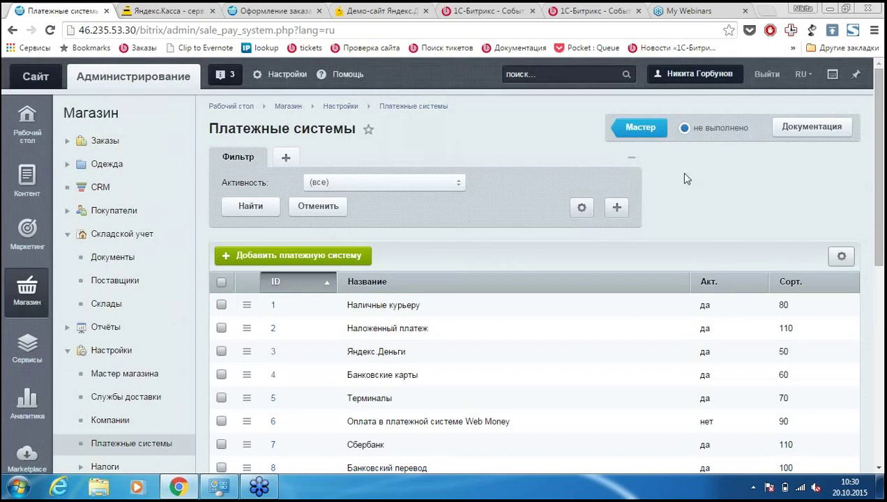
# Sort the payment systems list by Сорт. in ascending and then descending order.
pyautogui.moveTo(659, 138)
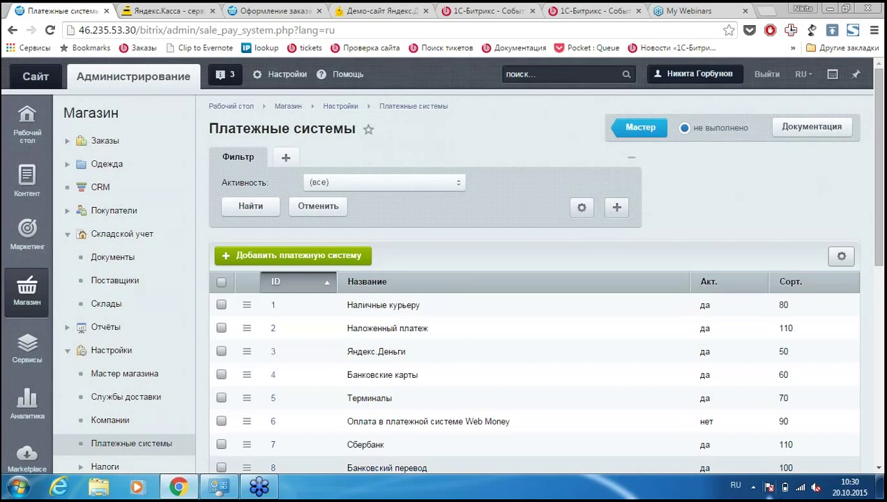
pyautogui.click(828, 287)
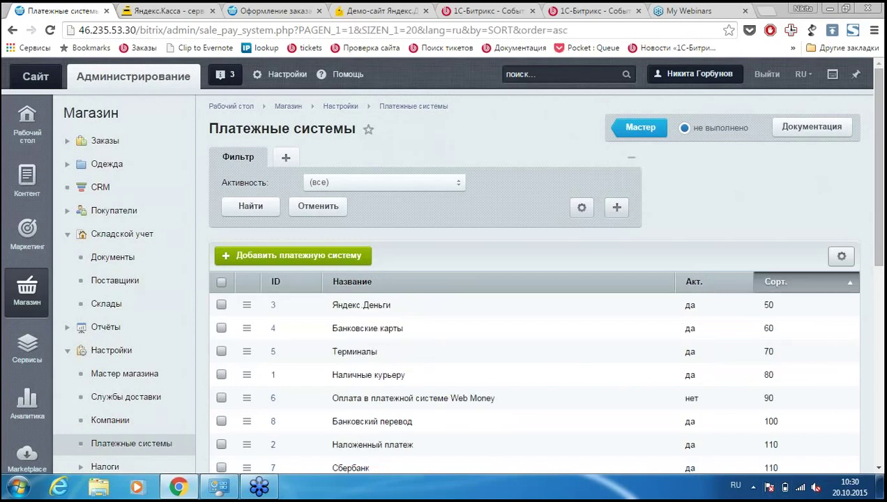
pyautogui.click(792, 287)
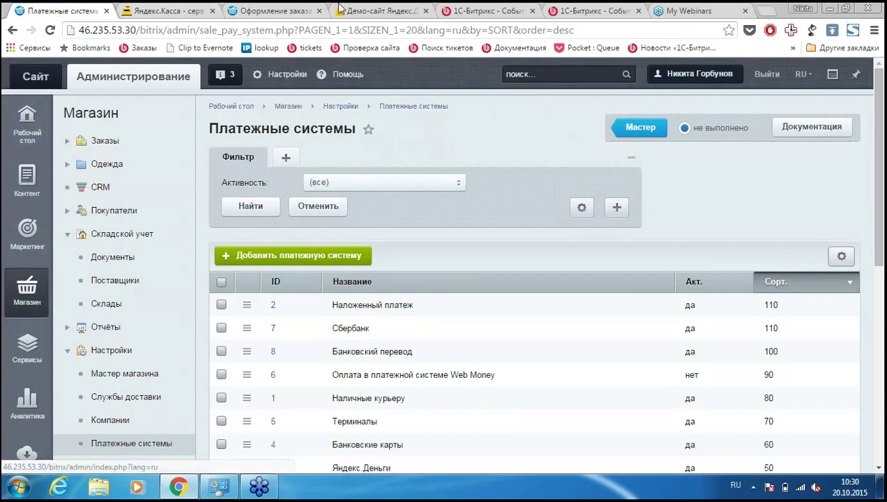
# Switch to the 1С-Битрикс site and view the 13 October webinar page and the 20 October webinar programme.
pyautogui.click(597, 10)
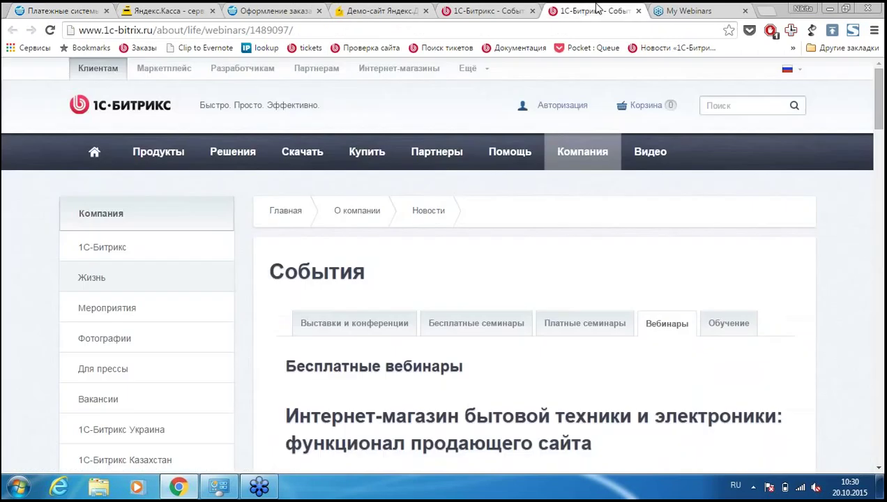
pyautogui.scroll(-4, 699, 242)
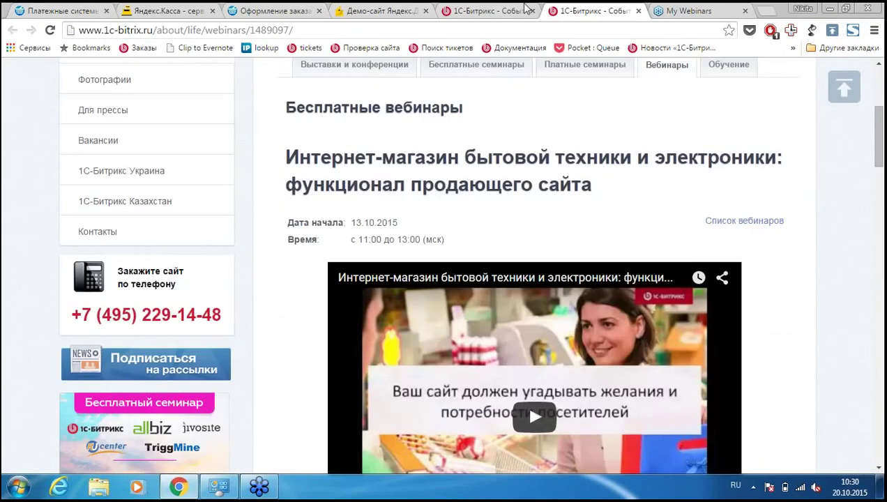
pyautogui.click(507, 8)
pyautogui.scroll(-3, 695, 186)
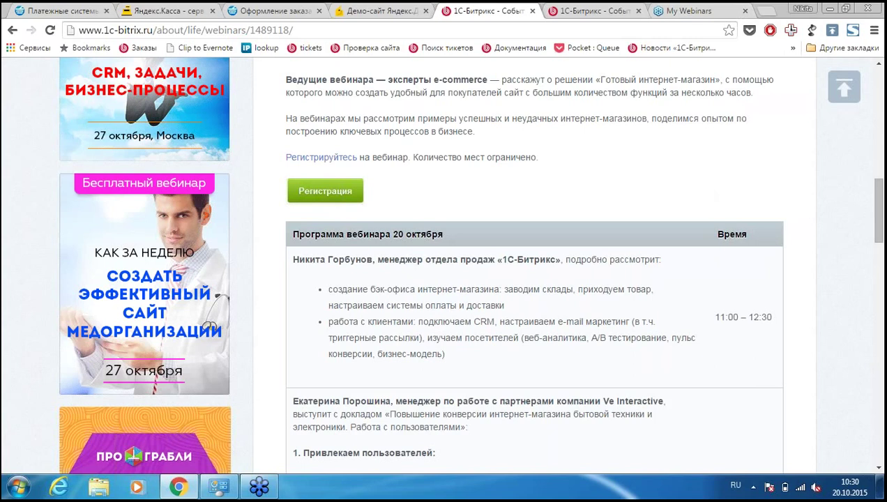
# Switch to the 13 October webinar page and open the site's Онлайн-курсы page from there.
pyautogui.click(592, 10)
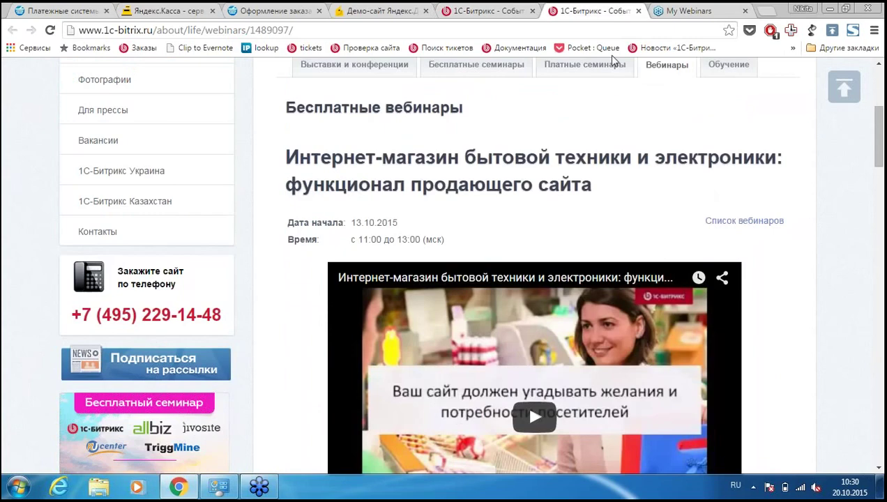
pyautogui.scroll(4, 525, 400)
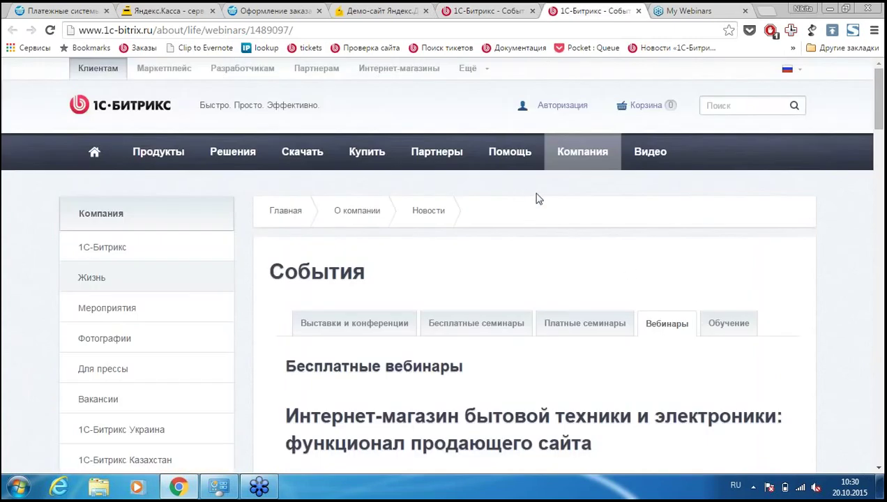
pyautogui.moveTo(519, 167)
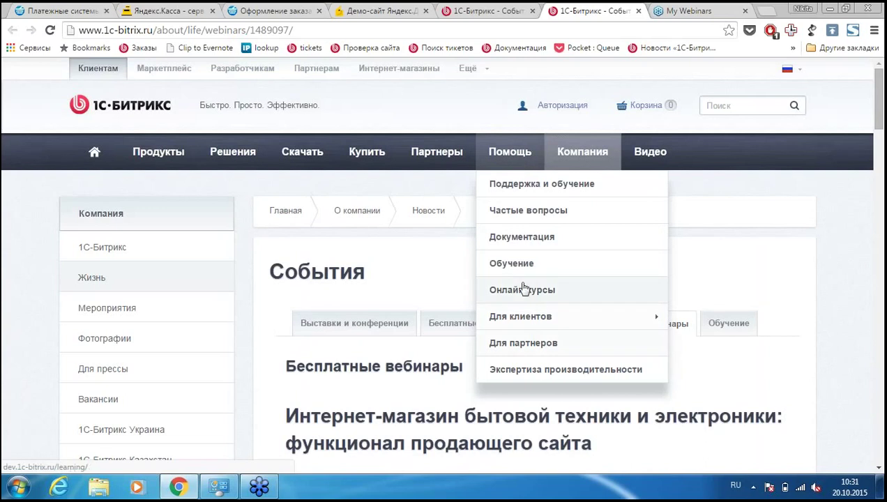
pyautogui.click(497, 289)
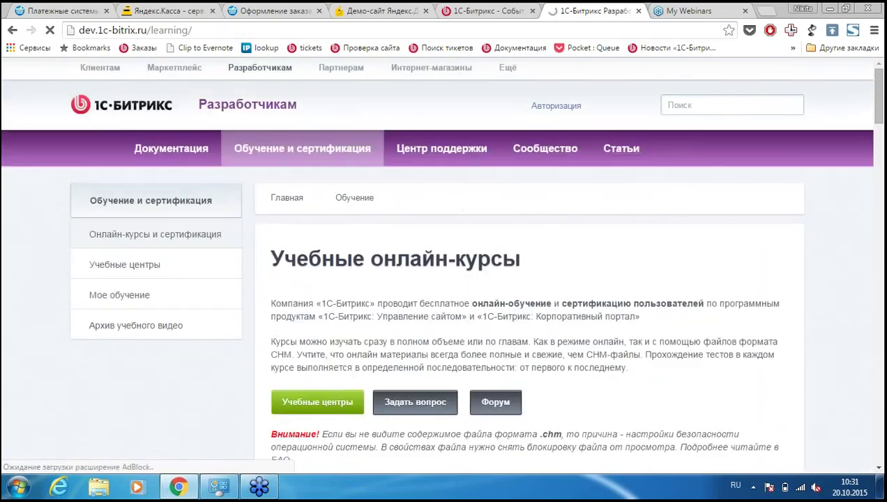
# Find the Администратор. Бизнес course among the online courses and open its Торговый каталог chapter.
pyautogui.scroll(-15, 443, 278)
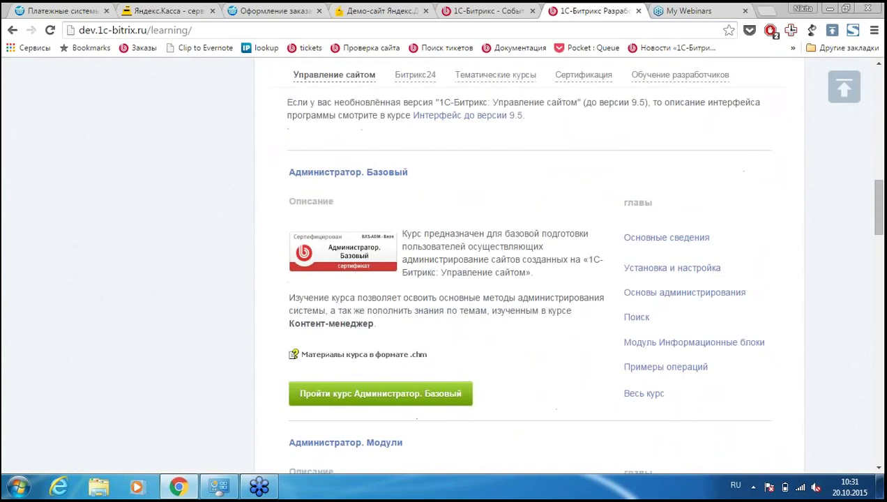
pyautogui.scroll(-7, 614, 237)
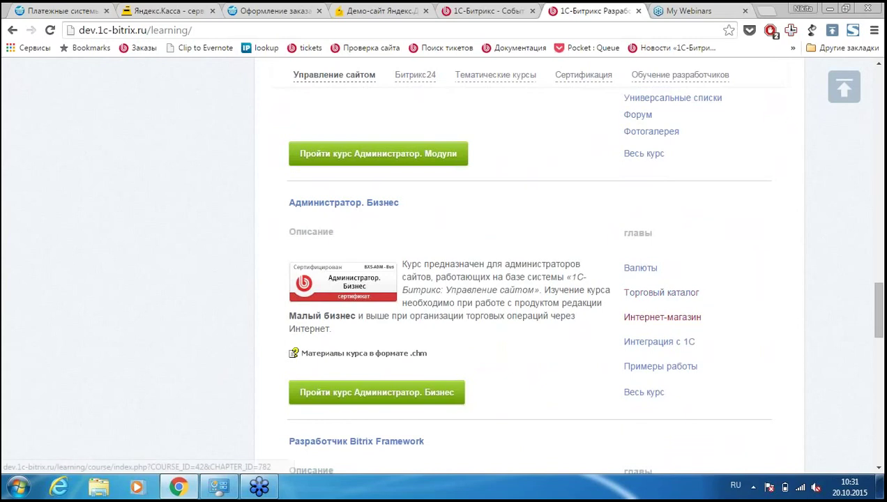
pyautogui.click(661, 293)
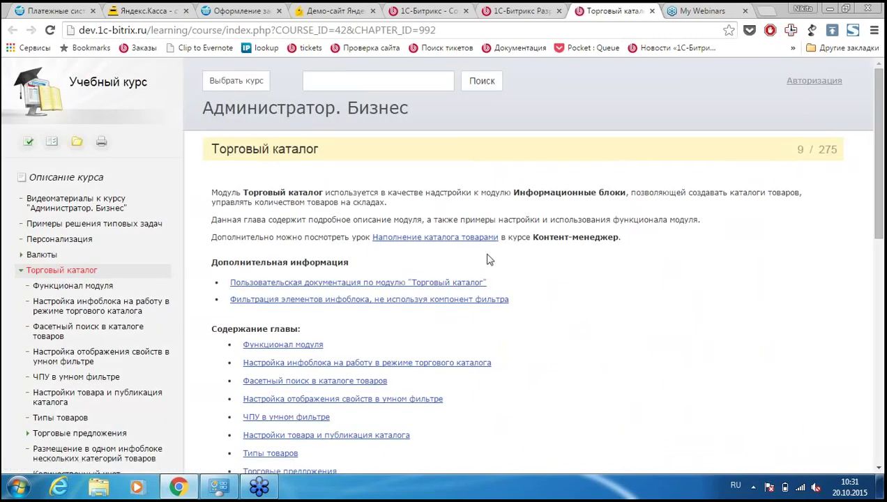
# Expand the Интернет-магазин chapter and its Настройка магазина section in the course contents.
pyautogui.scroll(-2, 519, 240)
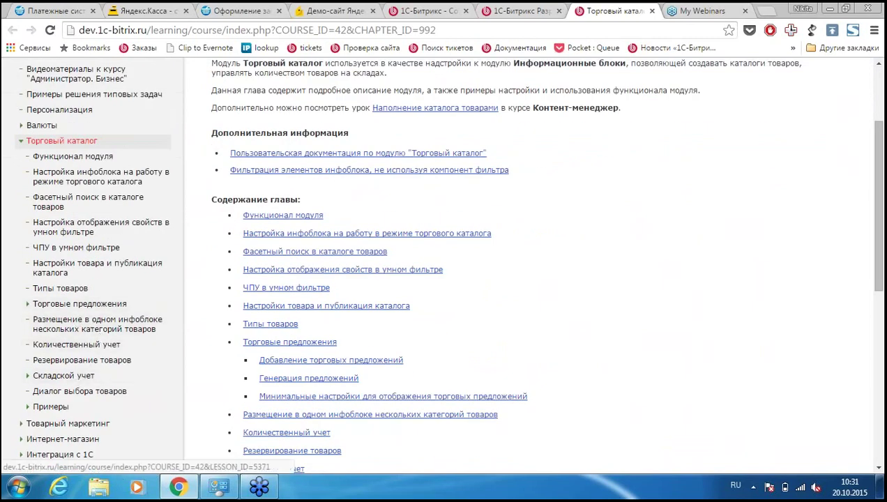
pyautogui.scroll(-2, 340, 262)
pyautogui.click(23, 311)
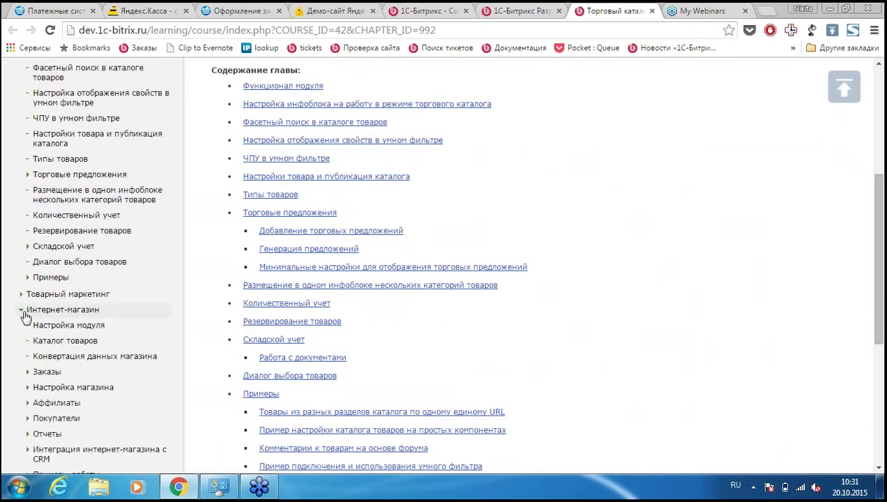
pyautogui.scroll(-1, 153, 326)
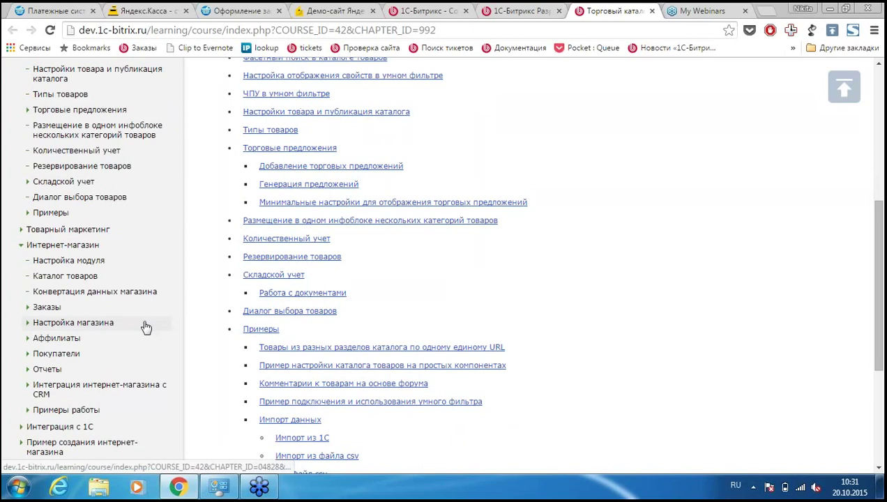
pyautogui.scroll(-1, 198, 326)
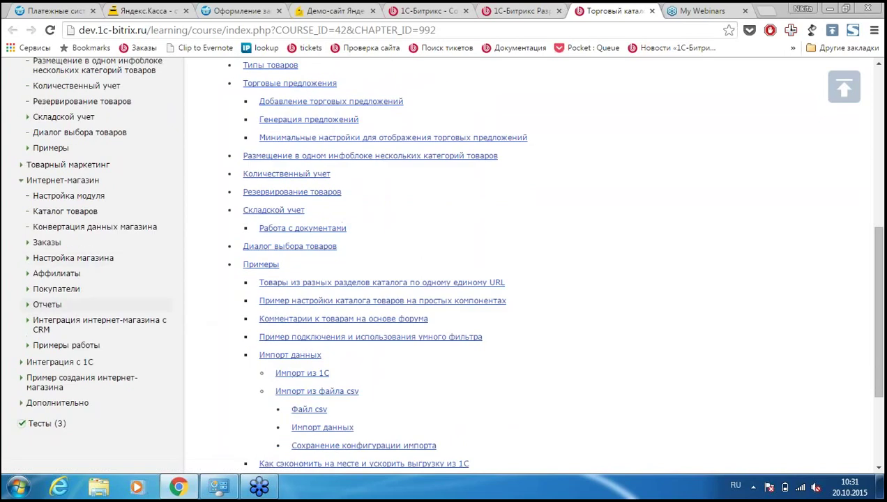
pyautogui.click(27, 259)
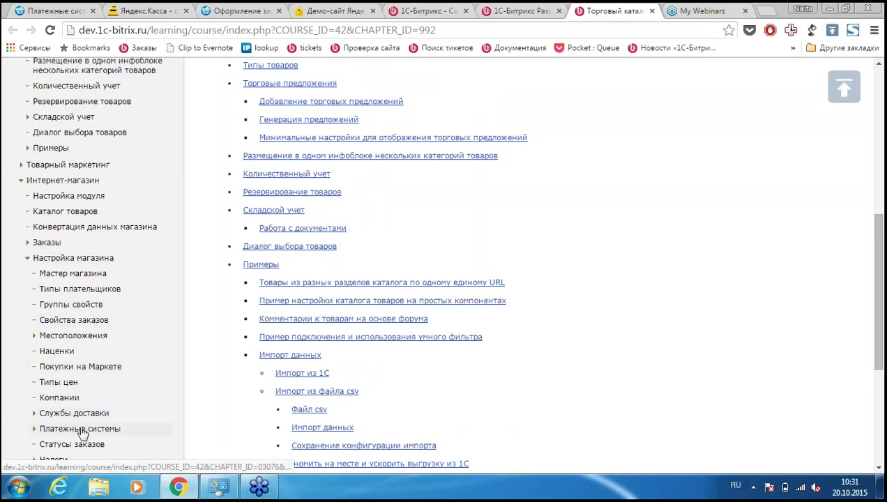
# Look through the course contents, expanding Примеры работы and Пример создания интернет-магазина to view their lessons.
pyautogui.scroll(6, 681, 281)
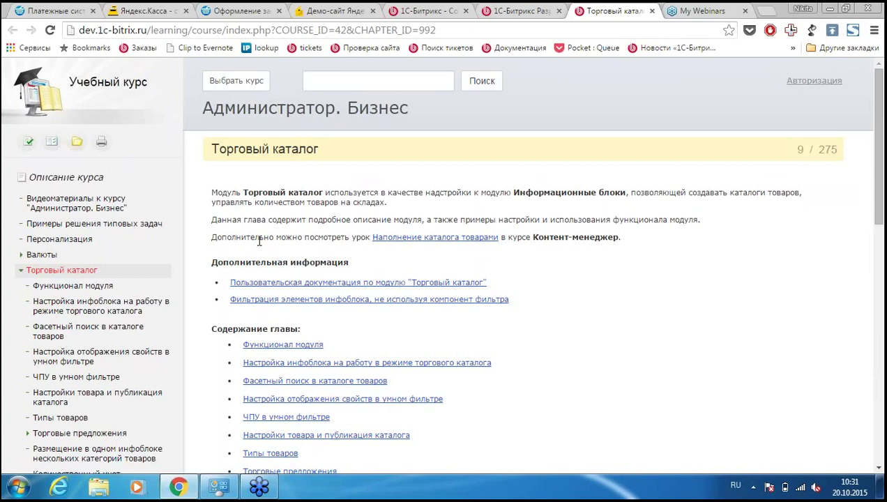
pyautogui.scroll(-1, 260, 240)
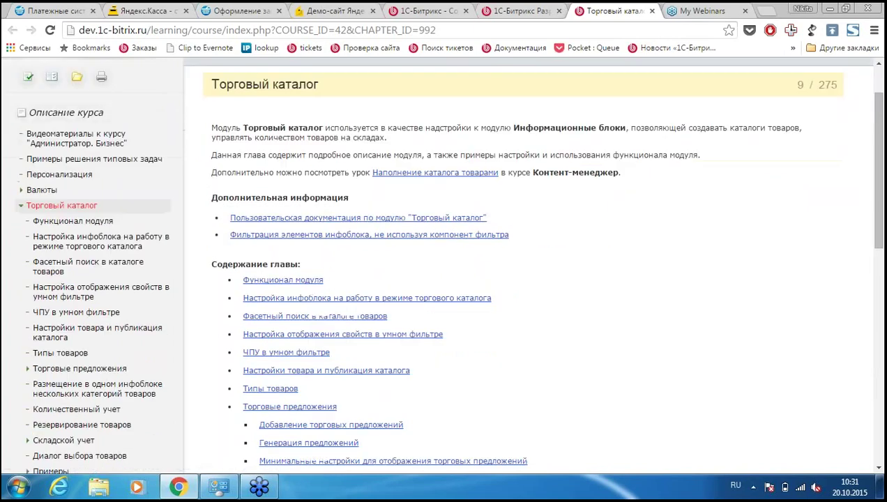
pyautogui.scroll(1, 634, 268)
pyautogui.scroll(-5, 634, 268)
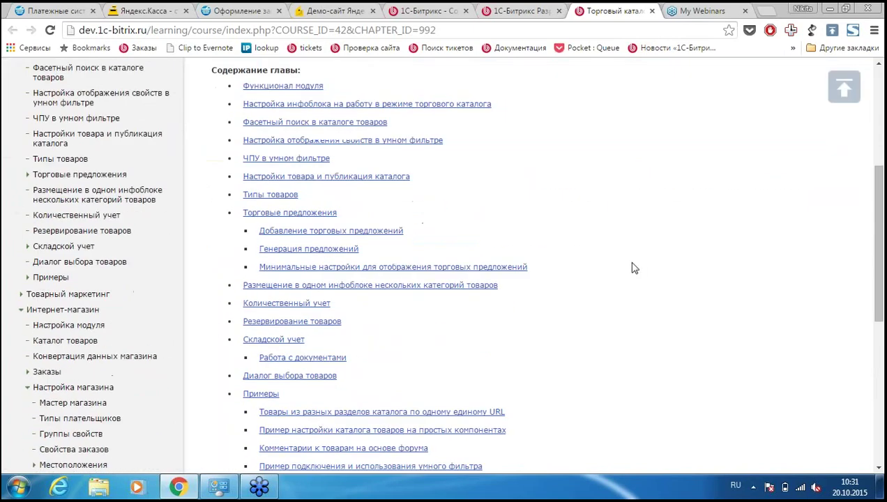
pyautogui.scroll(-6, 641, 255)
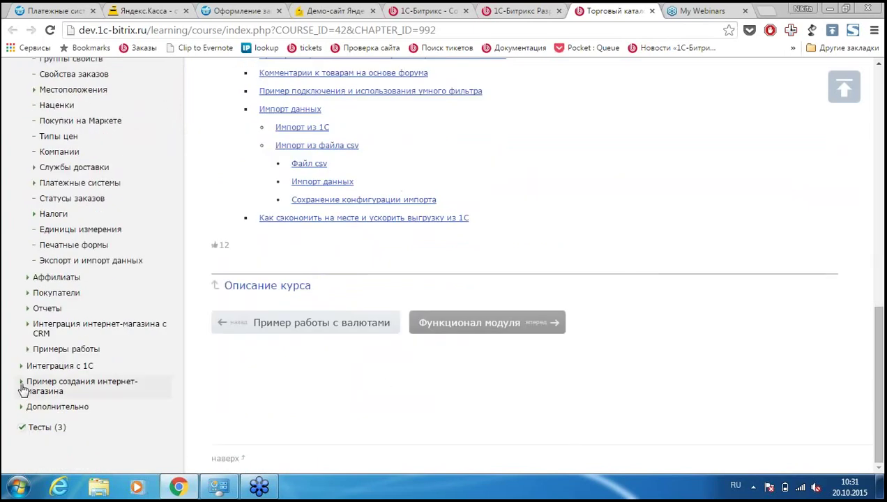
pyautogui.click(28, 348)
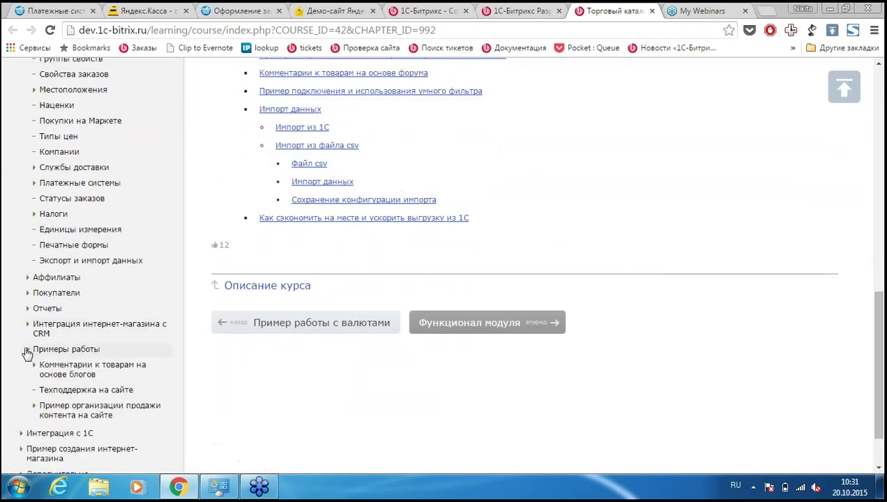
pyautogui.scroll(-1, 221, 287)
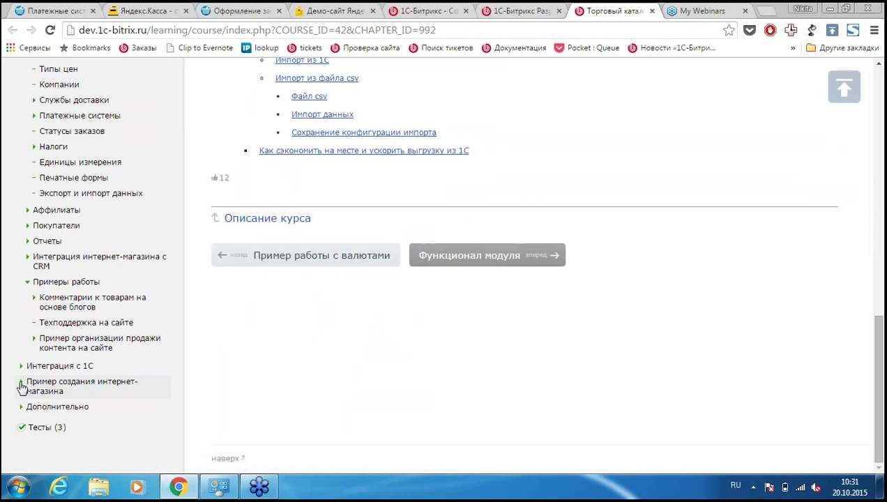
pyautogui.click(22, 385)
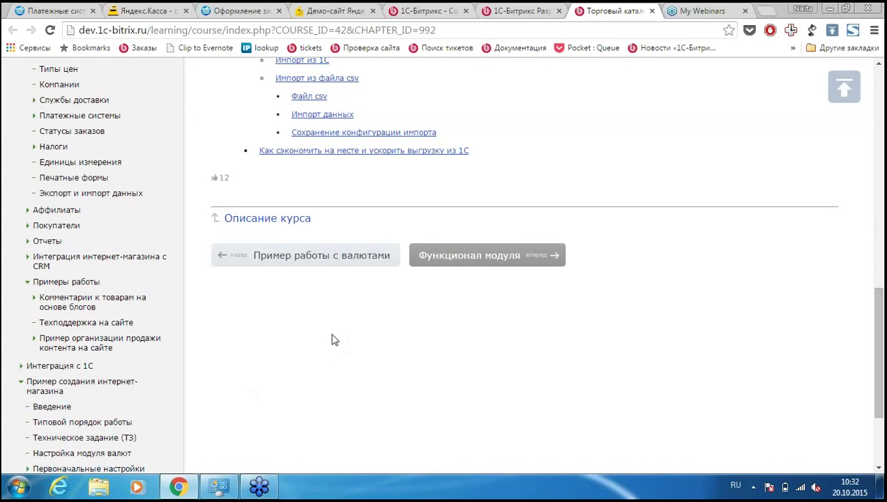
pyautogui.scroll(-1, 333, 339)
pyautogui.scroll(-1, 268, 371)
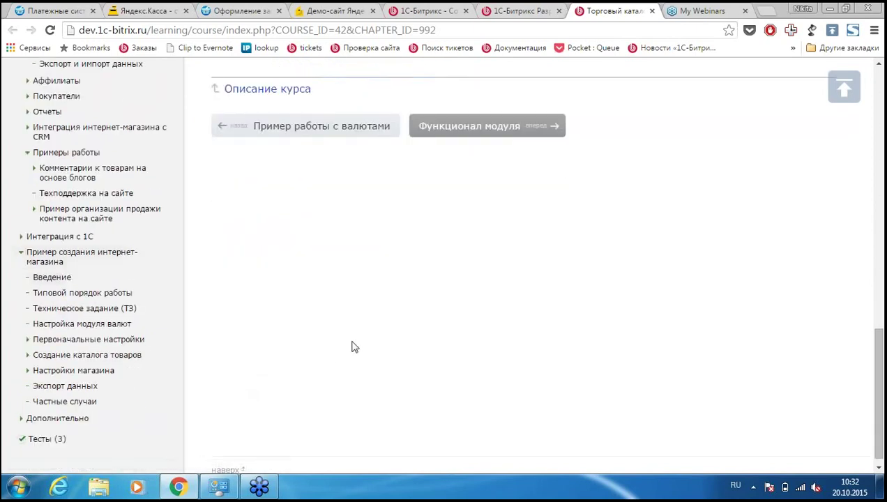
# Close the Яндекс.Касса, order checkout, Яндекс demo site and 20 October webinar pages, keeping the online courses page open.
pyautogui.click(557, 9)
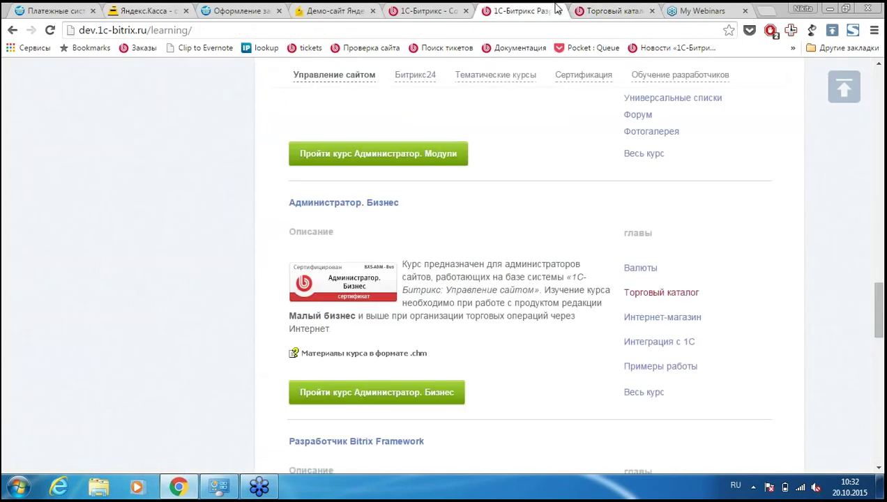
pyautogui.click(440, 9)
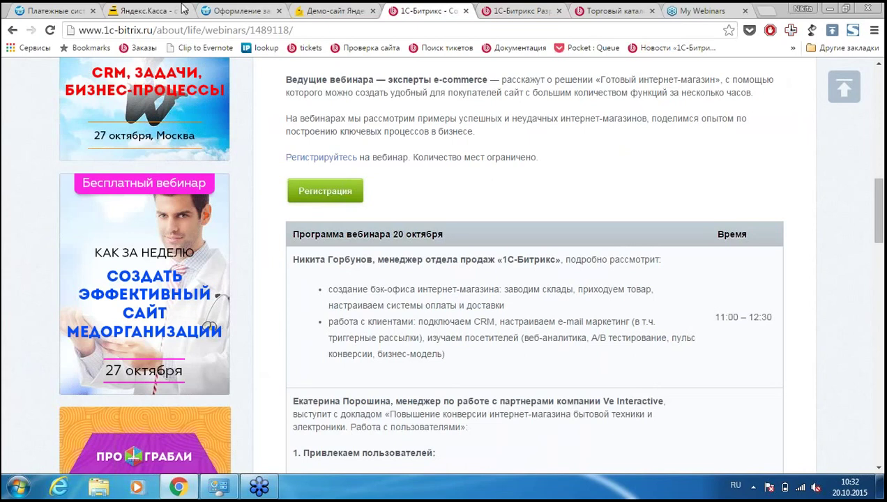
pyautogui.click(84, 10)
pyautogui.click(170, 11)
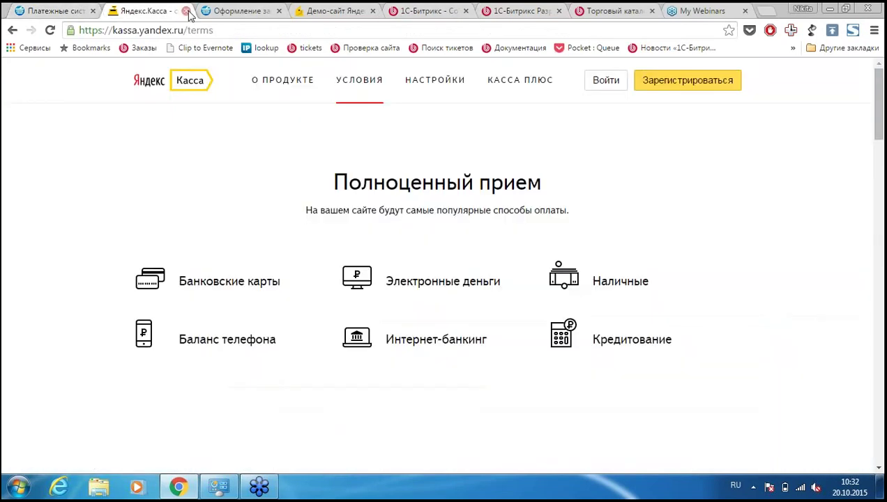
pyautogui.click(186, 11)
pyautogui.click(186, 11)
pyautogui.click(186, 11)
pyautogui.click(186, 11)
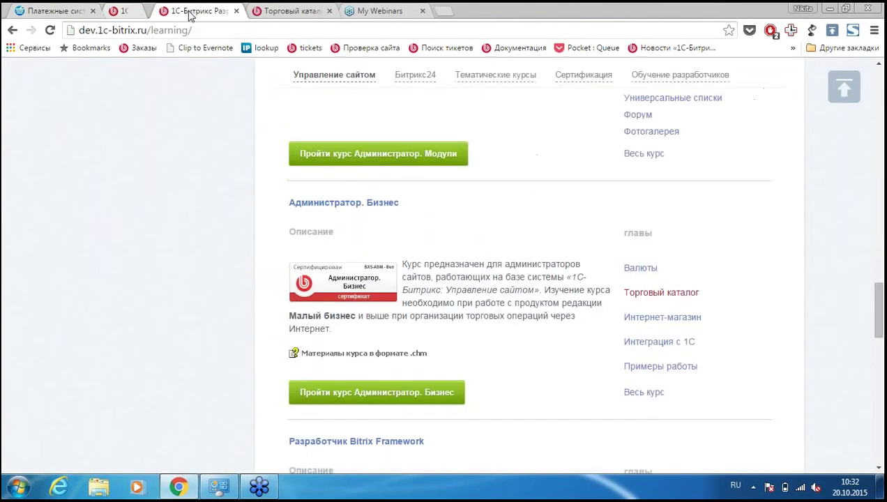
# Go to the 1С-Битрикс home page and open the Вебинары list under the company's Мероприятия.
pyautogui.scroll(5, 446, 279)
pyautogui.scroll(8, 110, 76)
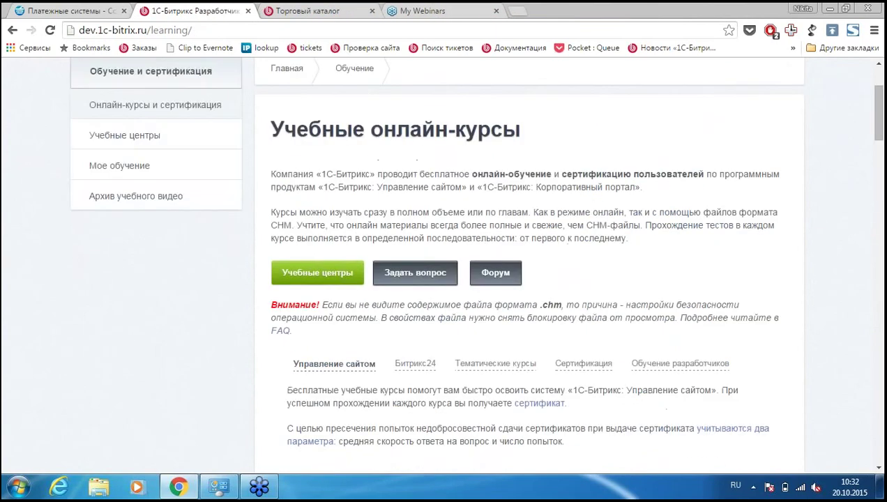
pyautogui.click(109, 72)
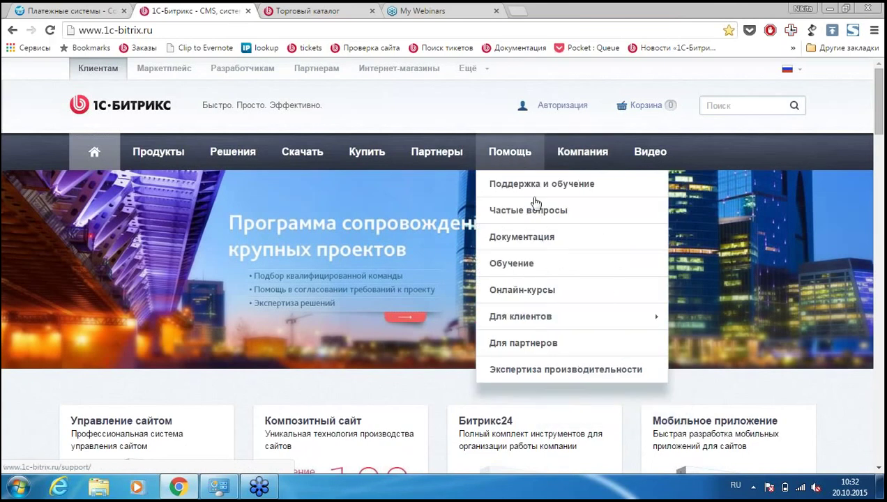
pyautogui.moveTo(450, 158)
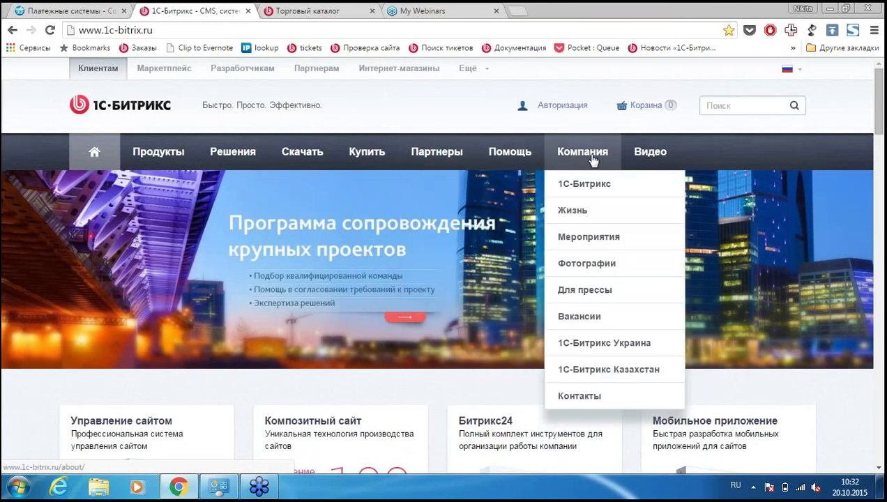
pyautogui.click(594, 237)
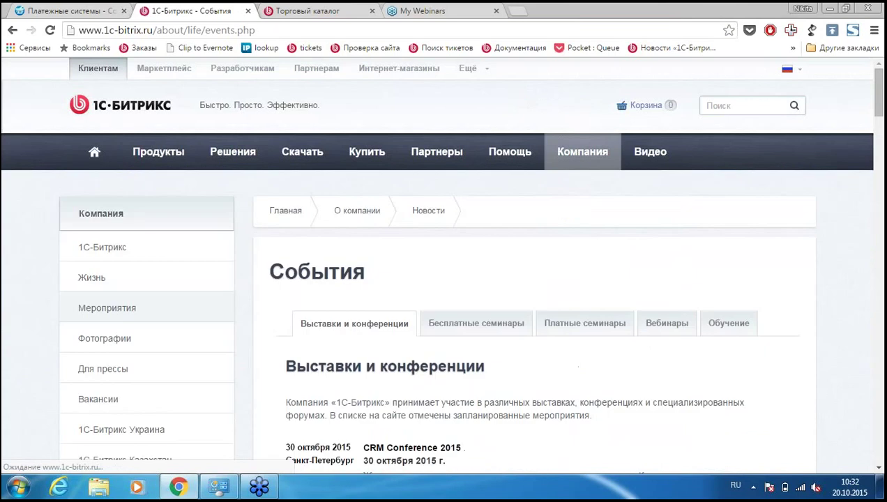
pyautogui.scroll(-4, 610, 233)
pyautogui.click(653, 133)
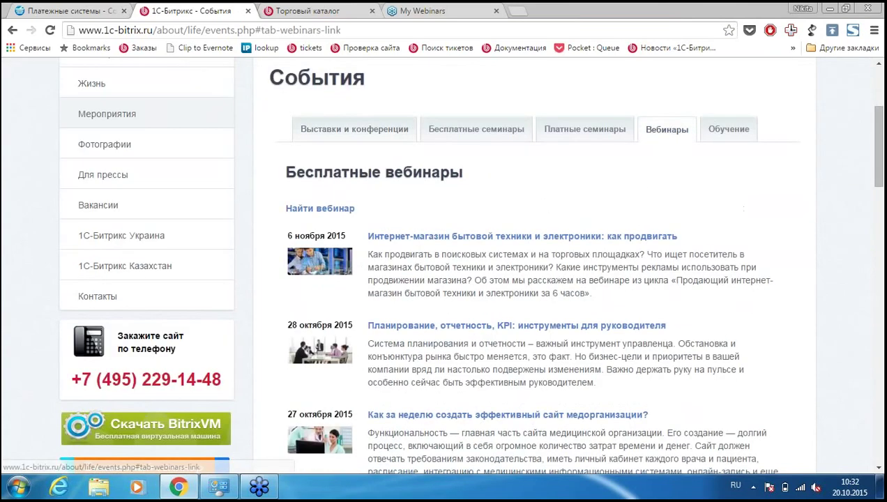
# Open the 20 October webinar on organising sales and working with clients, and view its programme.
pyautogui.scroll(-7, 454, 314)
pyautogui.click(454, 314)
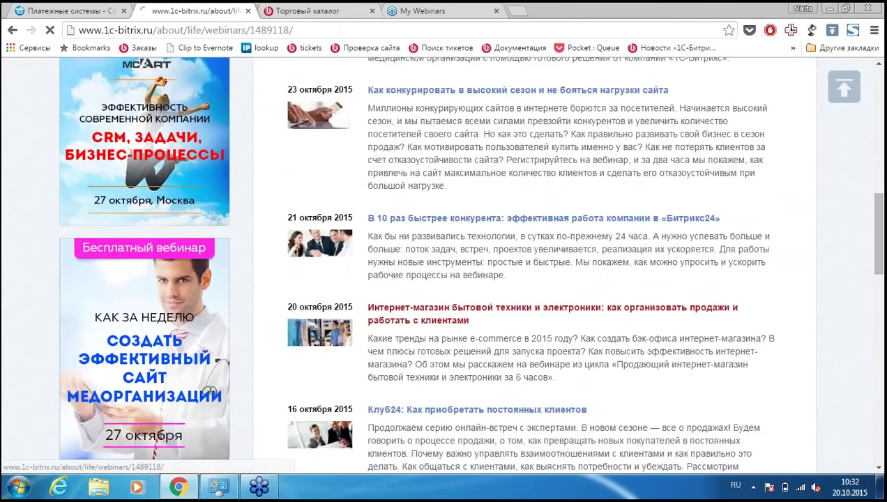
pyautogui.scroll(-5, 665, 305)
pyautogui.scroll(-3, 668, 306)
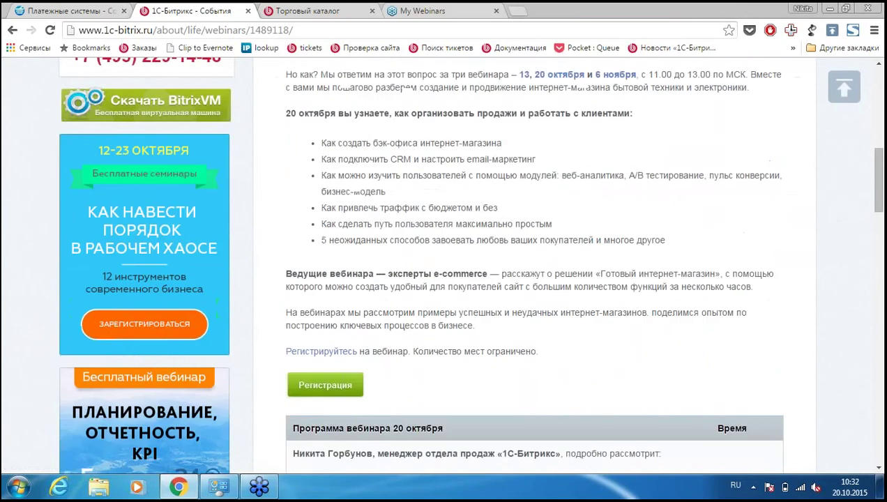
pyautogui.scroll(-3, 648, 314)
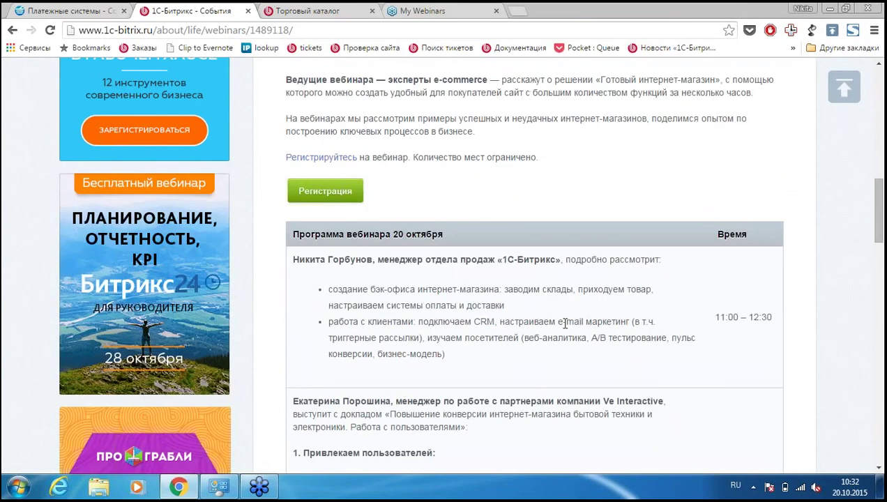
pyautogui.moveTo(566, 322); pyautogui.dragTo(602, 322)
# Return to the store's administration, open the Маркетинг section and collapse Триггерные рассылки.
pyautogui.click(77, 9)
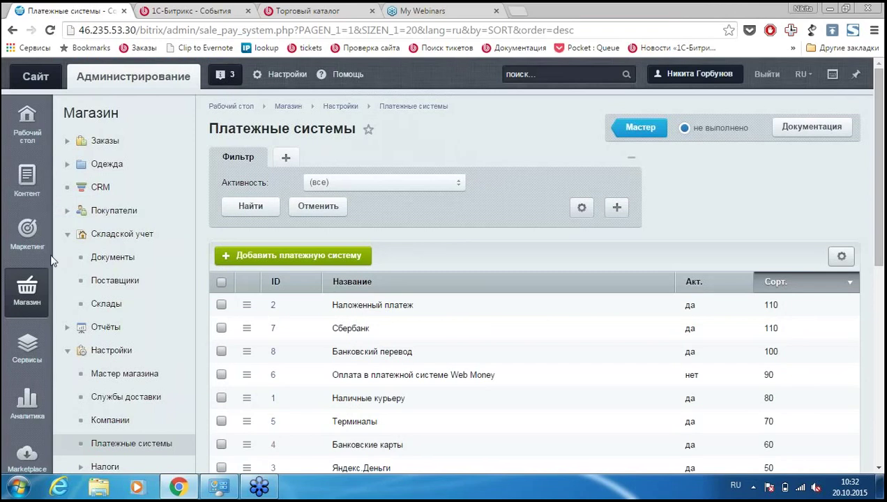
pyautogui.click(27, 233)
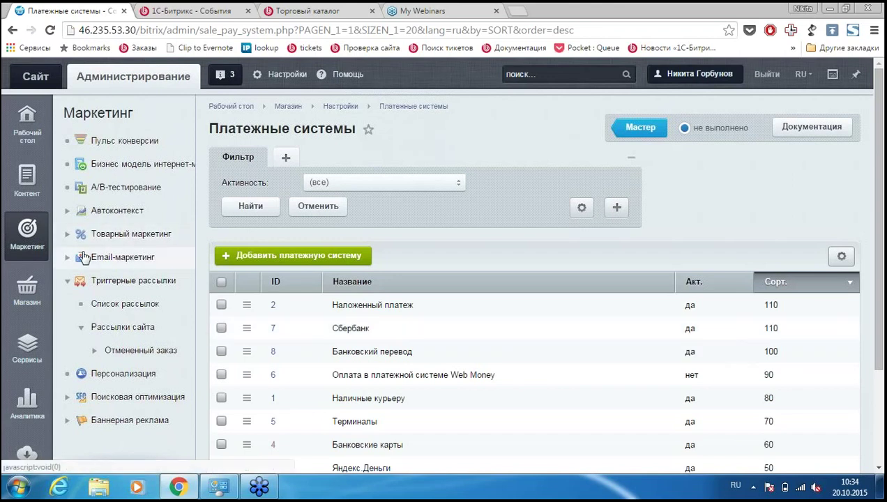
pyautogui.click(69, 280)
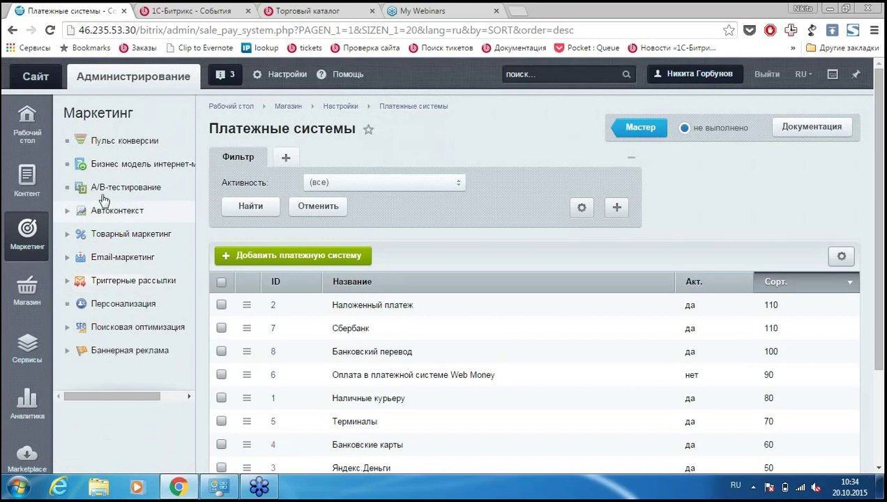
# Open Пульс конверсии and review the site's conversion scale, its explanation and the overall conversion chart.
pyautogui.click(130, 146)
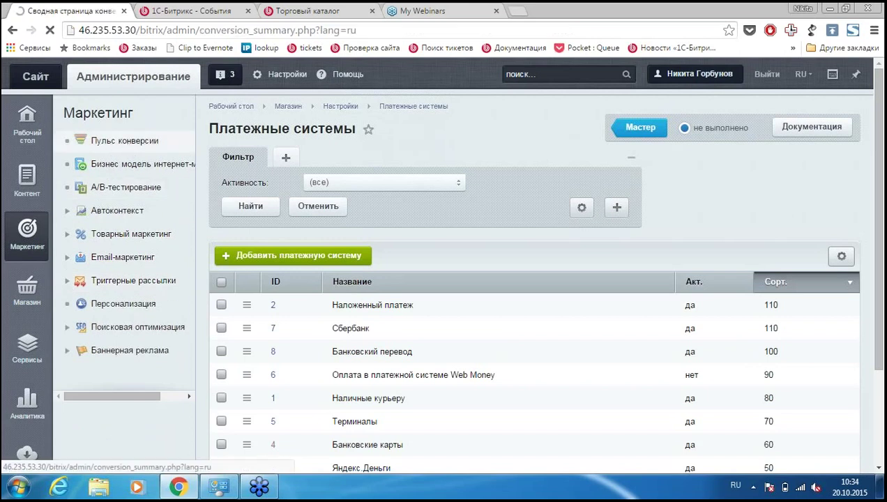
pyautogui.scroll(-4, 544, 190)
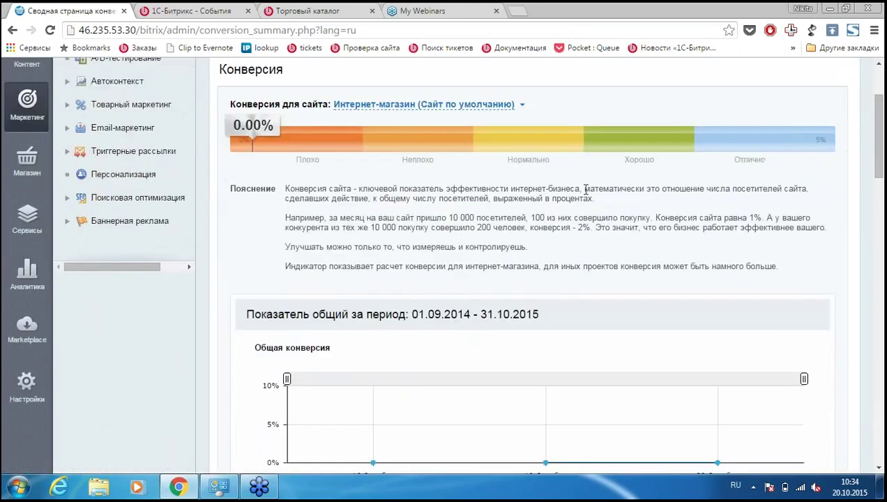
pyautogui.scroll(-2, 545, 198)
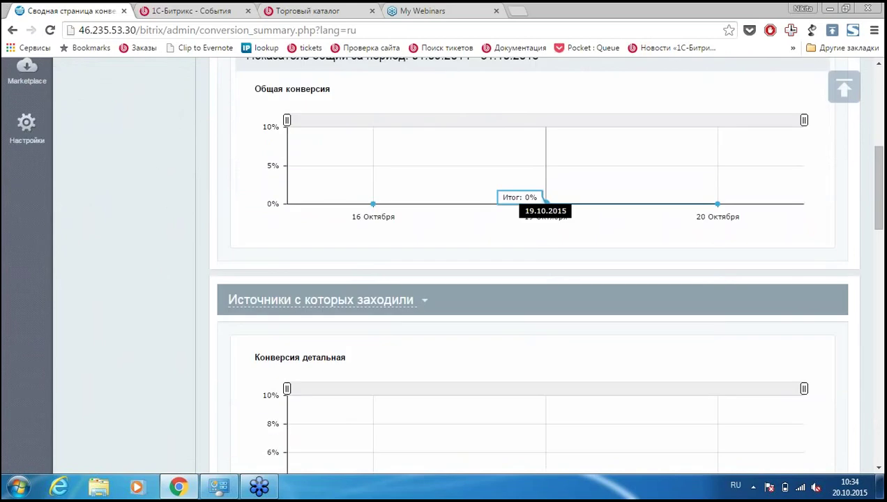
pyautogui.scroll(5, 609, 249)
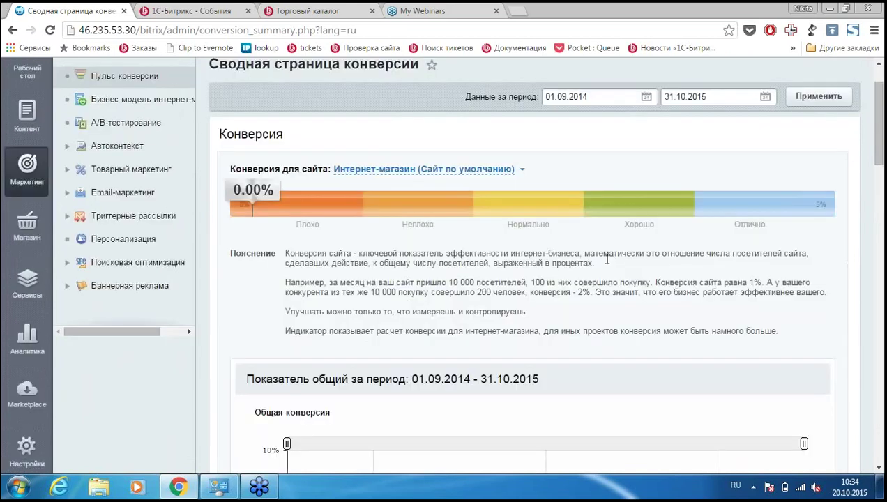
pyautogui.scroll(-2, 616, 275)
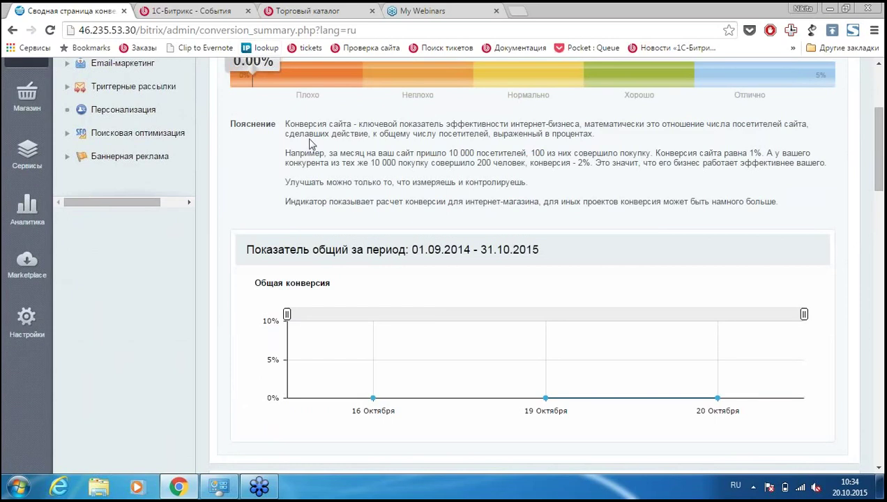
pyautogui.scroll(-1, 429, 196)
pyautogui.scroll(-2, 429, 196)
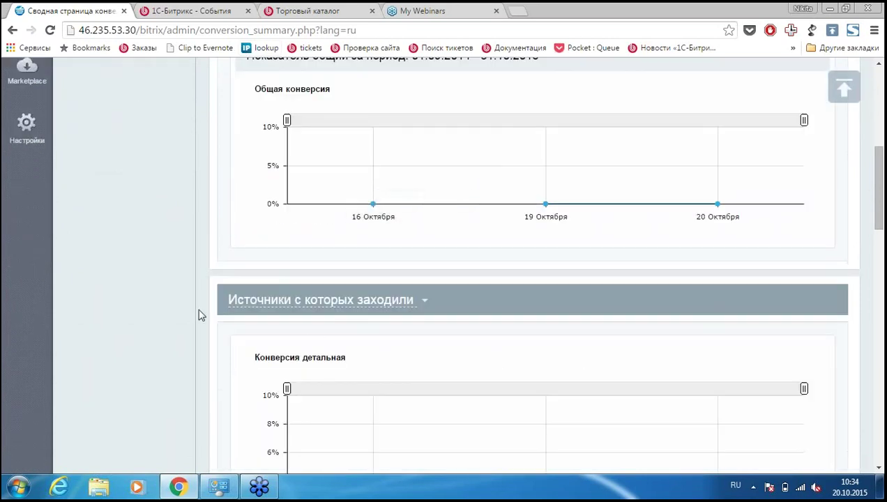
pyautogui.scroll(-3, 147, 303)
pyautogui.scroll(8, 146, 304)
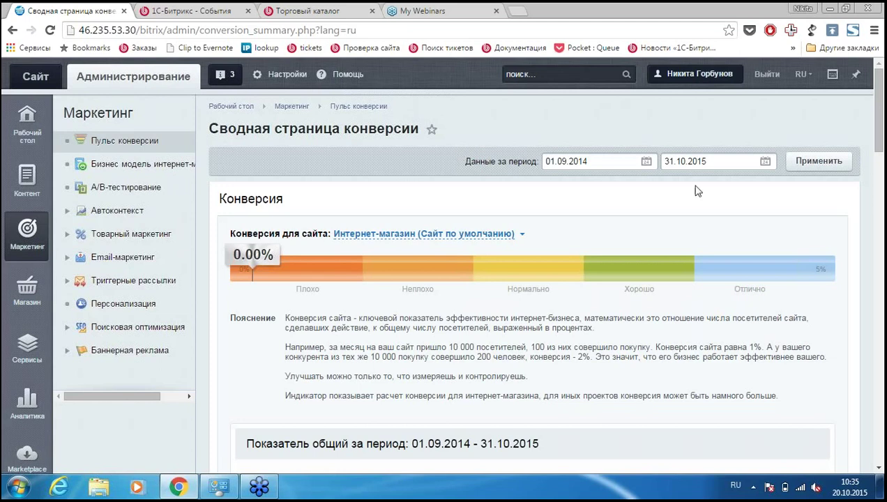
# Review the Общая конверсия chart and show the grouping options of the Источники с которых заходили block.
pyautogui.scroll(-4, 678, 216)
pyautogui.scroll(-1, 216, 252)
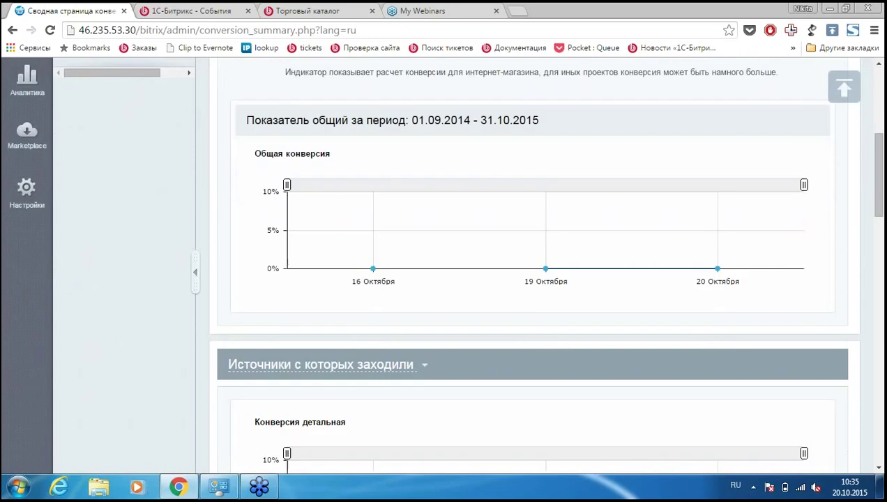
pyautogui.scroll(1, 192, 252)
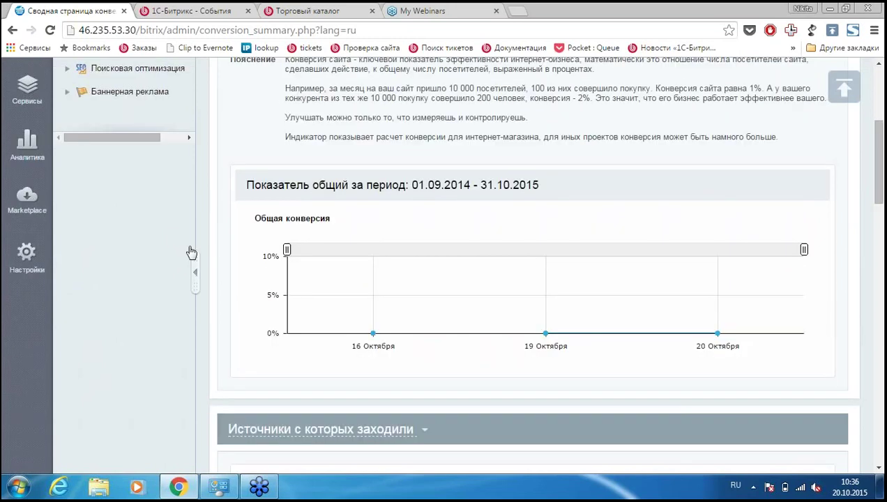
pyautogui.scroll(1, 195, 262)
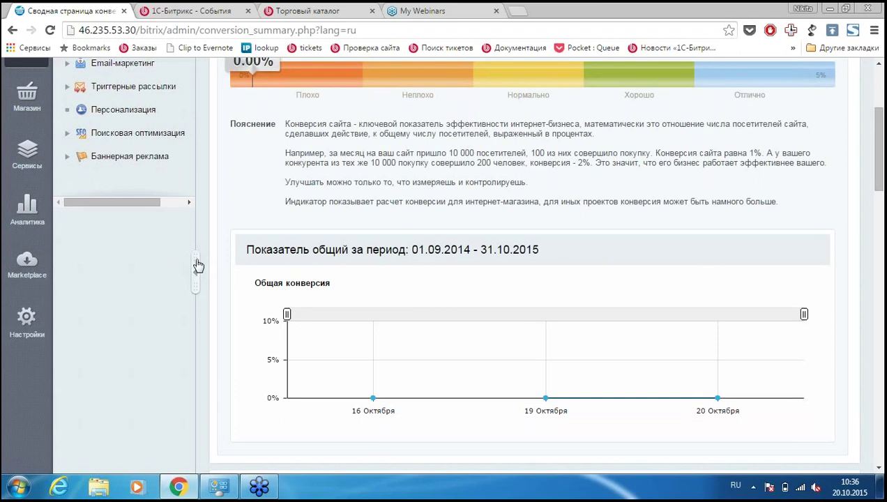
pyautogui.scroll(-2, 198, 266)
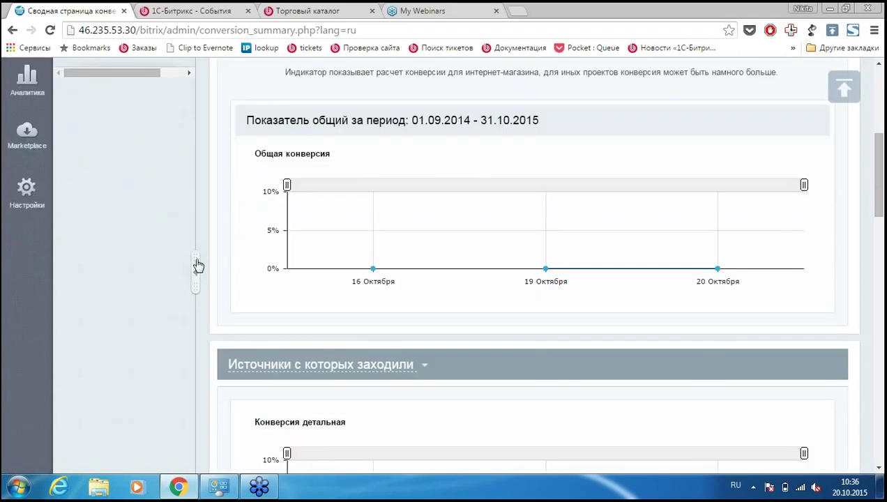
pyautogui.scroll(-3, 198, 266)
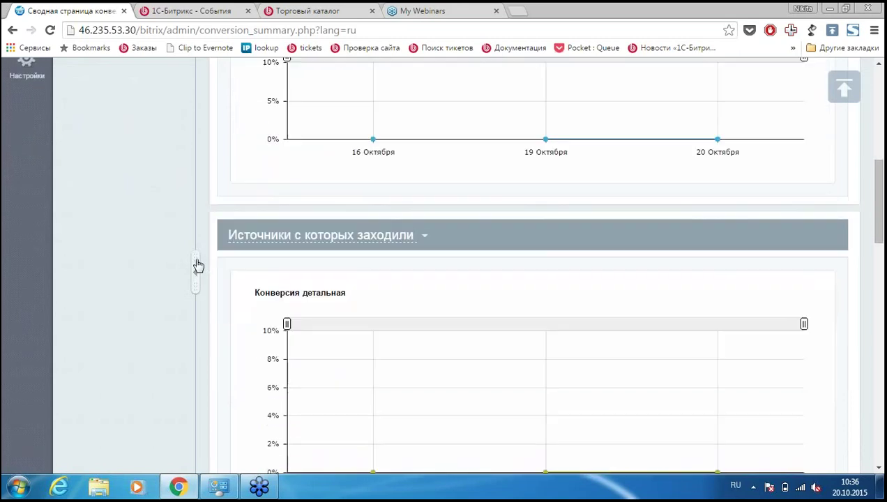
pyautogui.click(397, 172)
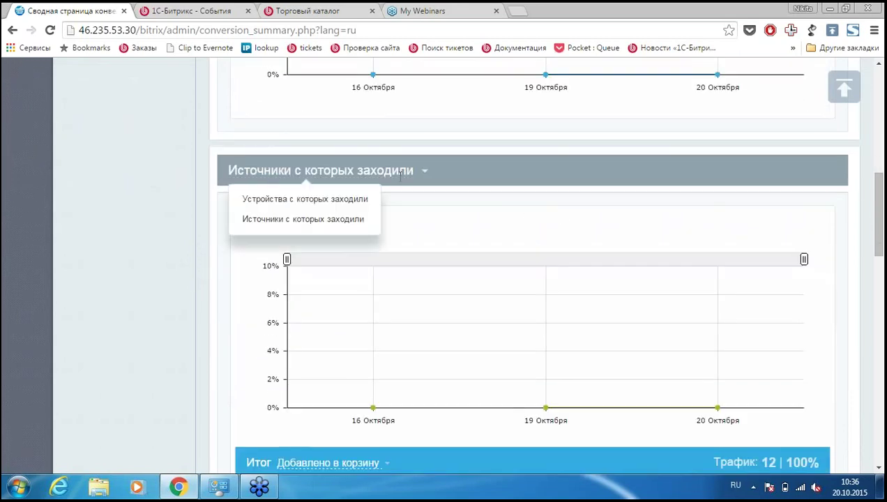
# Hide the Маркетинг section menu and view the Итог figures for cart additions, paid orders and placed orders.
pyautogui.click(195, 272)
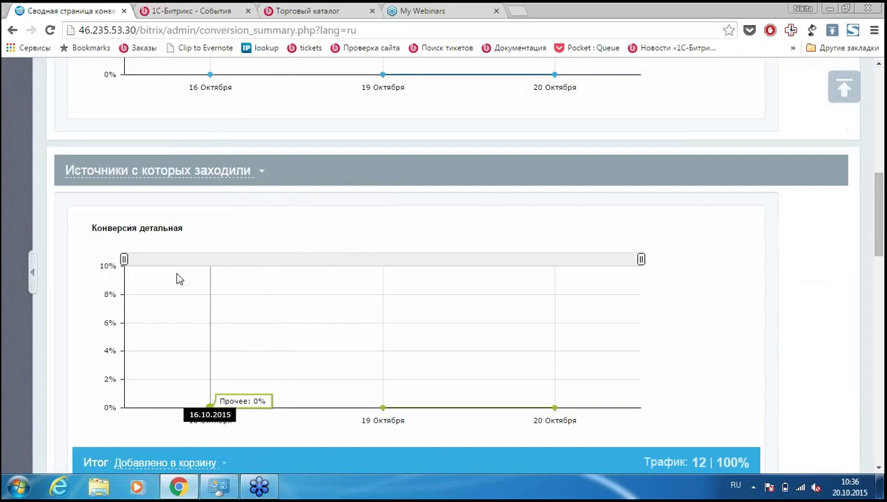
pyautogui.scroll(-1, 36, 274)
pyautogui.scroll(-2, 100, 268)
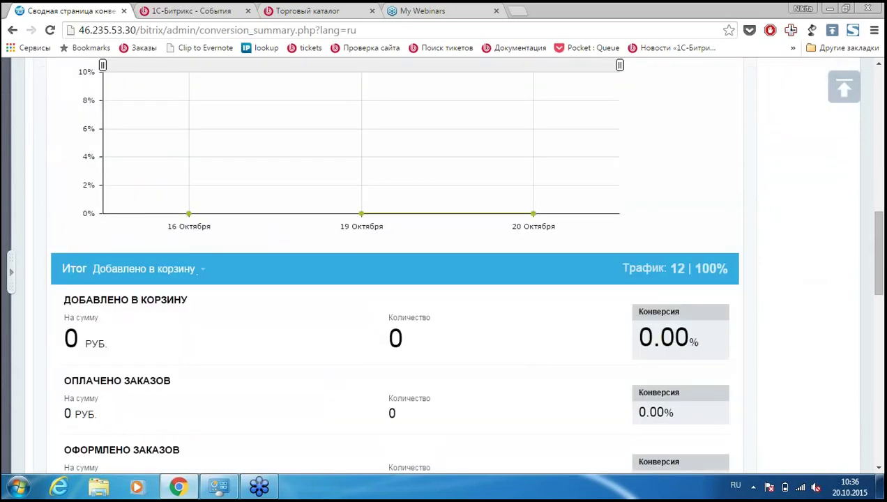
pyautogui.scroll(-1, 278, 279)
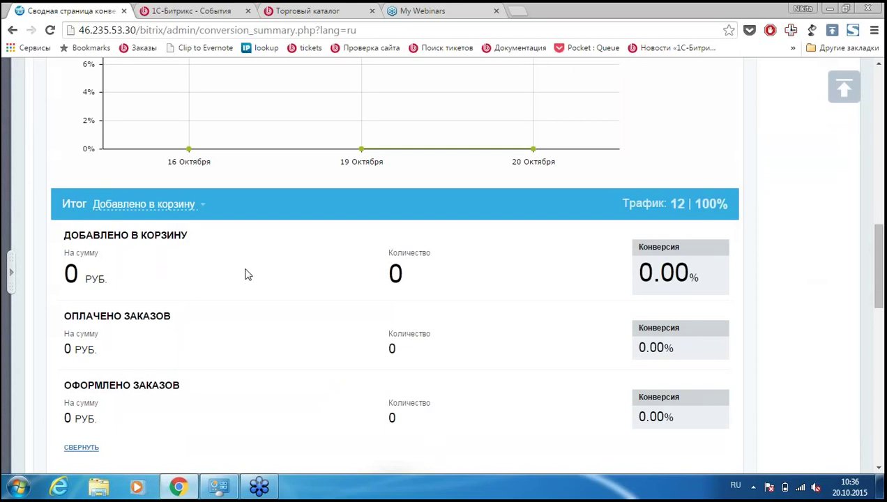
pyautogui.scroll(-2, 245, 274)
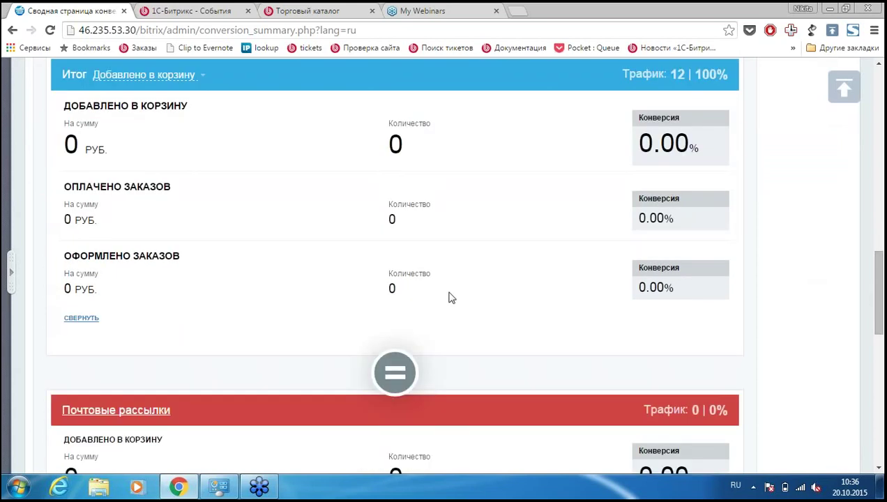
# Examine conversion for Почтовые рассылки, Контекстная реклама, Органический трафик and Прочее, and bring back the section menu.
pyautogui.scroll(-2, 273, 281)
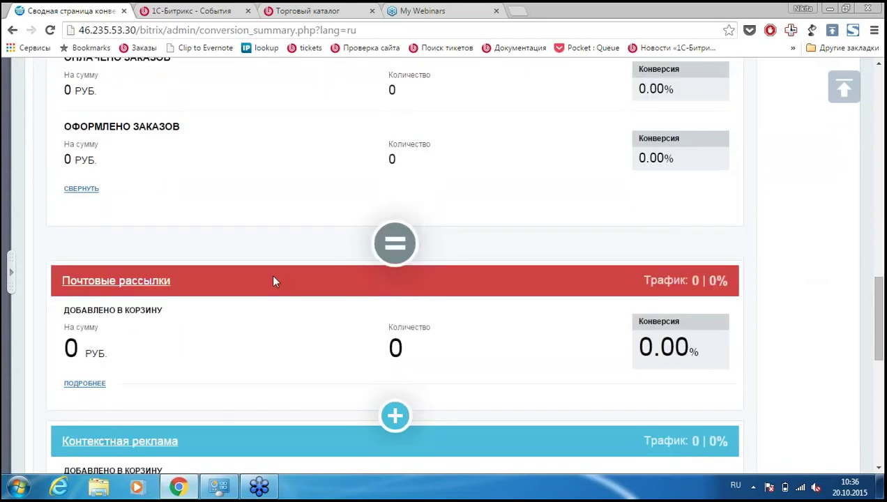
pyautogui.scroll(-2, 273, 281)
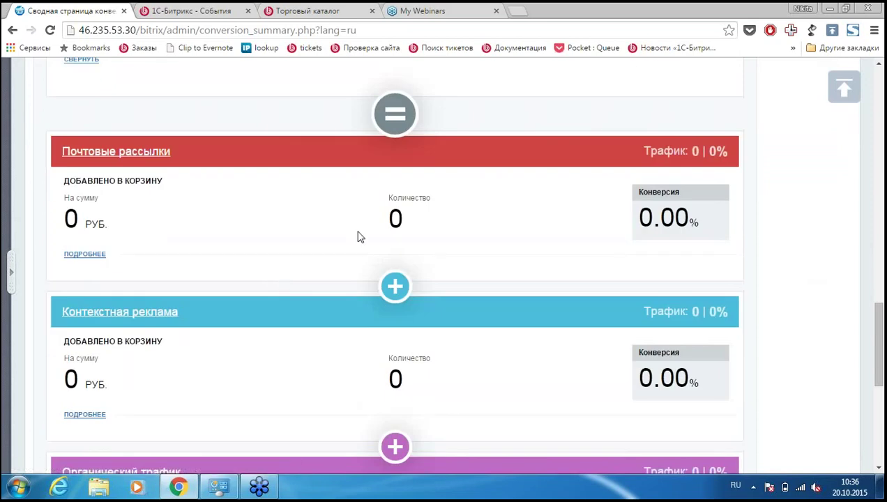
pyautogui.scroll(-1, 223, 266)
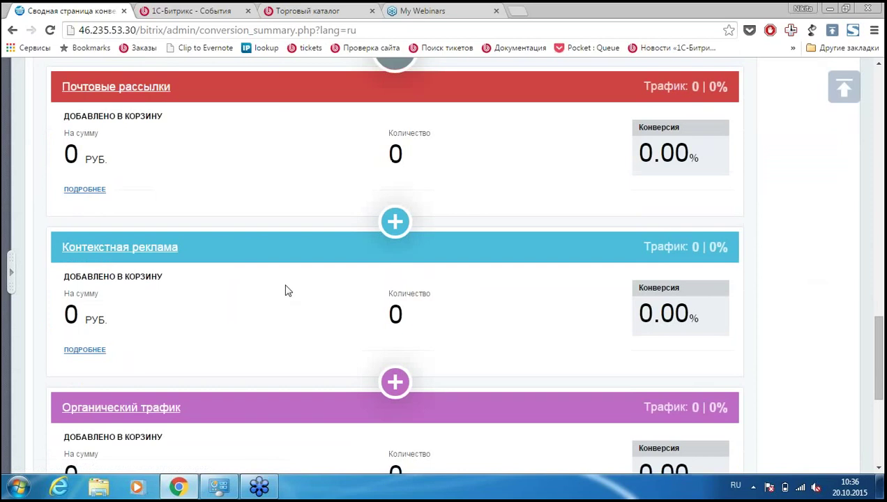
pyautogui.scroll(-1, 274, 290)
pyautogui.scroll(-2, 275, 290)
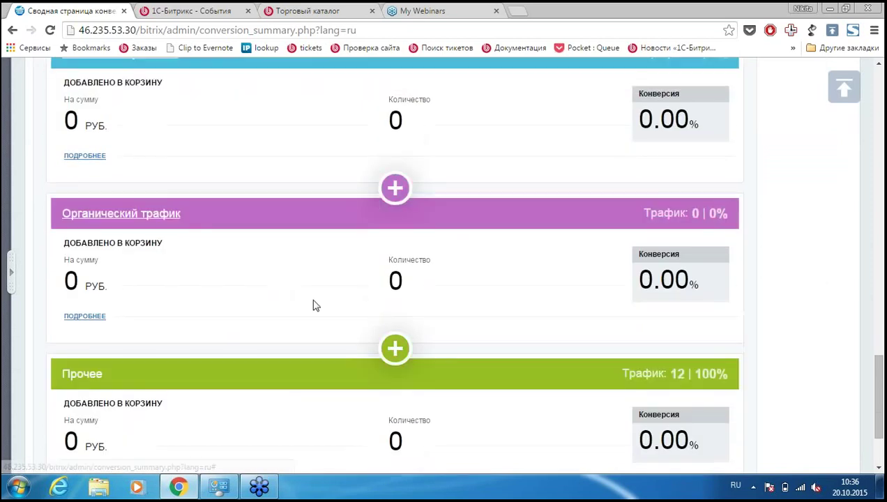
pyautogui.scroll(1, 314, 304)
pyautogui.scroll(-2, 281, 291)
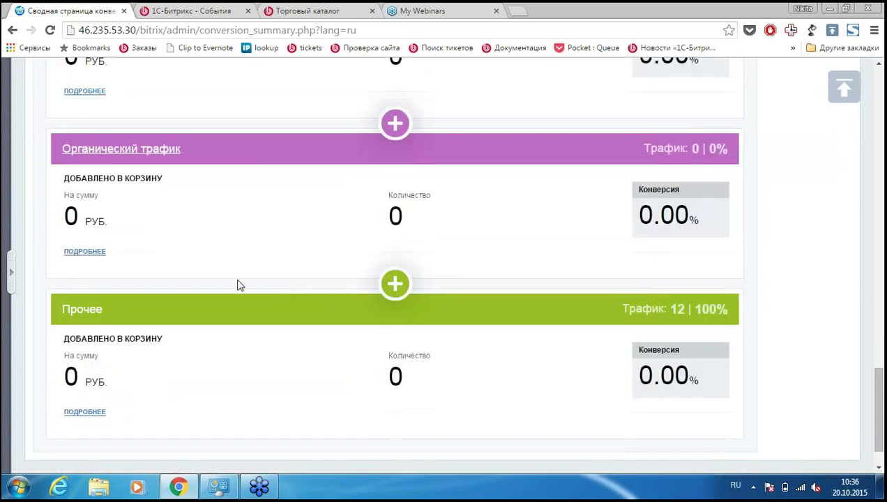
pyautogui.click(10, 271)
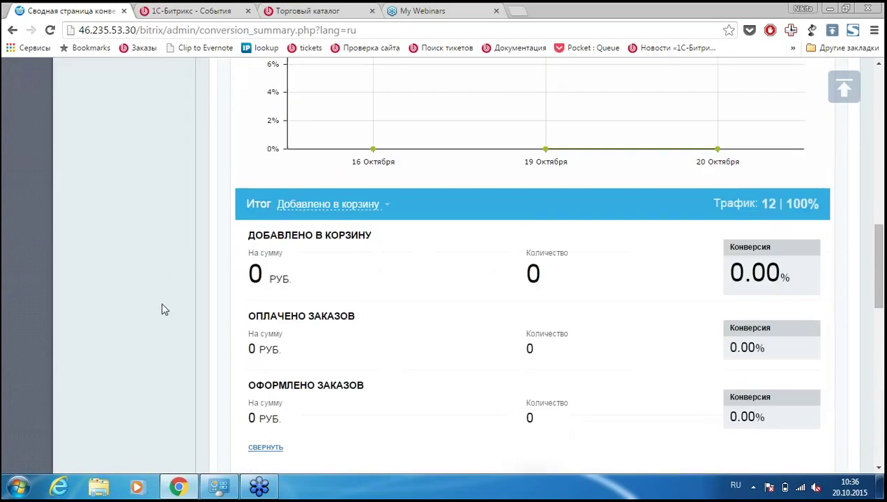
# Open the Email-маркетинг list of mailings and start adding a mailing through the wizard.
pyautogui.scroll(10, 161, 301)
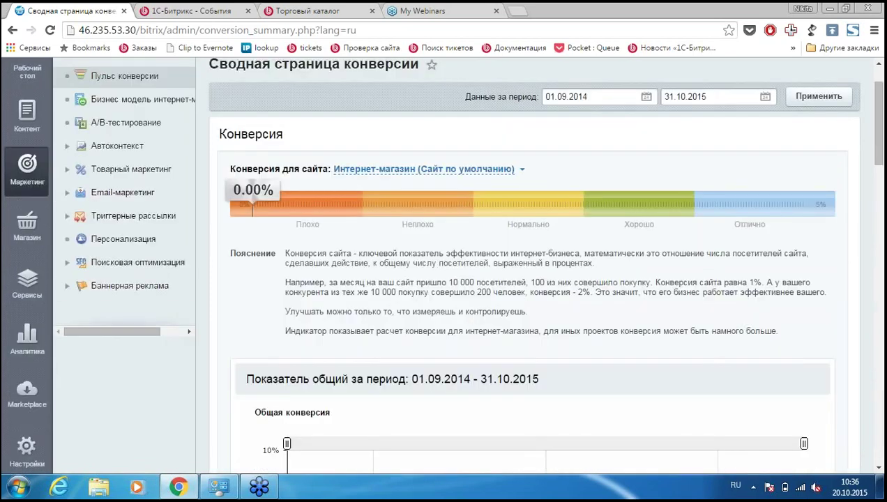
pyautogui.click(129, 195)
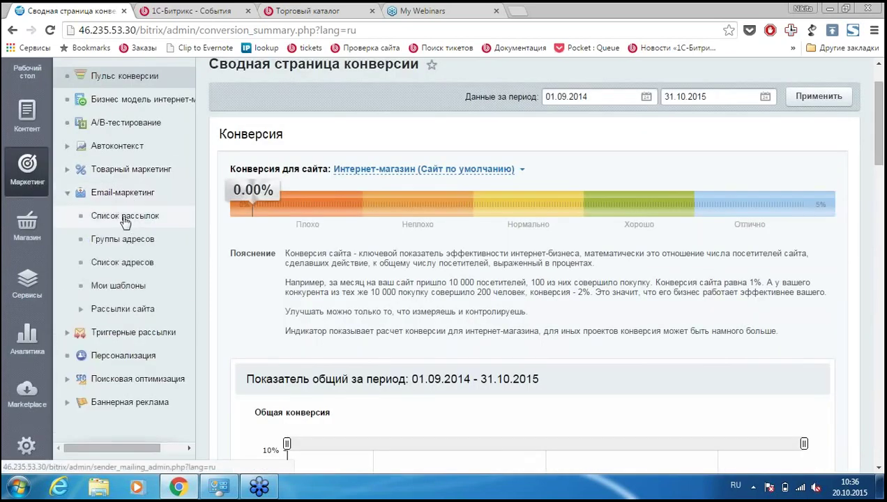
pyautogui.click(124, 218)
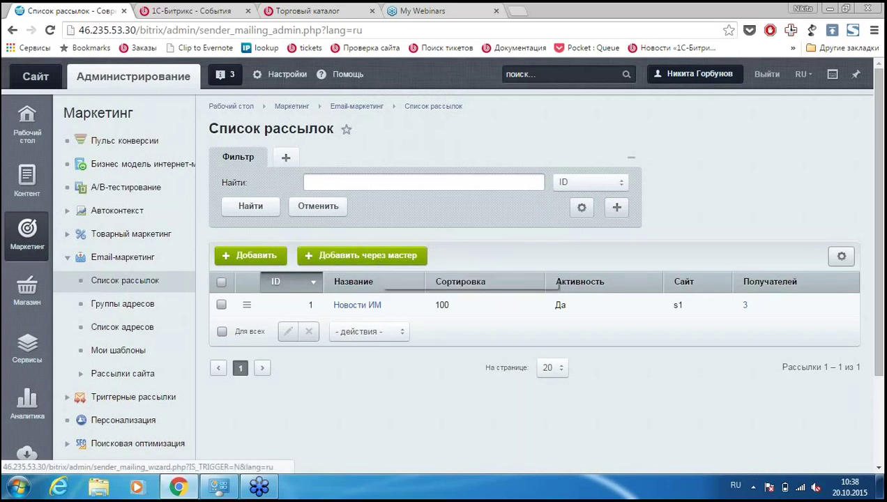
pyautogui.click(364, 258)
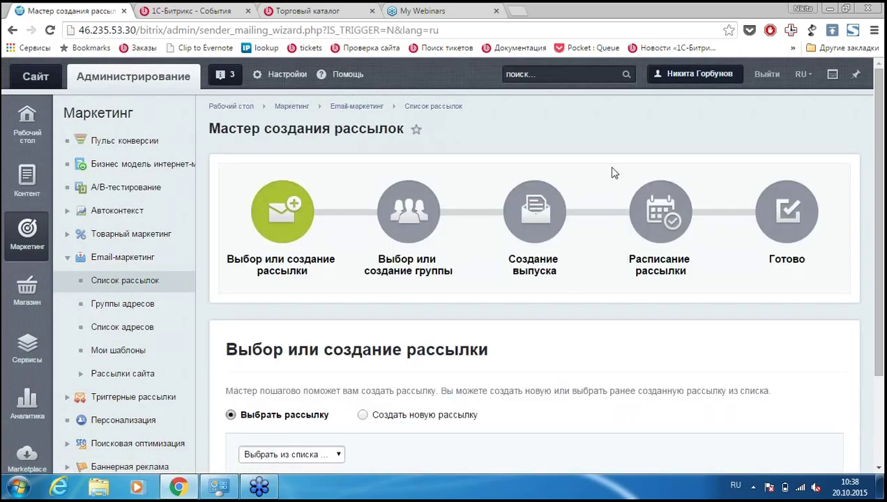
# Create a new mailing named "Дайджест Интернет-магазина" and continue to the recipient group stage.
pyautogui.scroll(-1, 613, 173)
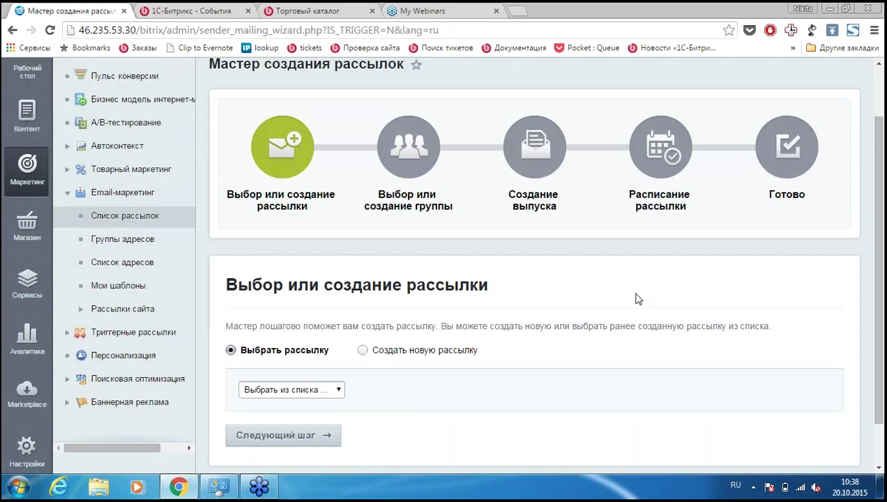
pyautogui.click(364, 350)
pyautogui.scroll(-2, 564, 279)
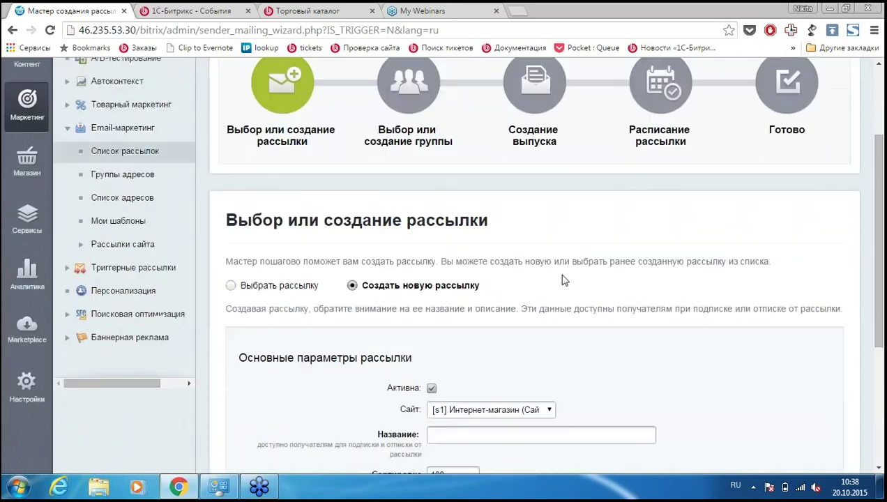
pyautogui.scroll(-1, 570, 277)
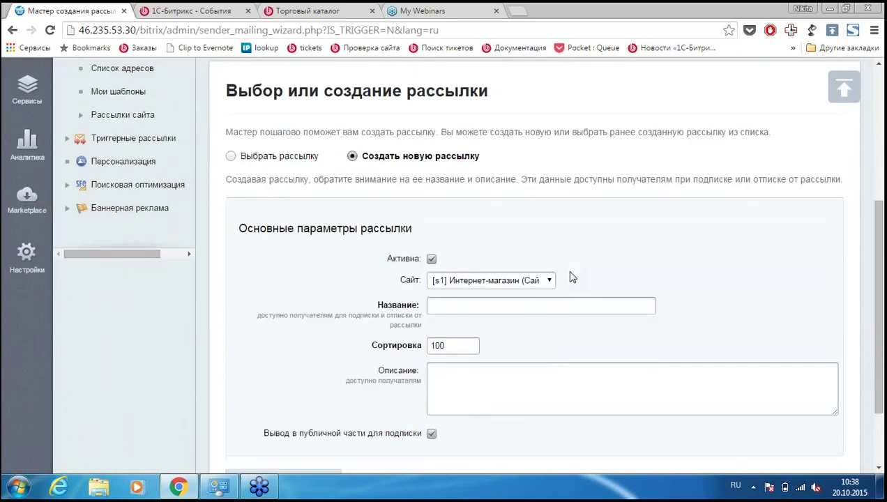
pyautogui.scroll(-1, 571, 276)
pyautogui.click(506, 241)
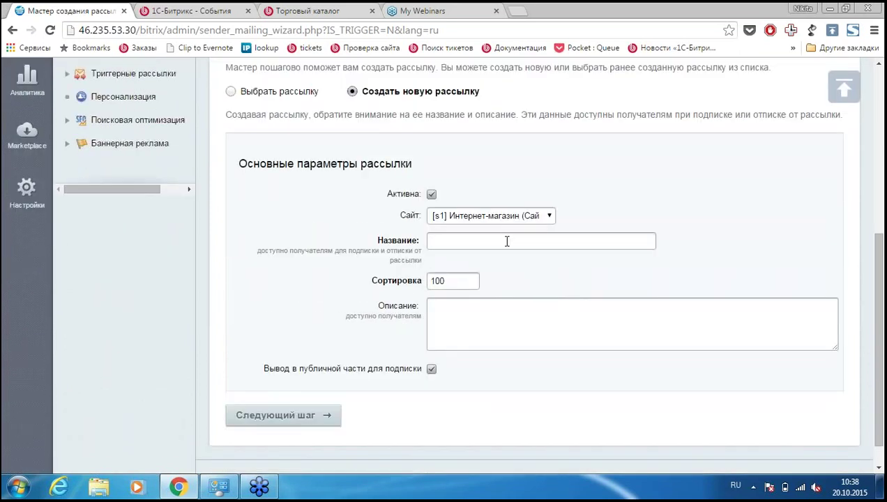
pyautogui.write('Дайджест Интернет-магазина')
pyautogui.click(299, 417)
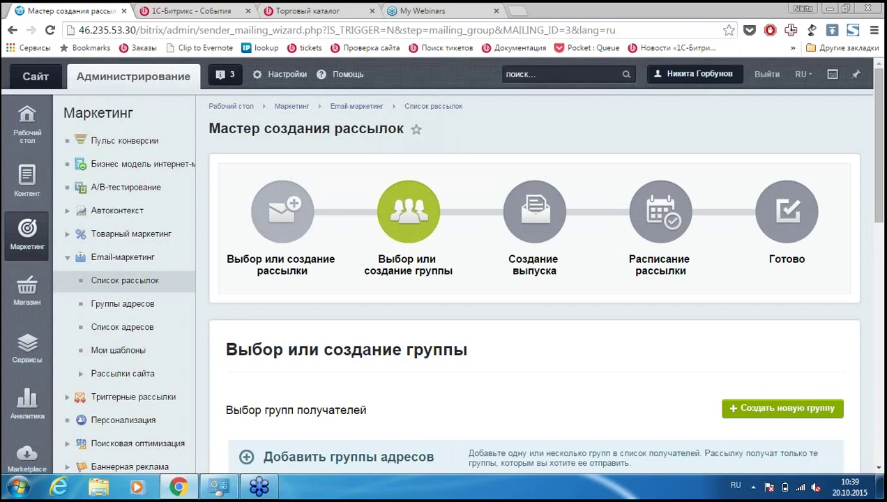
# Select the Покупатели group in the list of all groups under Добавить группы адресов.
pyautogui.scroll(-2, 438, 460)
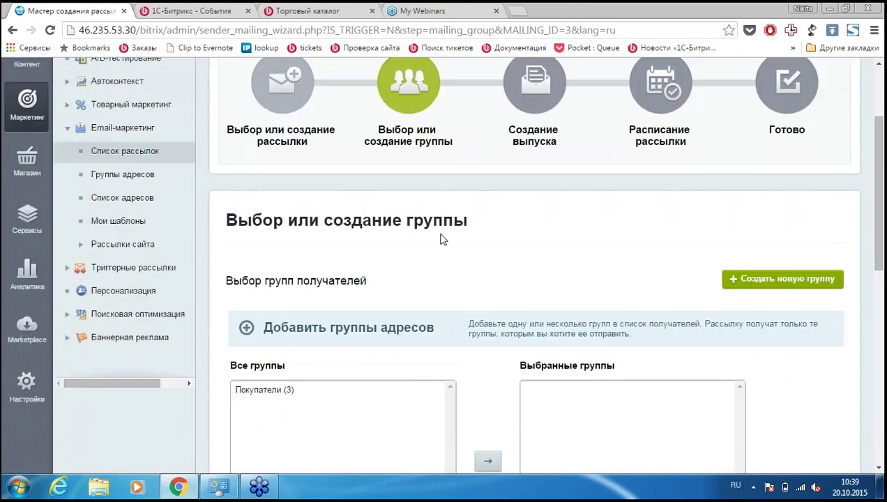
pyautogui.scroll(-1, 490, 212)
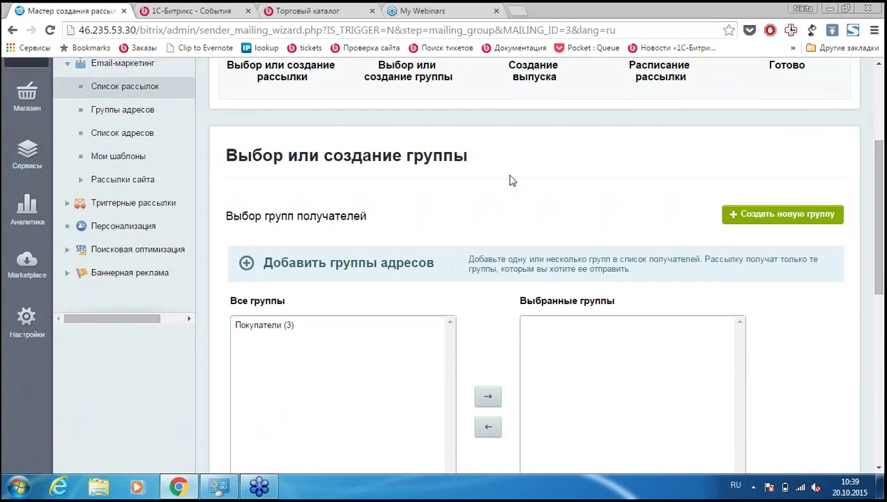
pyautogui.scroll(-1, 510, 181)
pyautogui.scroll(-1, 510, 180)
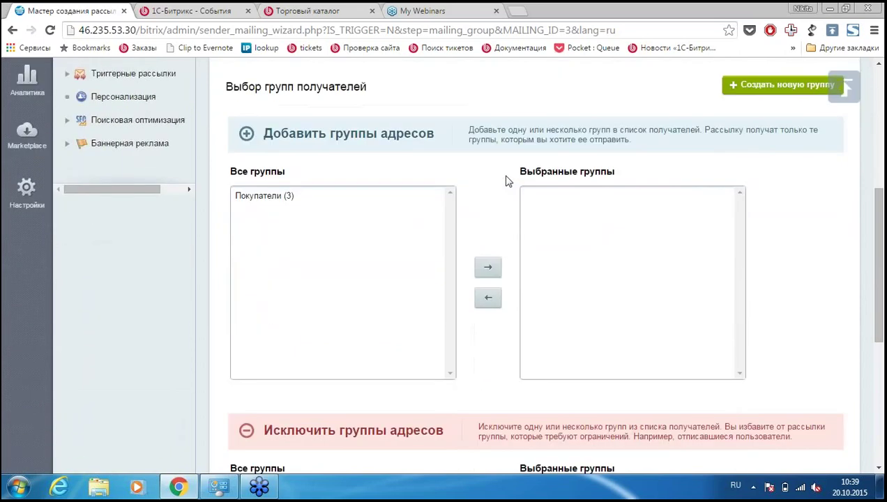
pyautogui.scroll(1, 528, 197)
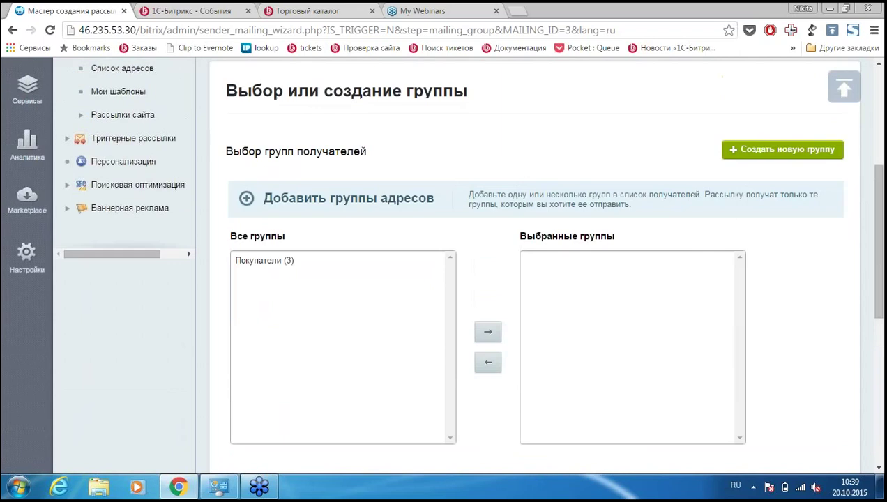
pyautogui.click(272, 263)
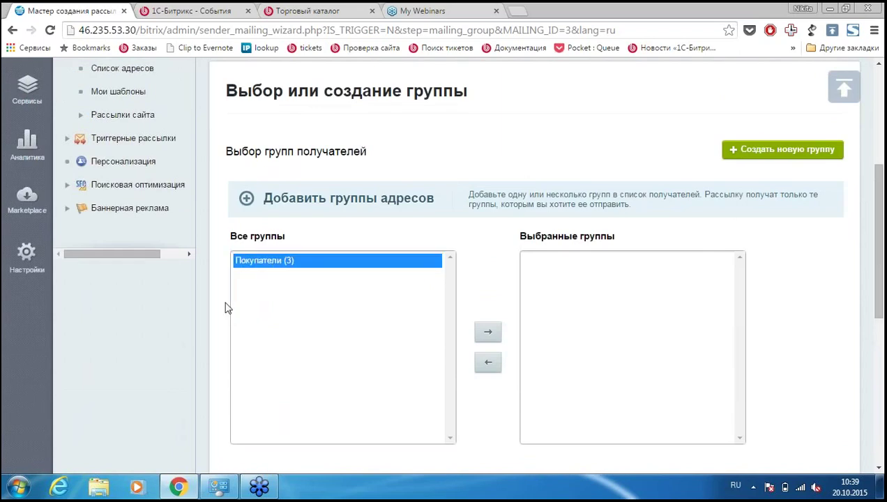
# Examine the new address group form and its available recipient filter sources, leaving it without saving.
pyautogui.click(780, 153)
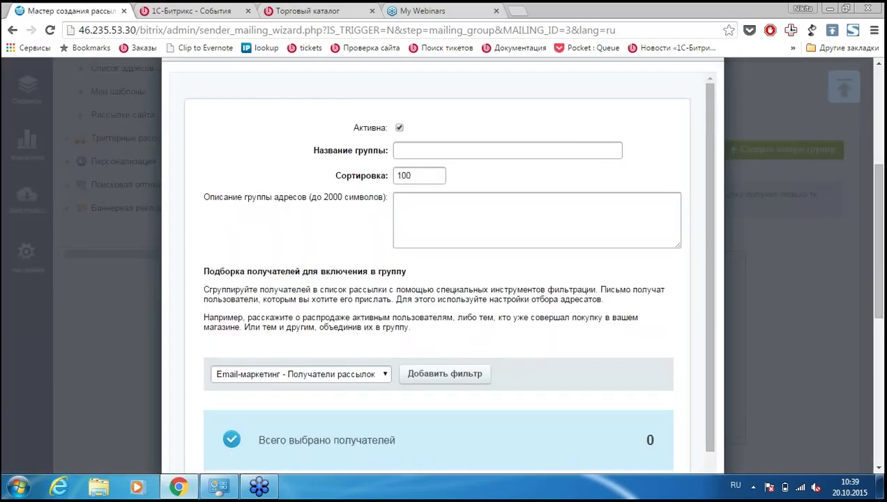
pyautogui.scroll(-2, 333, 174)
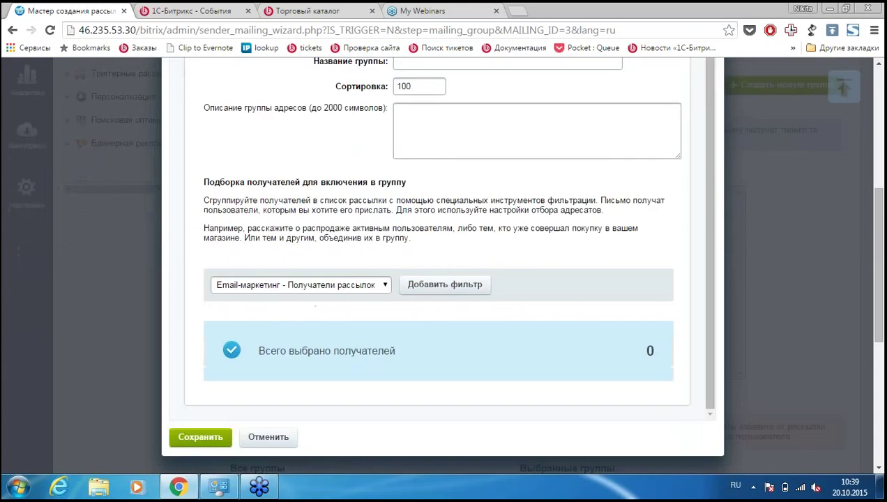
pyautogui.click(335, 287)
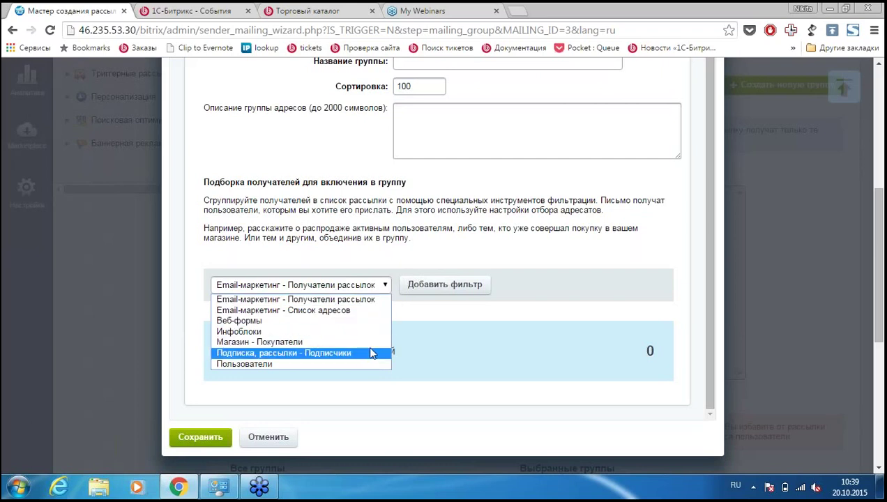
pyautogui.click(405, 359)
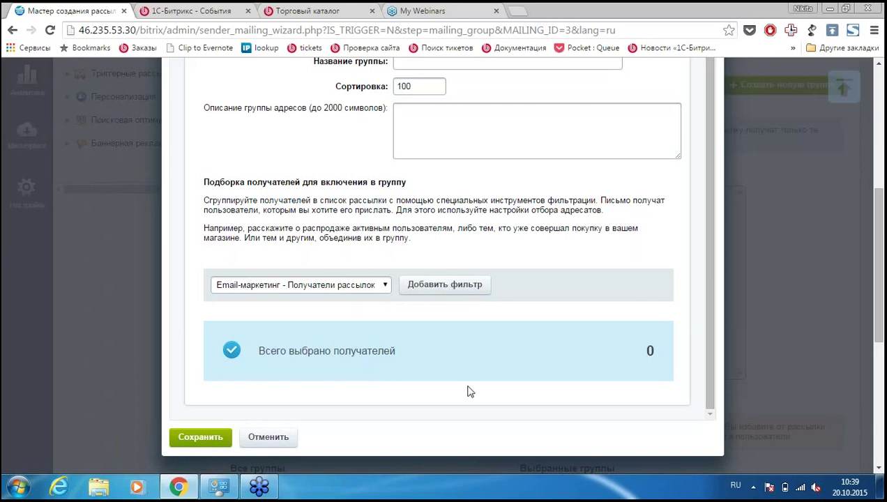
pyautogui.scroll(5, 599, 379)
pyautogui.scroll(-5, 599, 379)
pyautogui.click(273, 437)
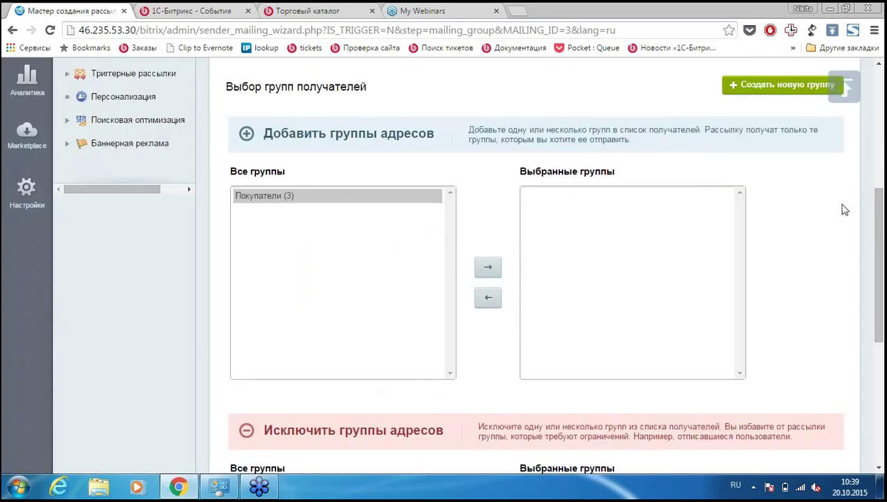
# Review the wizard sections for including and excluding address groups.
pyautogui.scroll(-1, 833, 209)
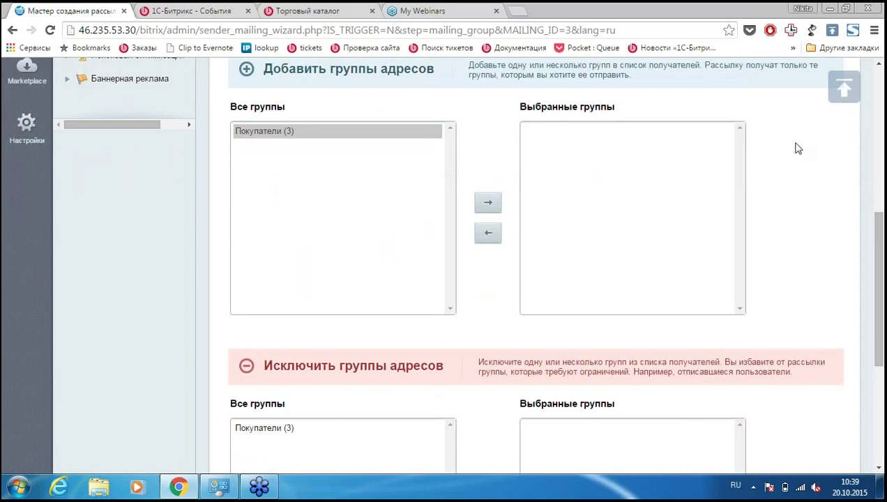
pyautogui.scroll(-2, 793, 155)
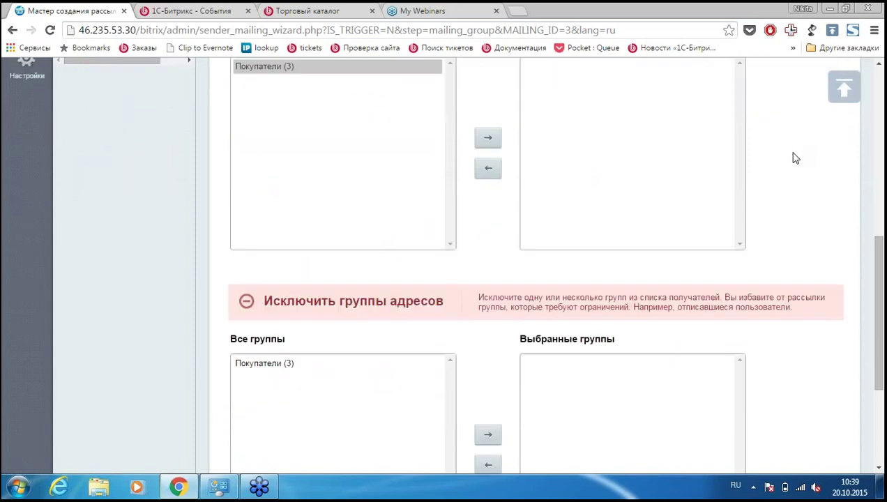
pyautogui.scroll(2, 795, 157)
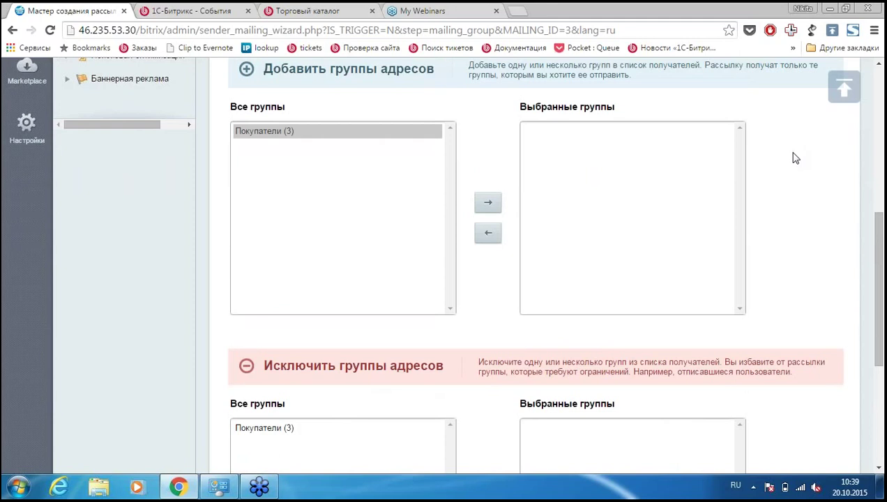
pyautogui.scroll(-1, 795, 158)
pyautogui.scroll(-2, 795, 158)
pyautogui.scroll(3, 795, 158)
pyautogui.scroll(-4, 771, 208)
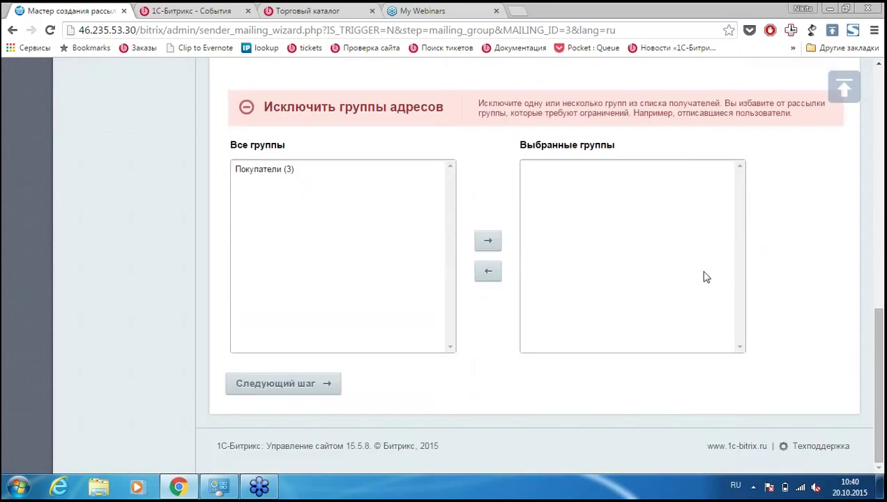
# Add the Покупатели group to the mailing's selected recipients and continue to the issue creation stage.
pyautogui.scroll(4, 341, 303)
pyautogui.click(488, 202)
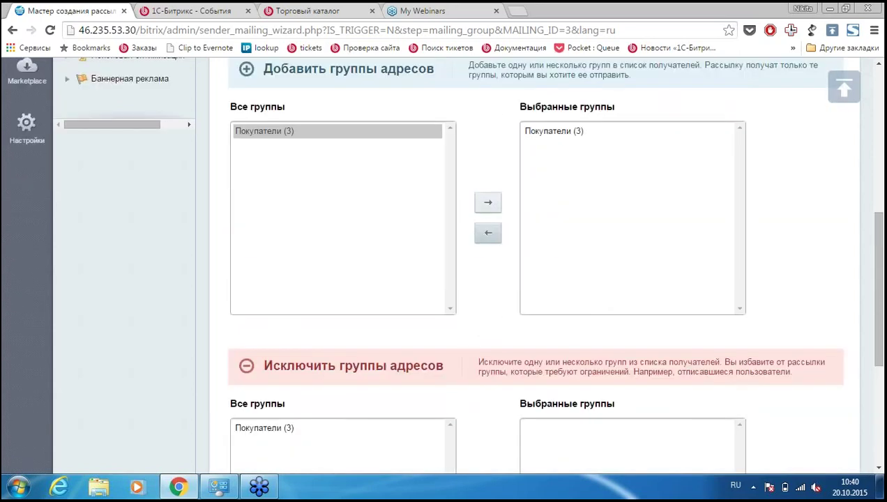
pyautogui.scroll(-3, 815, 156)
pyautogui.scroll(4, 815, 153)
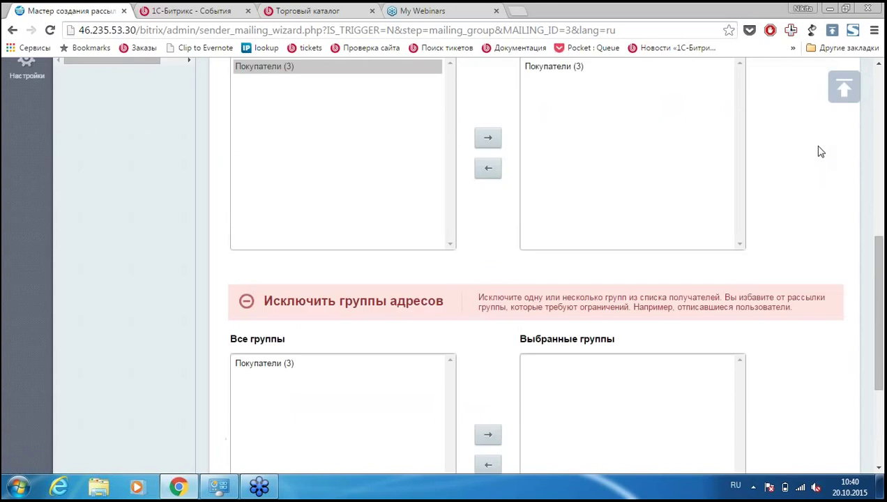
pyautogui.scroll(-1, 844, 315)
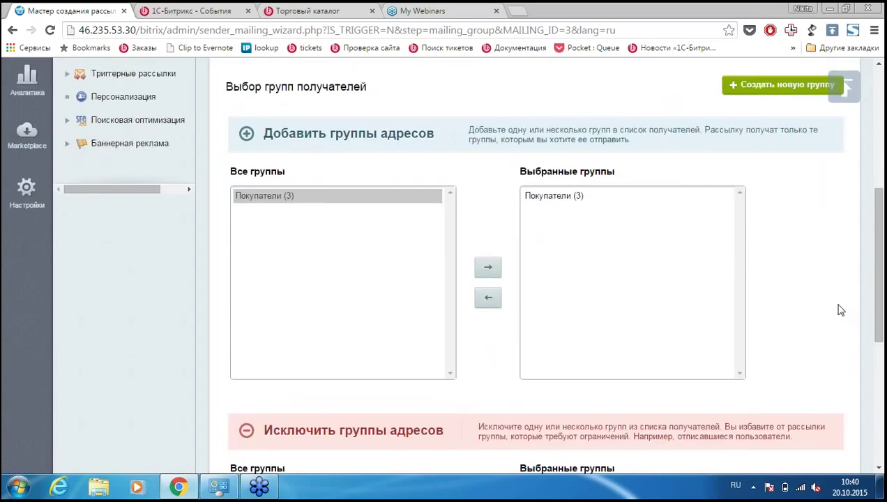
pyautogui.scroll(-4, 840, 309)
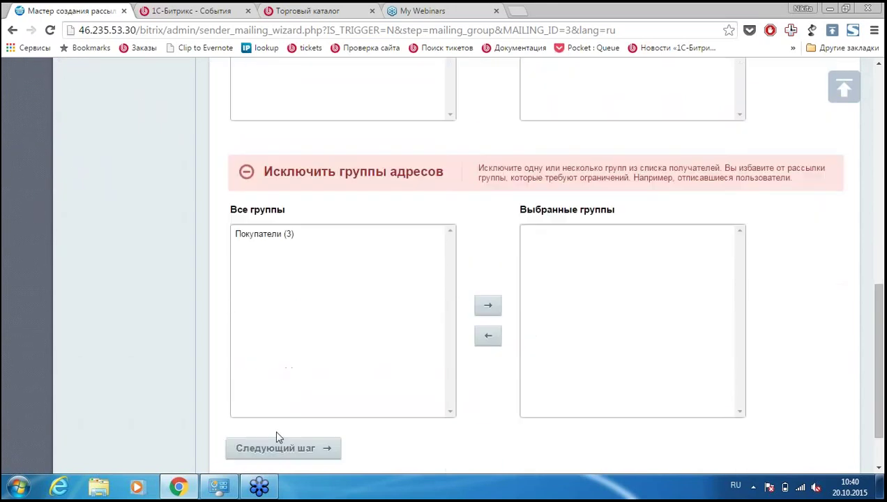
pyautogui.click(277, 449)
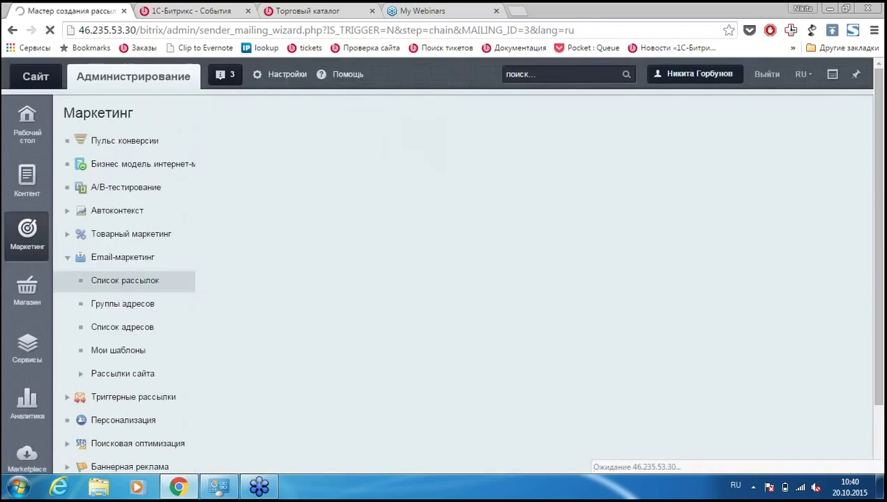
# Choose the stock template "3 столбца-1" for the mailing issue.
pyautogui.scroll(-2, 396, 200)
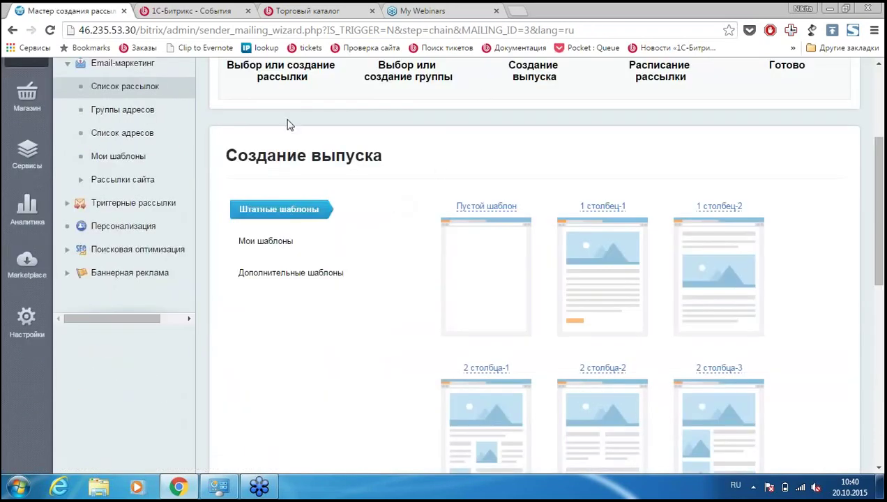
pyautogui.scroll(1, 475, 134)
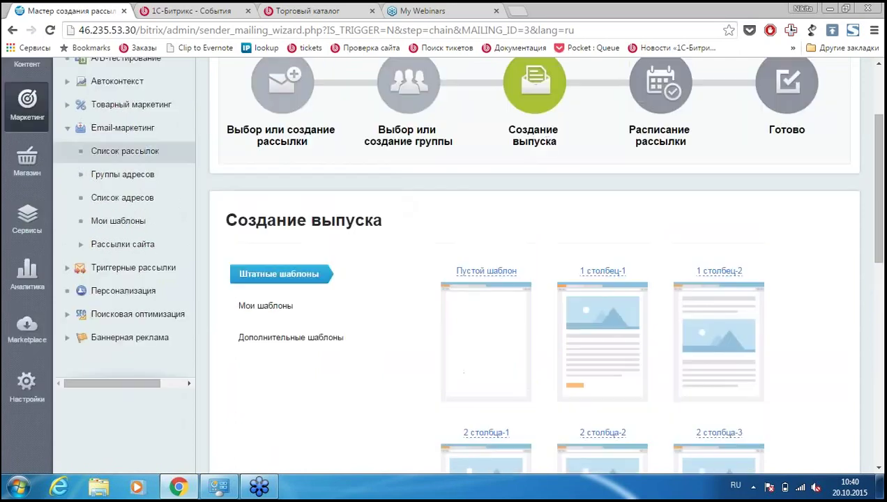
pyautogui.scroll(-2, 453, 190)
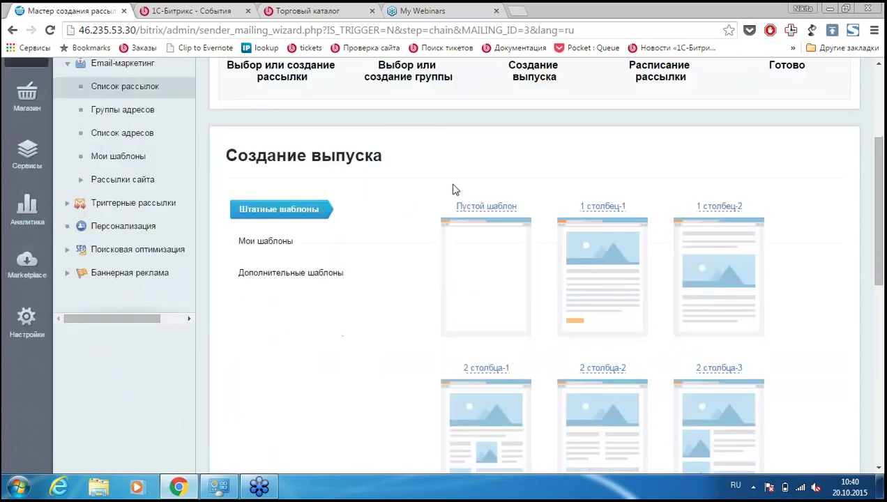
pyautogui.scroll(-1, 413, 145)
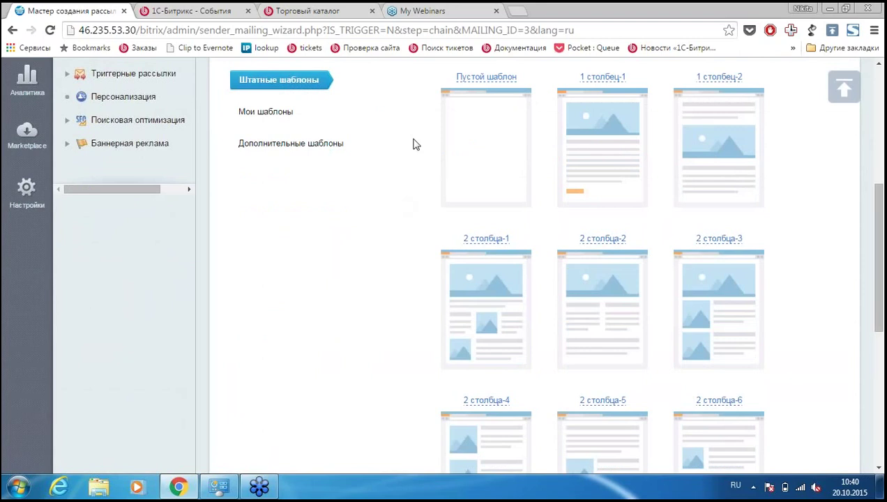
pyautogui.scroll(-5, 413, 145)
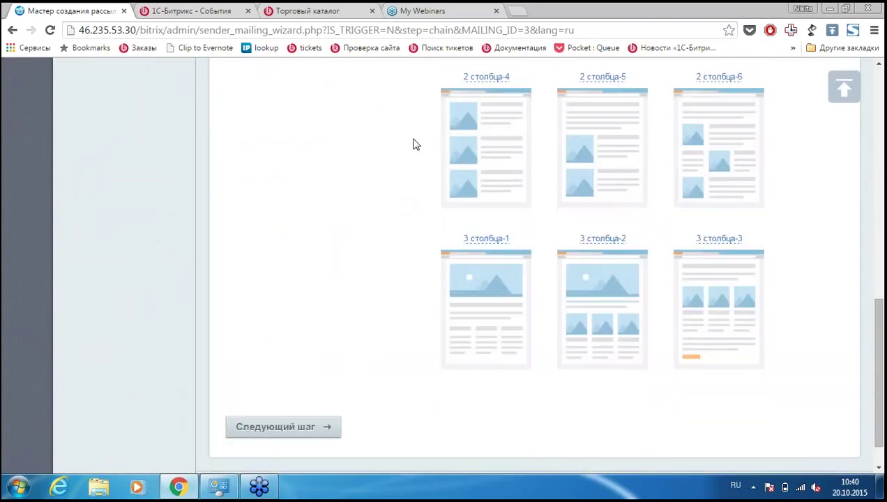
pyautogui.click(503, 300)
pyautogui.scroll(1, 579, 290)
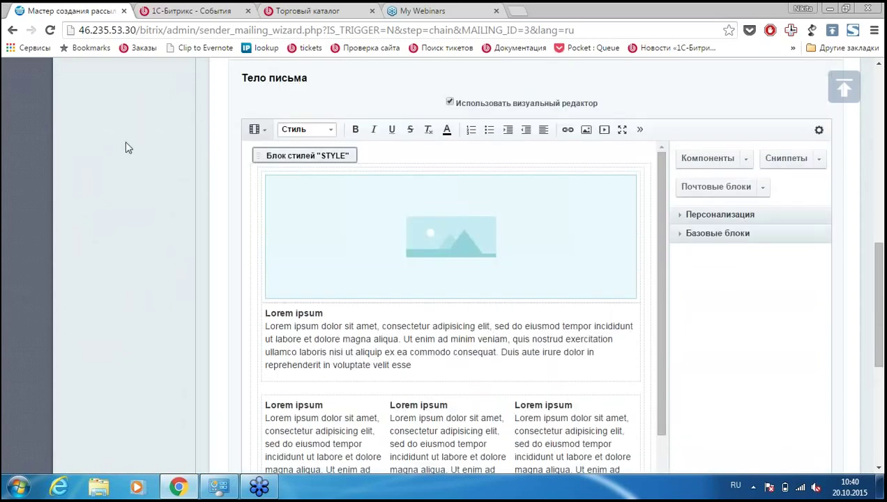
pyautogui.scroll(1, 403, 156)
pyautogui.scroll(4, 540, 174)
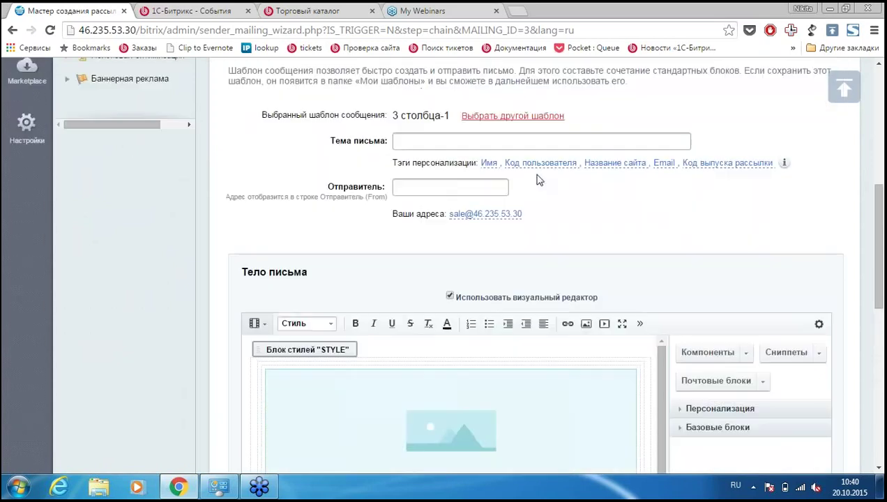
# Examine the letter body's HTML source with the visual editor turned off, and turn the visual editor back on.
pyautogui.scroll(-2, 440, 297)
pyautogui.click(450, 297)
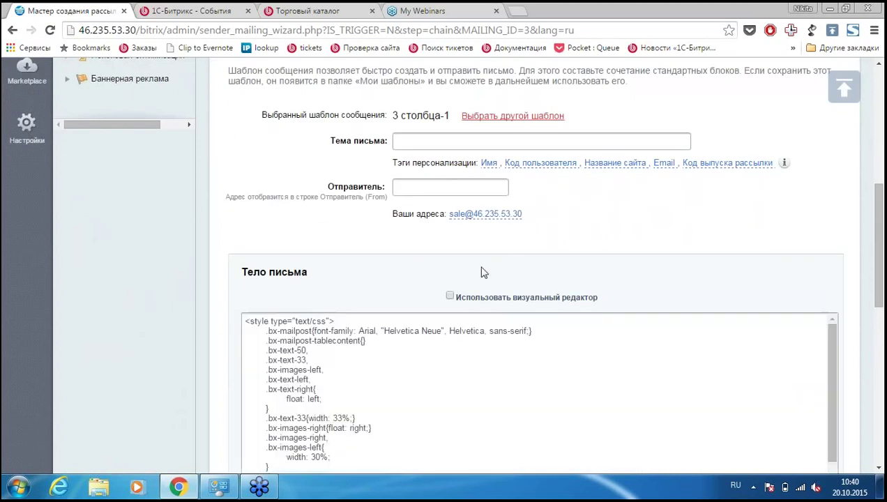
pyautogui.scroll(-2, 481, 271)
pyautogui.scroll(-2, 125, 251)
pyautogui.scroll(3, 279, 237)
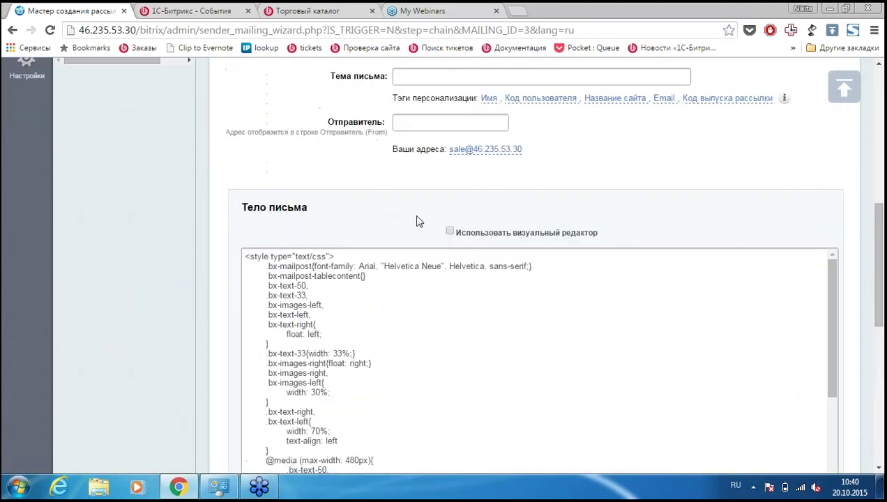
pyautogui.click(449, 232)
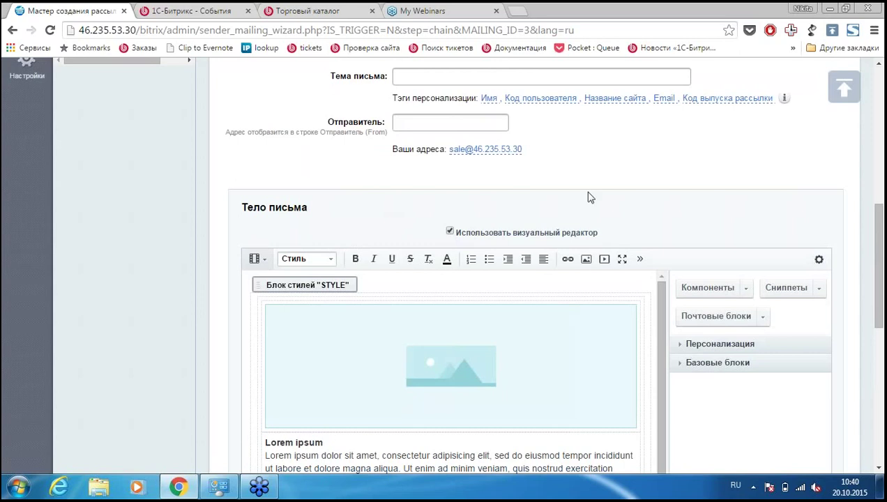
# Set the letter subject to "Дайджет сайта" followed by the site name personalization tag #SITE_NAME#.
pyautogui.scroll(1, 587, 197)
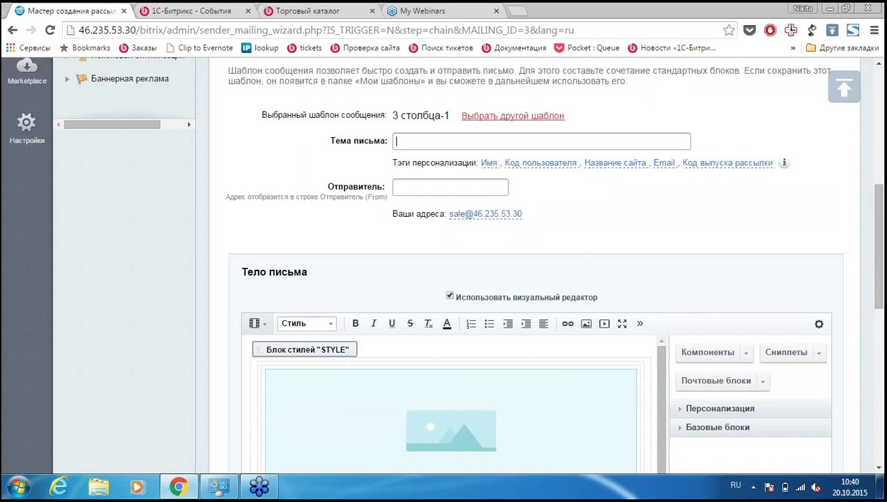
pyautogui.write('Уважаемый')
pyautogui.hotkey('ctrl', 'a')
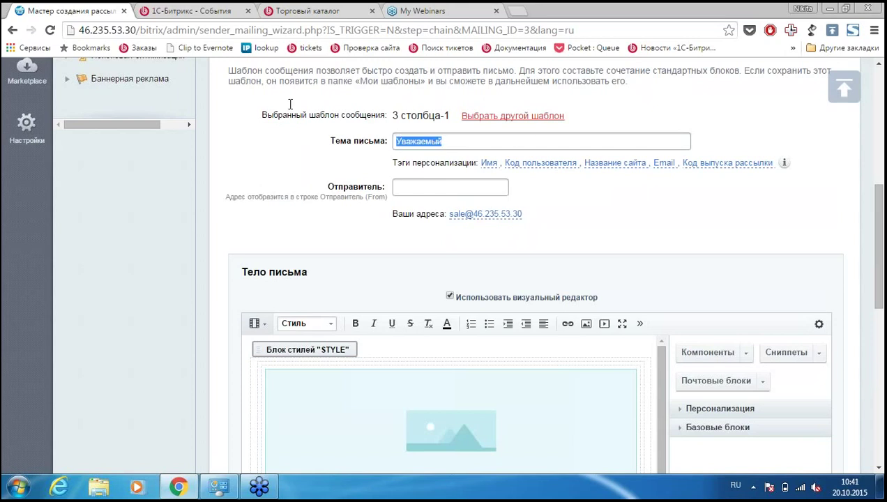
pyautogui.write('Дайд')
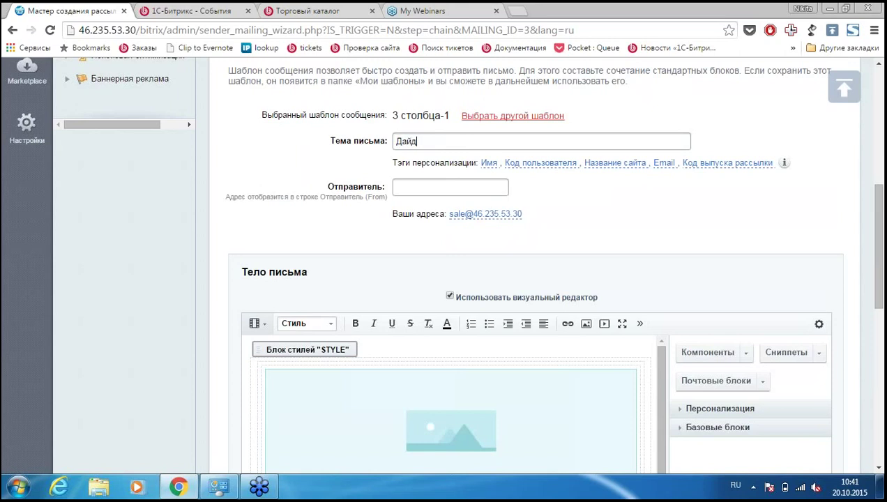
pyautogui.write('жест сайта')
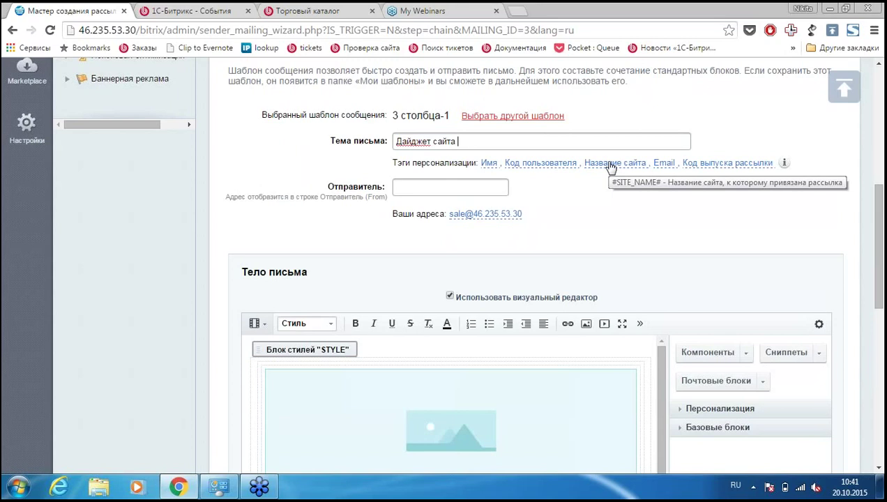
pyautogui.click(610, 165)
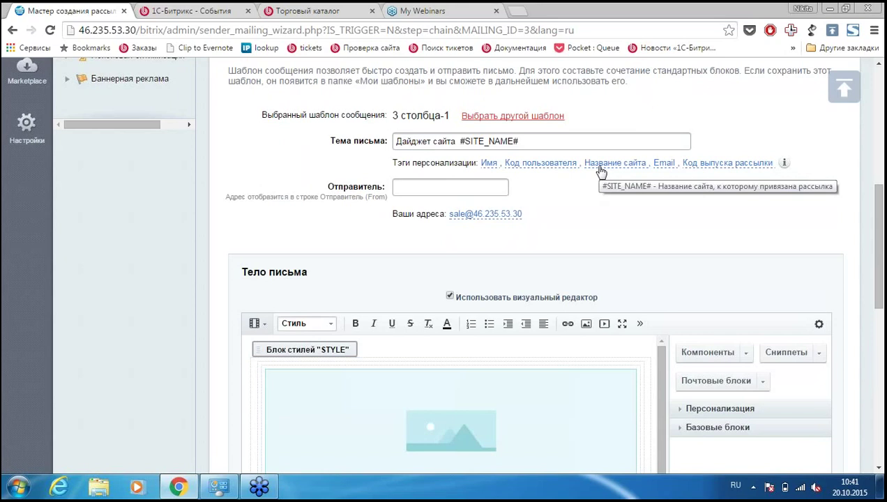
# Delete the full-width Lorem ipsum heading and paragraph directly below the banner image in the letter body.
pyautogui.scroll(-1, 637, 225)
pyautogui.scroll(-1, 214, 198)
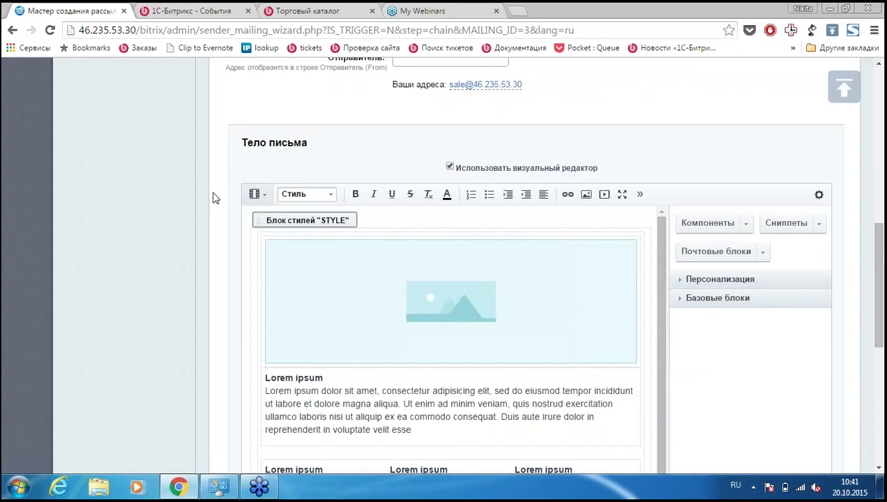
pyautogui.scroll(-2, 214, 198)
pyautogui.click(402, 212)
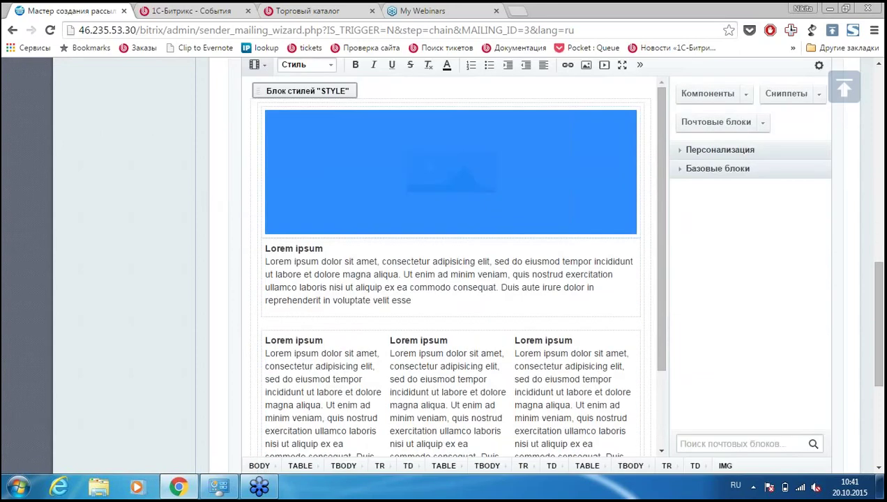
pyautogui.click(399, 260)
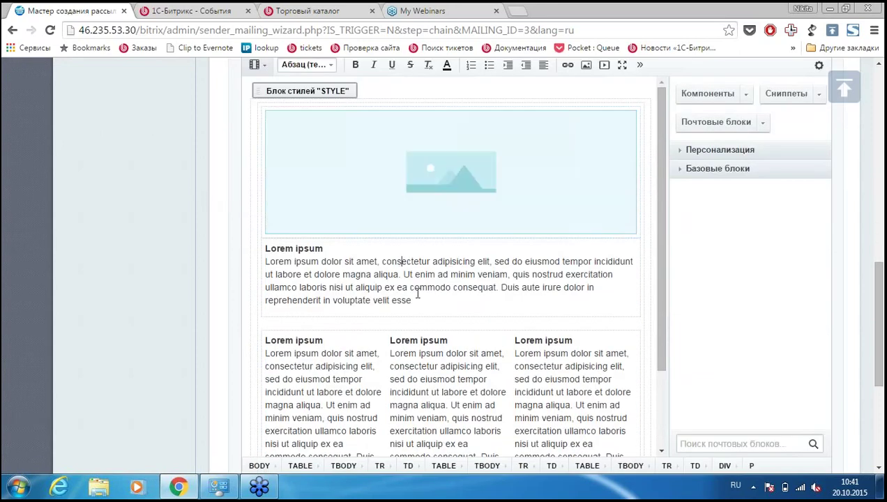
pyautogui.click(455, 304)
pyautogui.moveTo(455, 304); pyautogui.dragTo(264, 249)
pyautogui.press('Delete')
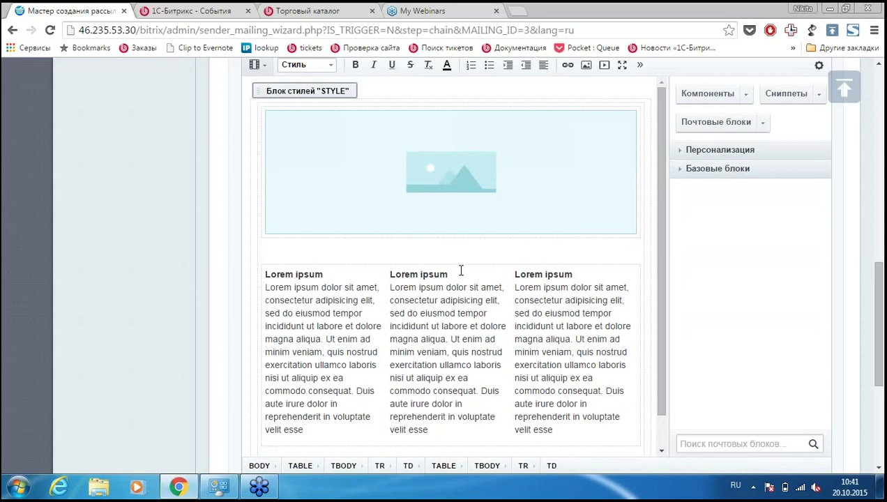
# Insert the content component "Список новостей для почты" into the empty area between the banner image and the text columns.
pyautogui.scroll(1, 450, 245)
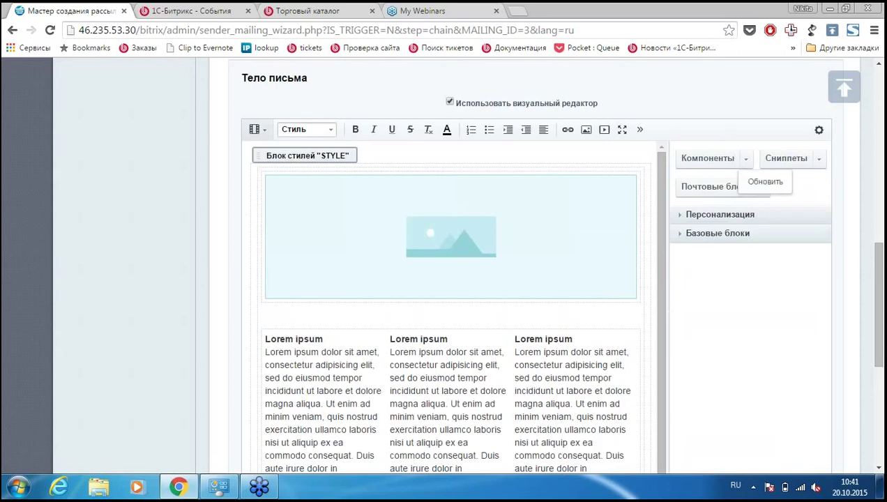
pyautogui.click(718, 159)
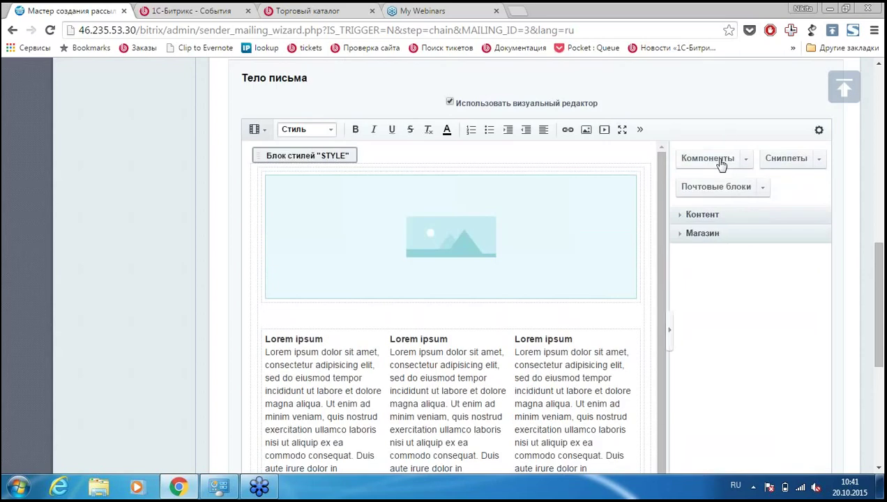
pyautogui.click(681, 217)
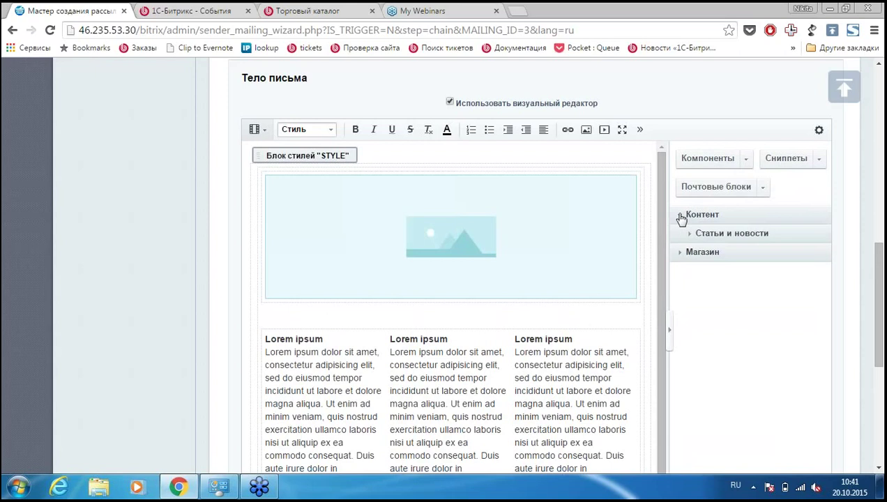
pyautogui.click(688, 234)
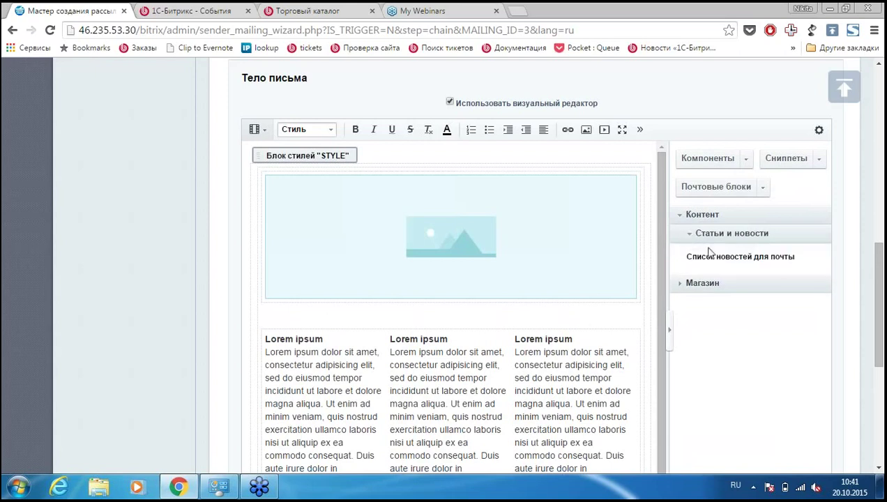
pyautogui.moveTo(713, 256); pyautogui.dragTo(507, 320)
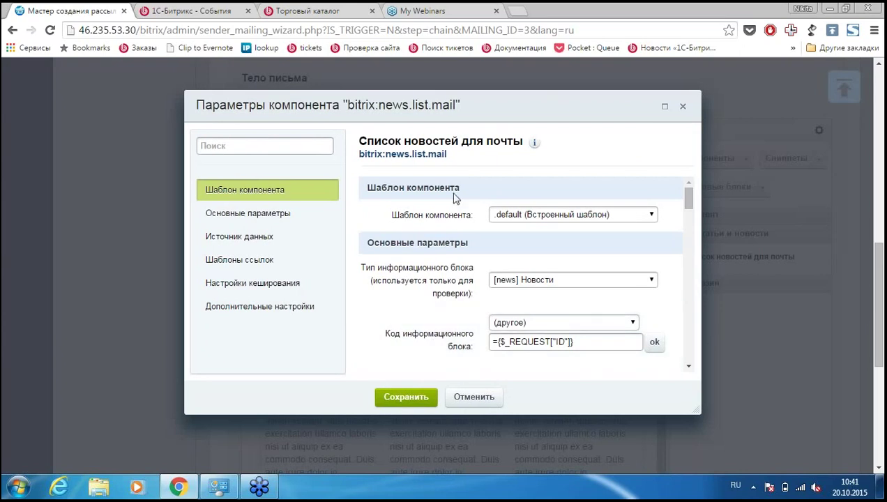
# Review the mail news list component's information block and sorting parameters, and save them with their preset values.
pyautogui.scroll(-1, 474, 203)
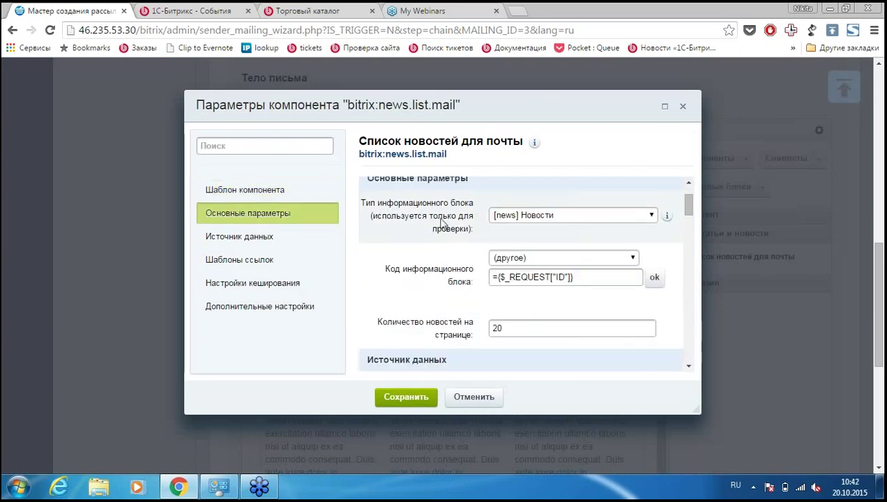
pyautogui.click(554, 216)
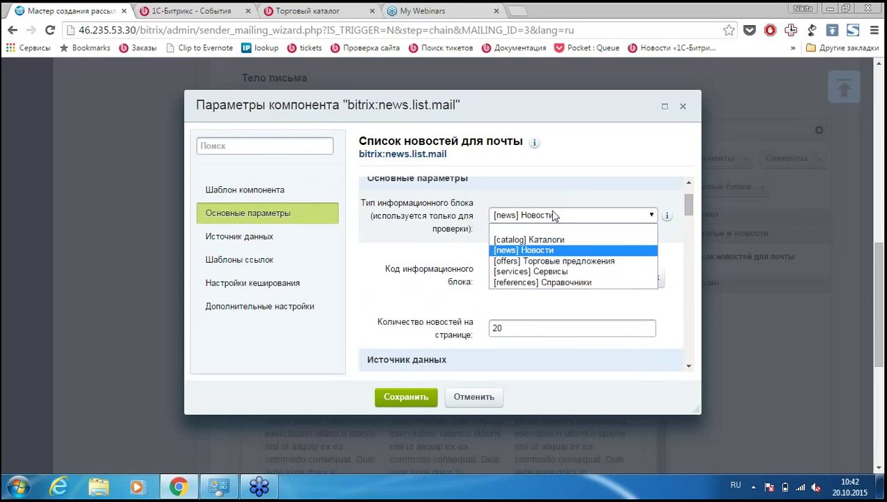
pyautogui.click(564, 199)
pyautogui.scroll(-1, 449, 209)
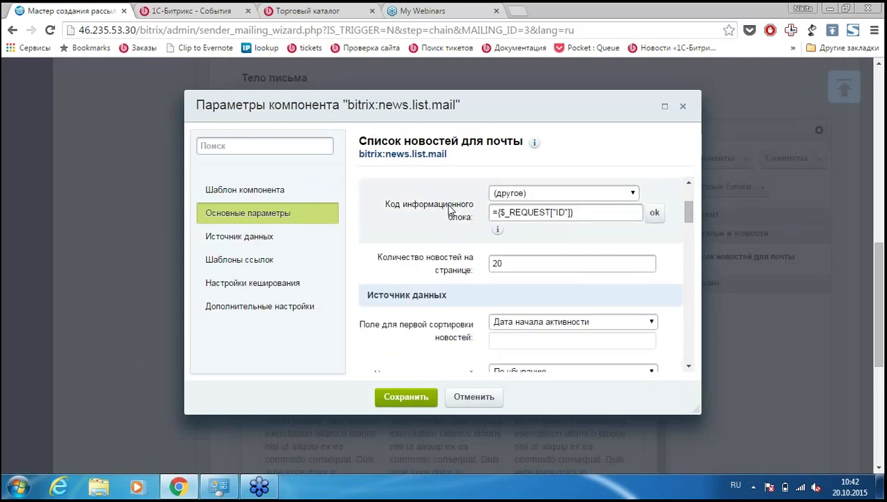
pyautogui.scroll(-2, 406, 278)
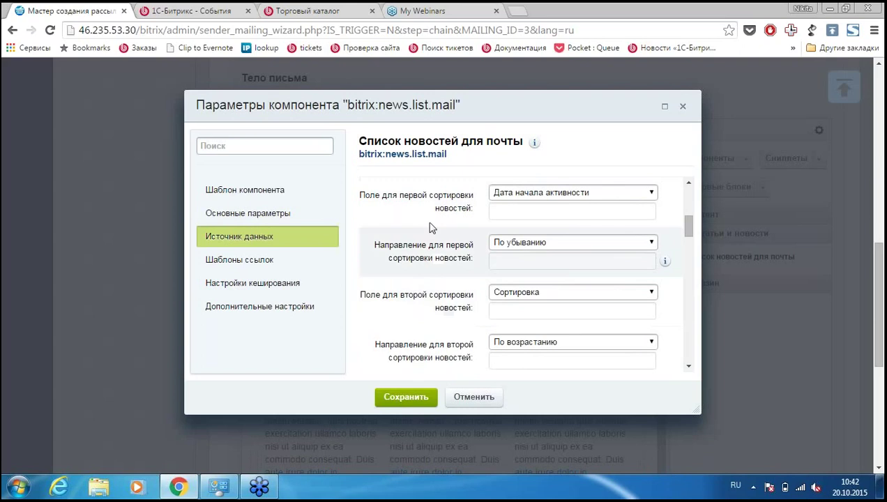
pyautogui.click(405, 397)
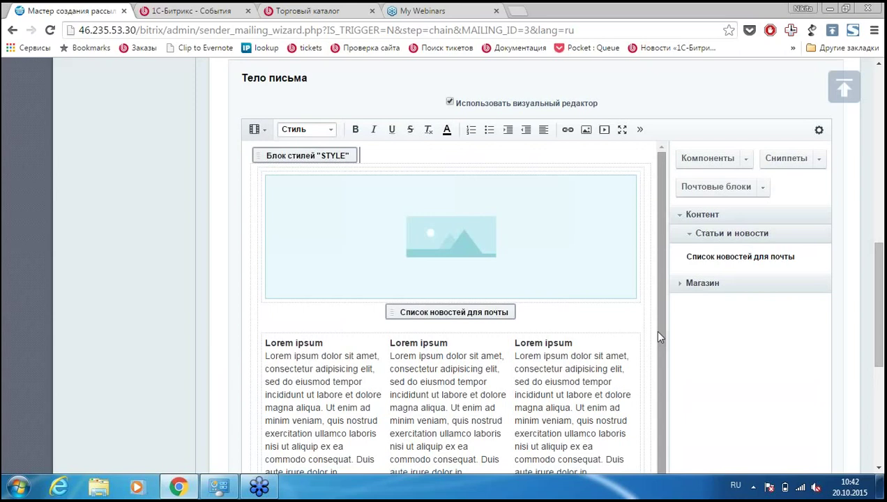
# Delete one of the three Lorem ipsum text columns below the news list component.
pyautogui.scroll(-3, 659, 292)
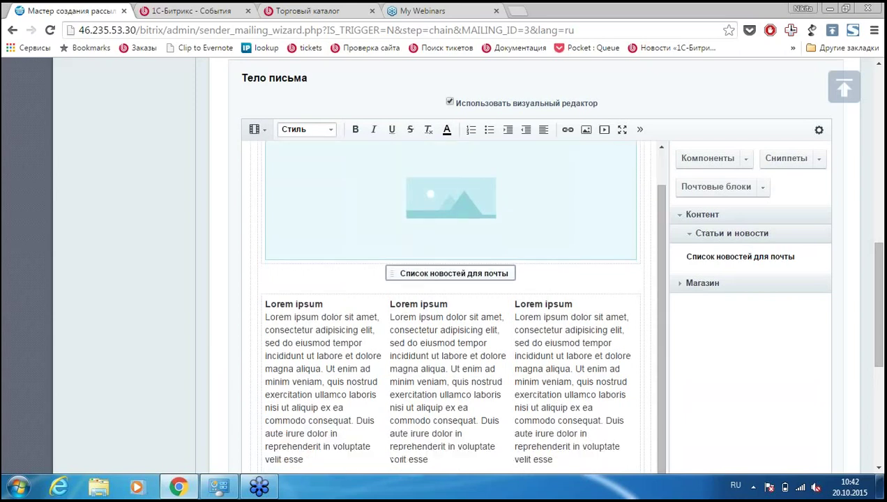
pyautogui.moveTo(323, 397); pyautogui.dragTo(263, 237)
pyautogui.press('Delete')
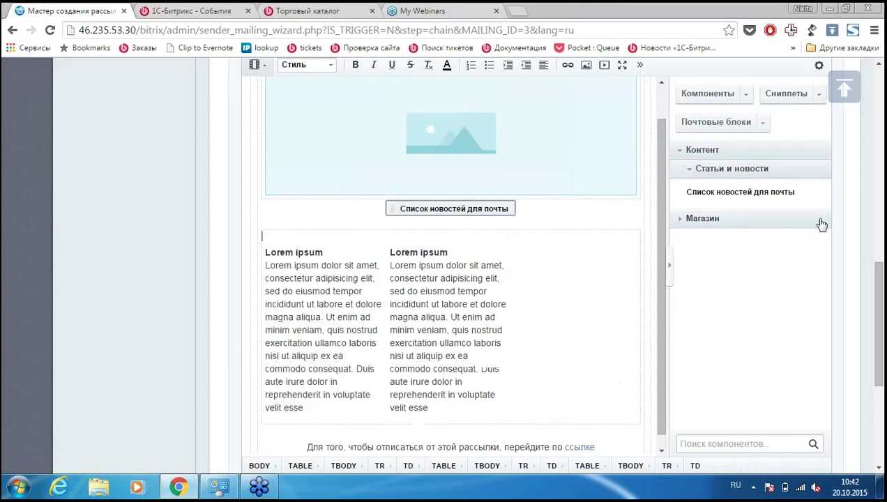
# Examine the available Магазин components, including those under Информация о товарах.
pyautogui.click(677, 220)
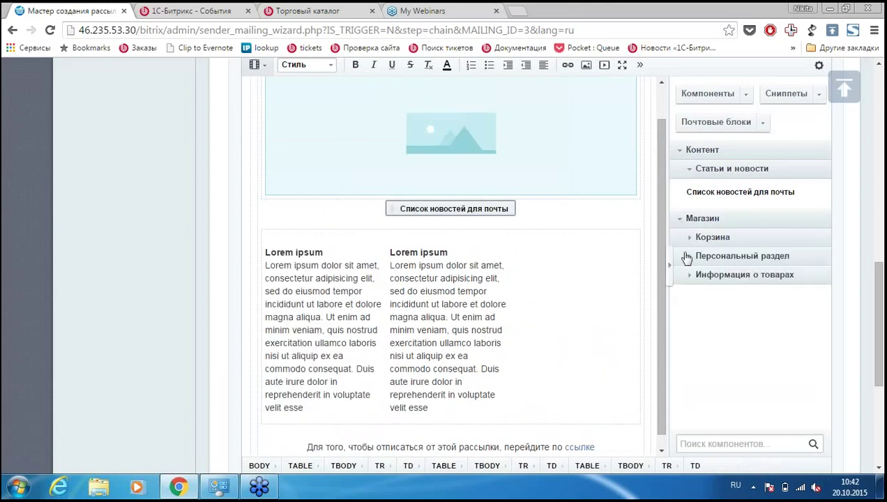
pyautogui.click(688, 276)
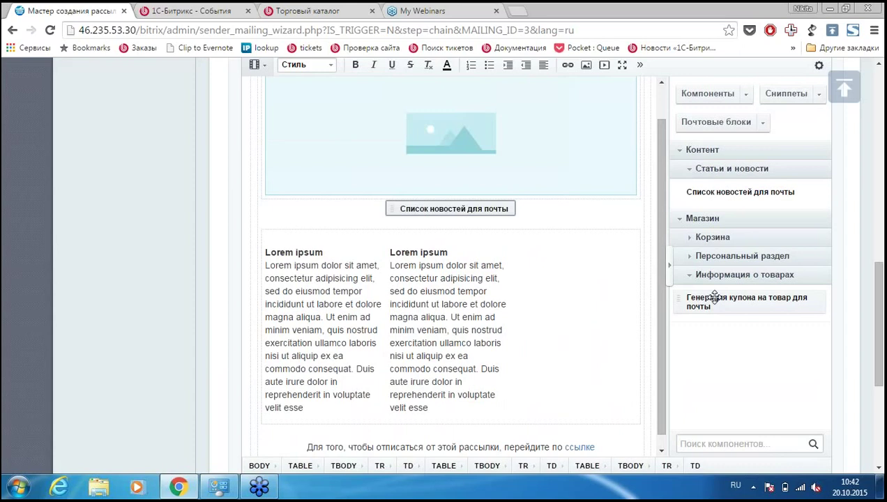
pyautogui.scroll(2, 718, 293)
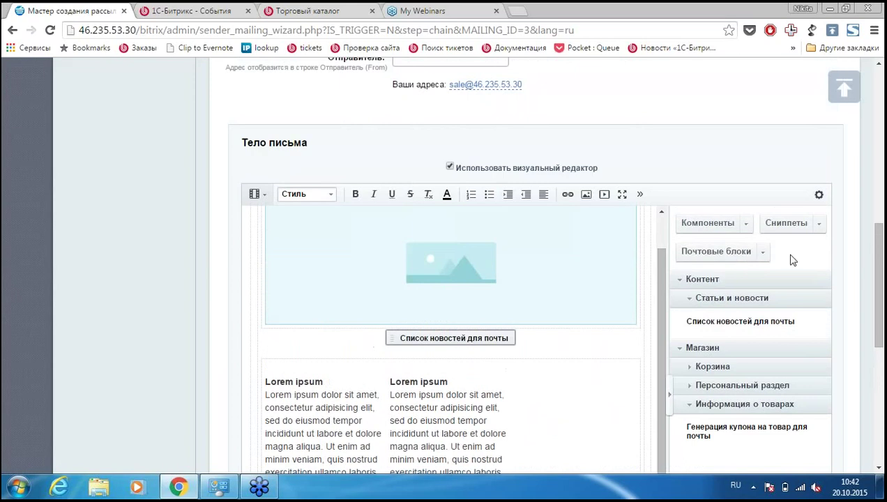
# Insert the personalization block Имя above the first text column and delete that column's Lorem ipsum heading.
pyautogui.click(728, 258)
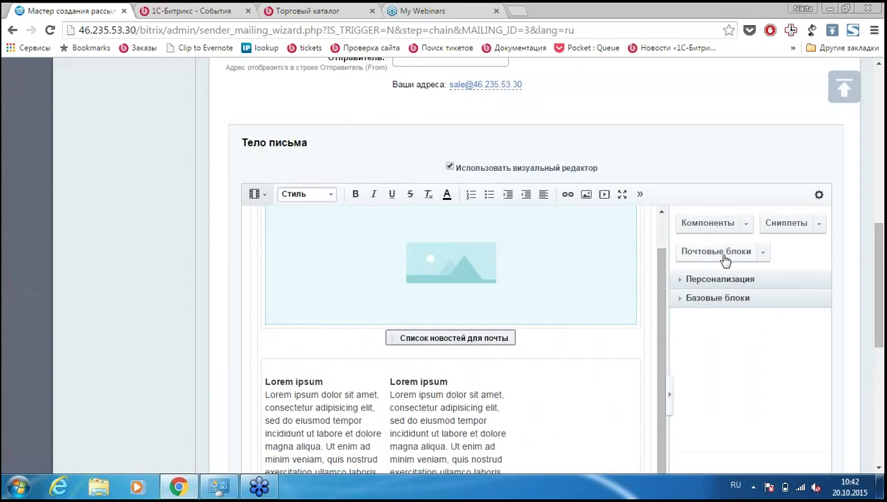
pyautogui.click(685, 284)
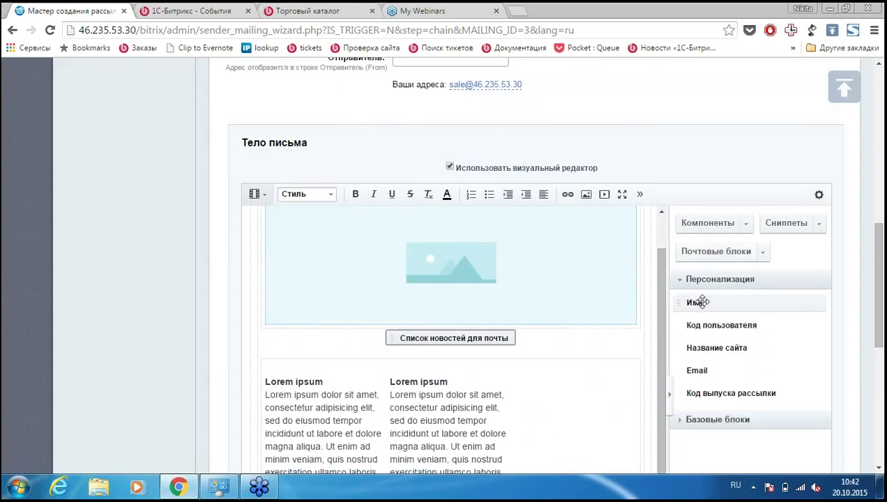
pyautogui.moveTo(697, 293); pyautogui.dragTo(274, 237)
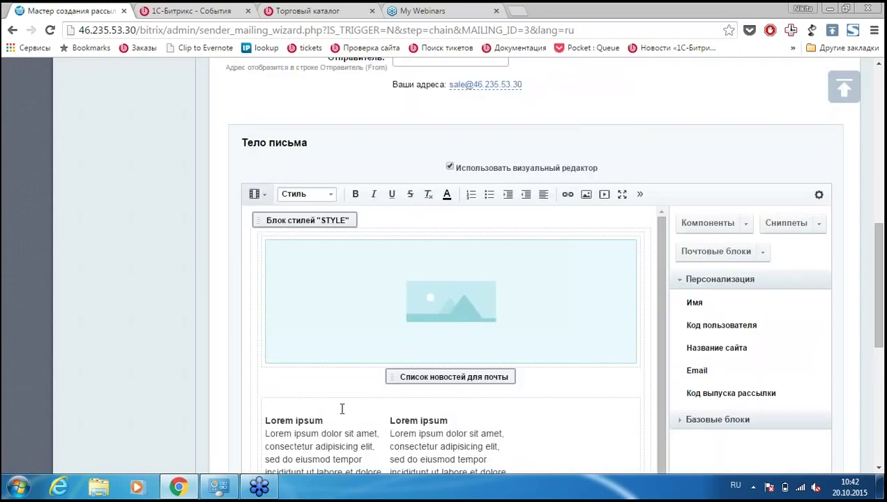
pyautogui.moveTo(323, 421); pyautogui.dragTo(266, 420)
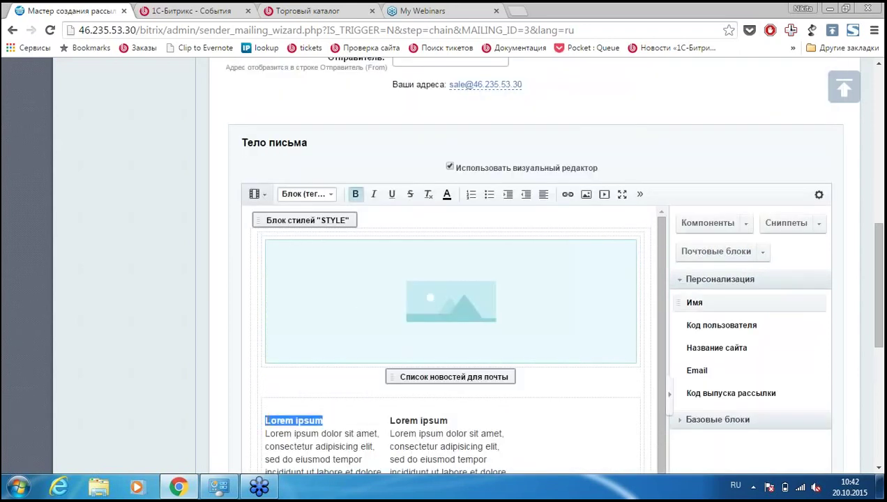
pyautogui.moveTo(711, 301); pyautogui.dragTo(277, 417)
pyautogui.tripleClick(259, 420)
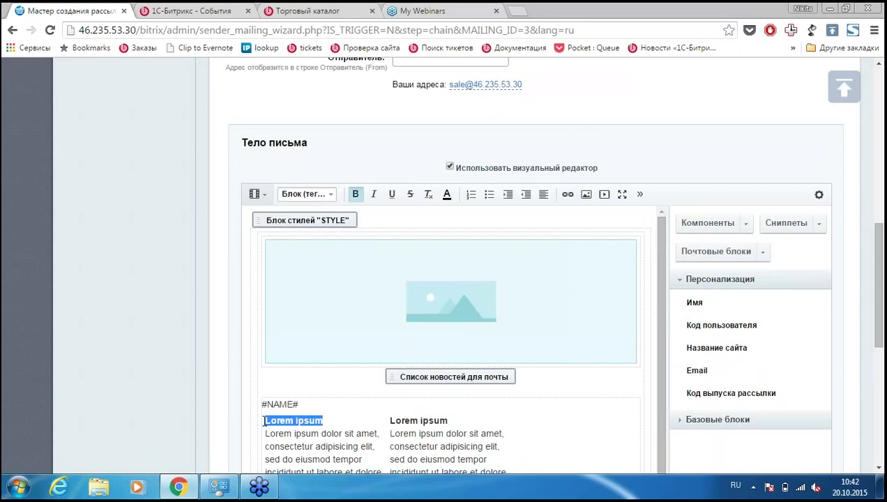
pyautogui.press('Delete')
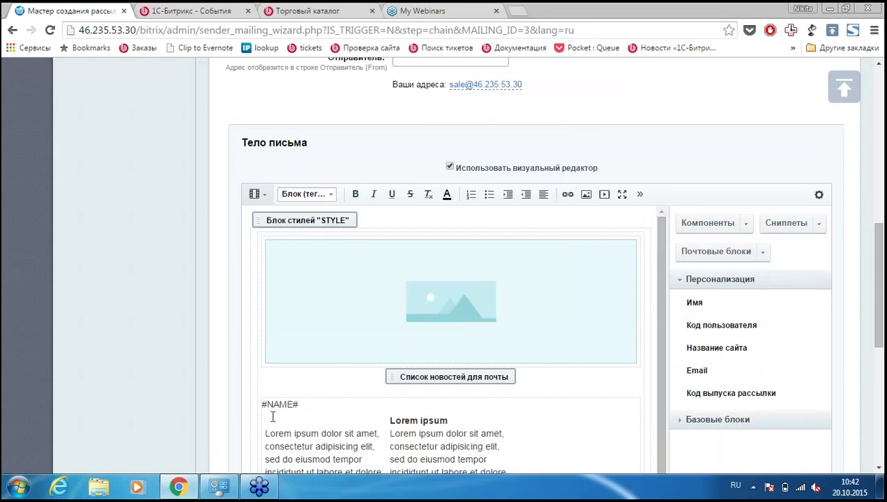
# Collapse the mail block library beside the letter body to widen the editing area.
pyautogui.click(375, 426)
pyautogui.scroll(-1, 50, 277)
pyautogui.scroll(-1, 50, 276)
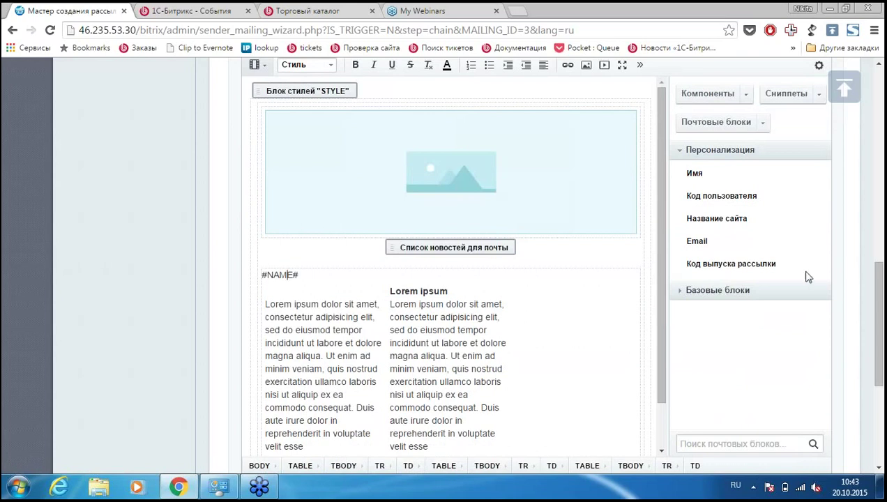
pyautogui.click(665, 271)
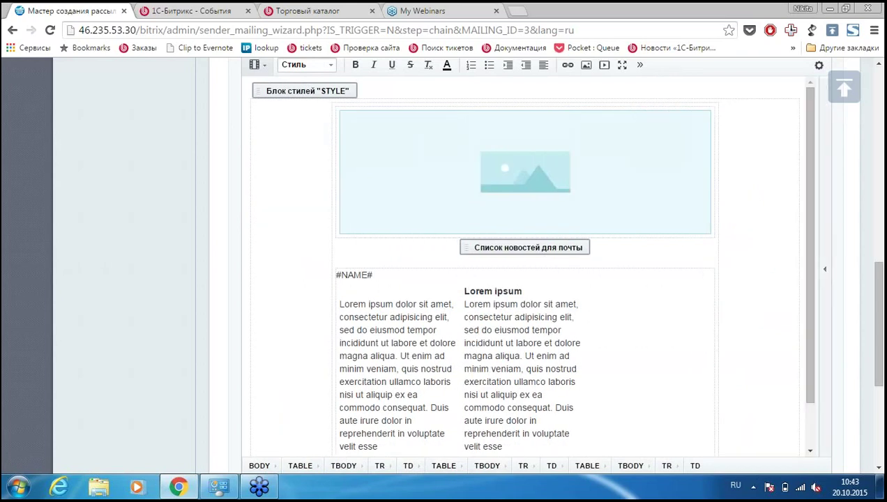
# Expand the mail block library beside the letter body and examine the available Базовые блоки.
pyautogui.click(825, 272)
pyautogui.click(690, 292)
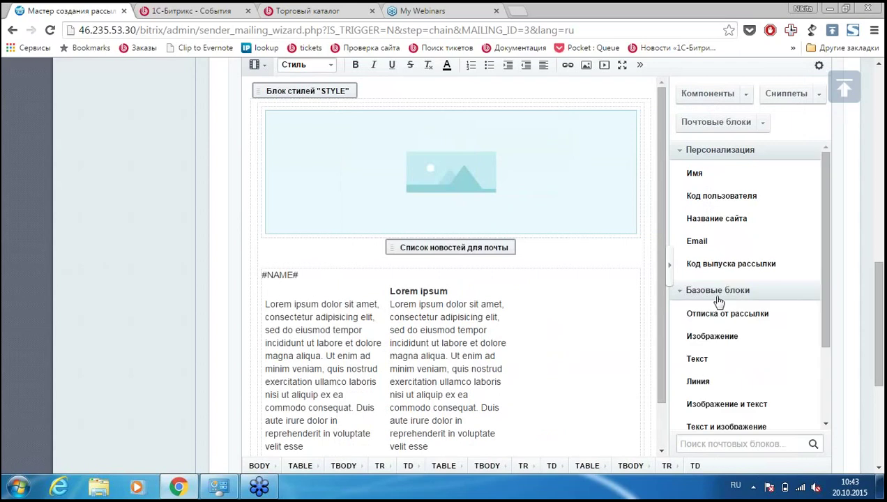
pyautogui.scroll(-1, 791, 239)
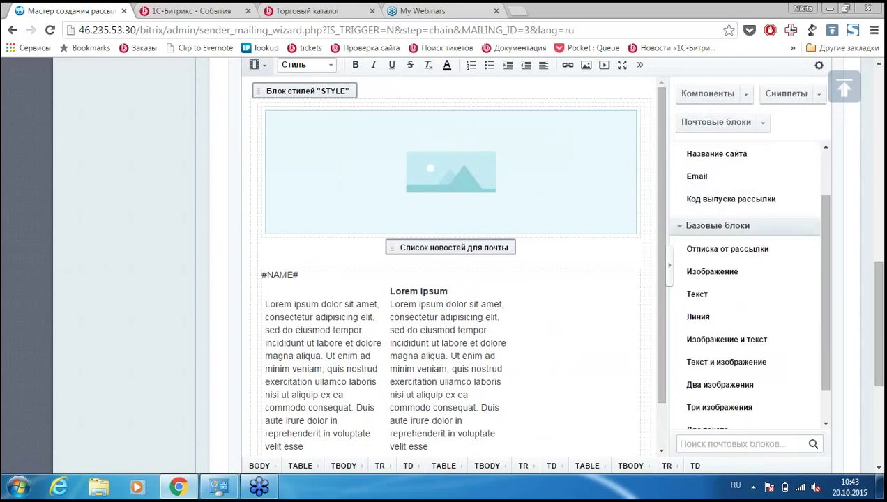
pyautogui.scroll(-1, 790, 250)
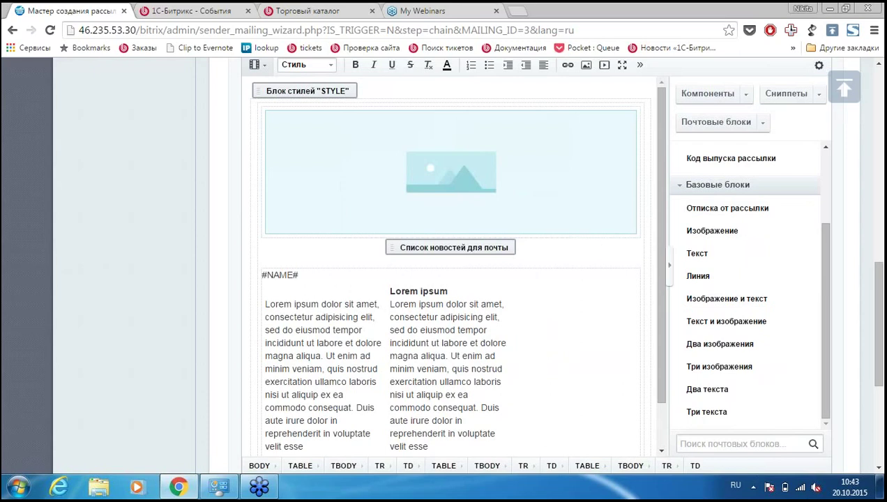
pyautogui.scroll(-1, 753, 257)
# Try to proceed to the next wizard step, and fill in the required sender with the suggested own address.
pyautogui.scroll(-2, 755, 258)
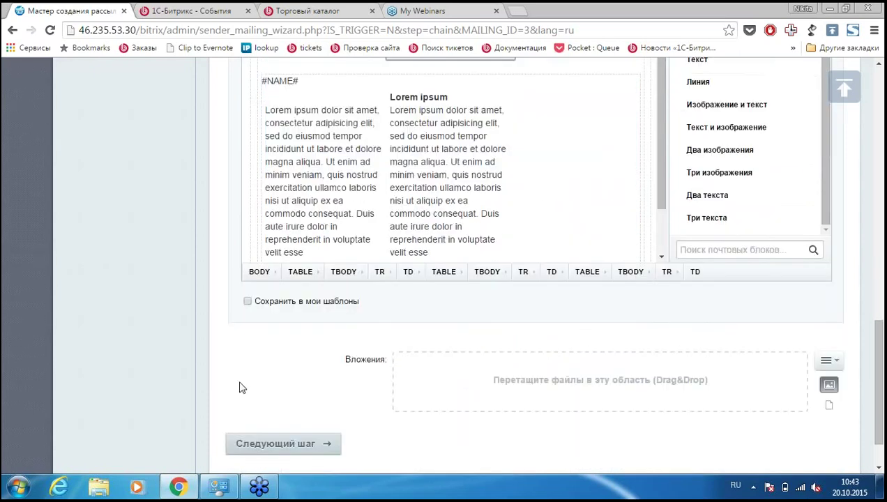
pyautogui.click(304, 445)
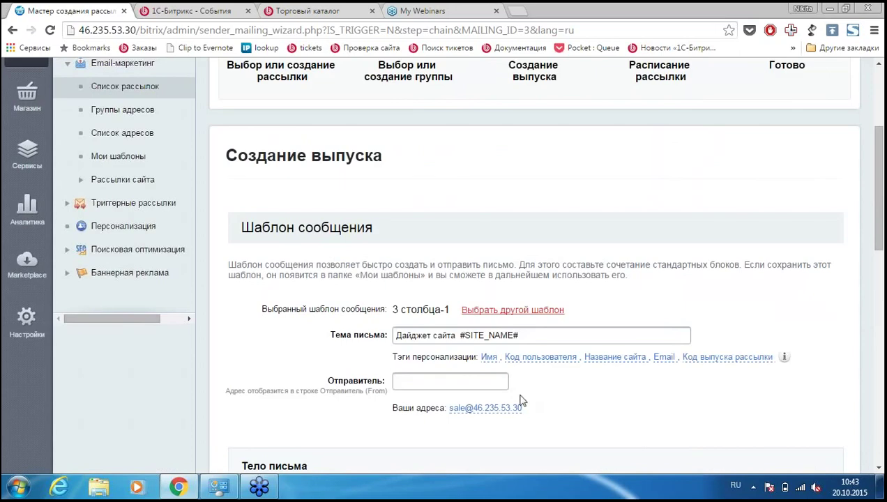
pyautogui.click(489, 407)
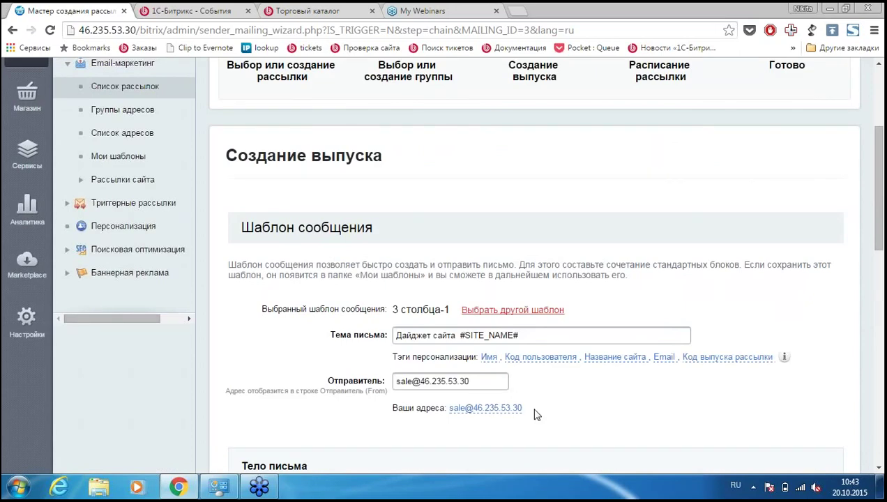
pyautogui.click(481, 377)
# Save the letter to the personal templates under the name Дайджест and proceed to the mailing schedule step.
pyautogui.scroll(-1, 540, 279)
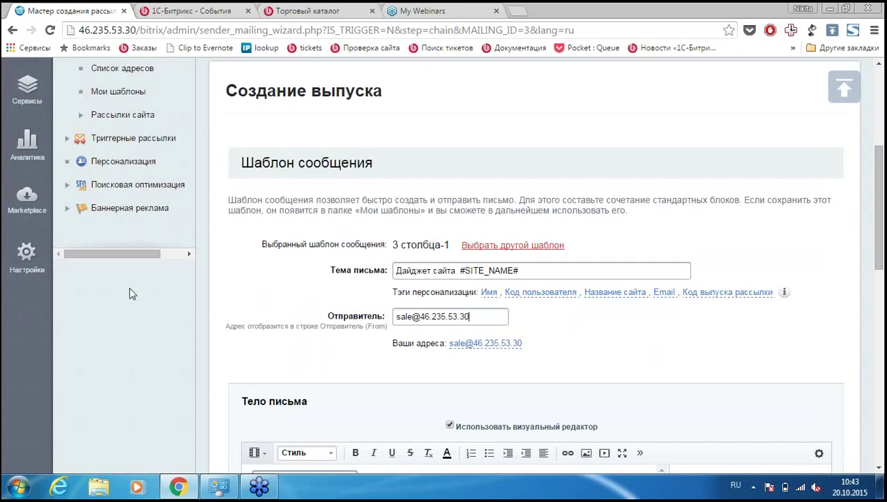
pyautogui.scroll(-5, 166, 316)
pyautogui.scroll(-5, 228, 328)
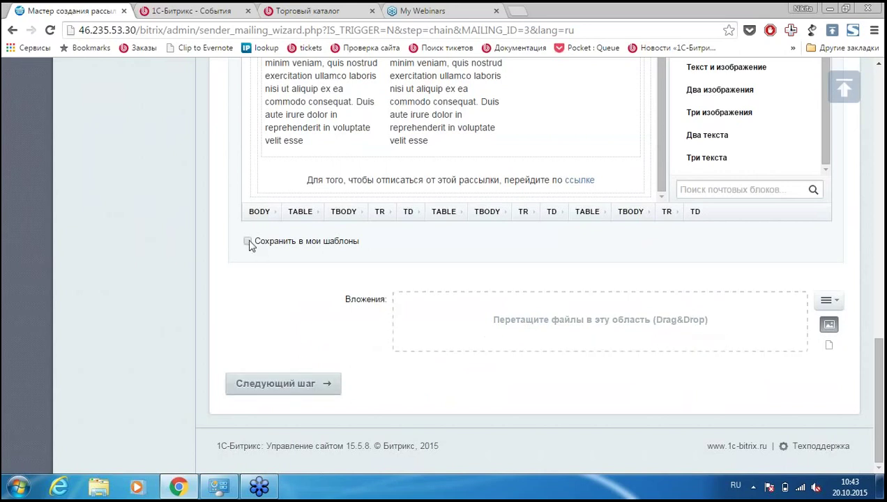
pyautogui.scroll(1, 238, 291)
pyautogui.scroll(5, 238, 292)
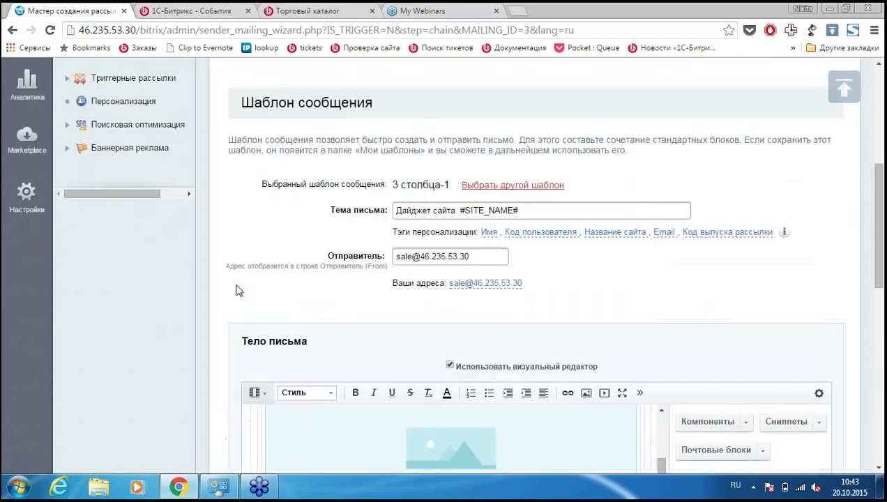
pyautogui.scroll(-6, 238, 292)
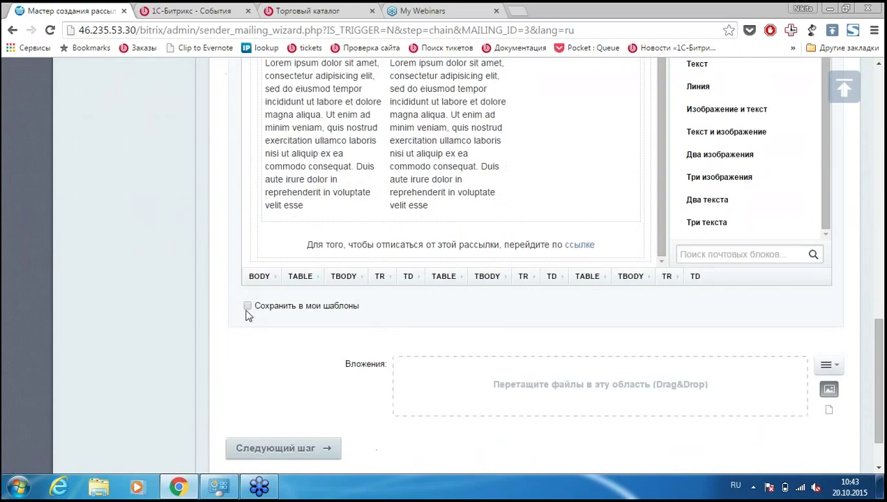
pyautogui.click(246, 307)
pyautogui.click(464, 304)
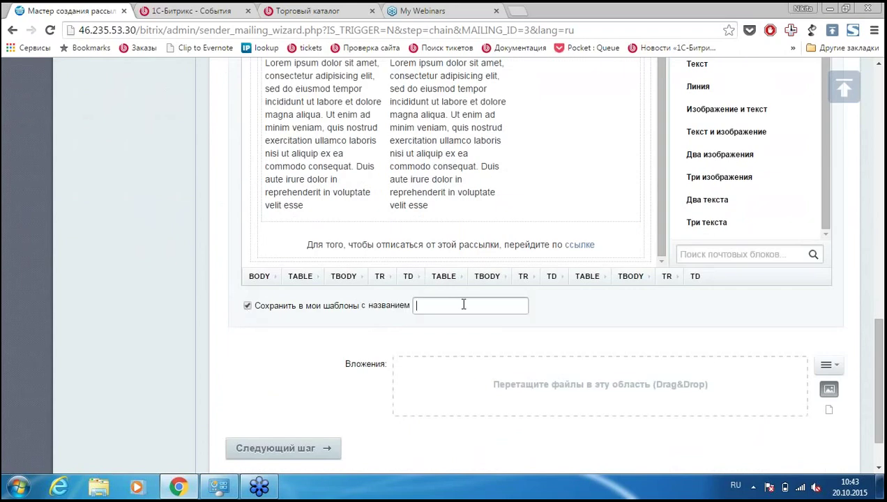
pyautogui.write('Дайджест')
pyautogui.click(317, 448)
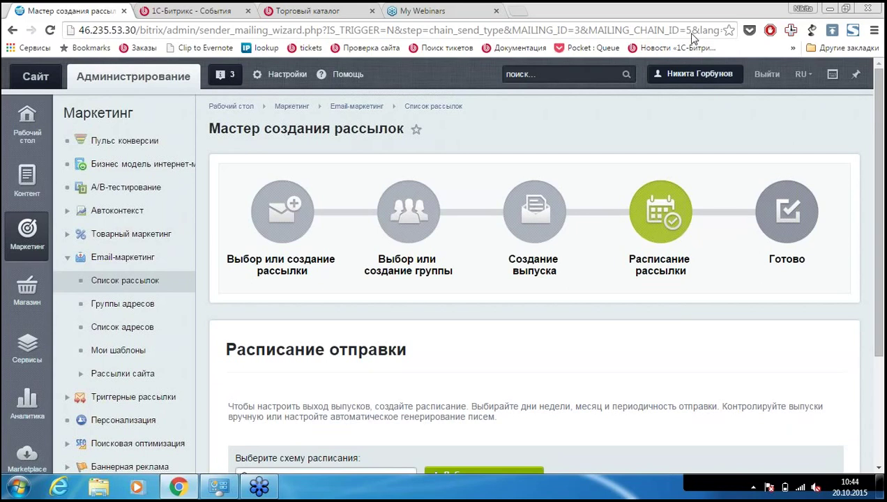
# Add a schedule to the mailing using the scheme Периодическая отправка по расписанию.
pyautogui.scroll(-2, 686, 148)
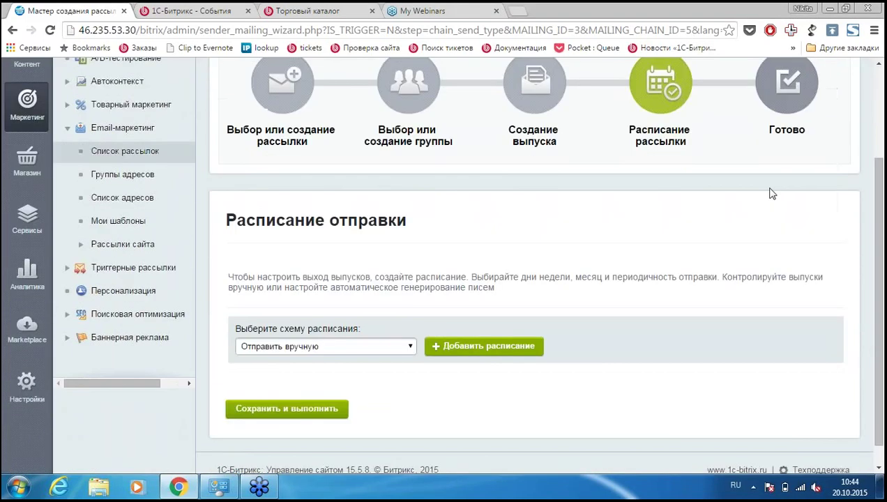
pyautogui.scroll(-1, 771, 193)
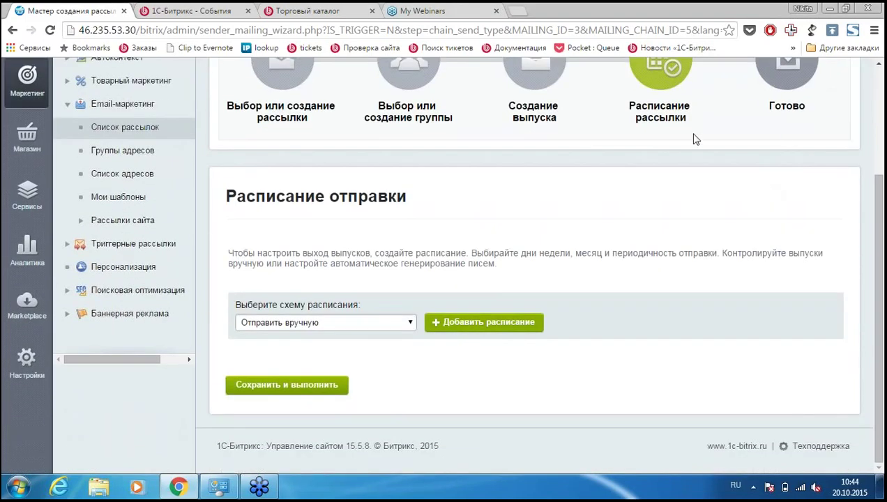
pyautogui.click(375, 326)
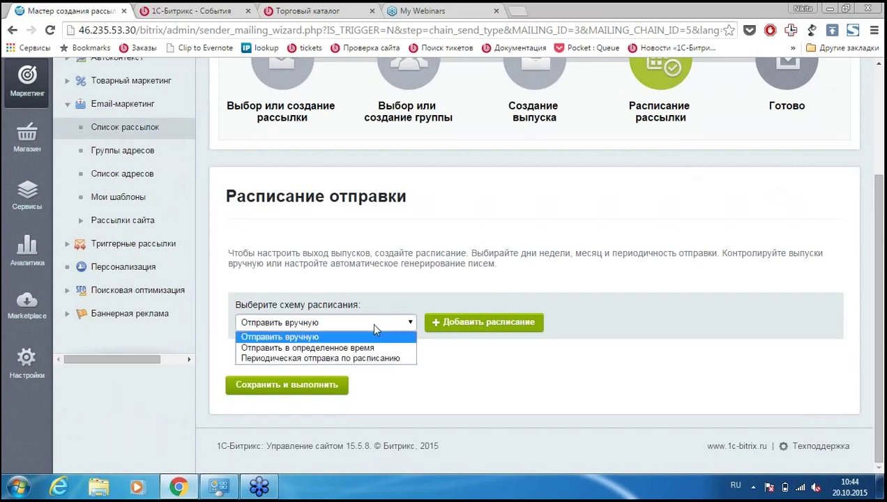
pyautogui.click(362, 358)
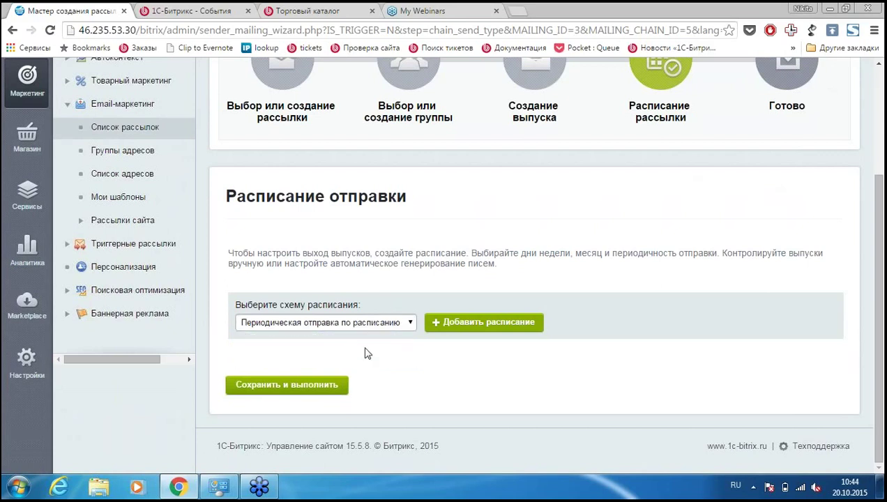
pyautogui.click(435, 323)
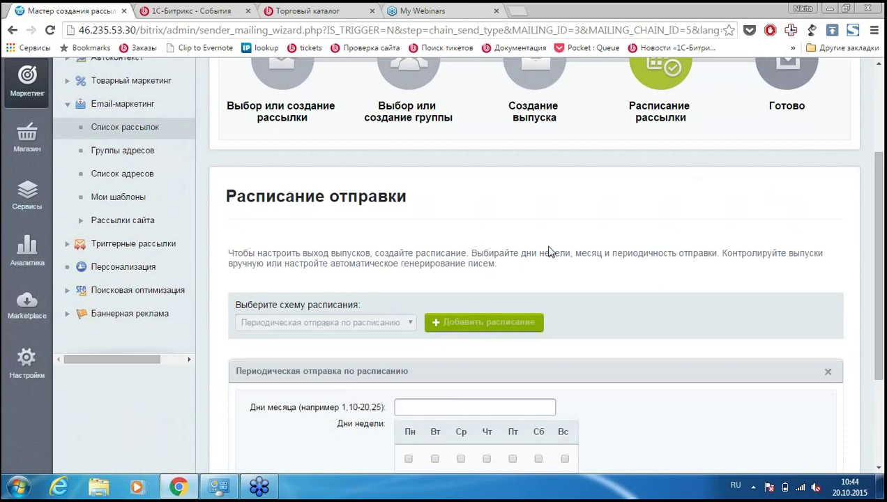
# Schedule the periodic sending for Вт and Чт at 07:00, and save and run the mailing.
pyautogui.scroll(-2, 548, 251)
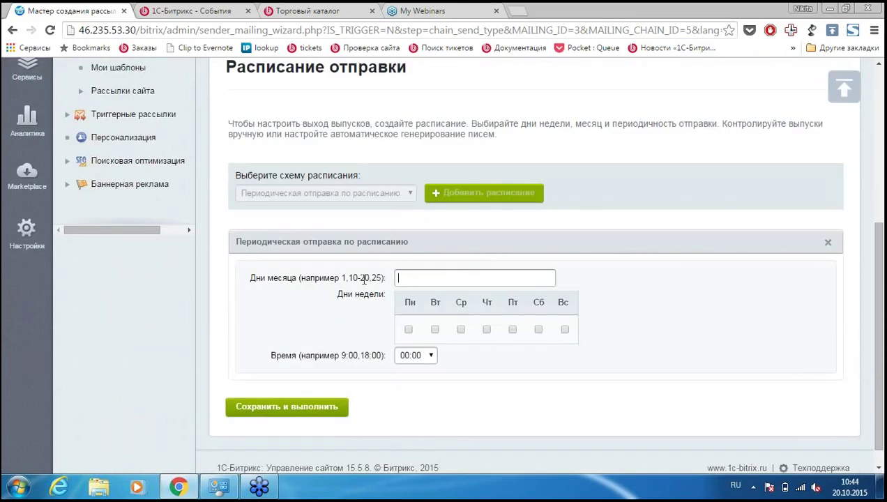
pyautogui.click(401, 280)
pyautogui.click(434, 330)
pyautogui.click(416, 355)
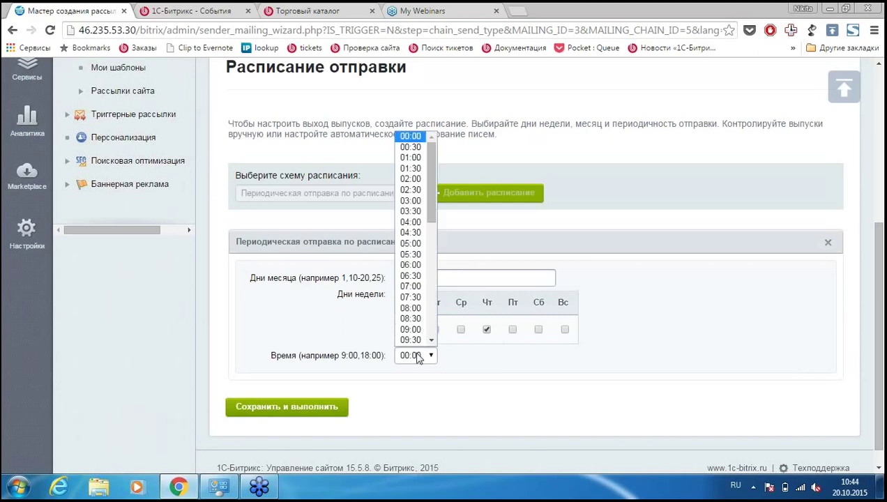
pyautogui.click(411, 286)
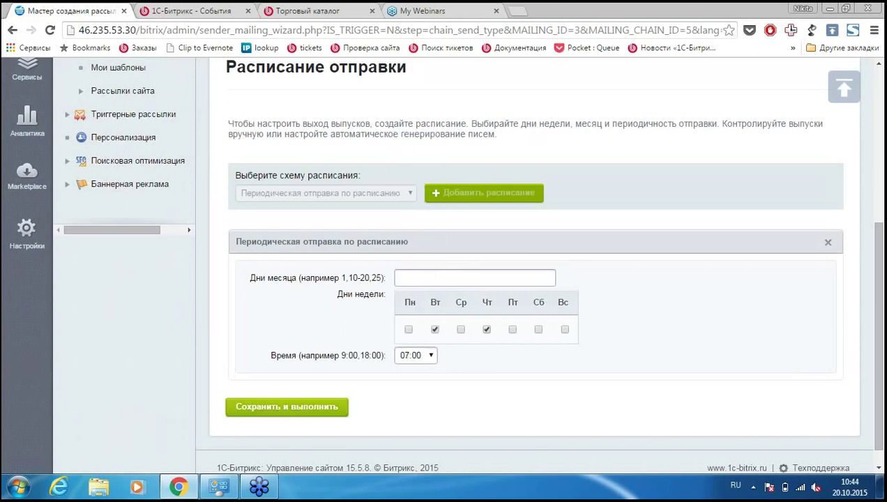
pyautogui.click(287, 407)
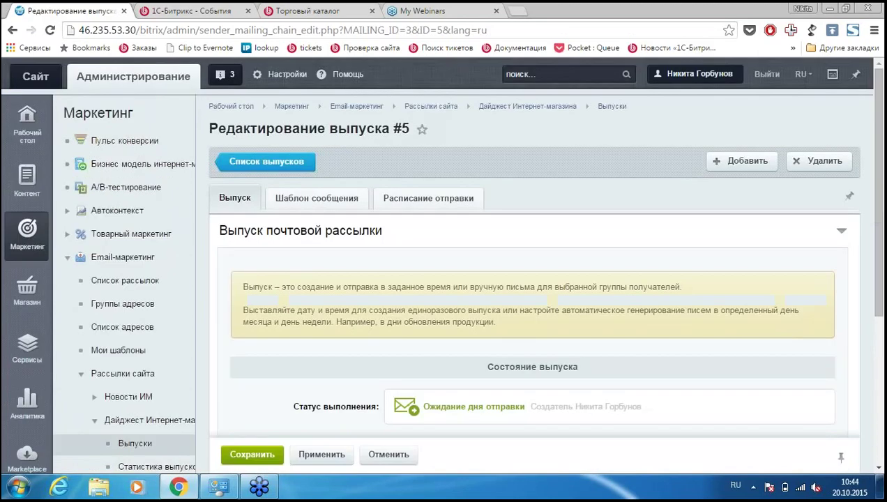
# Try to send a test mailing of the issue to the recently used recipient's e-mail address.
pyautogui.scroll(-1, 639, 222)
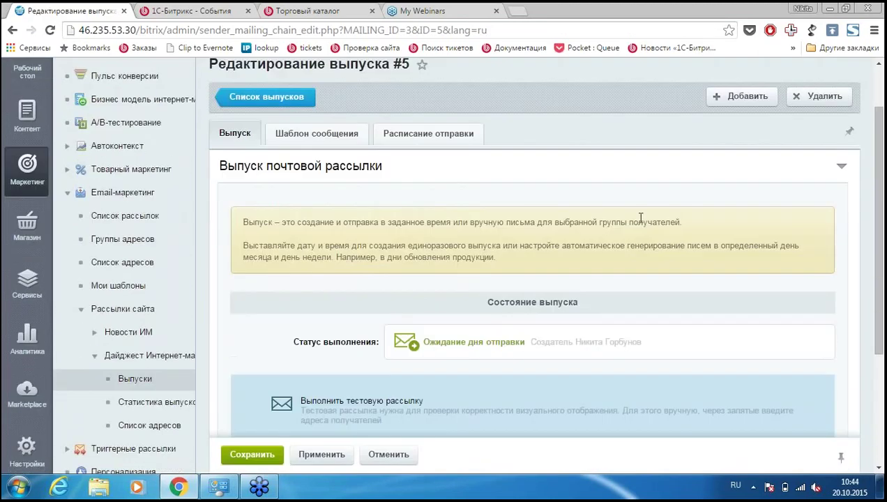
pyautogui.scroll(-1, 640, 219)
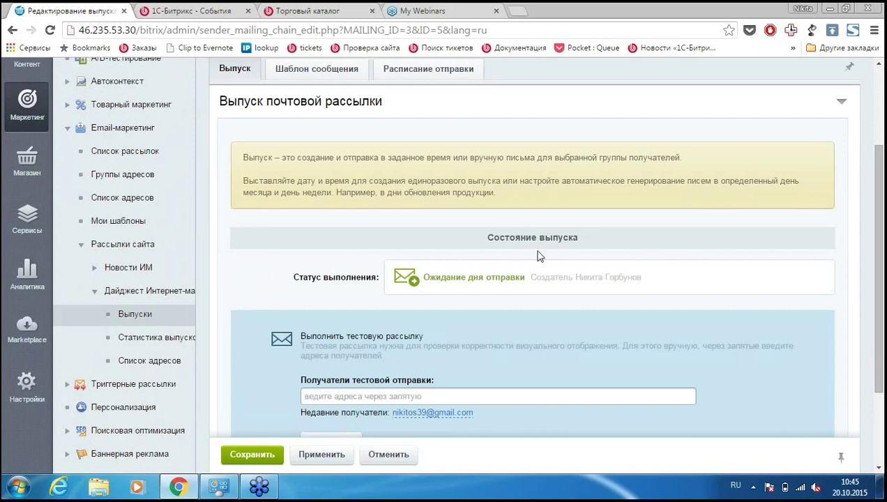
pyautogui.click(419, 415)
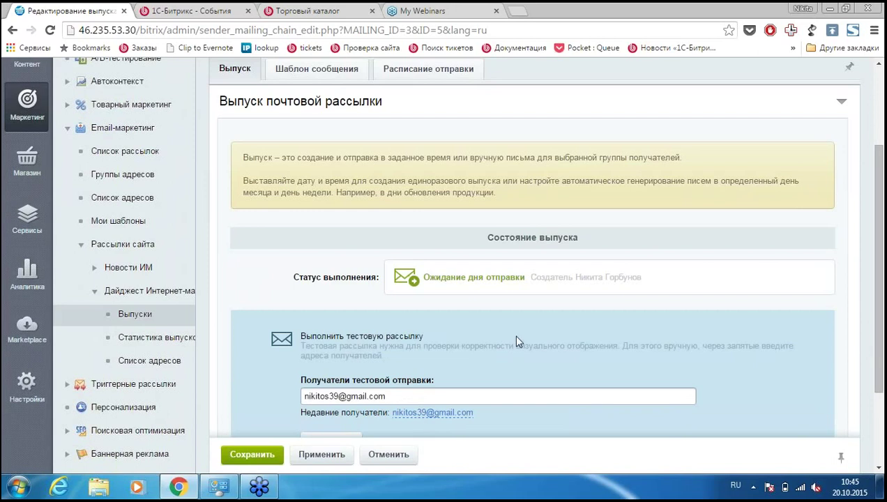
pyautogui.scroll(-2, 519, 340)
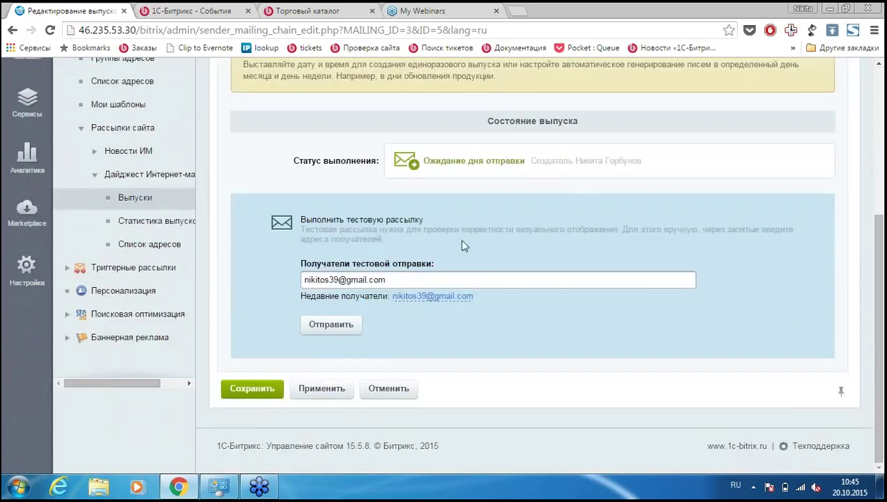
pyautogui.click(342, 321)
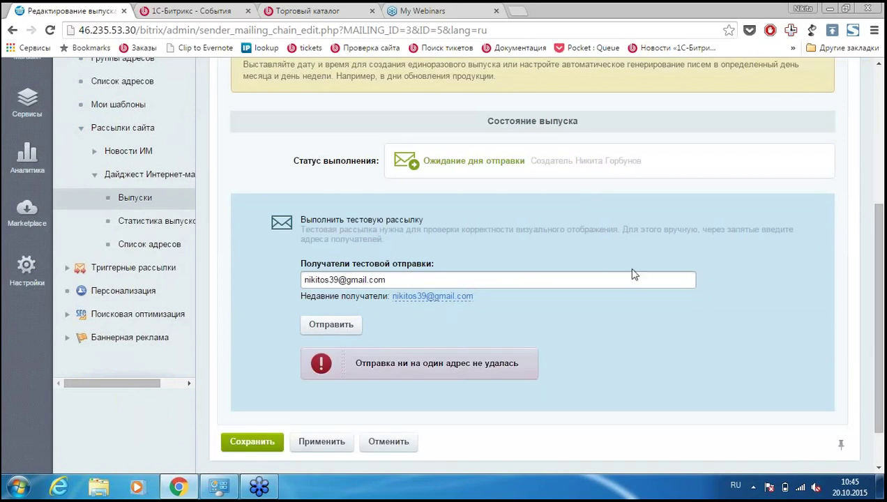
# Save the edited newsletter issue and return to the list of issues.
pyautogui.scroll(1, 634, 263)
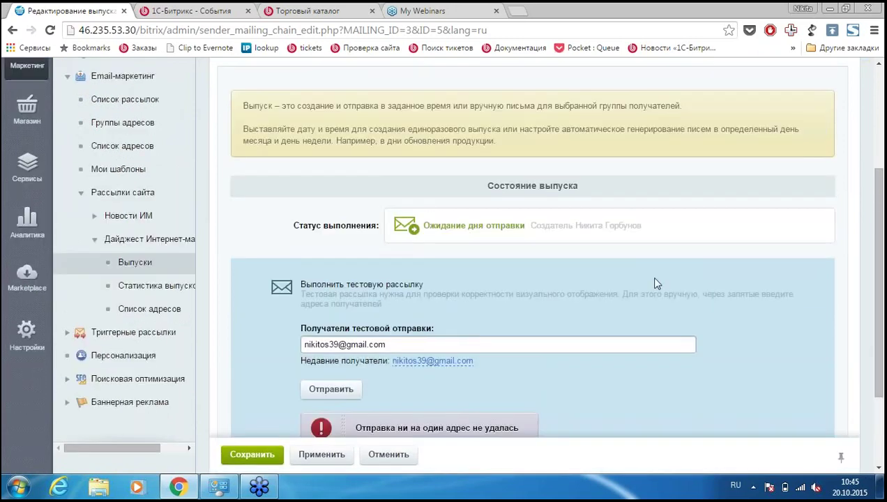
pyautogui.scroll(2, 654, 283)
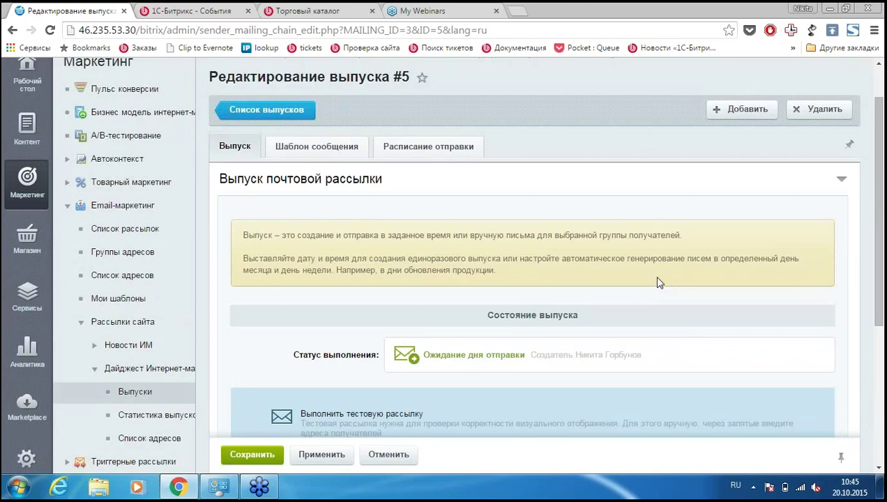
pyautogui.scroll(-4, 653, 276)
pyautogui.click(248, 389)
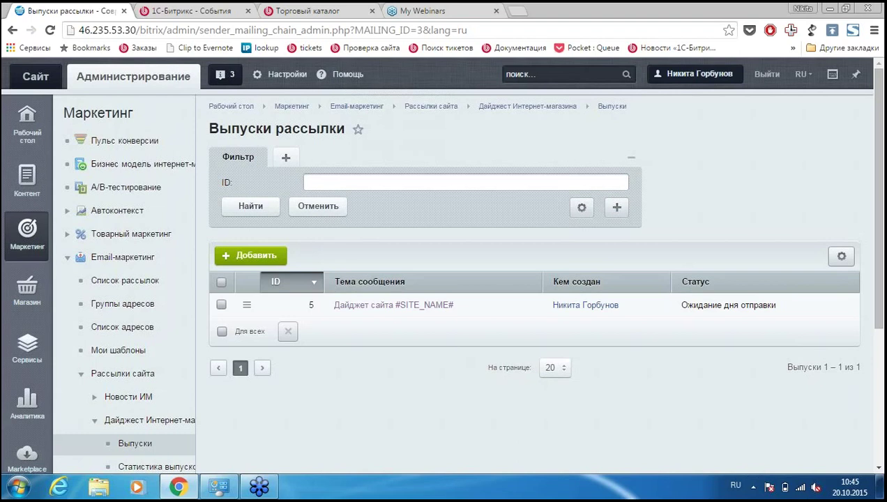
# Open the issue statistics of the mailing Дайджест Интернет-магазина and examine them.
pyautogui.scroll(-1, 28, 341)
pyautogui.click(147, 402)
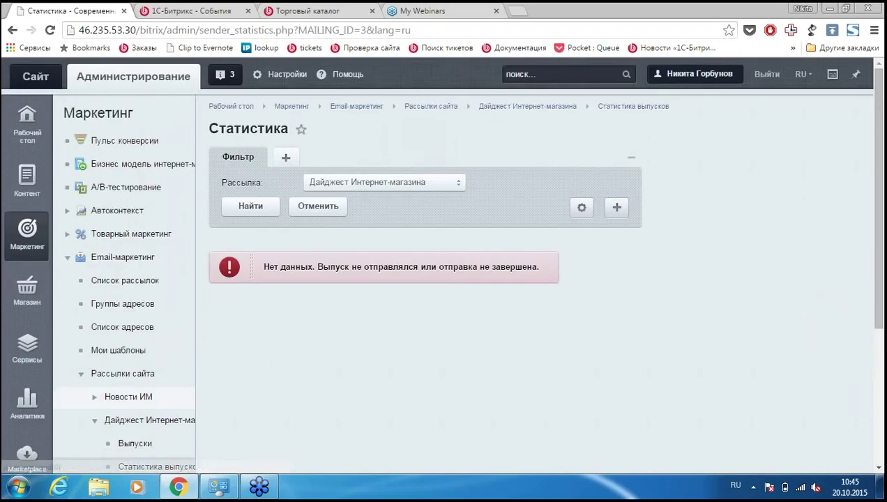
pyautogui.scroll(-1, 440, 298)
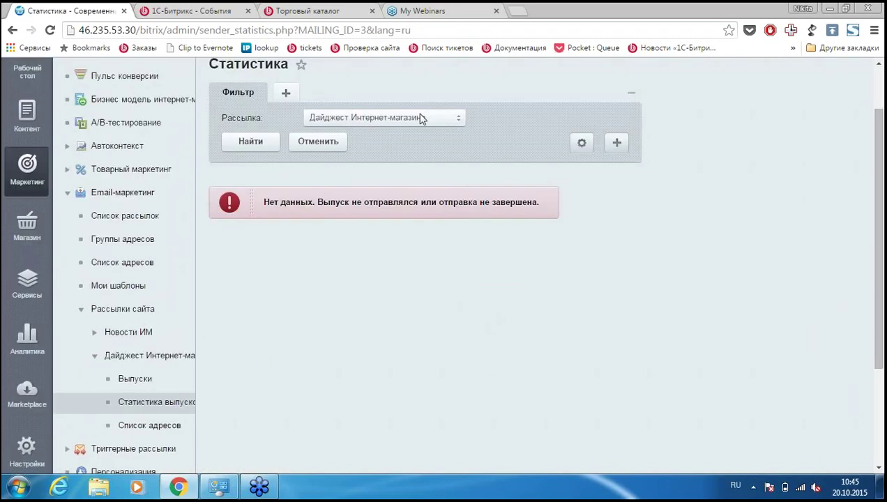
pyautogui.scroll(-2, 456, 271)
pyautogui.scroll(2, 460, 271)
pyautogui.scroll(-1, 442, 296)
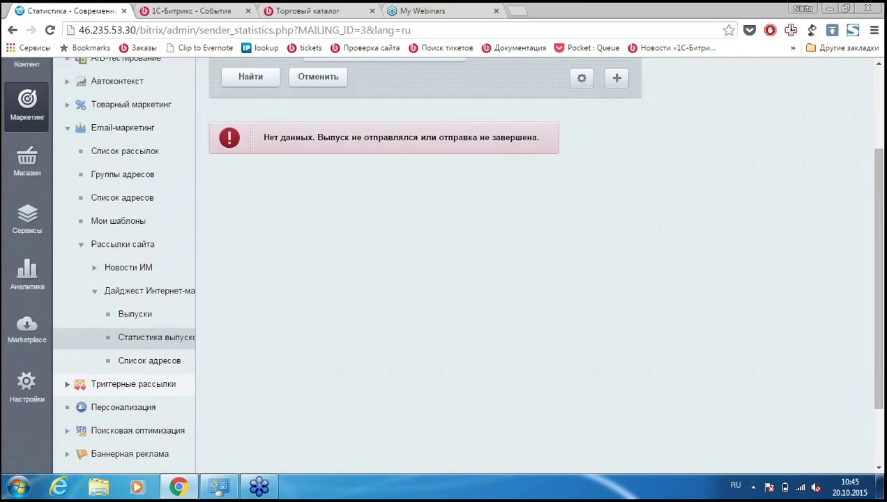
# Open the list of trigger mailings and start adding a new one through the wizard.
pyautogui.click(67, 384)
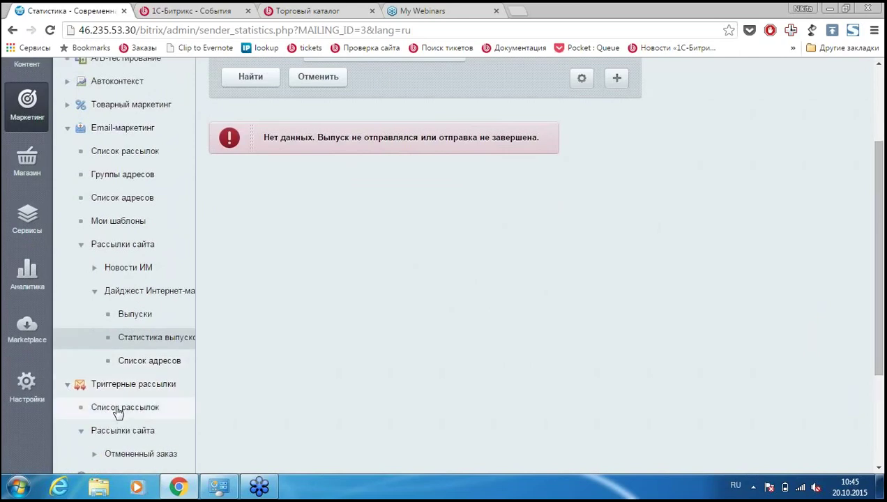
pyautogui.click(119, 408)
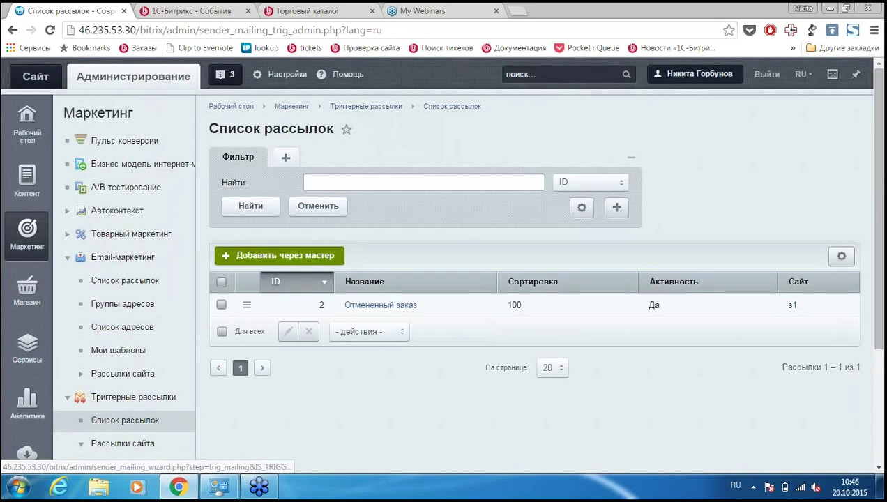
pyautogui.click(279, 255)
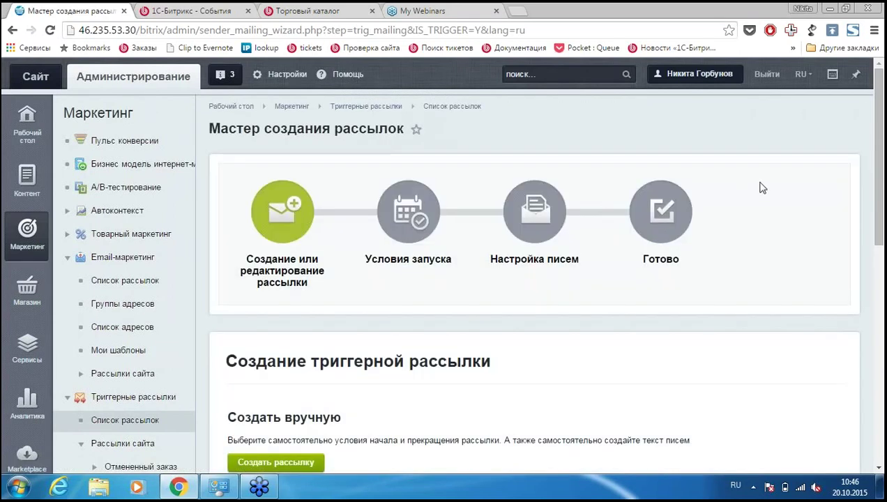
# Look through the ready-made trigger mailing templates for the cart and for orders offered by the wizard.
pyautogui.scroll(-2, 762, 188)
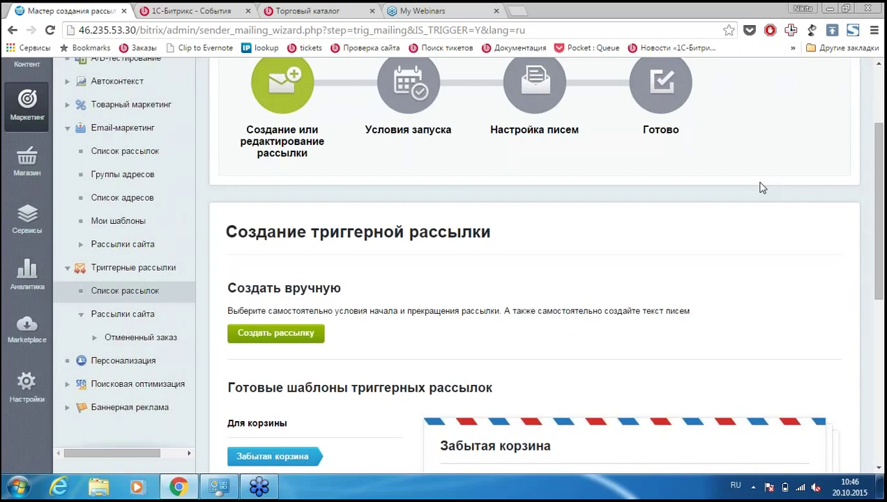
pyautogui.scroll(-1, 766, 223)
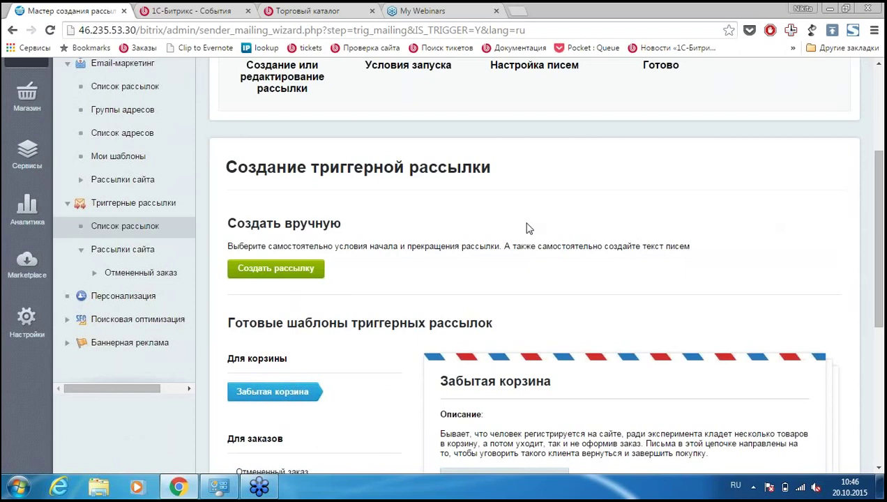
pyautogui.scroll(-1, 502, 229)
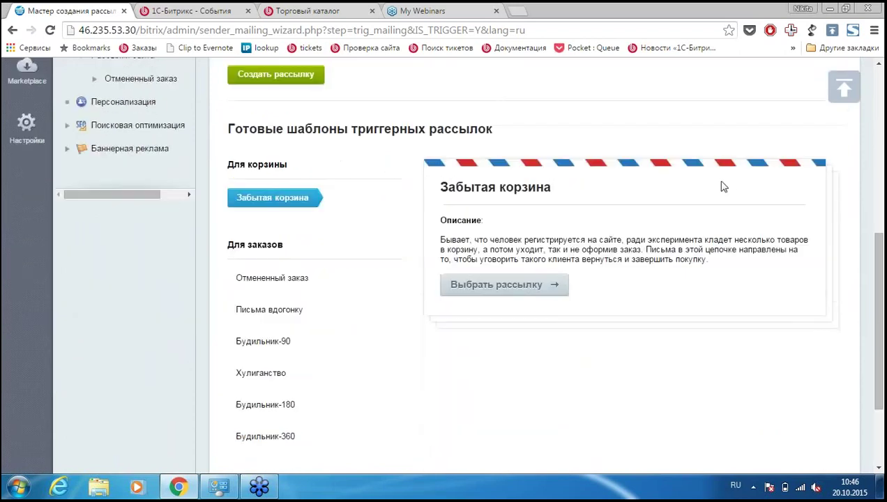
pyautogui.scroll(-2, 653, 167)
pyautogui.scroll(-1, 774, 230)
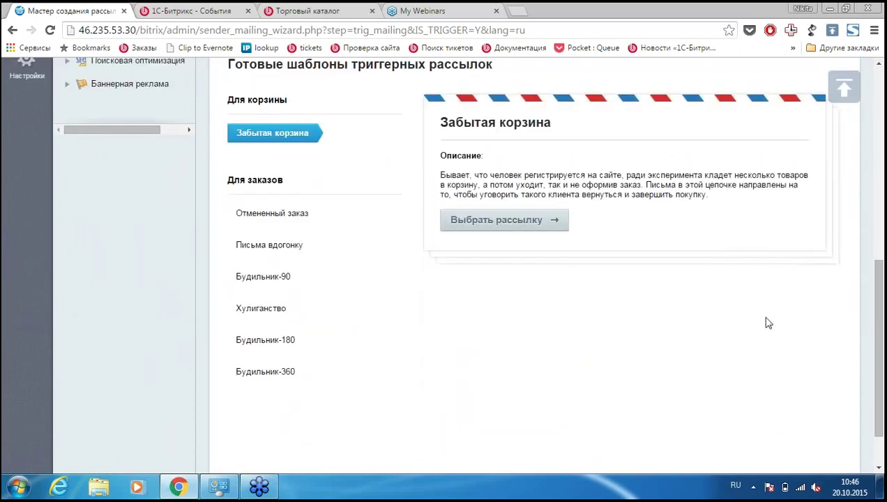
pyautogui.scroll(2, 766, 322)
pyautogui.scroll(-1, 775, 335)
pyautogui.scroll(-1, 775, 334)
# Read the descriptions of the order templates Отмененный заказ, Письма вдогонку, Будильник-90, Хулиганство, Будильник-180 and Будильник-360.
pyautogui.click(297, 220)
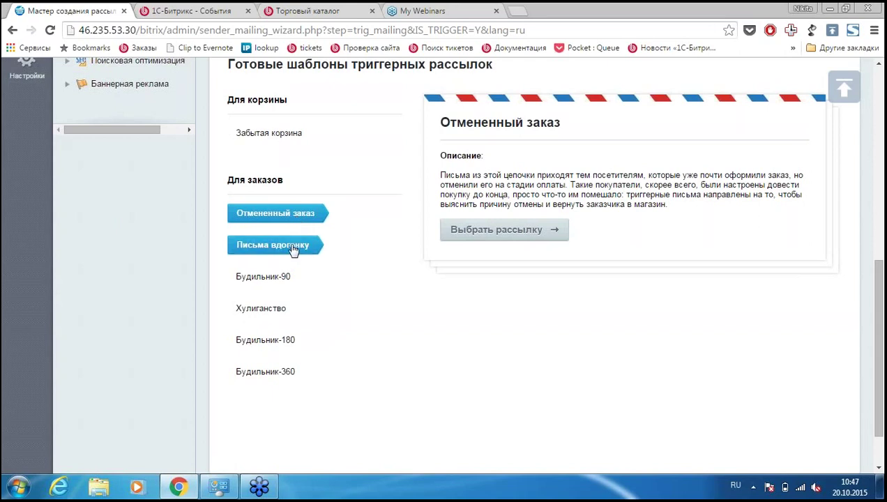
pyautogui.click(294, 249)
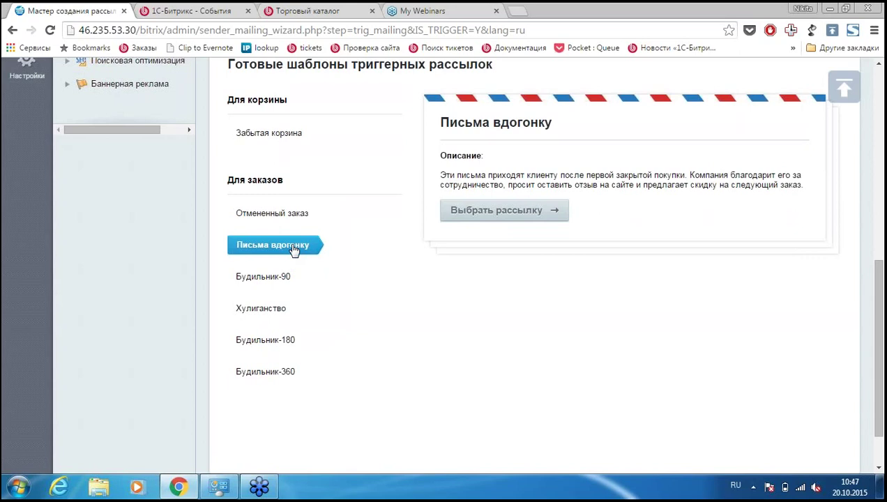
pyautogui.click(263, 278)
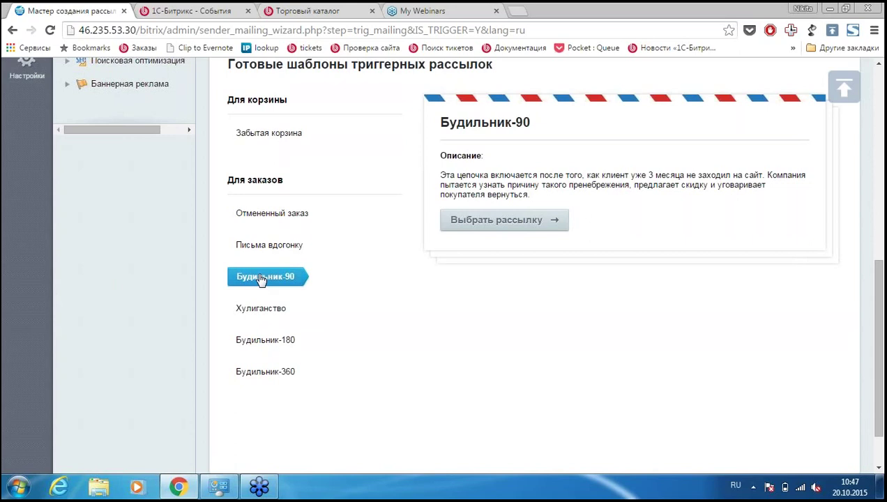
pyautogui.click(258, 309)
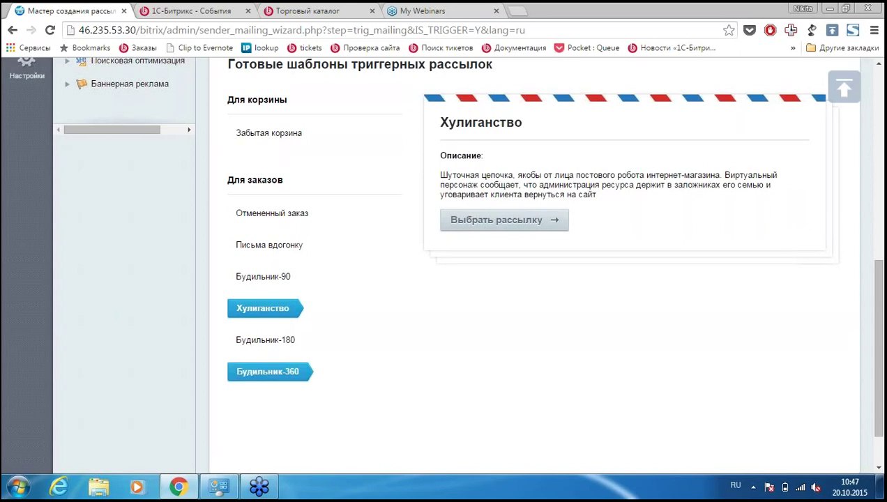
pyautogui.click(282, 340)
pyautogui.click(273, 371)
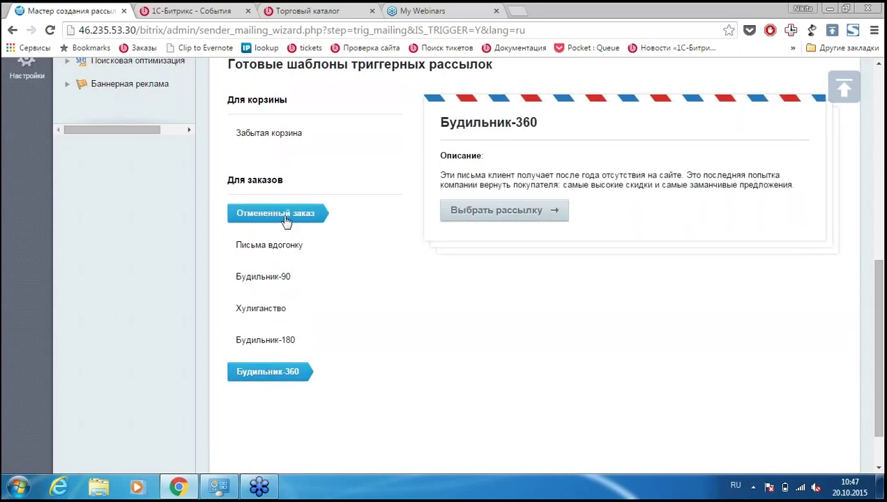
# Choose the ready-made mailing Забытая корзина and try to continue with its default basic parameters.
pyautogui.click(283, 134)
pyautogui.scroll(1, 410, 279)
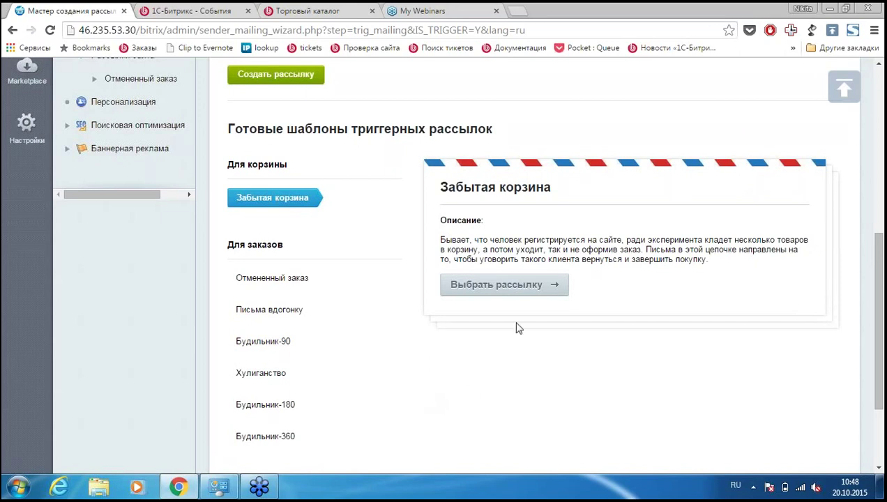
pyautogui.click(503, 284)
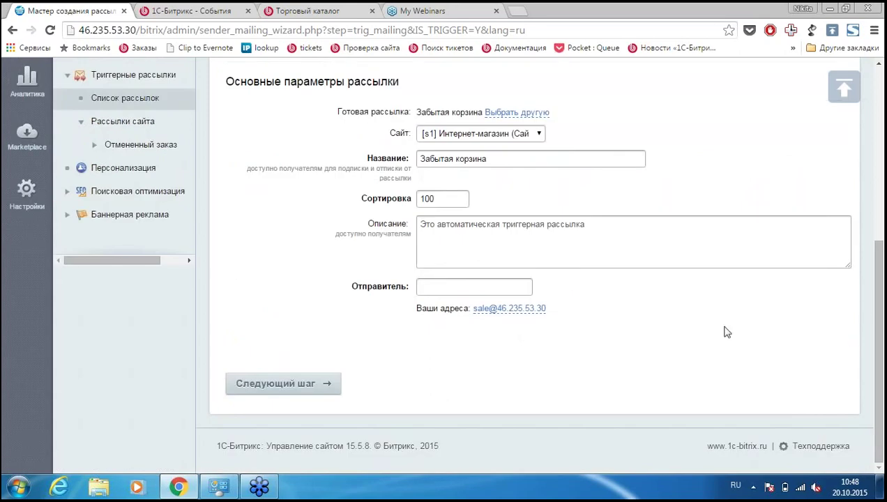
pyautogui.scroll(2, 728, 327)
pyautogui.scroll(-2, 732, 326)
pyautogui.click(325, 383)
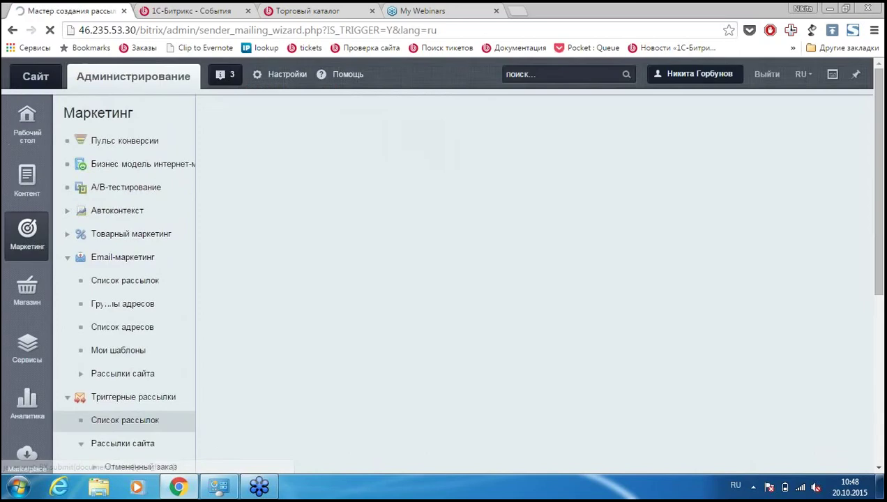
# Fill in the sender with the store's suggested e-mail address and proceed to the launch conditions.
pyautogui.scroll(-2, 481, 340)
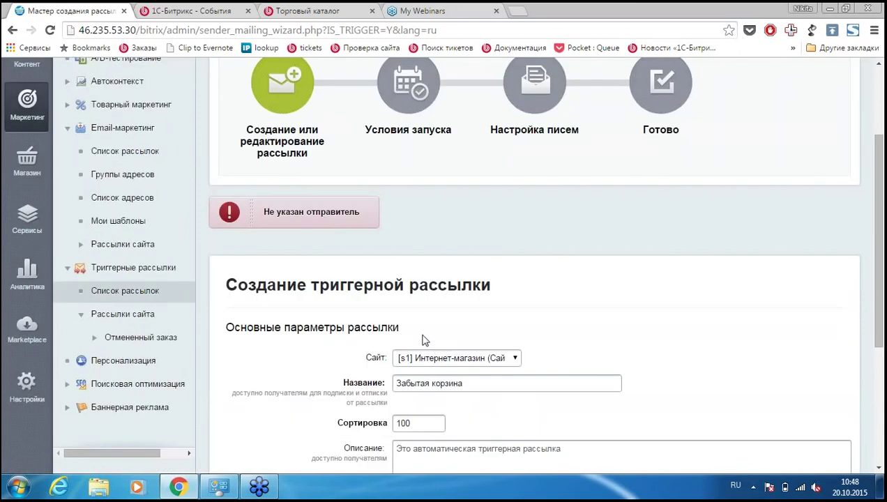
pyautogui.scroll(-2, 452, 356)
pyautogui.click(462, 403)
pyautogui.scroll(-2, 350, 329)
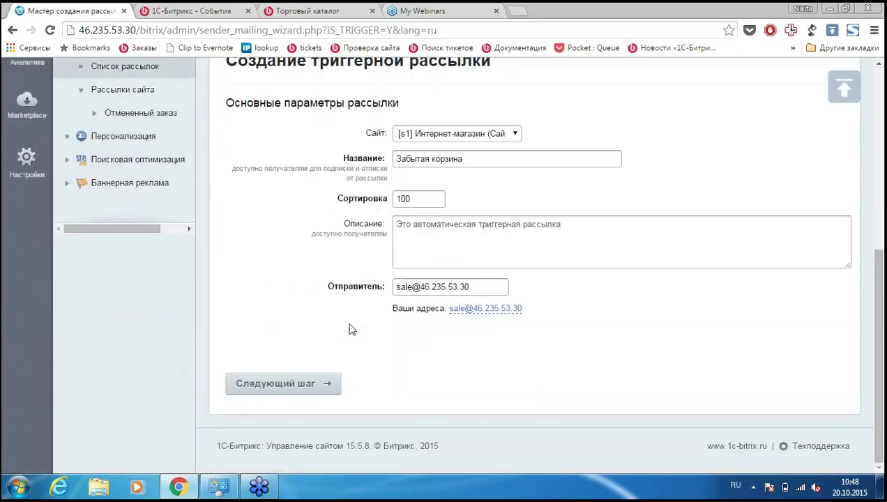
pyautogui.click(283, 383)
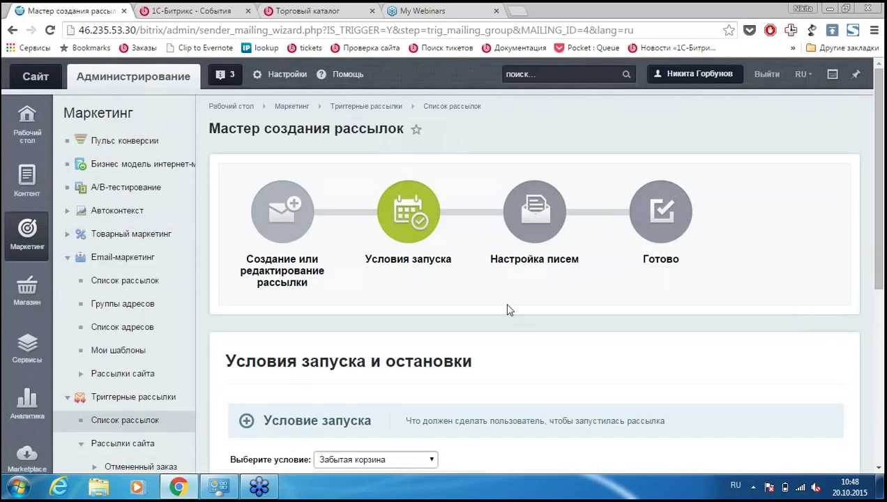
# Review the available launch conditions and keep Забытая корзина selected as the launch condition.
pyautogui.scroll(-2, 509, 306)
pyautogui.scroll(-2, 689, 283)
pyautogui.scroll(-1, 689, 283)
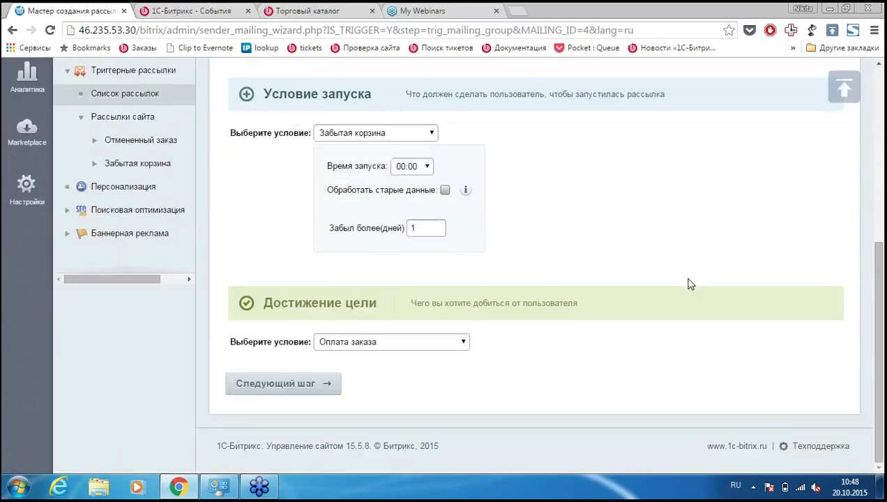
pyautogui.scroll(1, 689, 284)
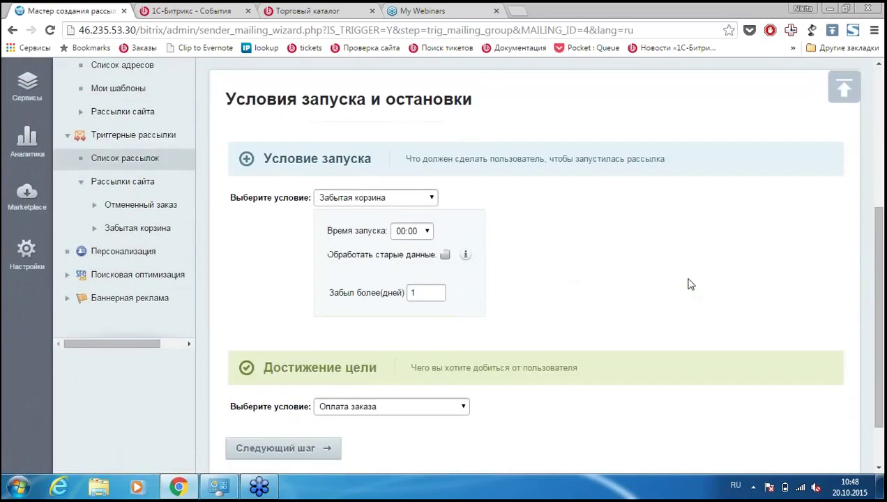
pyautogui.click(406, 201)
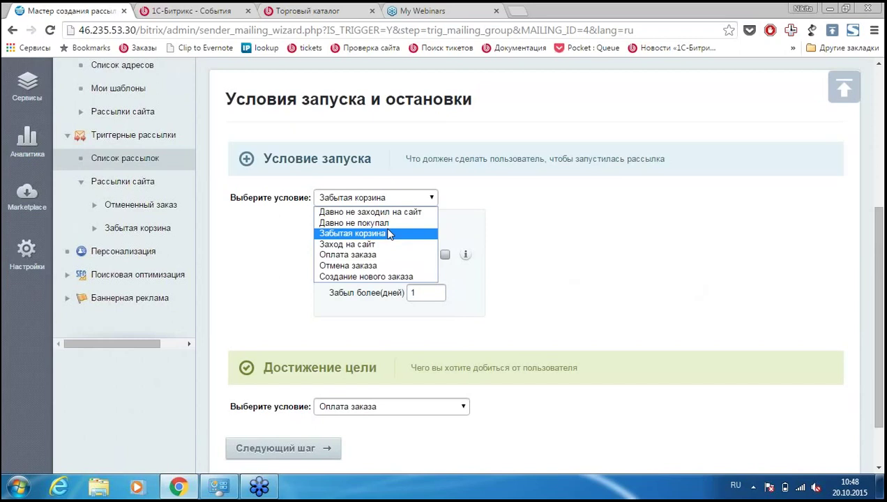
pyautogui.click(390, 233)
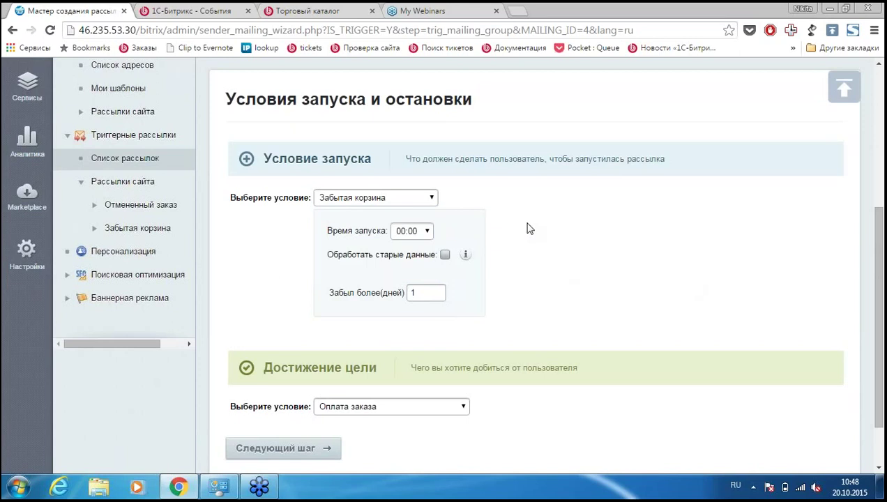
# Read the hint for Обработать старые данные and switch the option on and off again.
pyautogui.click(467, 255)
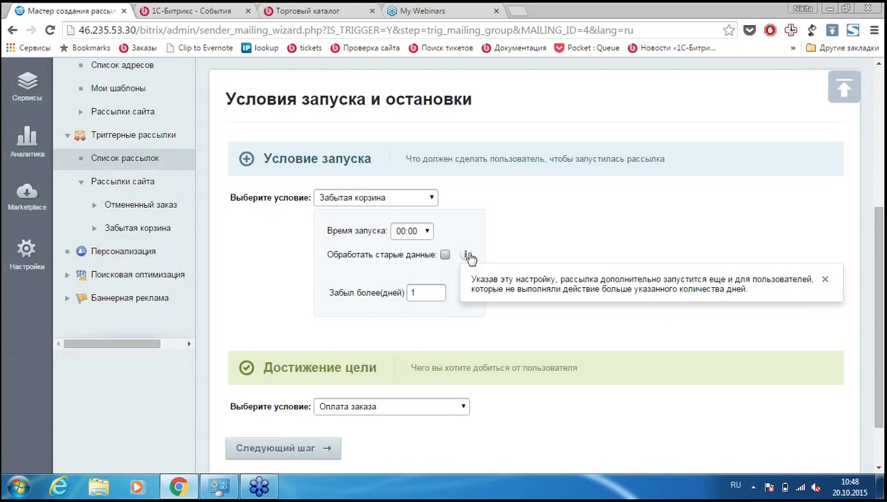
pyautogui.click(444, 255)
pyautogui.click(445, 255)
# Check the goal conditions, keep Оплата заказа as the goal and proceed to the mailing's letters.
pyautogui.scroll(-1, 573, 210)
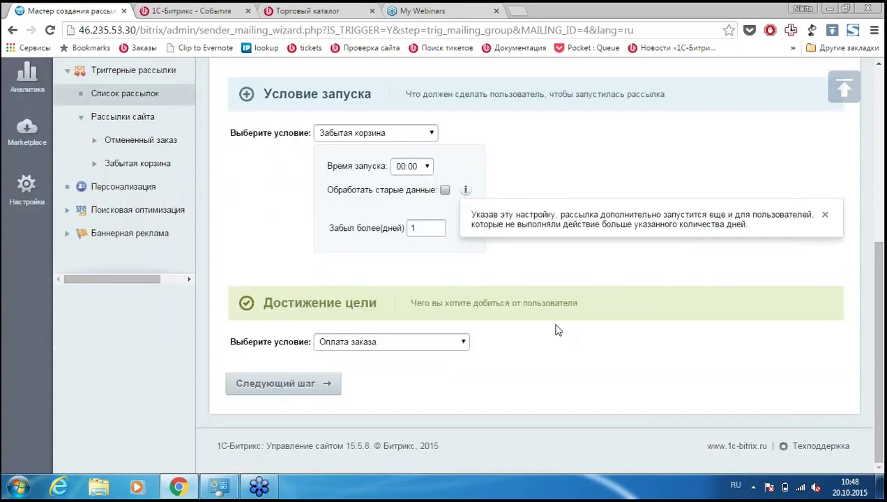
pyautogui.click(346, 343)
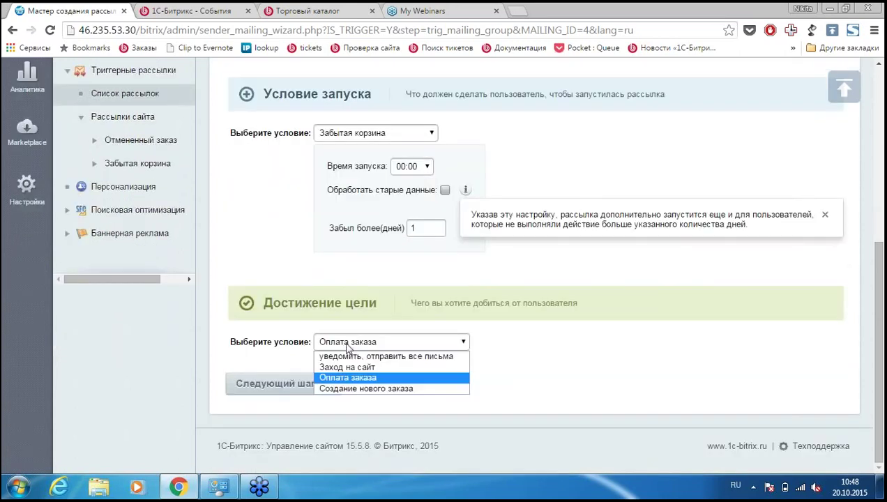
pyautogui.click(347, 347)
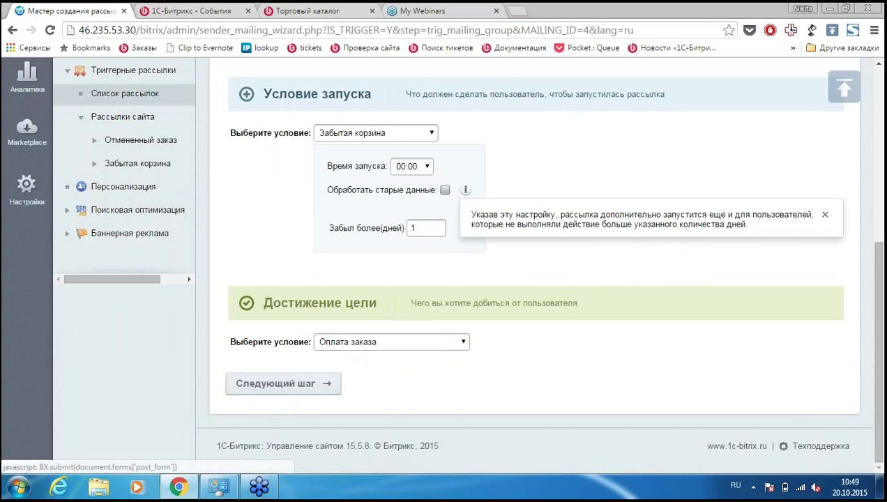
pyautogui.click(283, 383)
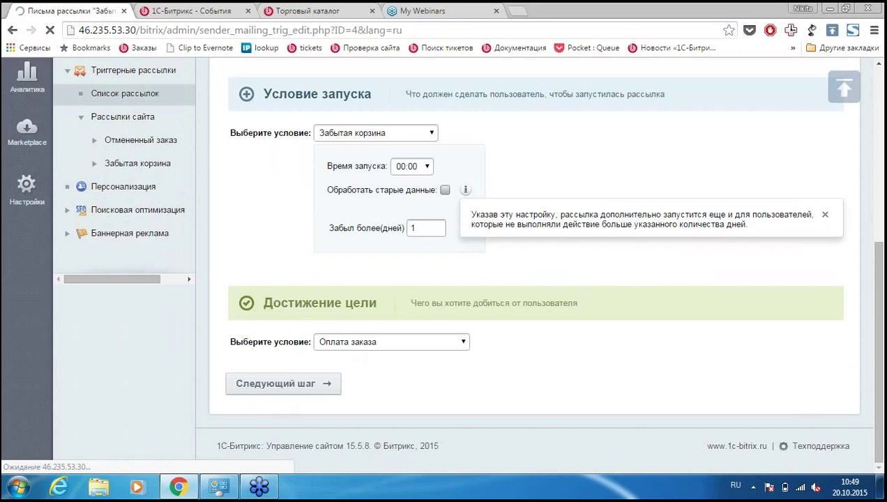
# Launch the stopped trigger mailing Забытая корзина from its status section.
pyautogui.scroll(-3, 564, 256)
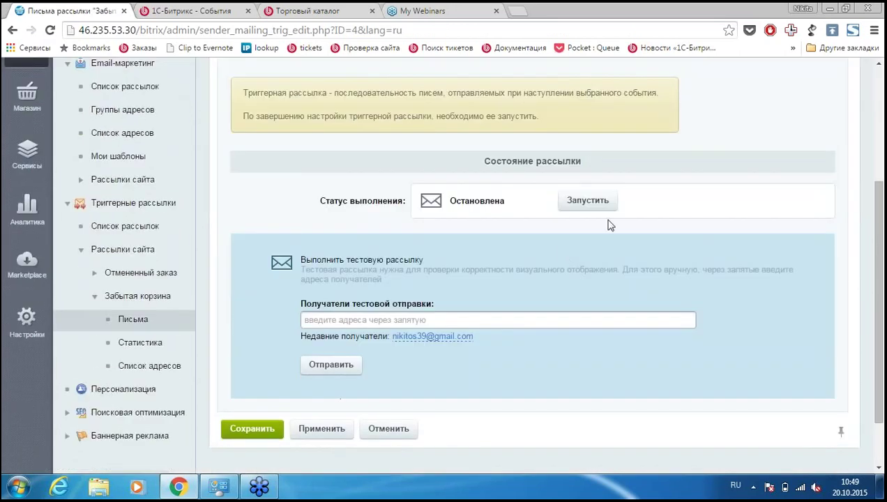
pyautogui.scroll(-1, 649, 233)
pyautogui.scroll(1, 649, 232)
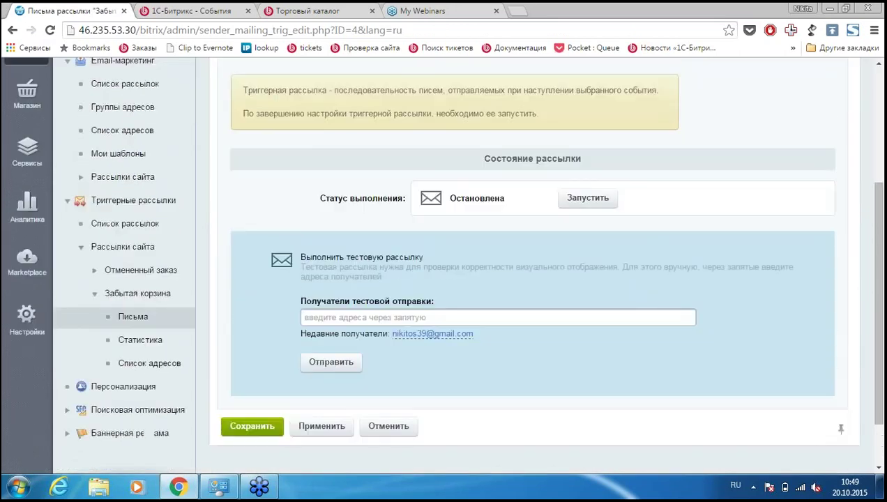
pyautogui.click(589, 204)
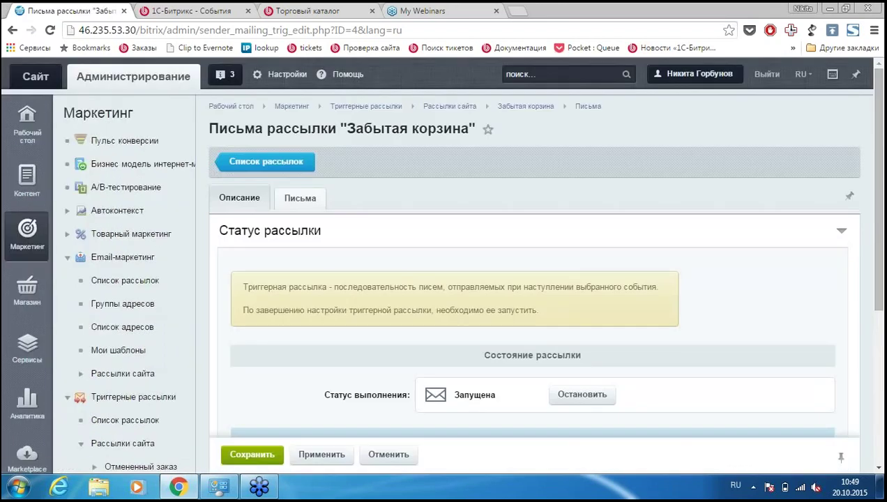
# Review the status and test-sending sections, save the mailing Забытая корзина and return to the list of trigger mailings.
pyautogui.scroll(-2, 593, 209)
pyautogui.scroll(-2, 592, 209)
pyautogui.scroll(2, 589, 220)
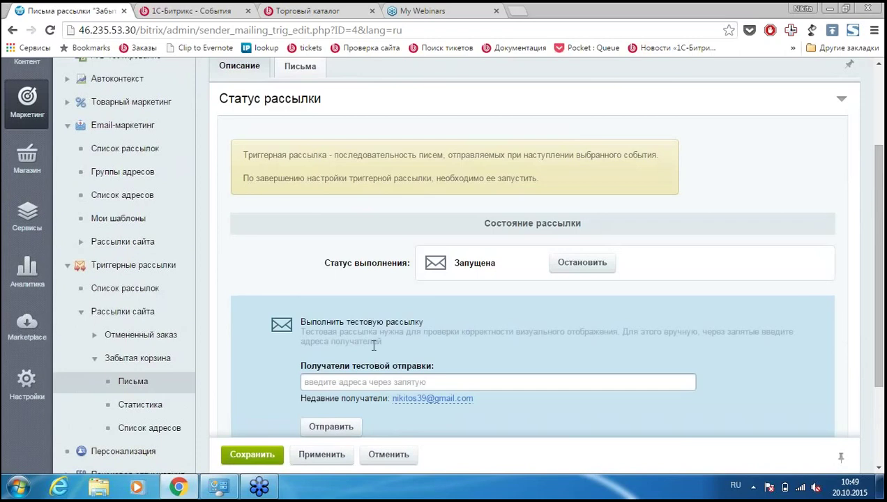
pyautogui.scroll(-2, 391, 361)
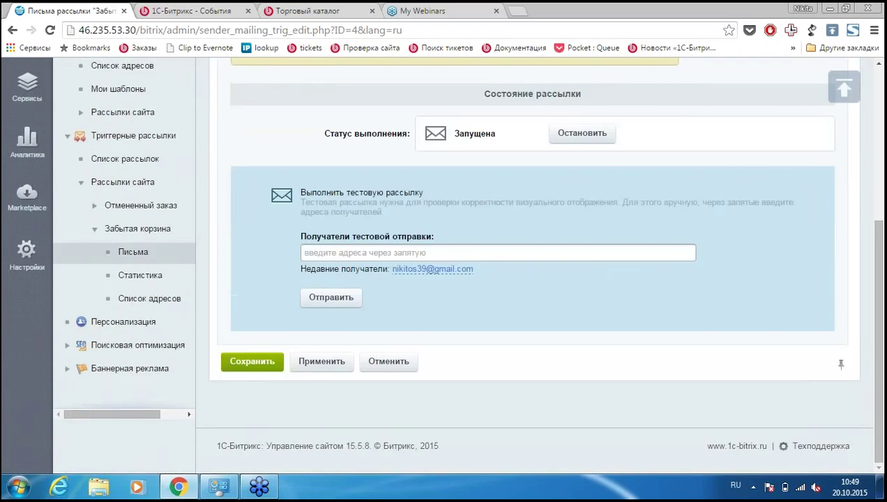
pyautogui.click(263, 364)
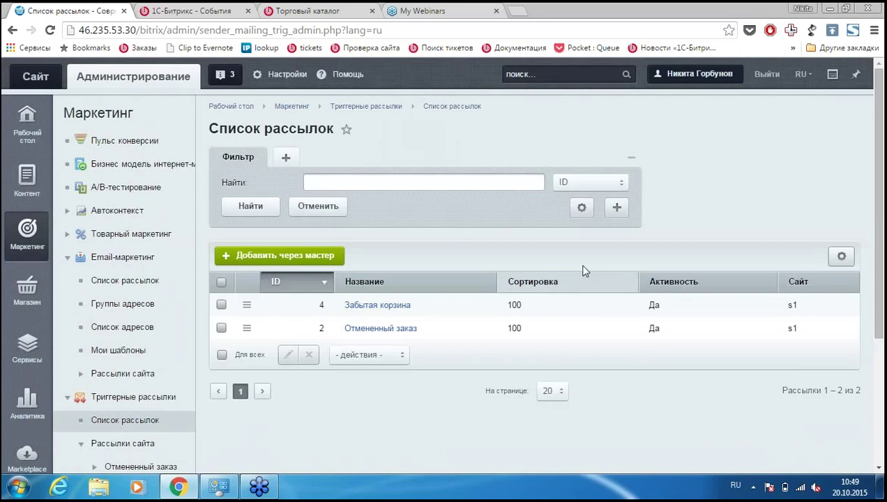
# Open the trigger mailing Отмененный заказ and proceed through its basic parameters and launch conditions to its letters, keeping Отмена заказа and Оплата заказа.
pyautogui.click(382, 329)
pyautogui.scroll(-3, 607, 212)
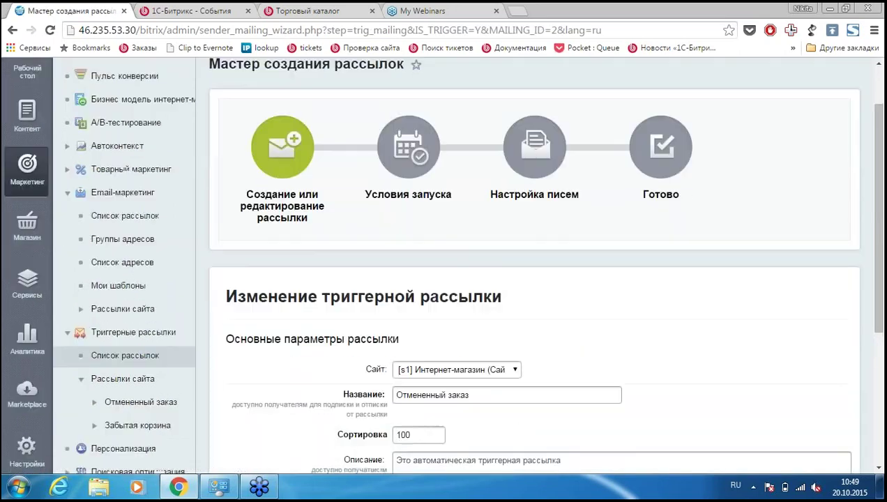
pyautogui.scroll(-3, 593, 187)
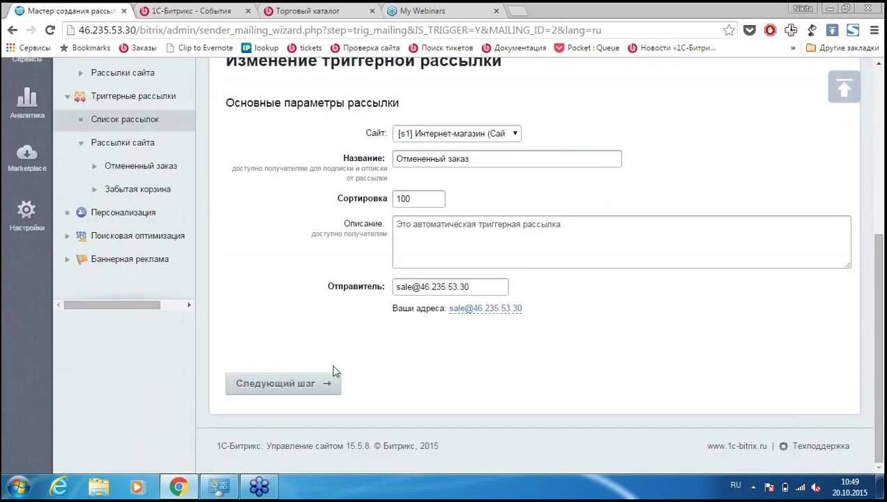
pyautogui.click(312, 383)
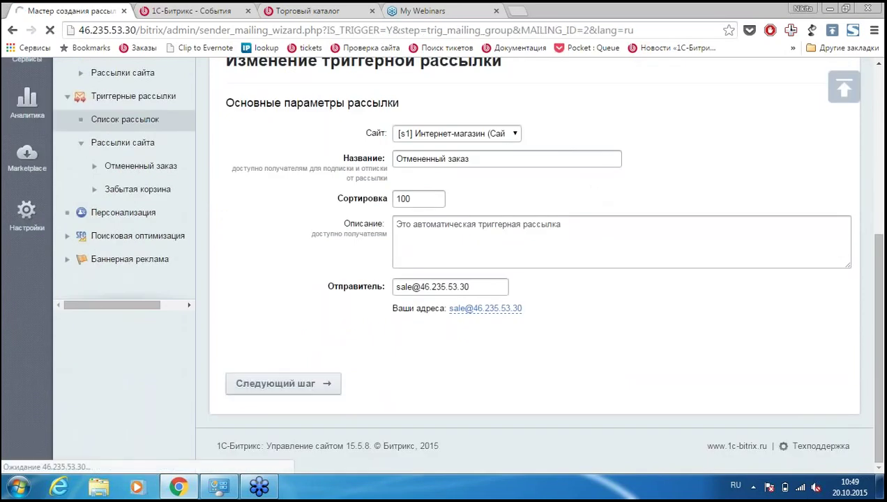
pyautogui.scroll(-3, 320, 388)
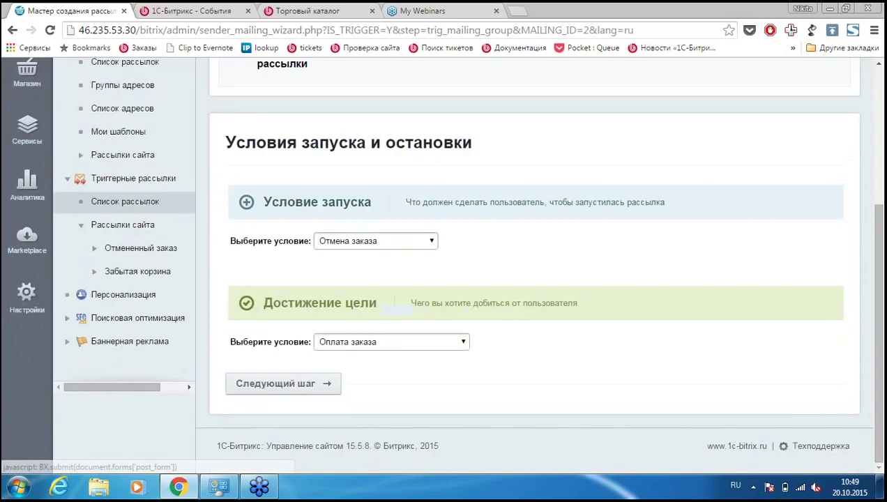
pyautogui.click(320, 388)
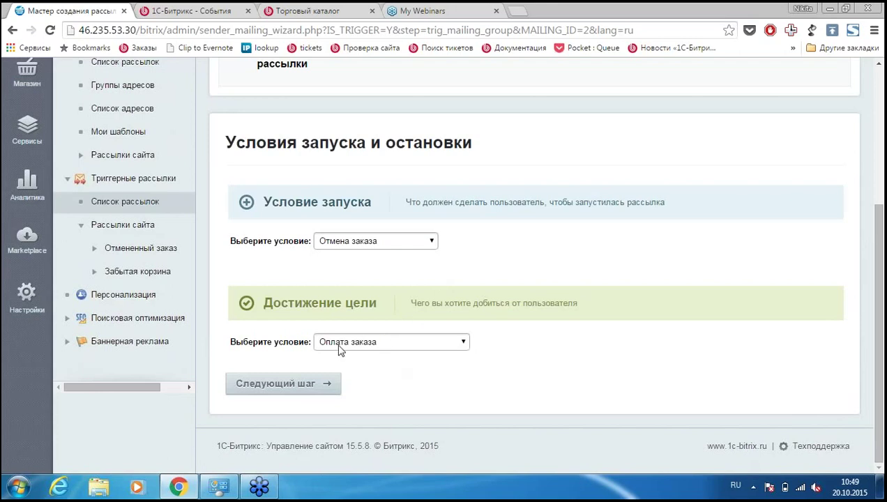
pyautogui.click(278, 383)
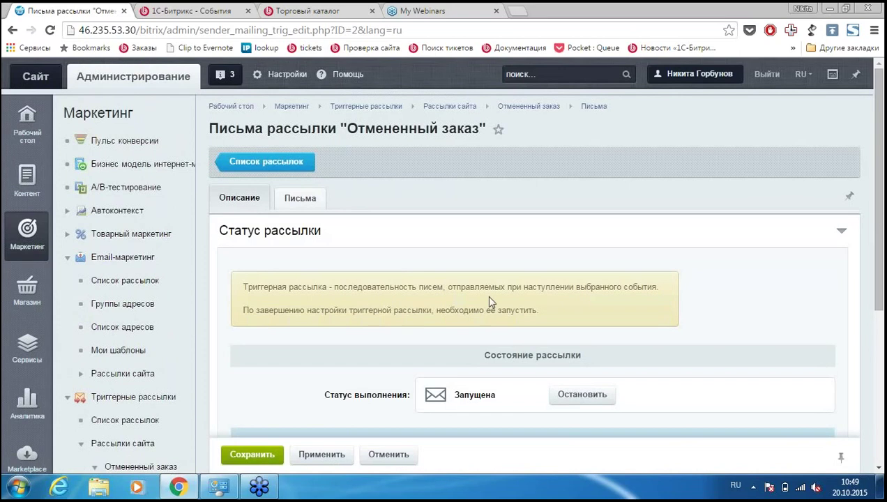
# Review the mailing's status, its list of letters and triggering event, and check the first letter's sending delay without changing it.
pyautogui.scroll(-4, 520, 277)
pyautogui.scroll(4, 489, 218)
pyautogui.scroll(-1, 324, 199)
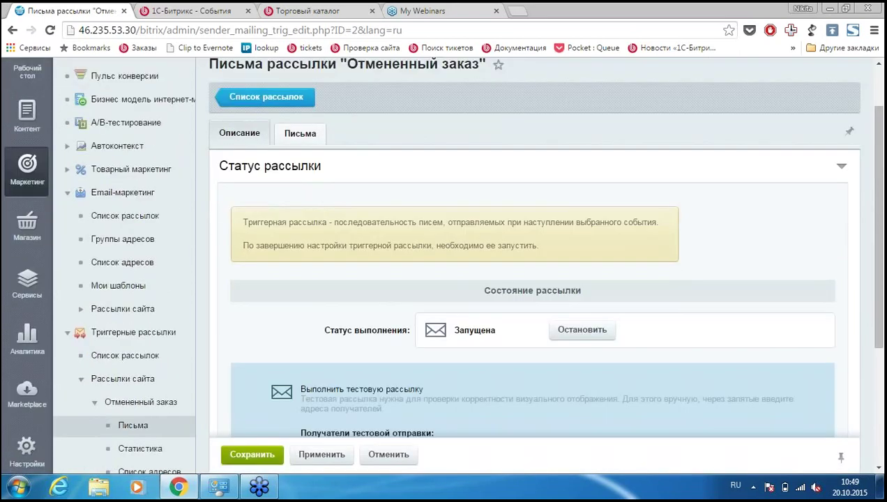
pyautogui.click(300, 133)
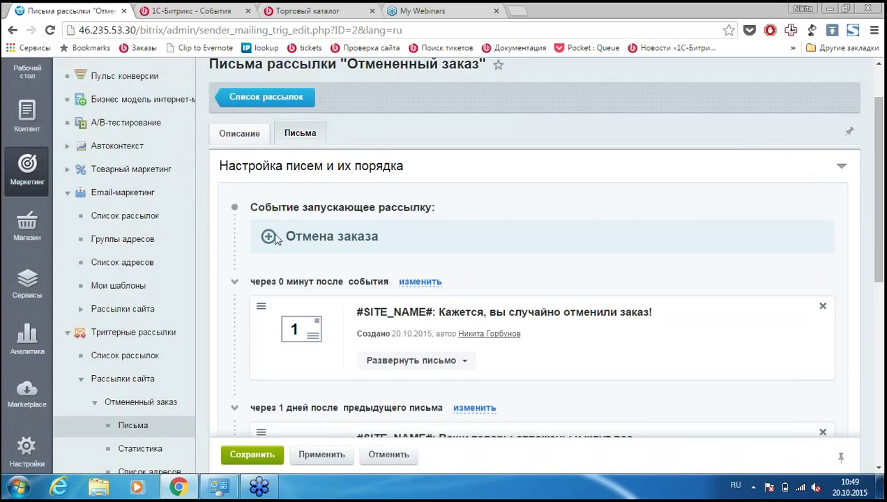
pyautogui.moveTo(286, 230); pyautogui.dragTo(302, 237)
pyautogui.moveTo(374, 241); pyautogui.dragTo(376, 239)
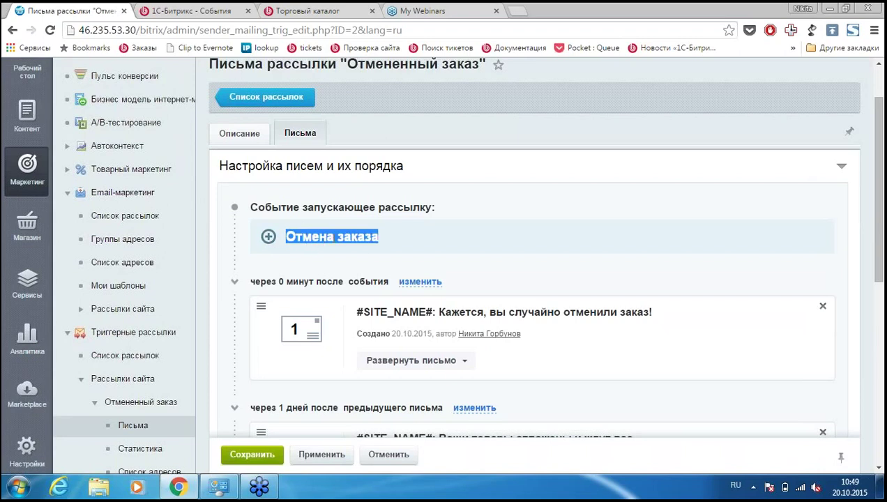
pyautogui.click(407, 282)
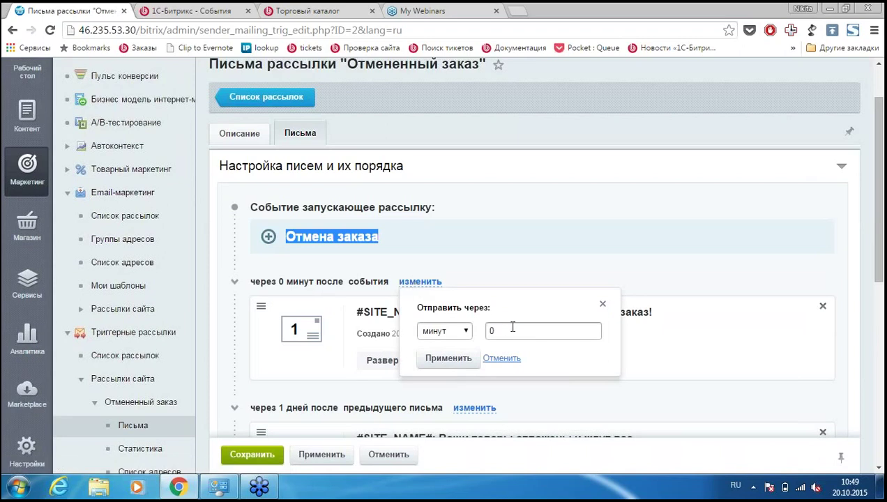
pyautogui.click(501, 358)
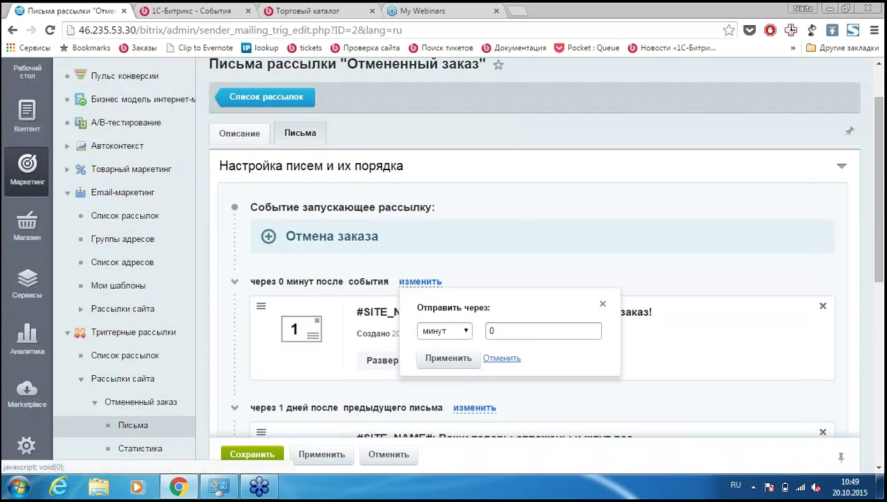
# Look over the sequence of letters, expand the first letter and read its subject and body down to the unsubscribe link.
pyautogui.scroll(-1, 516, 223)
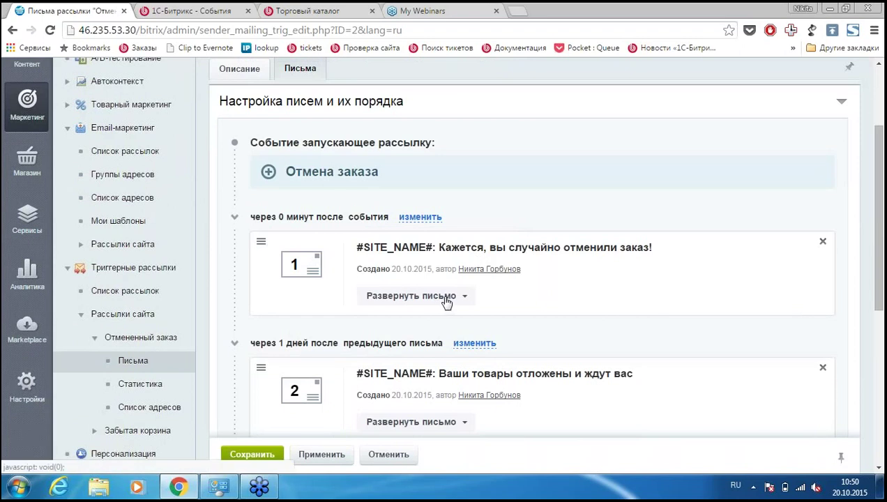
pyautogui.scroll(-5, 505, 224)
pyautogui.scroll(7, 505, 223)
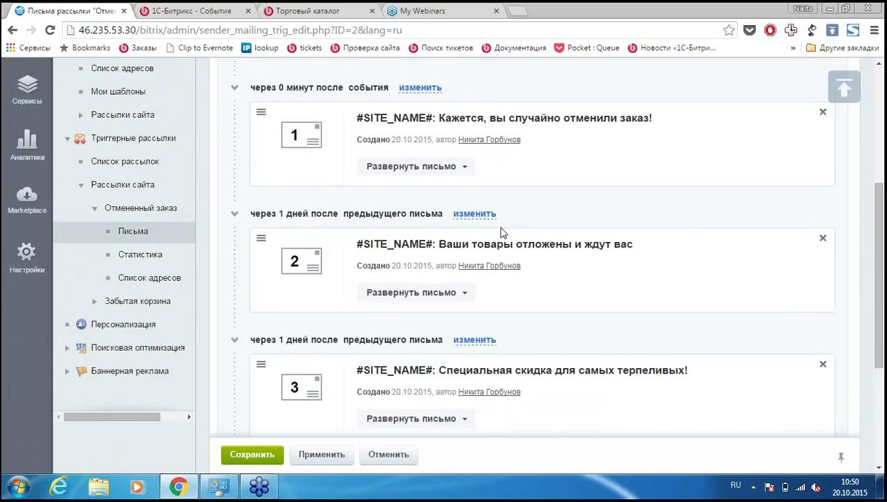
pyautogui.click(499, 232)
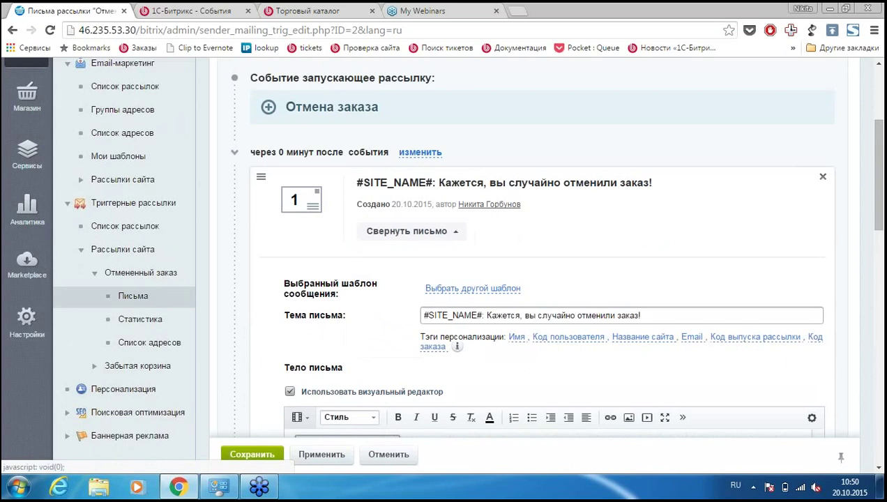
pyautogui.scroll(-5, 331, 262)
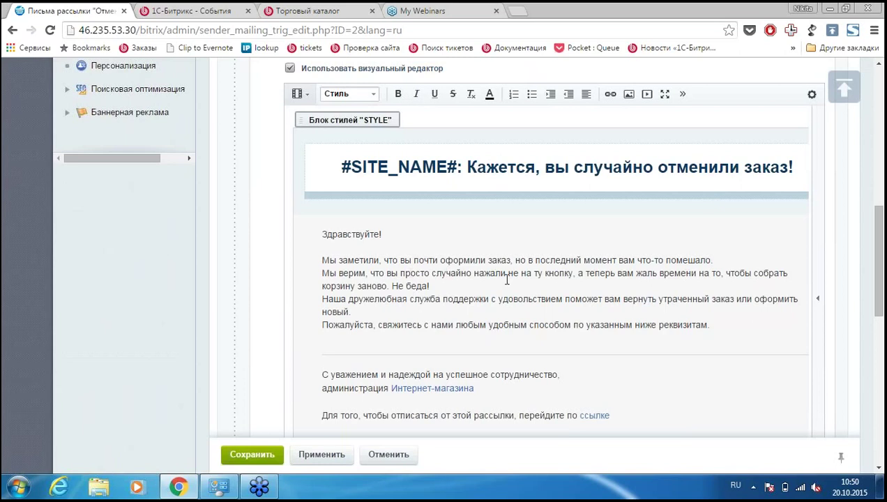
pyautogui.scroll(-2, 507, 279)
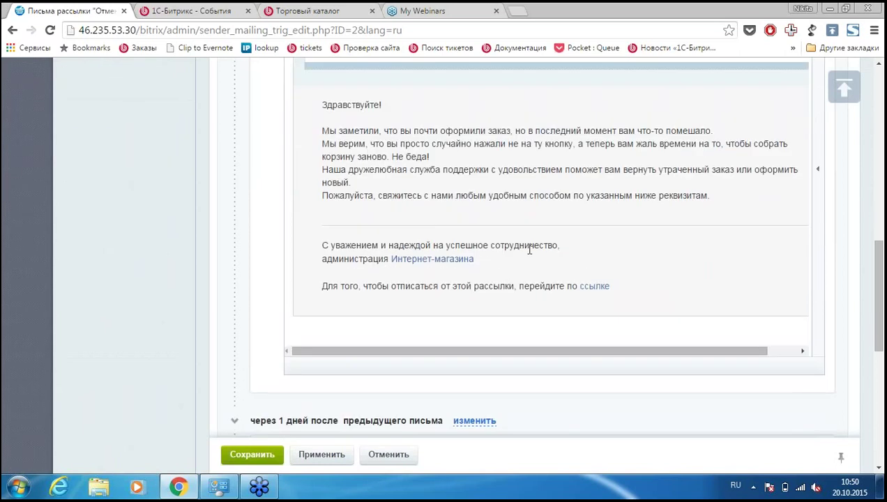
pyautogui.scroll(-1, 529, 244)
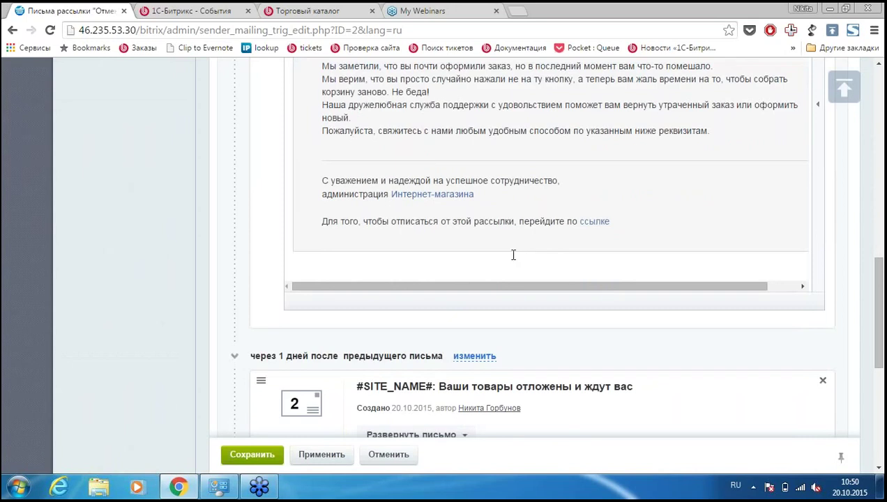
pyautogui.scroll(-1, 519, 316)
pyautogui.scroll(-1, 517, 317)
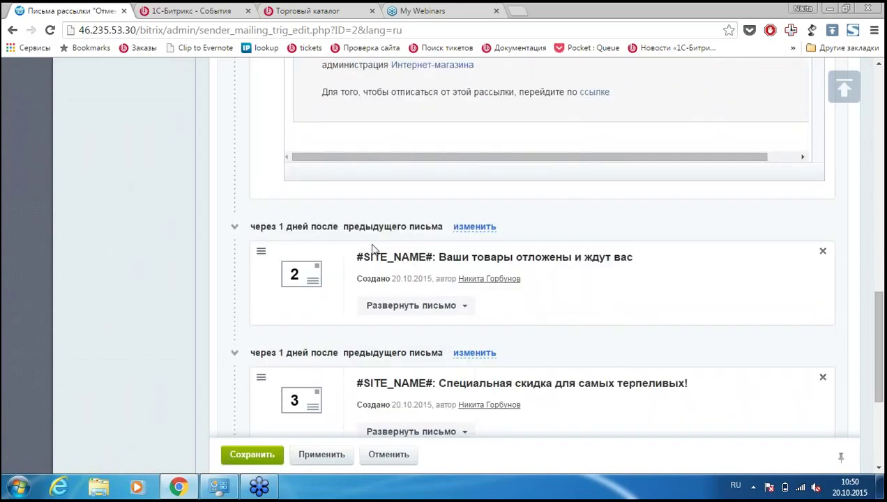
# Check the second letter's sending delay, expand the letter and read its body in the visual editor.
pyautogui.click(463, 232)
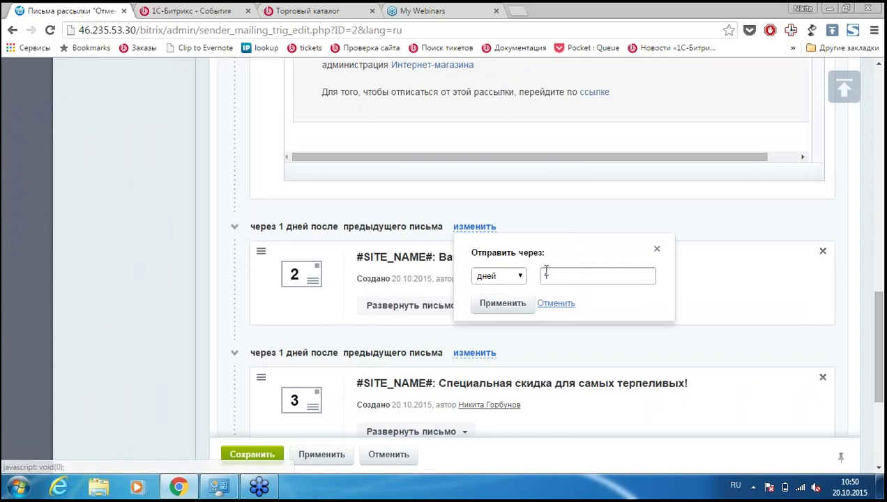
pyautogui.click(492, 301)
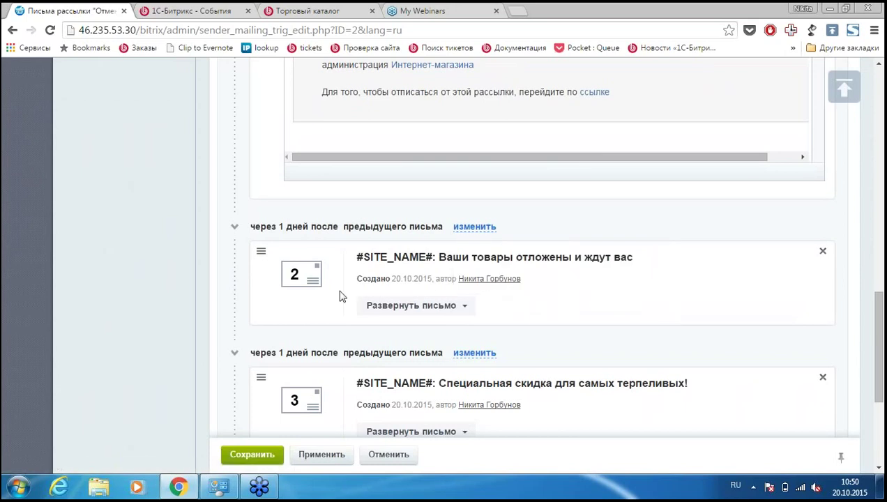
pyautogui.click(384, 311)
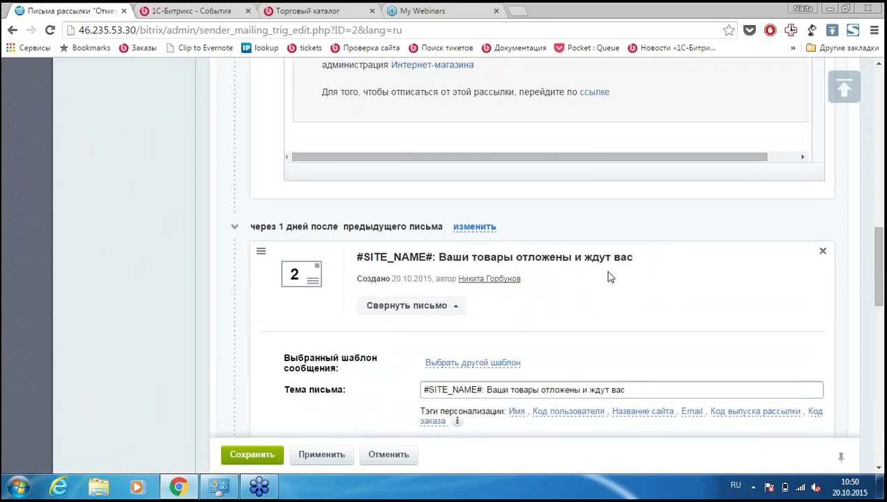
pyautogui.scroll(-3, 592, 262)
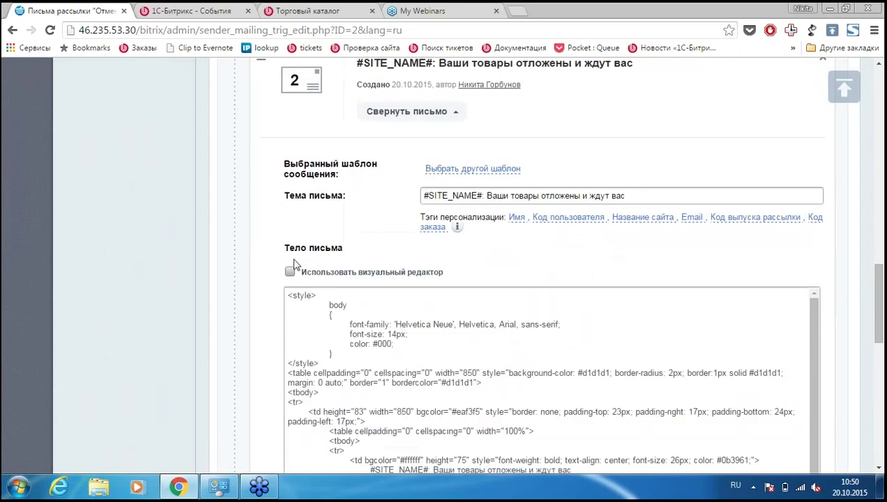
pyautogui.click(290, 271)
pyautogui.scroll(-3, 251, 262)
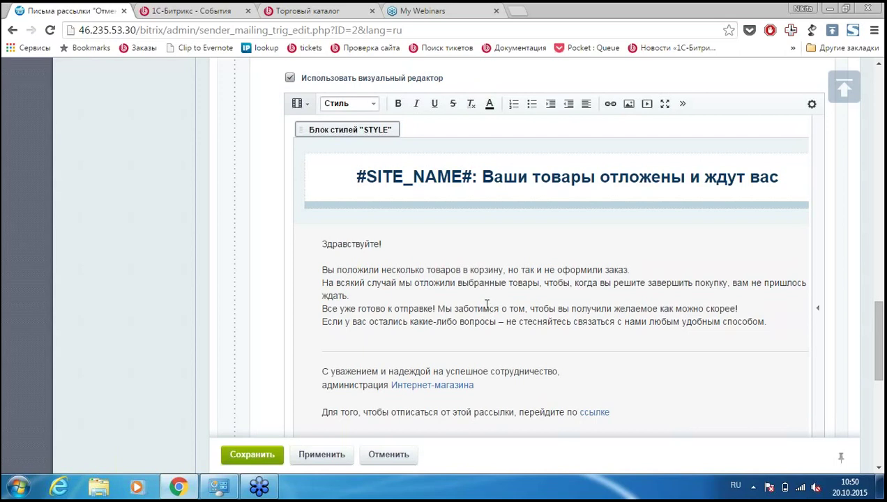
pyautogui.scroll(-4, 214, 240)
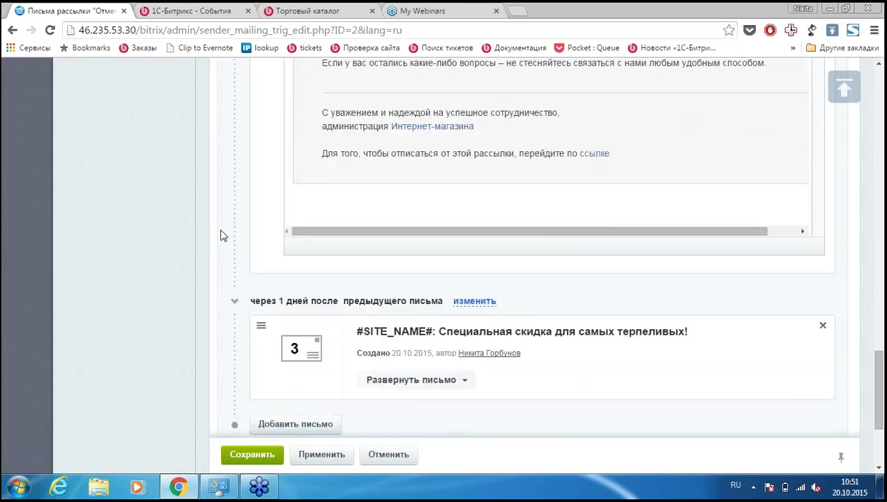
pyautogui.scroll(-1, 221, 236)
pyautogui.scroll(3, 415, 275)
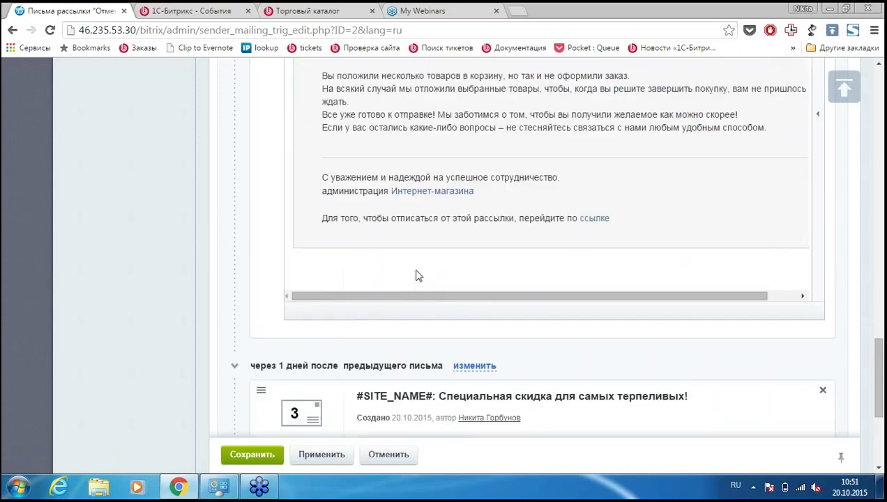
pyautogui.scroll(-2, 129, 231)
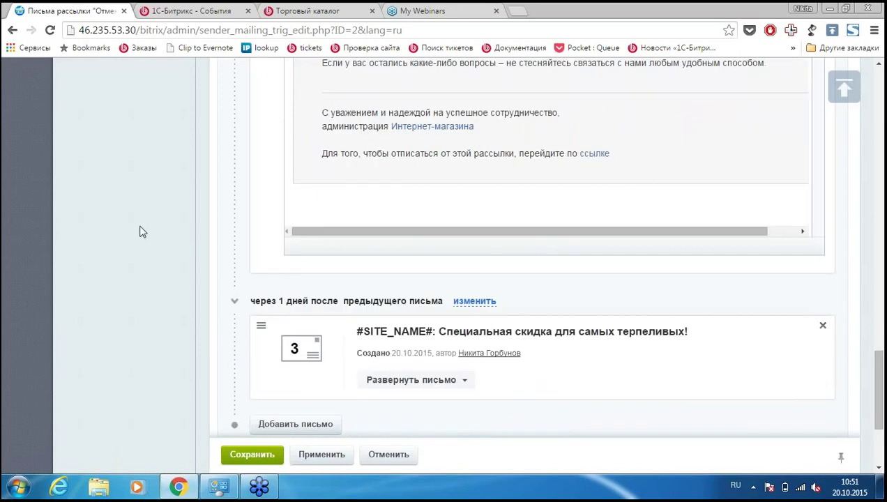
# Check the third letter's sending delay and its text with the coupon generation component, and leave the mailing without saving.
pyautogui.click(483, 302)
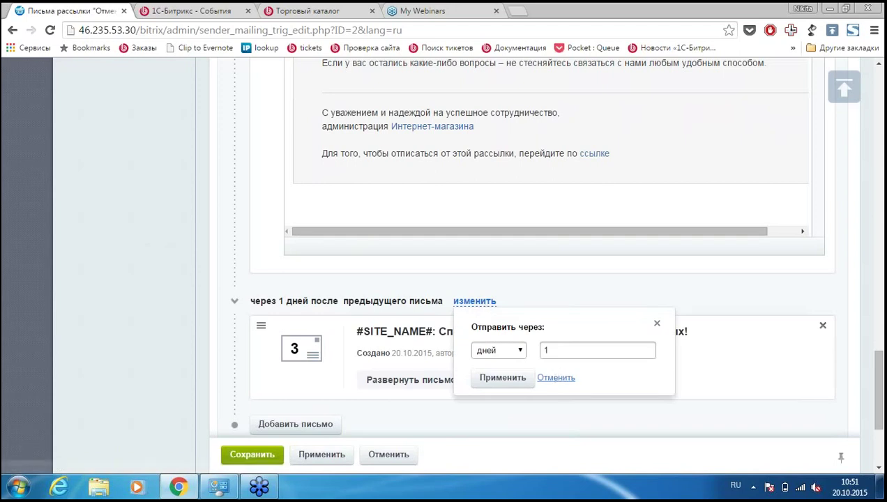
pyautogui.click(555, 377)
pyautogui.scroll(-2, 240, 189)
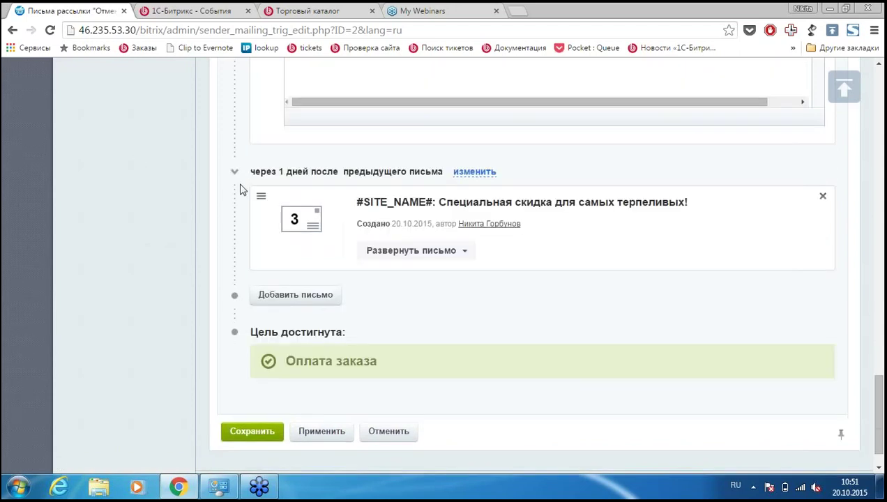
pyautogui.click(389, 256)
pyautogui.scroll(-6, 174, 212)
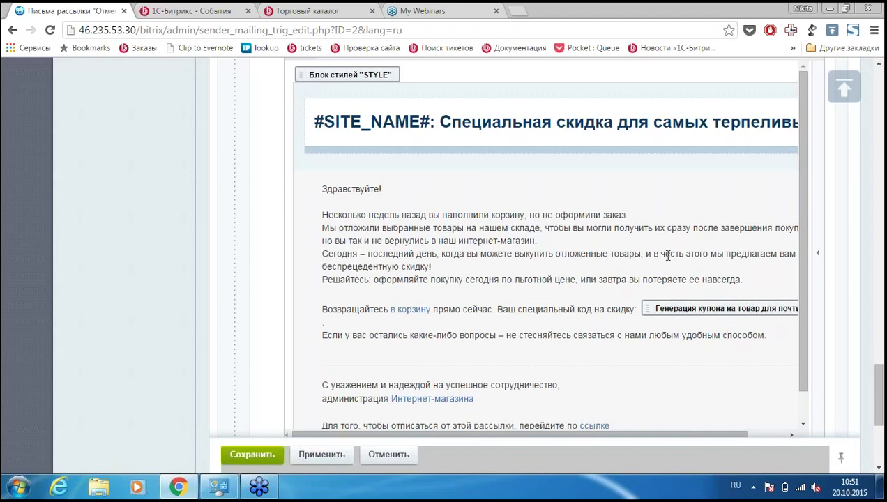
pyautogui.scroll(-1, 663, 253)
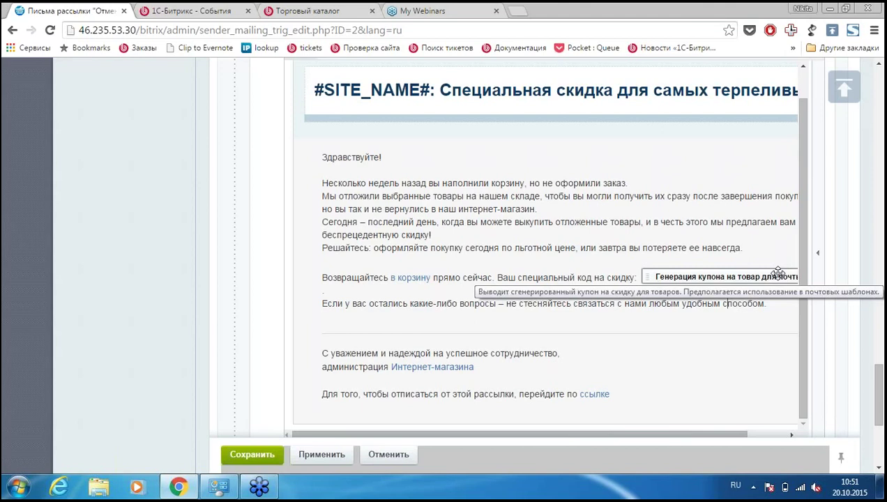
pyautogui.scroll(-4, 530, 351)
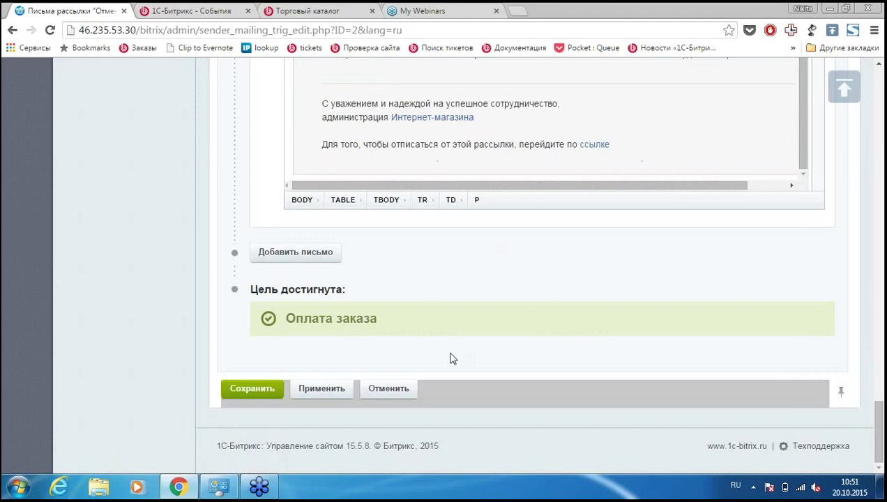
pyautogui.click(401, 394)
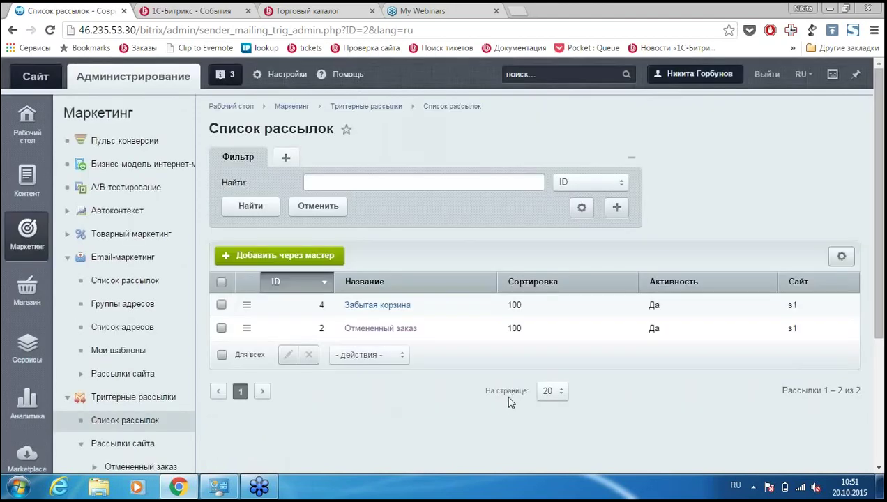
# Glance at the webinar programme page and return to the list of trigger mailings.
pyautogui.scroll(-2, 422, 385)
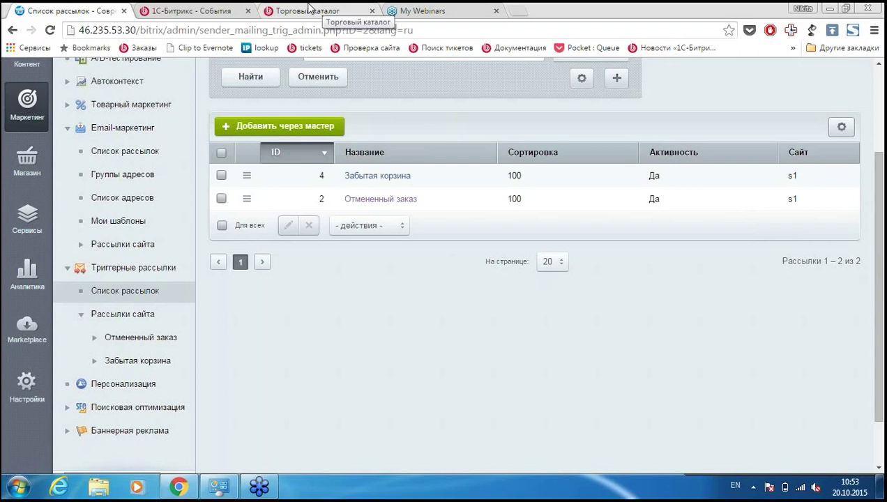
pyautogui.click(203, 10)
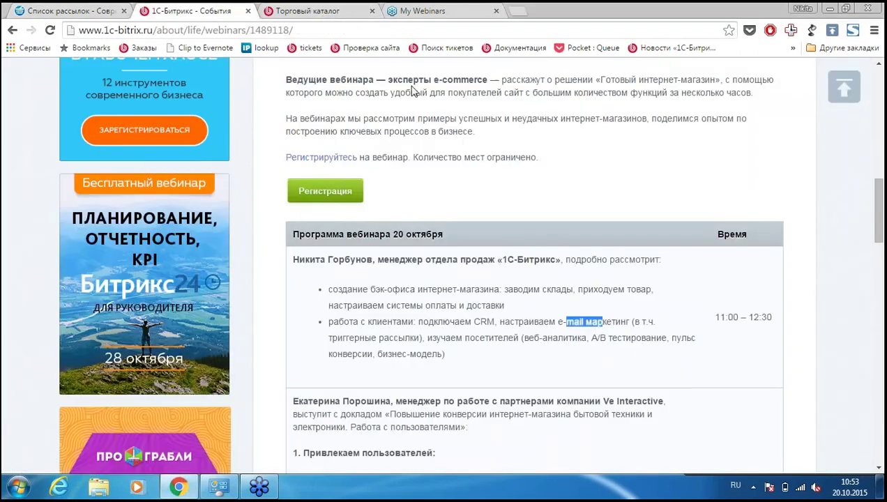
pyautogui.click(84, 11)
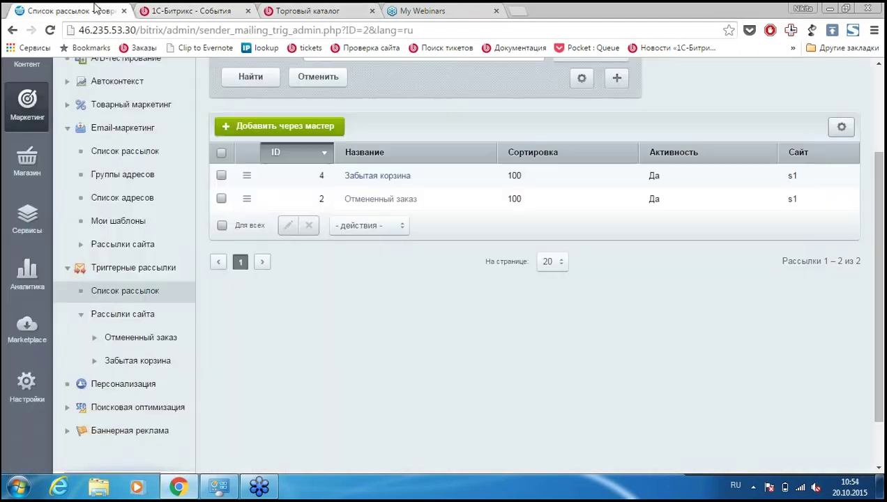
# On the public store site, add Футболка Мужская Чистота in size M to the cart and view the cart's discount coupon field.
pyautogui.scroll(3, 40, 80)
pyautogui.click(39, 77)
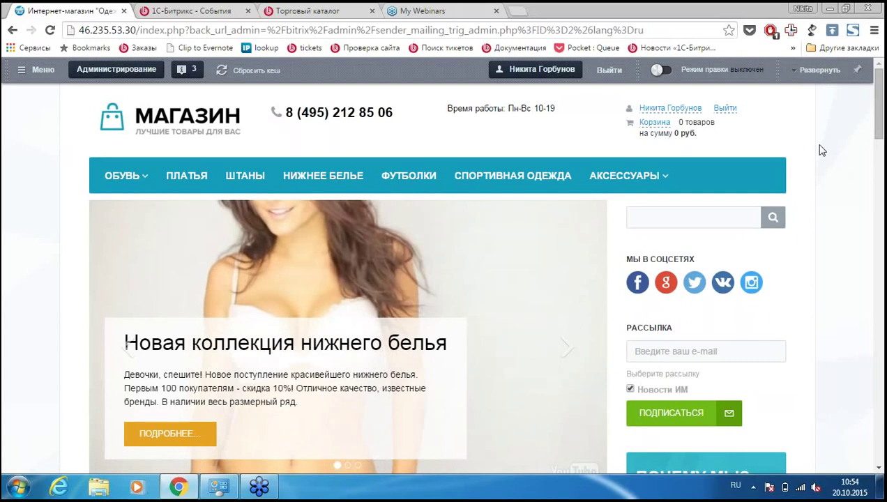
pyautogui.scroll(-7, 432, 405)
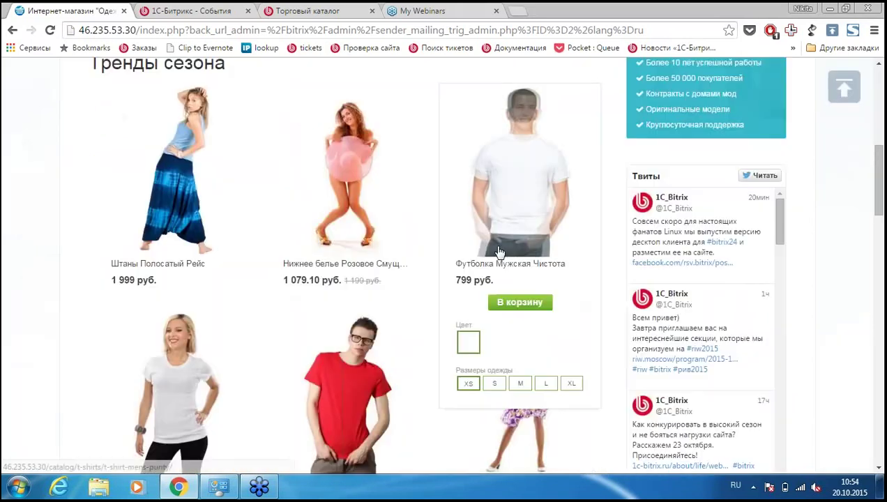
pyautogui.click(522, 385)
pyautogui.click(529, 302)
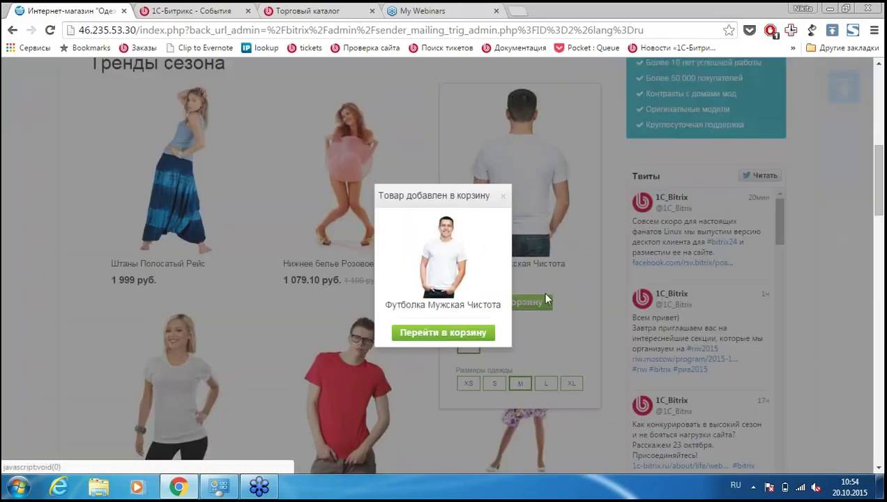
pyautogui.click(399, 338)
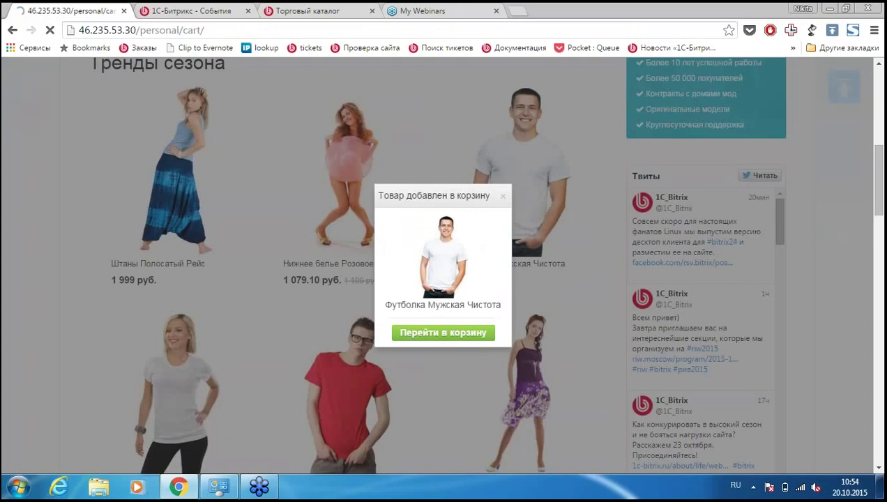
pyautogui.scroll(-4, 297, 286)
pyautogui.click(208, 269)
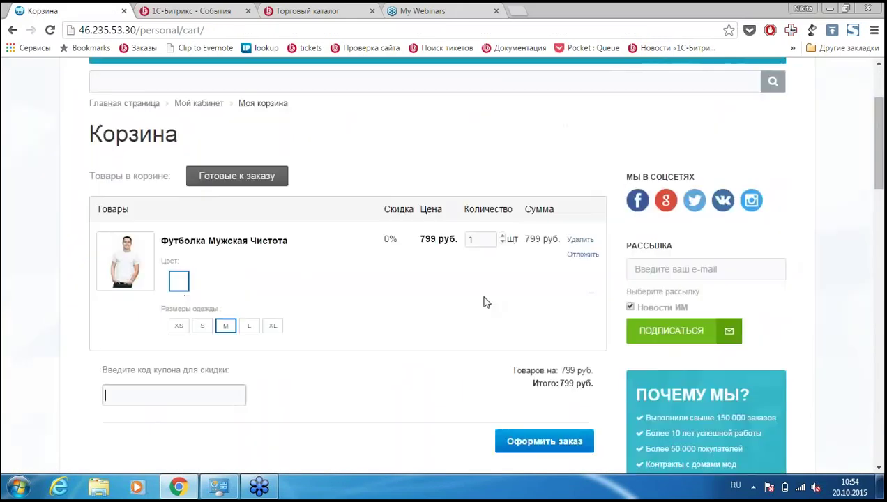
pyautogui.scroll(2, 390, 304)
# Glance at the webinar programme and the Торговый каталог course page, and return to the cart.
pyautogui.click(189, 10)
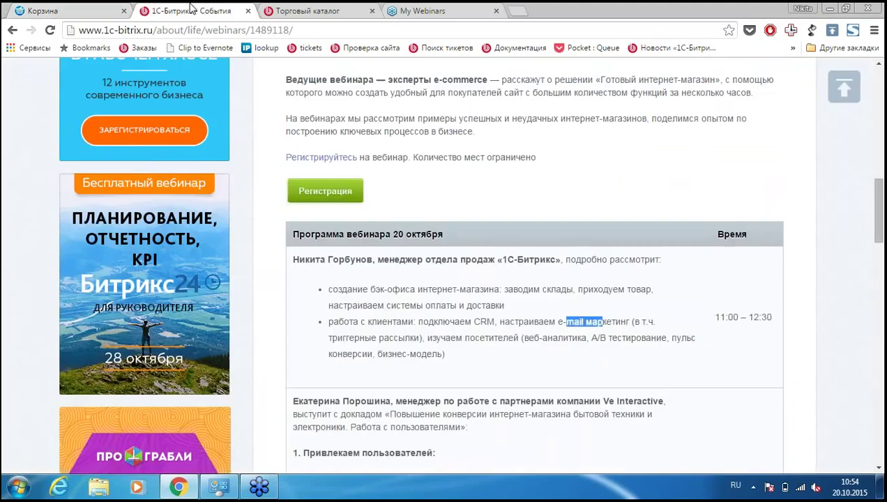
pyautogui.click(302, 10)
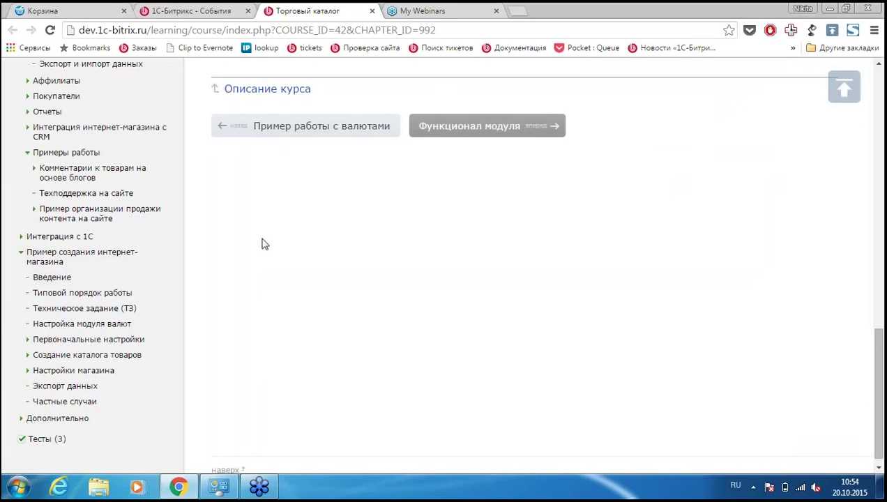
pyautogui.click(39, 11)
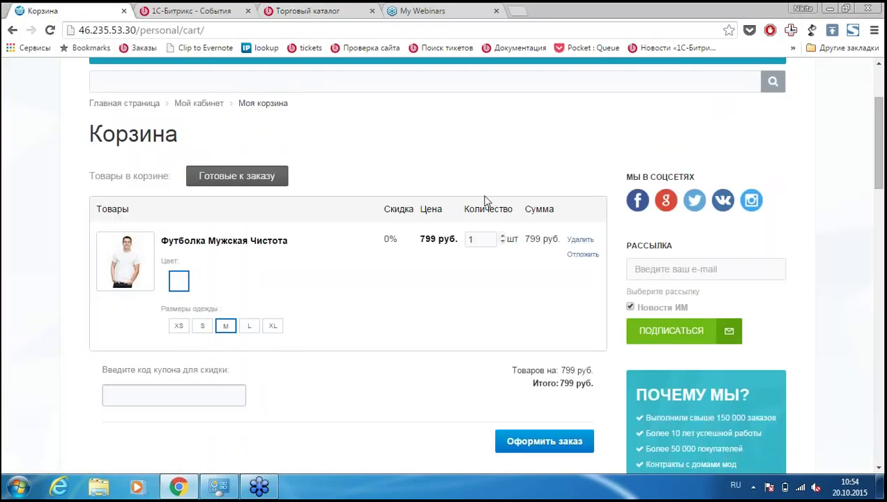
# Return to site administration and open the second page of the root file list under Файлы и папки in the site structure.
pyautogui.scroll(2, 486, 199)
pyautogui.click(147, 70)
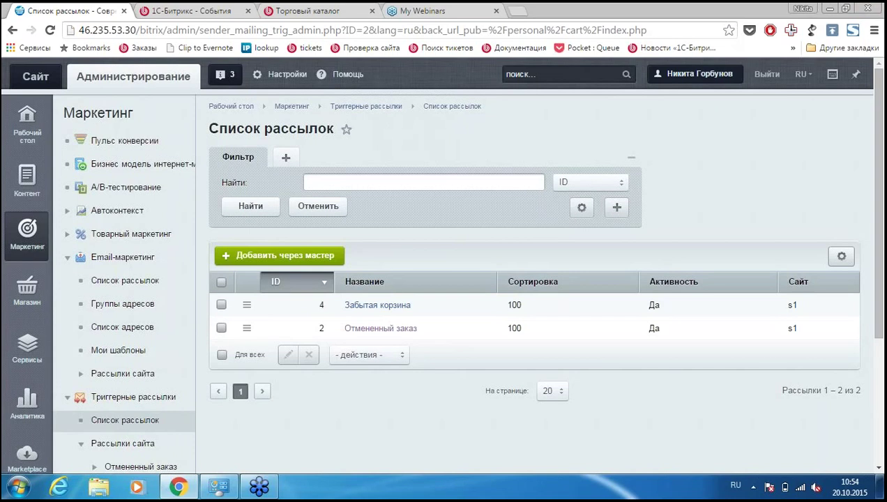
pyautogui.moveTo(28, 192)
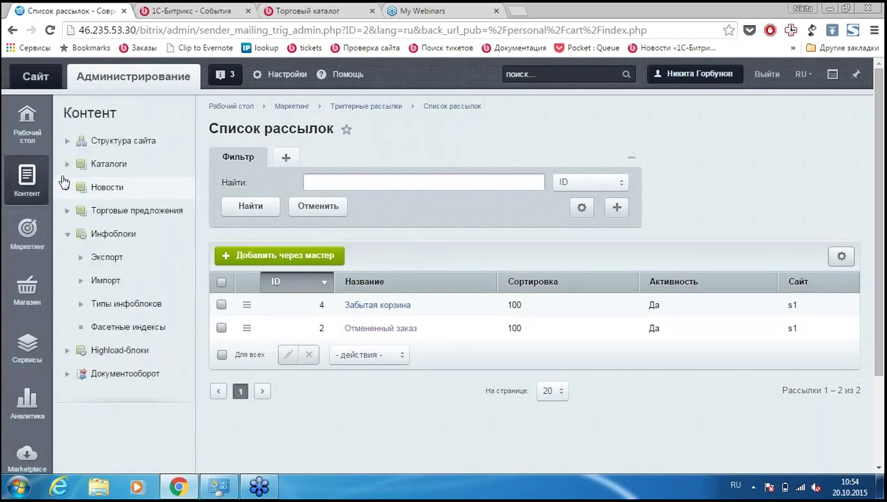
pyautogui.click(68, 141)
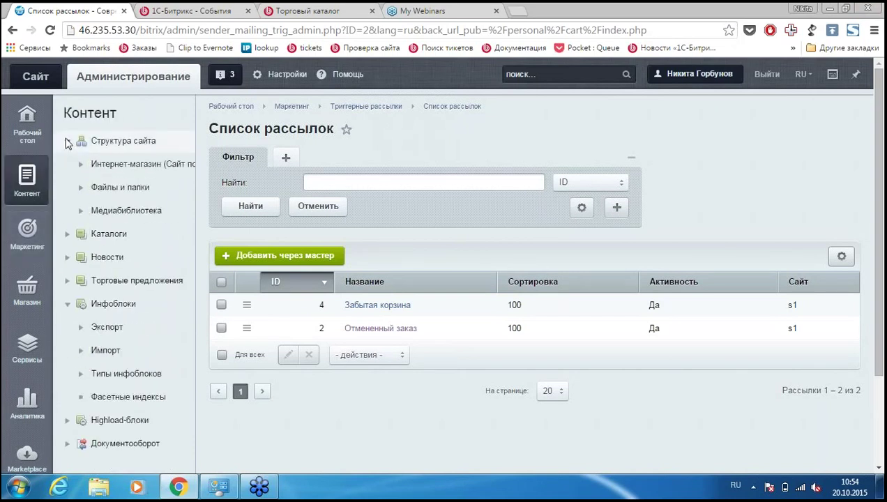
pyautogui.click(81, 187)
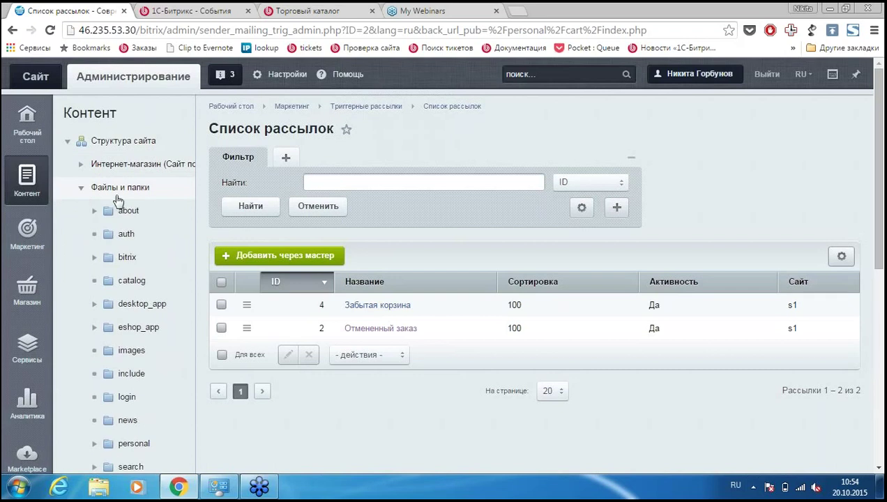
pyautogui.click(115, 190)
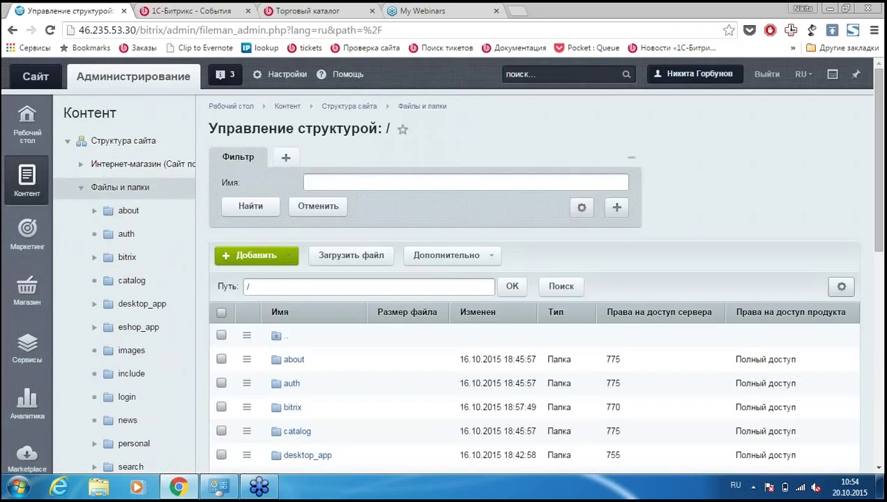
pyautogui.scroll(-10, 594, 222)
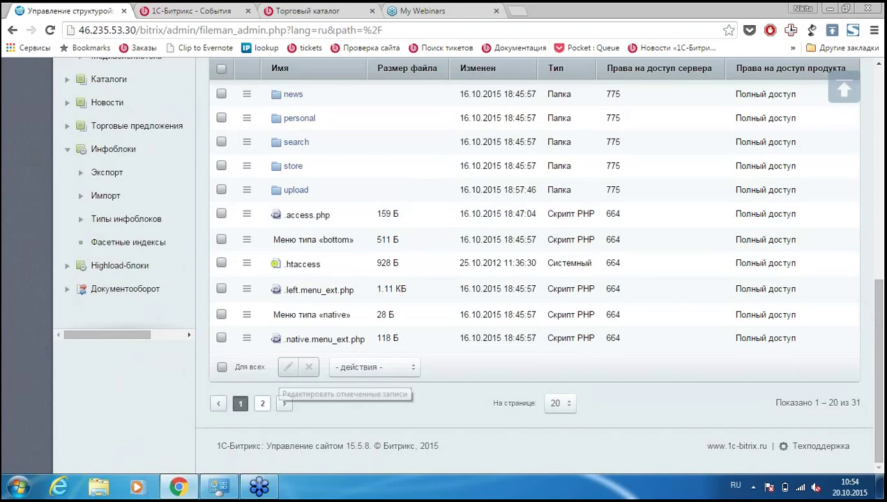
pyautogui.click(262, 403)
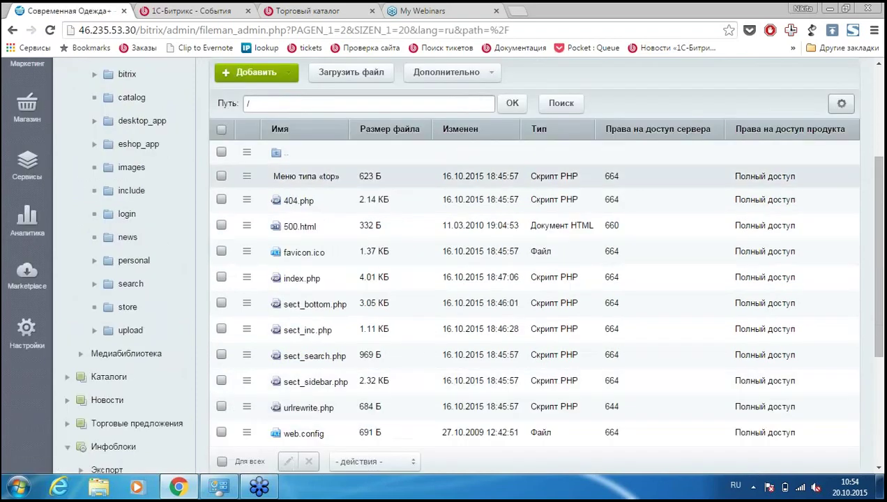
pyautogui.scroll(-1, 541, 151)
pyautogui.scroll(-1, 543, 183)
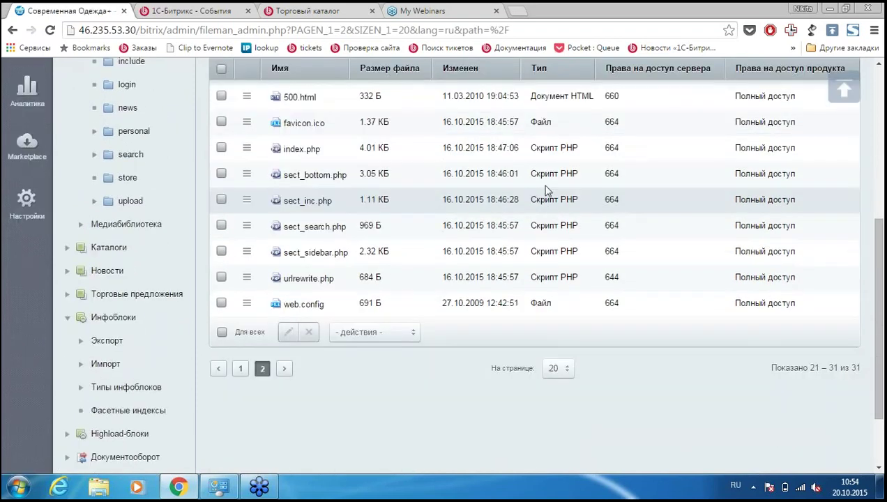
# Copy index.php into the root folder / with automatic renaming on name conflicts, and check the updated file list.
pyautogui.click(247, 151)
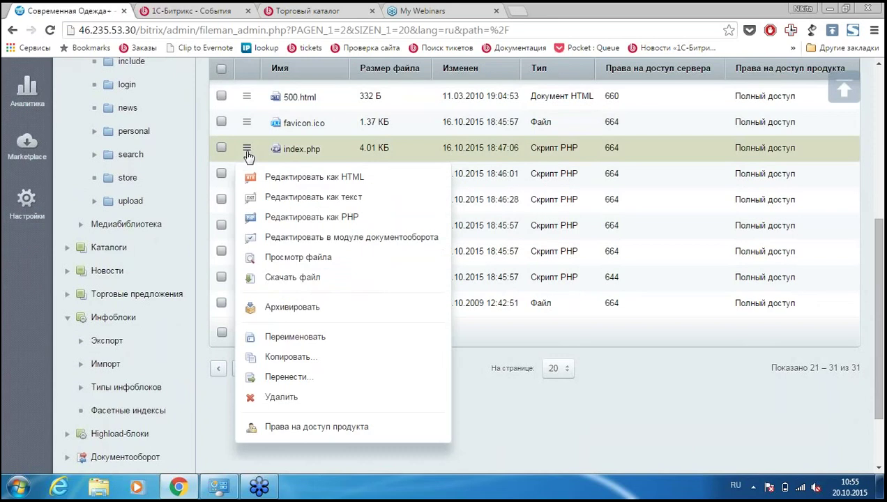
pyautogui.click(289, 357)
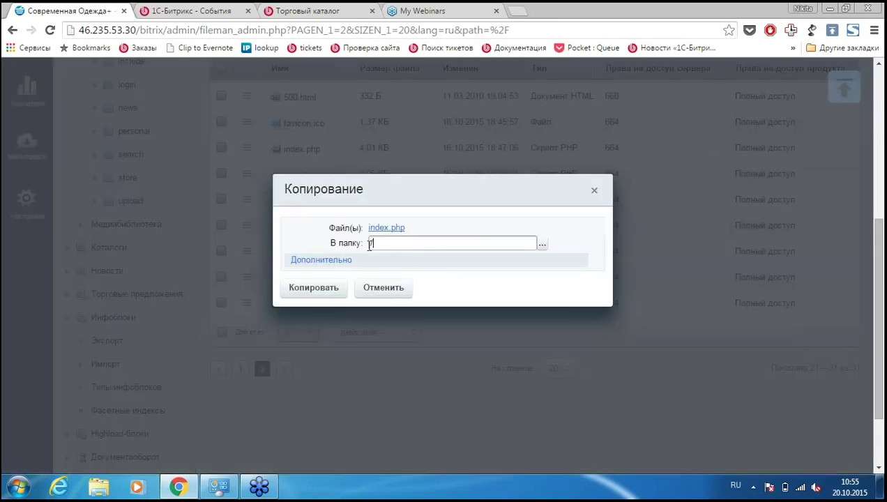
pyautogui.click(337, 263)
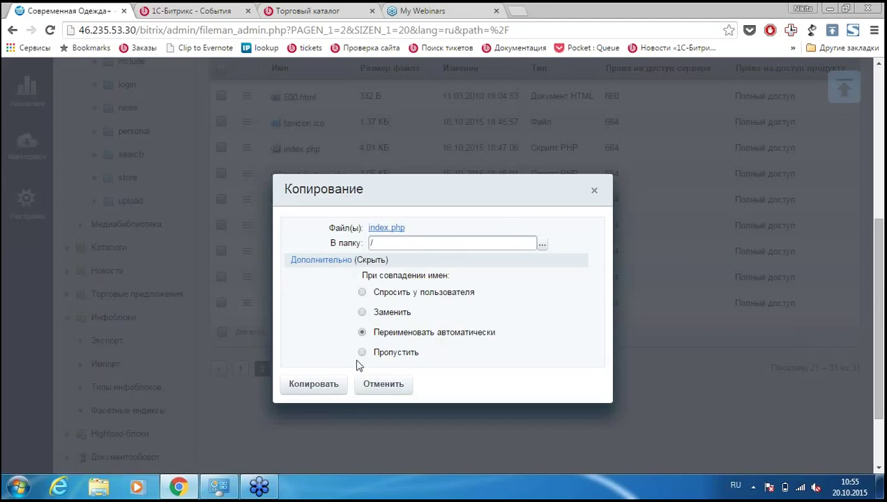
pyautogui.click(313, 385)
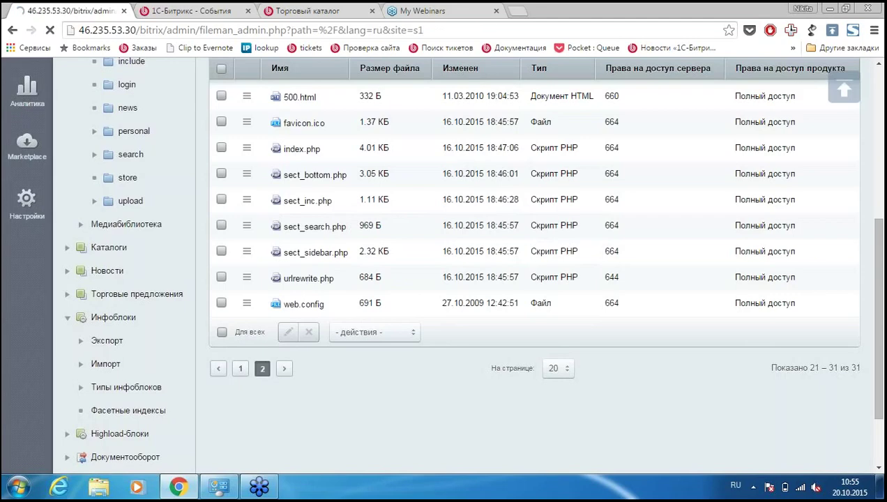
pyautogui.scroll(-2, 599, 253)
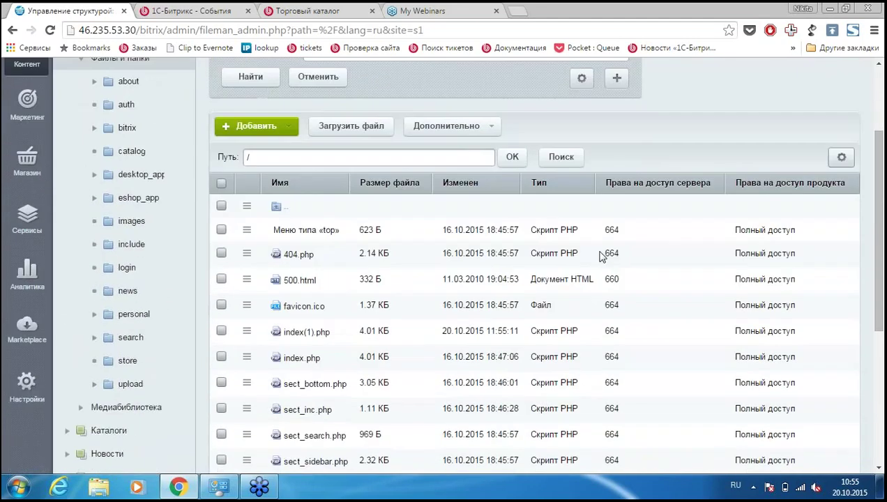
pyautogui.scroll(-2, 599, 257)
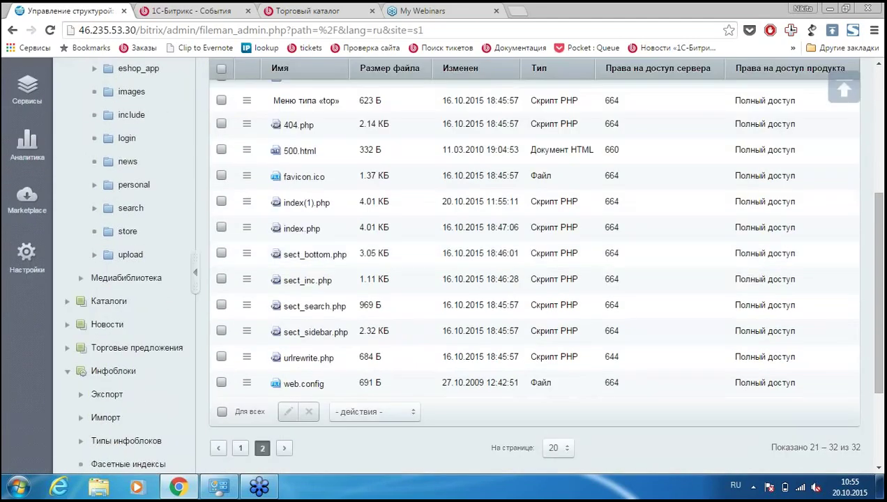
# Look over the first page of the root file list and switch to the webinar programme page.
pyautogui.click(240, 448)
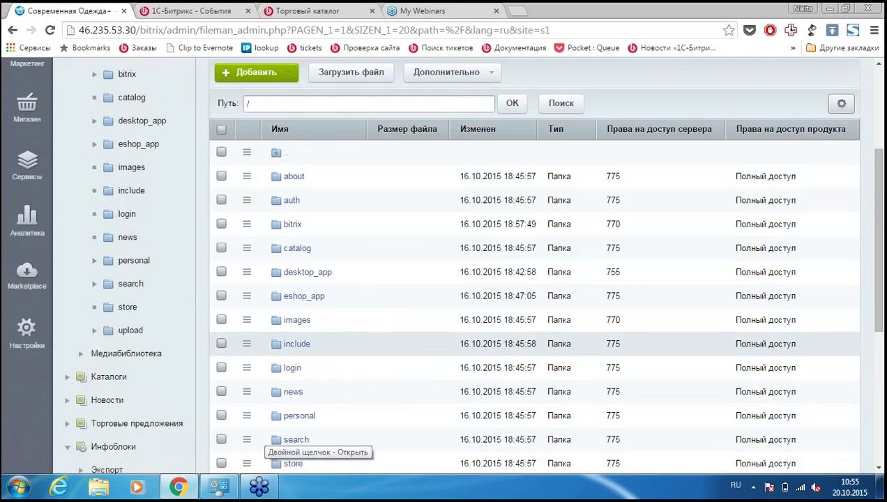
pyautogui.scroll(-4, 584, 268)
pyautogui.scroll(4, 584, 268)
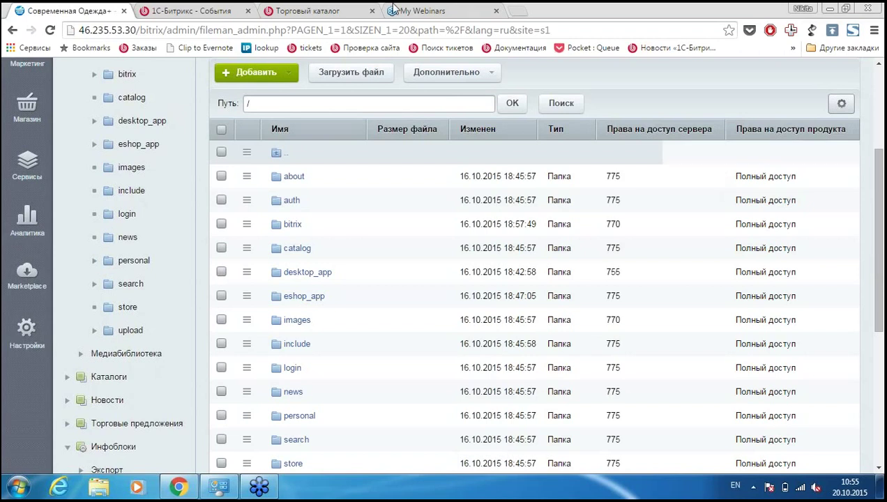
pyautogui.click(218, 11)
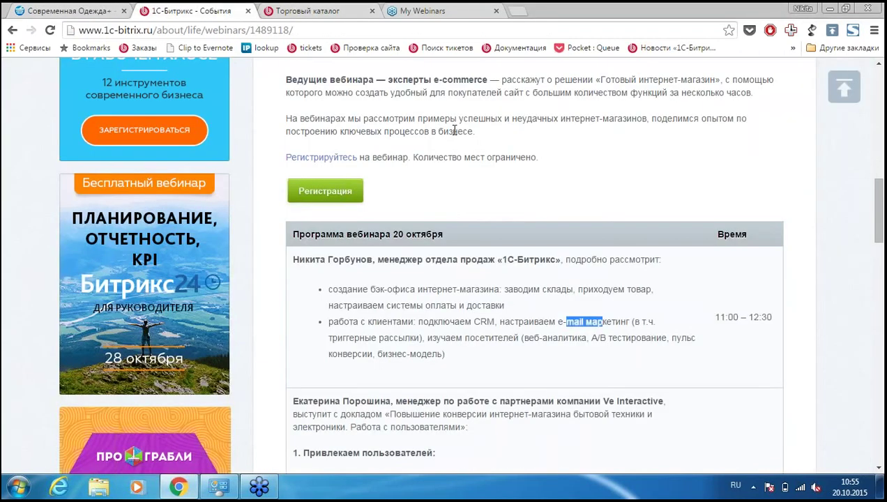
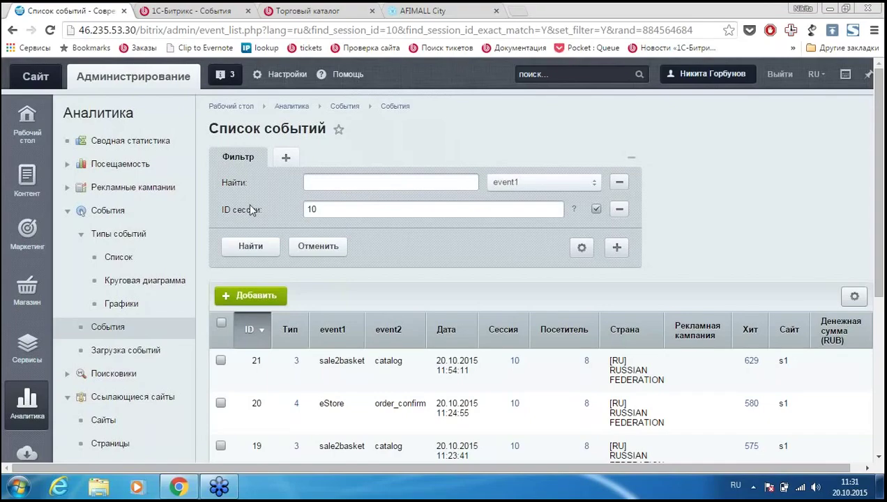
# Look through the Магазин section's entries, and collapse the Email-маркетинг and Триггерные рассылки branches in the Маркетинг section.
pyautogui.click(25, 279)
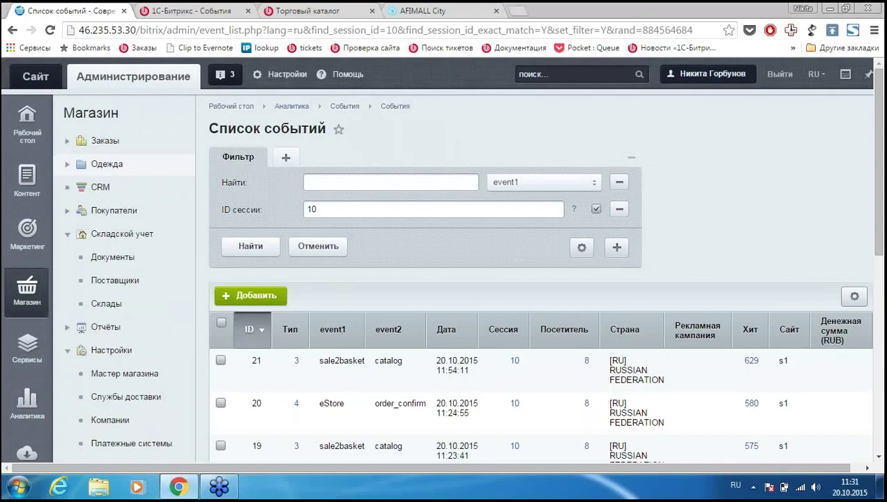
pyautogui.scroll(-4, 158, 202)
pyautogui.scroll(-3, 158, 203)
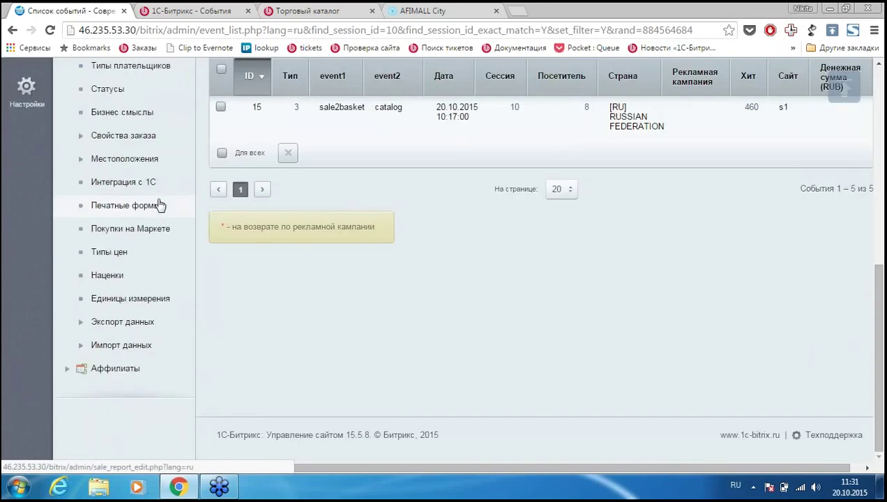
pyautogui.scroll(7, 158, 203)
pyautogui.click(27, 198)
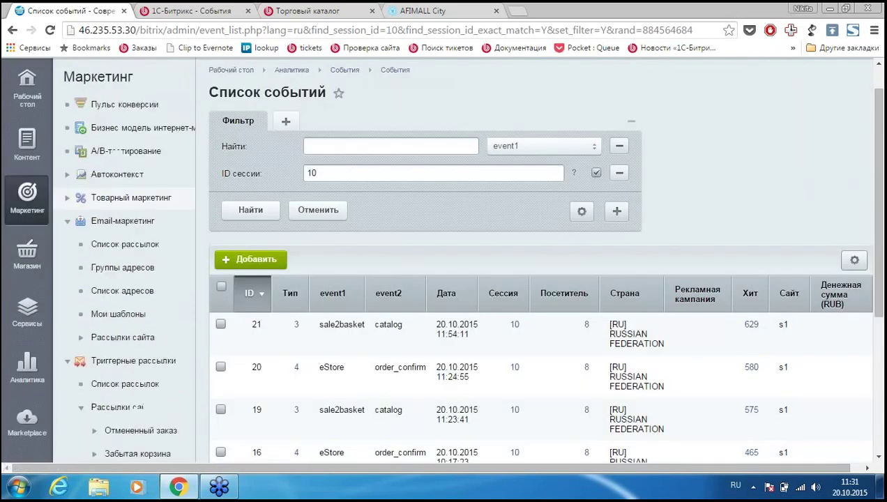
pyautogui.scroll(1, 71, 239)
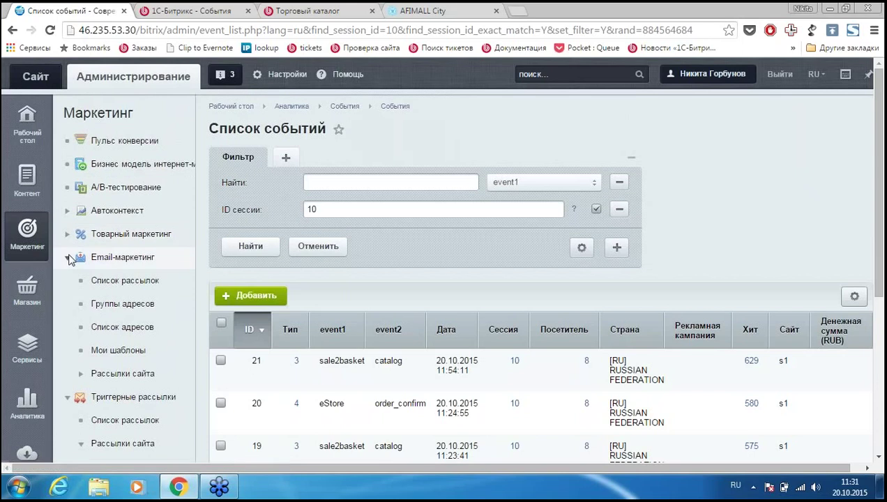
pyautogui.click(69, 257)
pyautogui.click(68, 280)
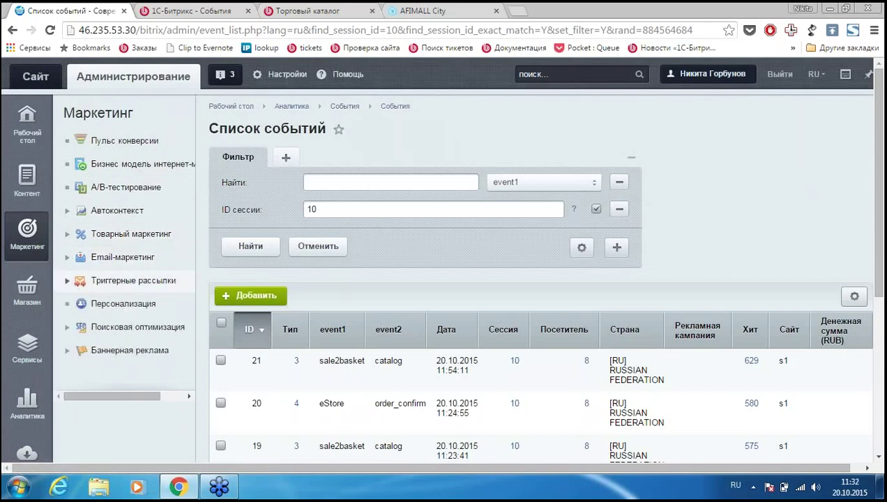
# Open the Персонализация page and look over the 1C-Bitrix BigData overview and its instructions for enabling the service.
pyautogui.click(123, 304)
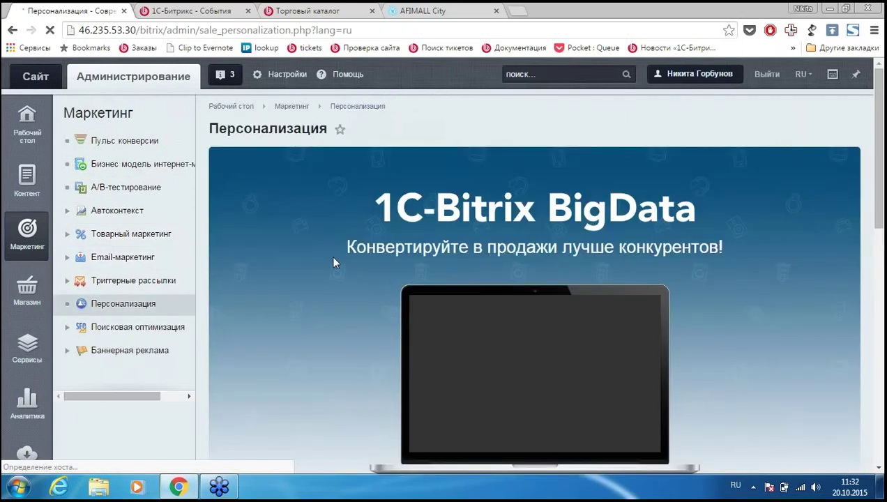
pyautogui.scroll(-3, 340, 251)
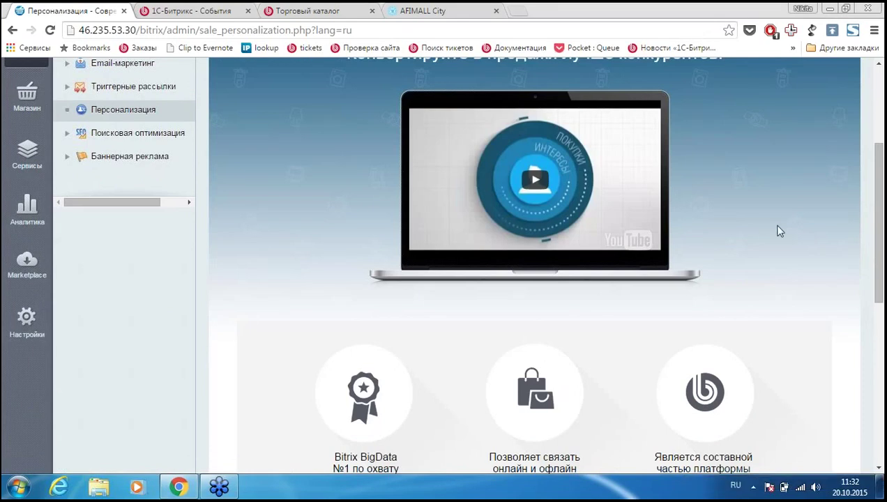
pyautogui.scroll(-3, 818, 271)
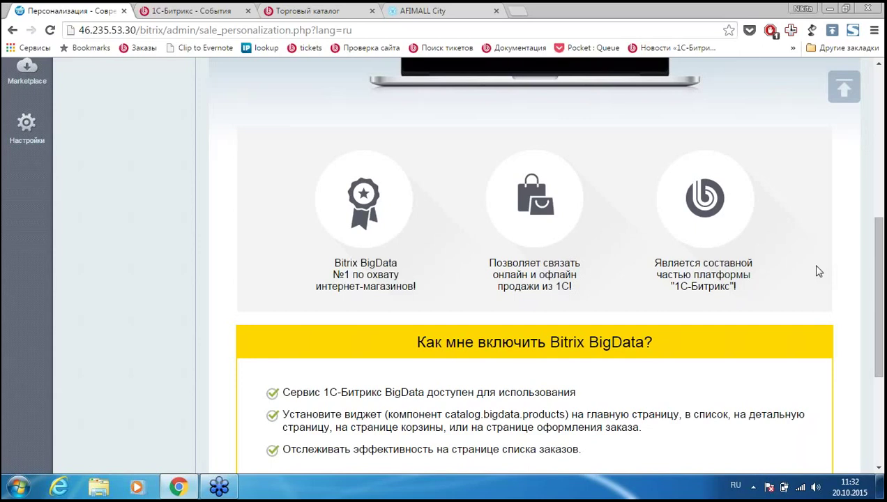
pyautogui.scroll(3, 818, 272)
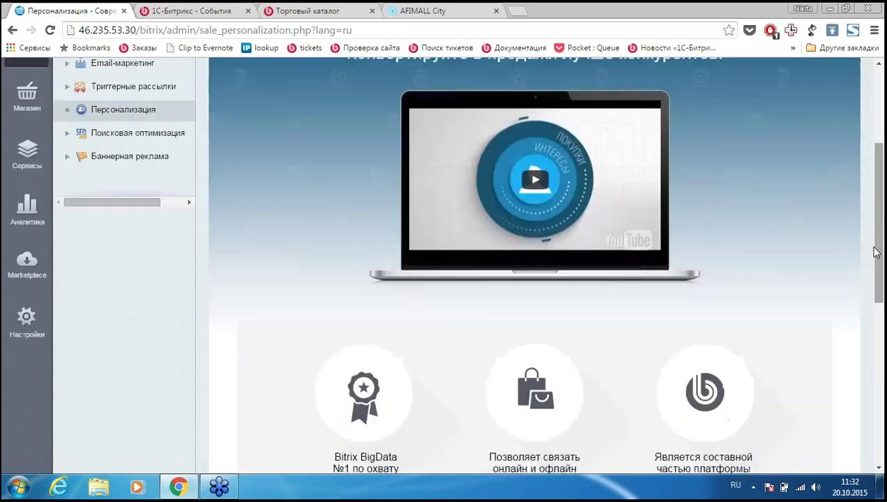
# Switch to the Аналитика section and collapse its События and Ссылающиеся сайты branches.
pyautogui.scroll(3, 880, 321)
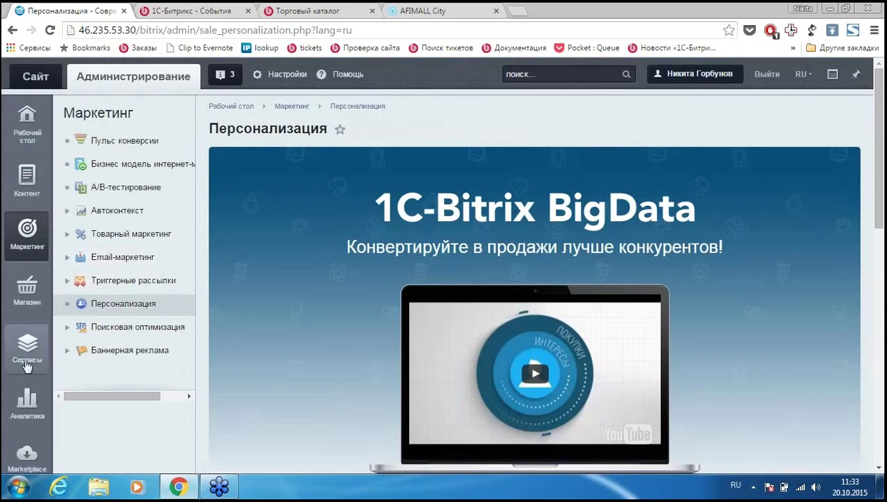
pyautogui.click(28, 398)
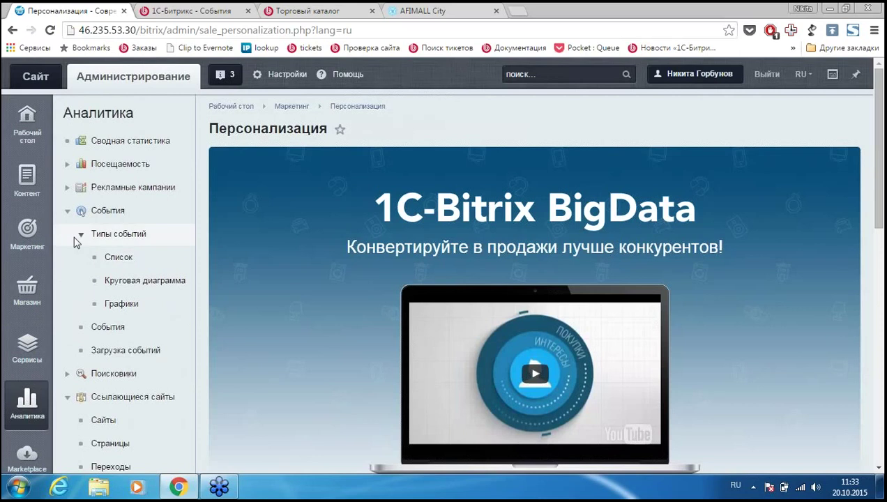
pyautogui.click(68, 212)
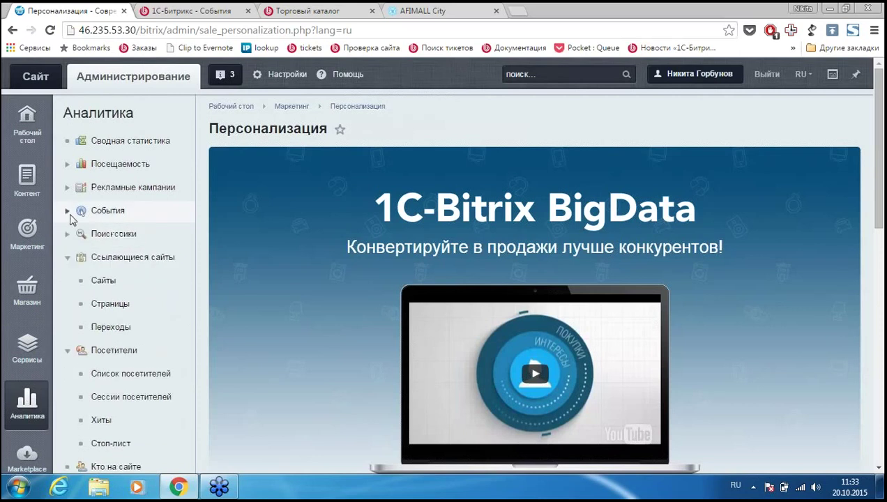
pyautogui.click(68, 257)
# Open Сводная статистика and look over the filter and the Общая посещаемость table by day.
pyautogui.click(115, 148)
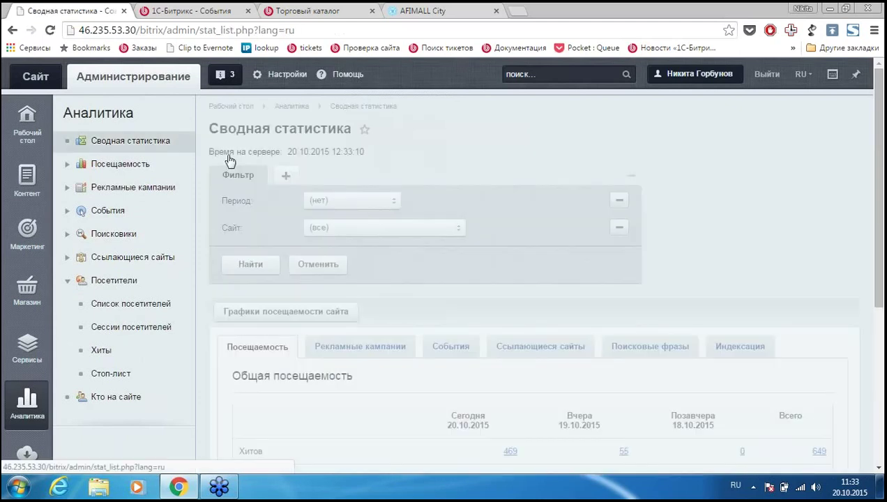
pyautogui.scroll(-2, 741, 179)
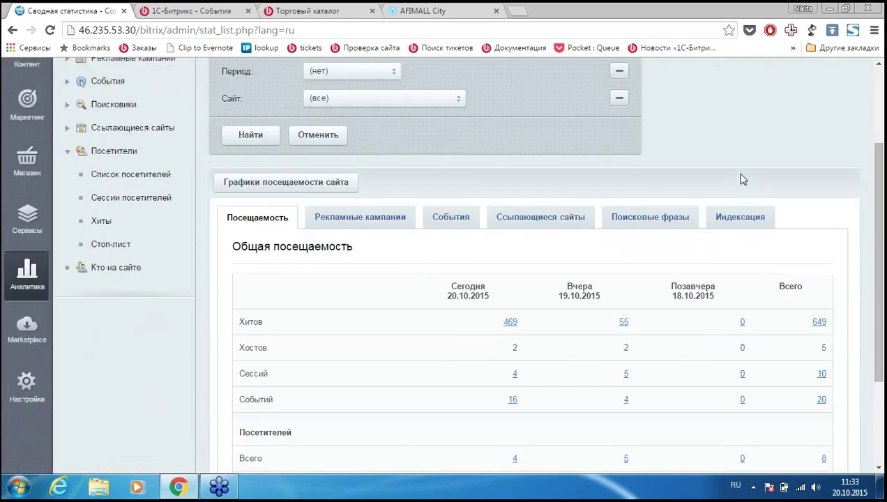
pyautogui.scroll(1, 742, 179)
pyautogui.scroll(1, 742, 179)
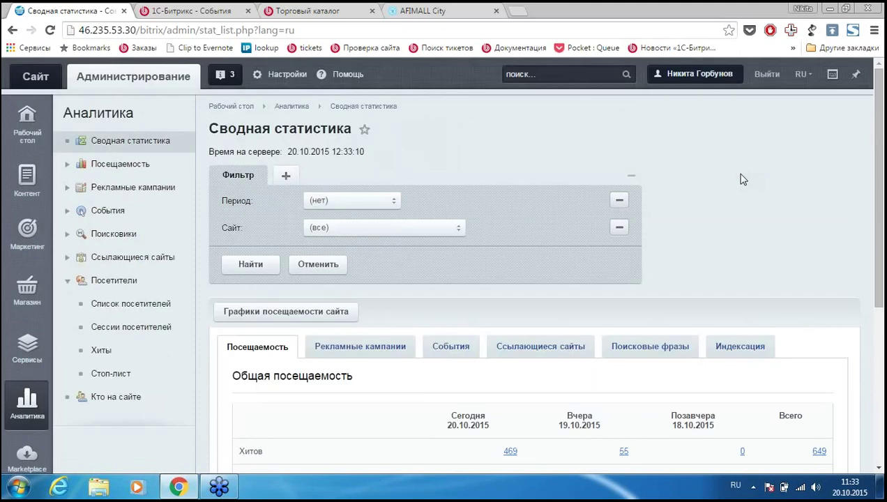
pyautogui.scroll(-2, 741, 179)
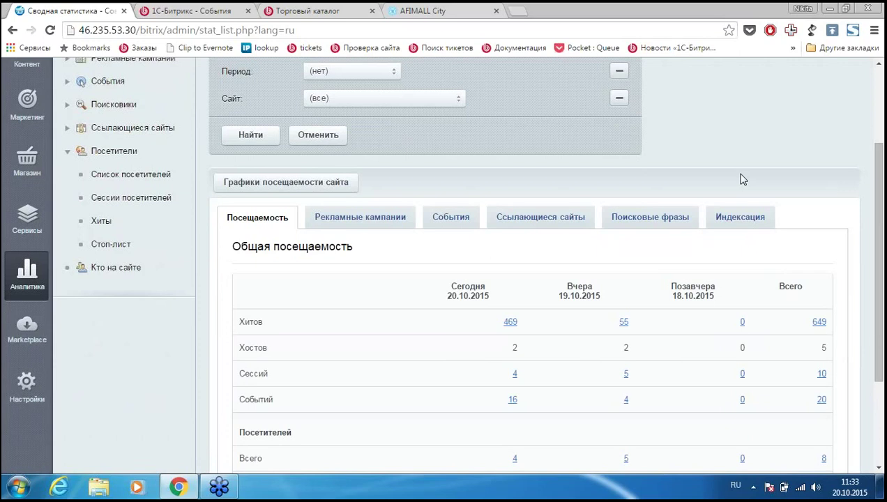
pyautogui.scroll(2, 786, 175)
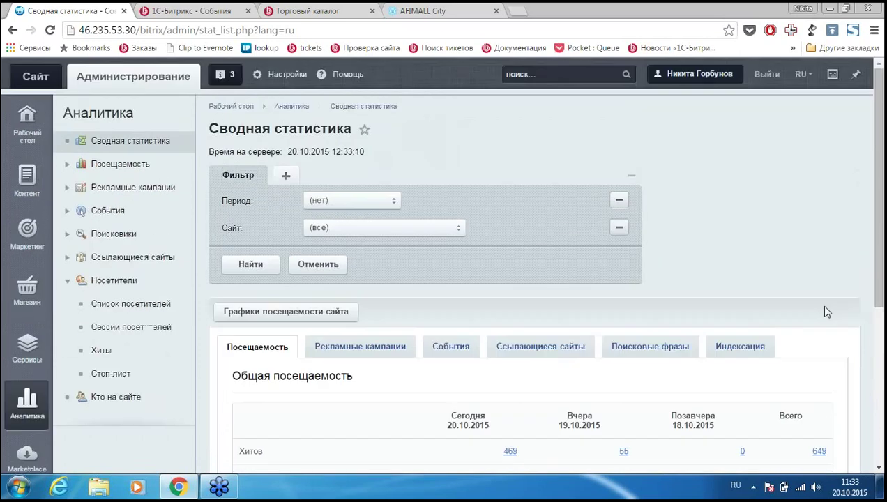
pyautogui.scroll(-2, 745, 254)
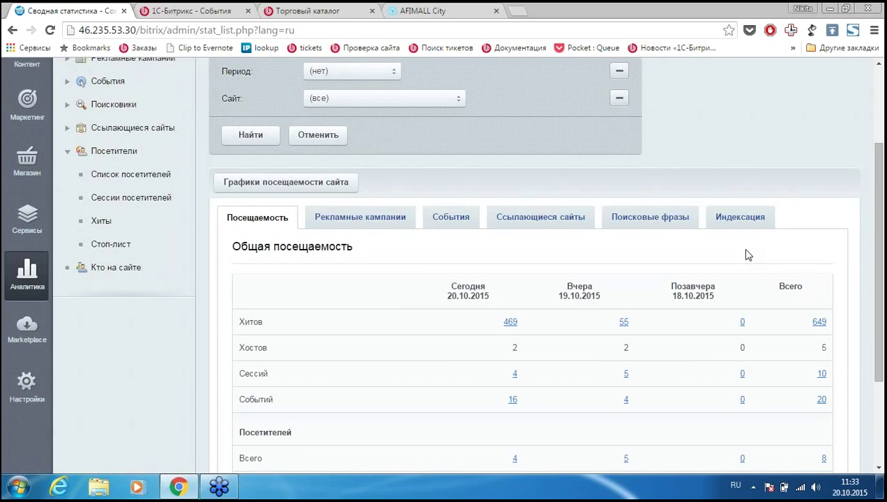
pyautogui.scroll(2, 746, 254)
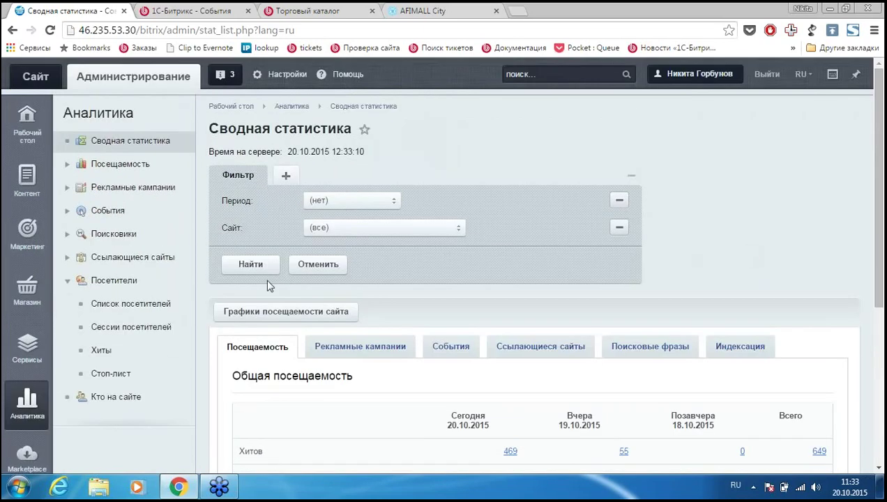
# View the Посещаемость graph by dates under Динамика, and collapse the Посещаемость branch.
pyautogui.click(111, 166)
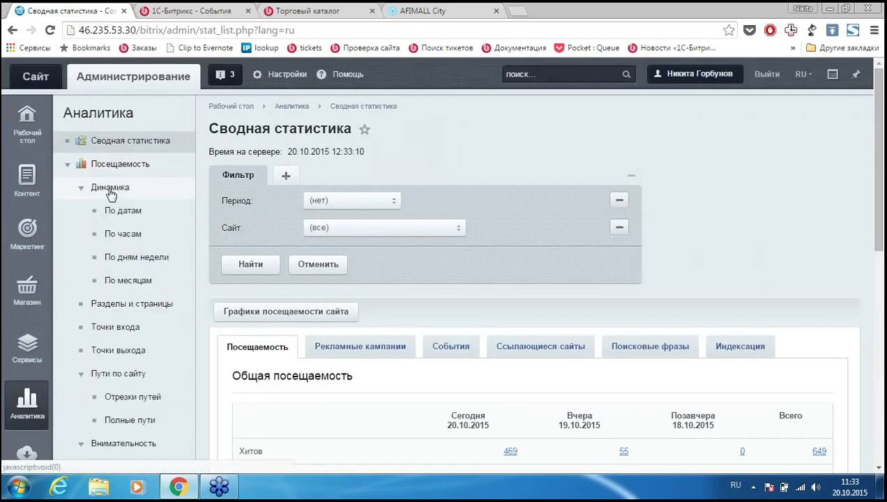
pyautogui.click(106, 211)
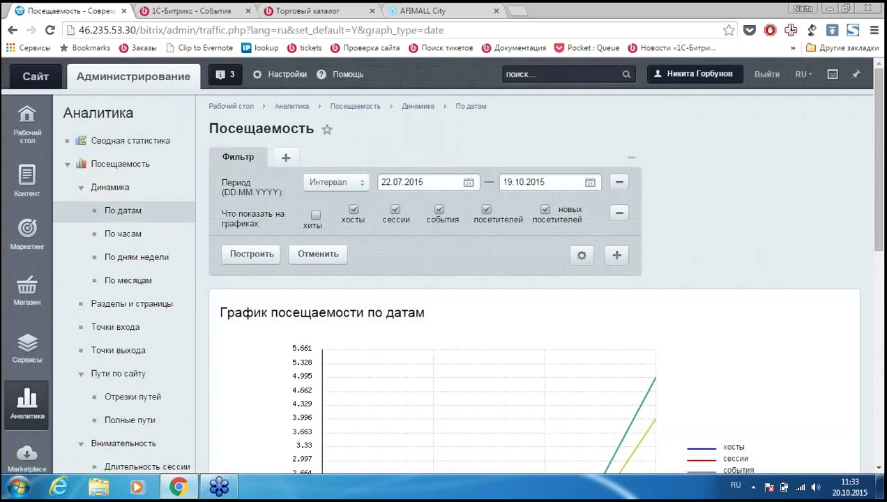
pyautogui.scroll(-2, 271, 242)
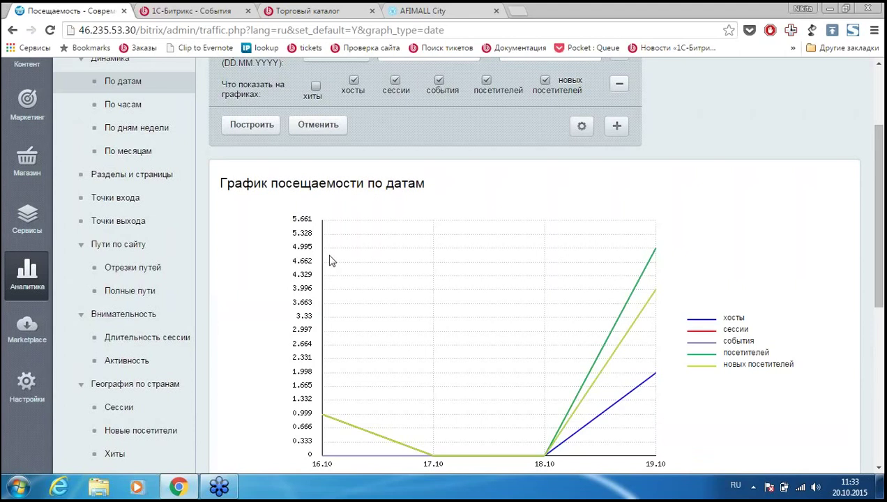
pyautogui.scroll(-2, 321, 262)
pyautogui.scroll(4, 321, 262)
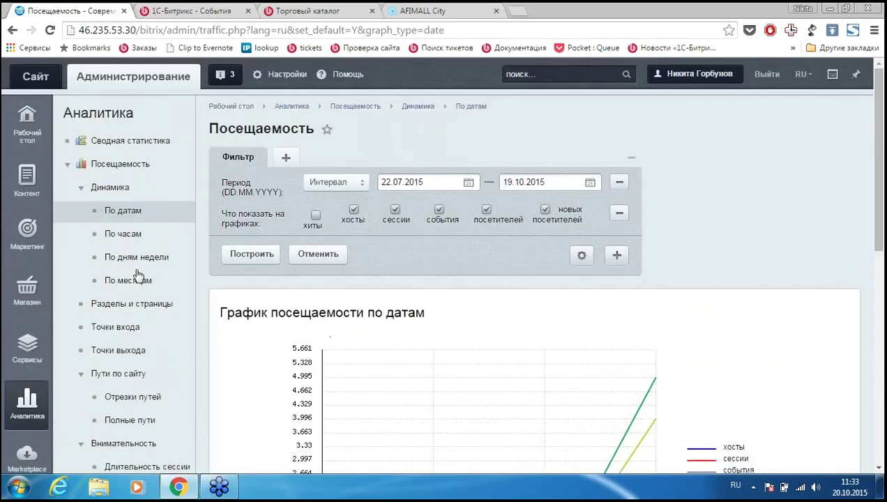
pyautogui.click(67, 165)
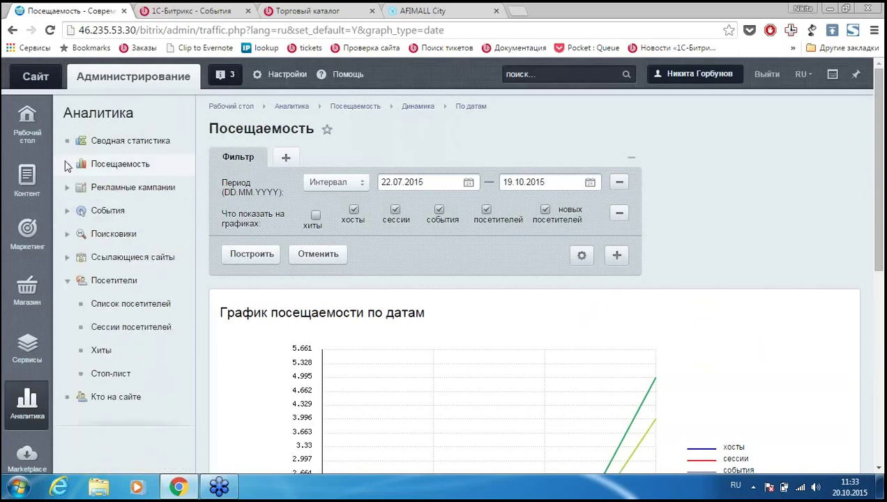
# Open the list of event types under События and look over the recorded store events.
pyautogui.click(72, 211)
pyautogui.click(106, 258)
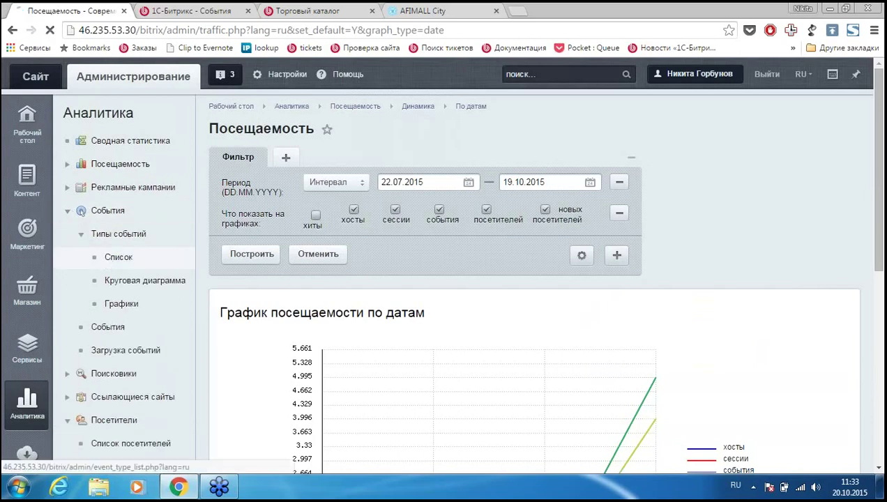
pyautogui.scroll(-2, 314, 251)
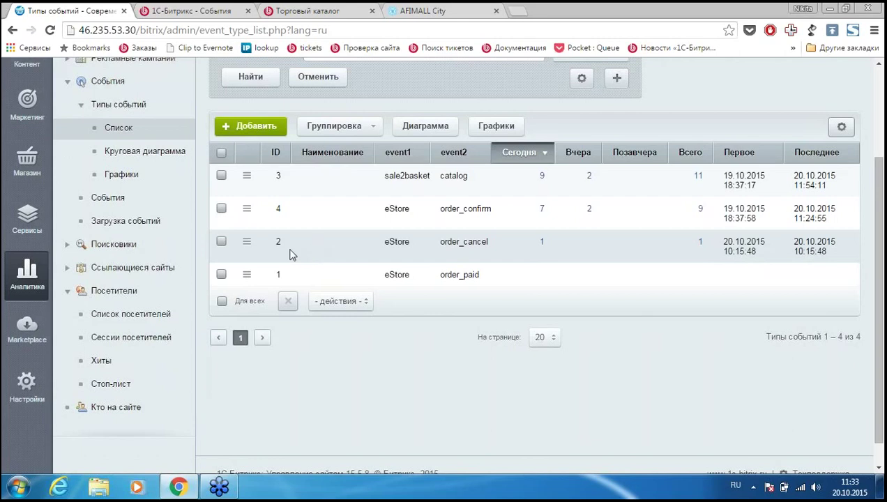
# Check the entries of the Поисковики branch, collapse it, and open Список посетителей.
pyautogui.click(67, 244)
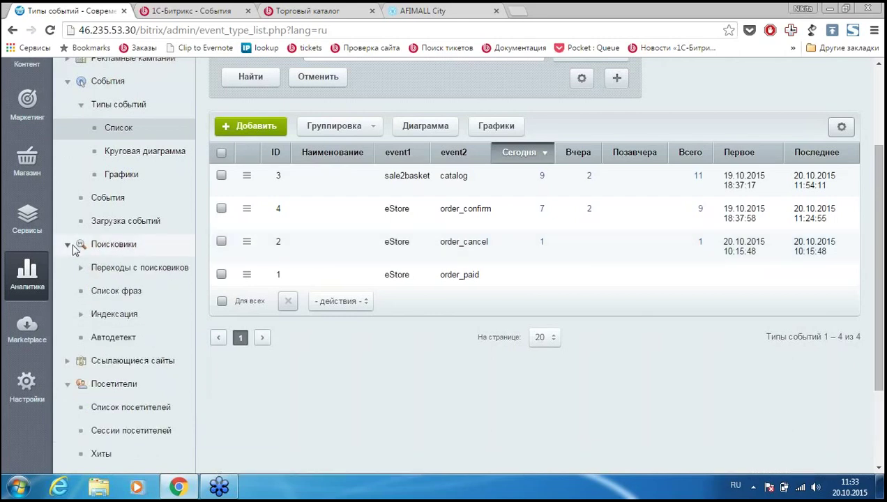
pyautogui.click(72, 246)
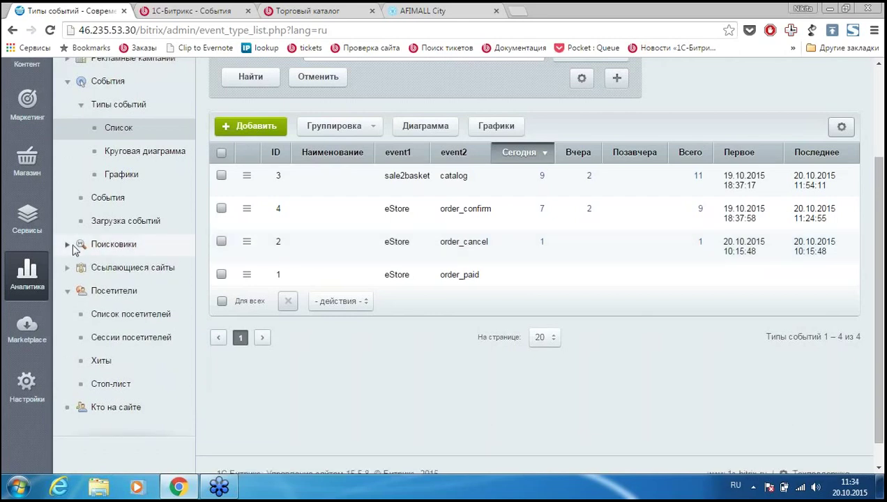
pyautogui.click(75, 313)
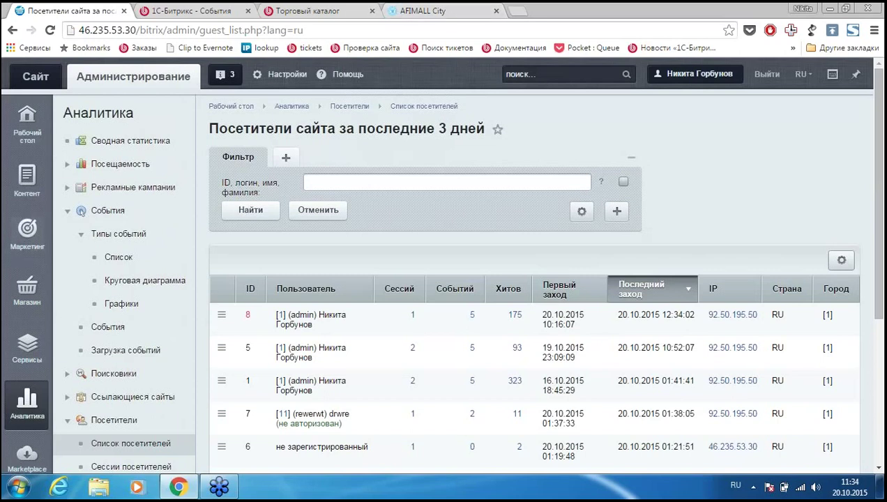
# Look through the ready-made templates under А/В-тестирование in Маркетинг, and open the Главная страница test for editing.
pyautogui.click(26, 230)
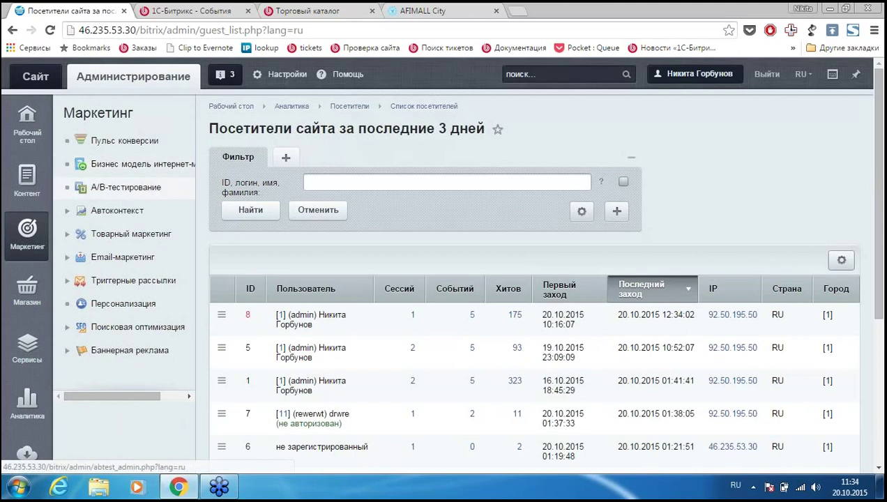
pyautogui.click(125, 187)
pyautogui.scroll(-1, 597, 159)
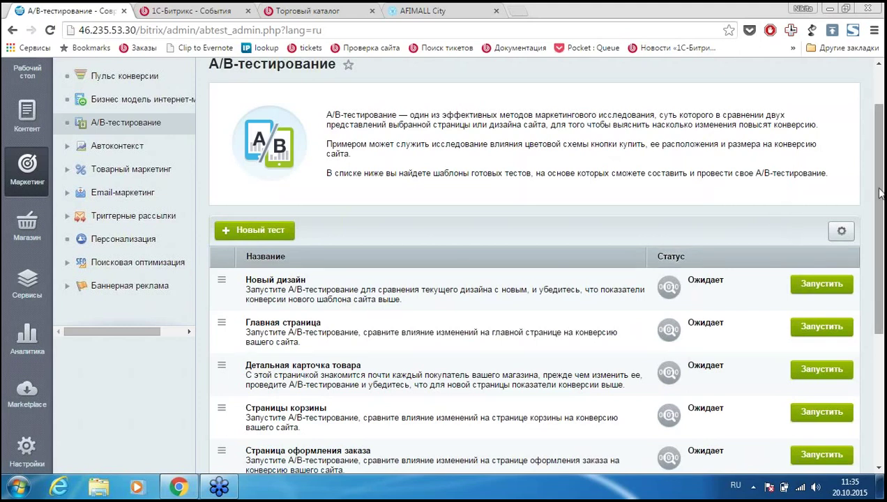
pyautogui.scroll(-2, 481, 261)
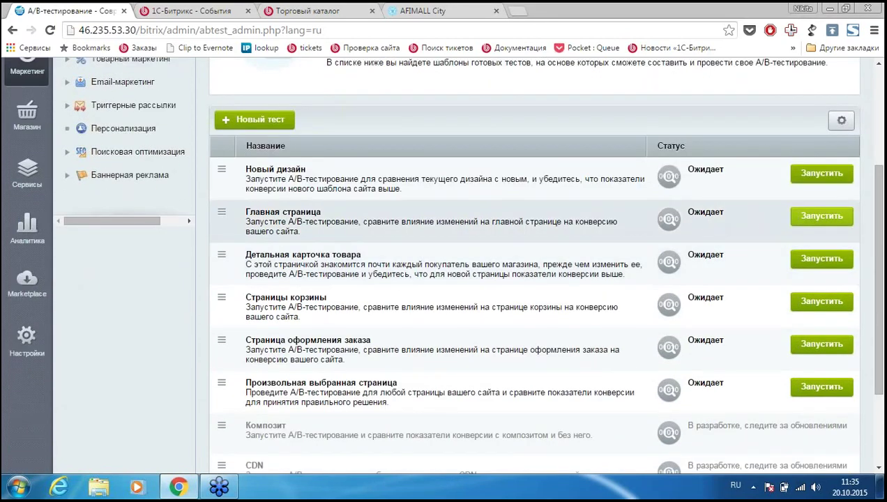
pyautogui.click(801, 222)
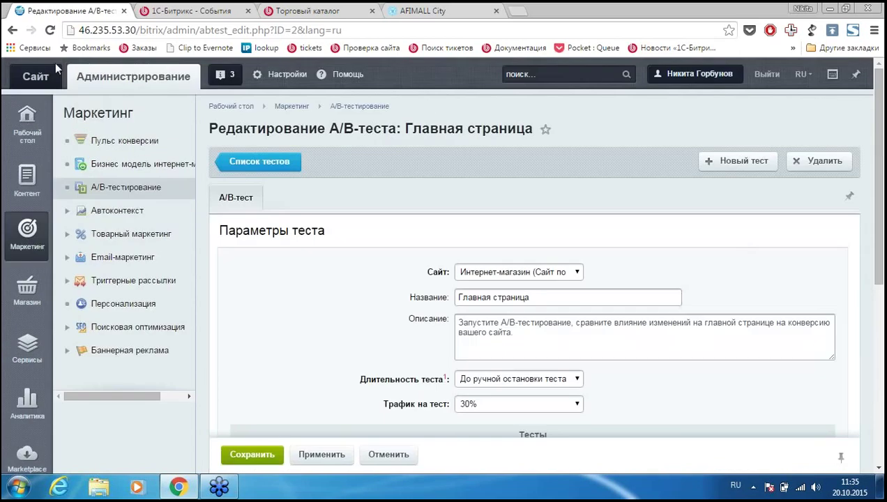
# Open the public site in a new tab, go to the store's home page and place the cursor in its address.
pyautogui.rightClick(38, 78)
pyautogui.click(121, 90)
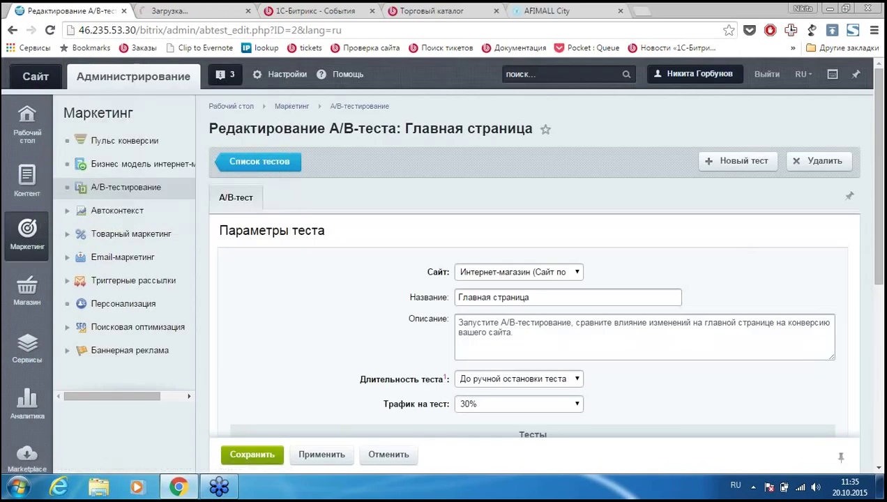
pyautogui.click(176, 13)
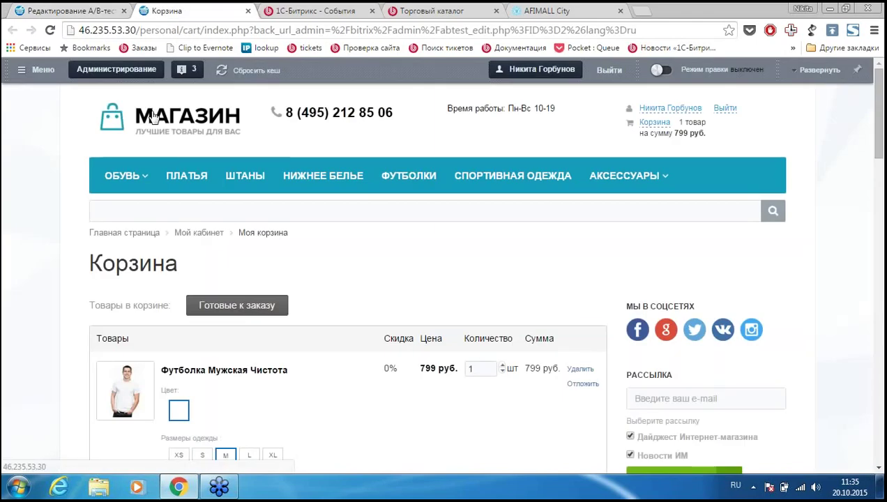
pyautogui.click(188, 129)
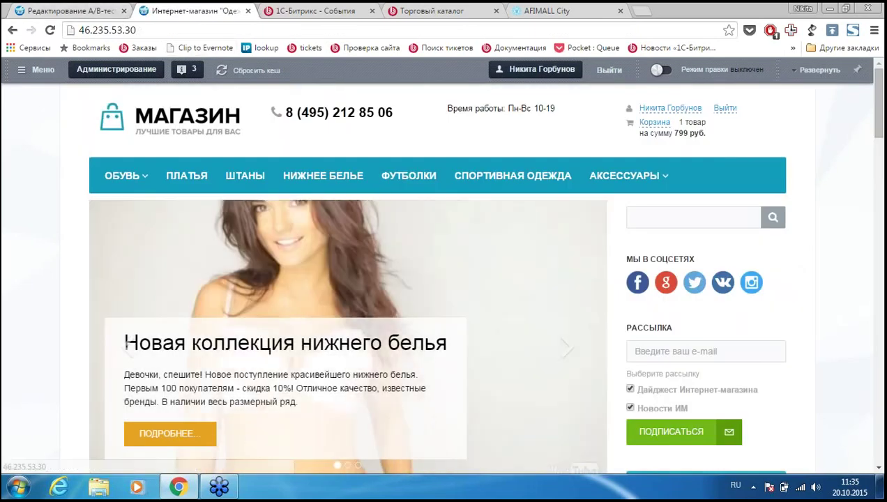
pyautogui.click(203, 29)
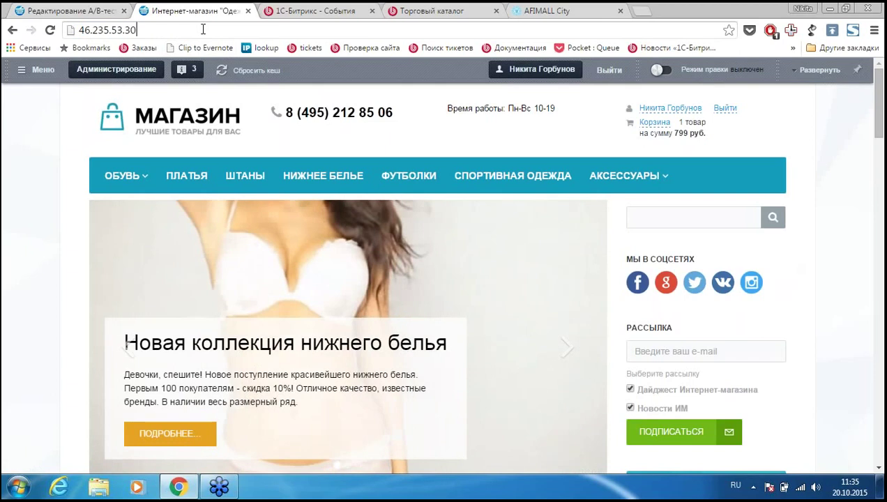
# Return to the A/B test page, expand Файлы и папки in the Контент section, and open it in a new tab.
pyautogui.click(66, 10)
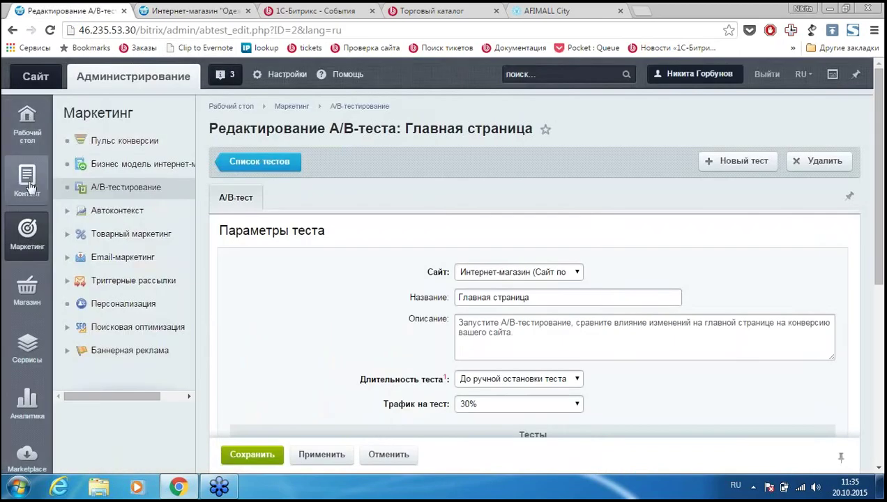
pyautogui.moveTo(27, 180)
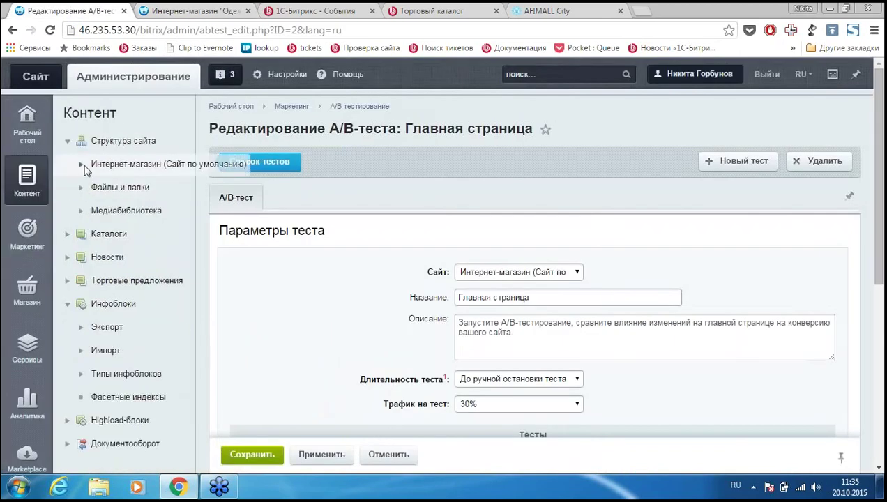
pyautogui.click(80, 188)
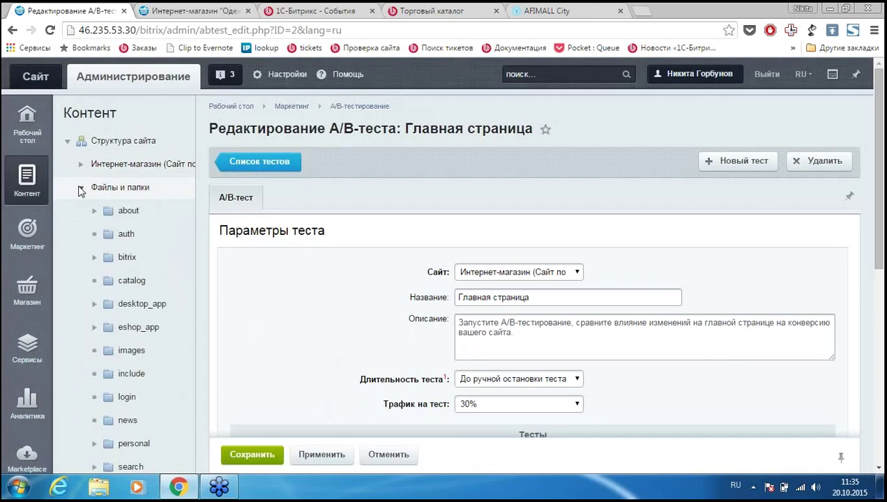
pyautogui.rightClick(96, 187)
pyautogui.click(118, 197)
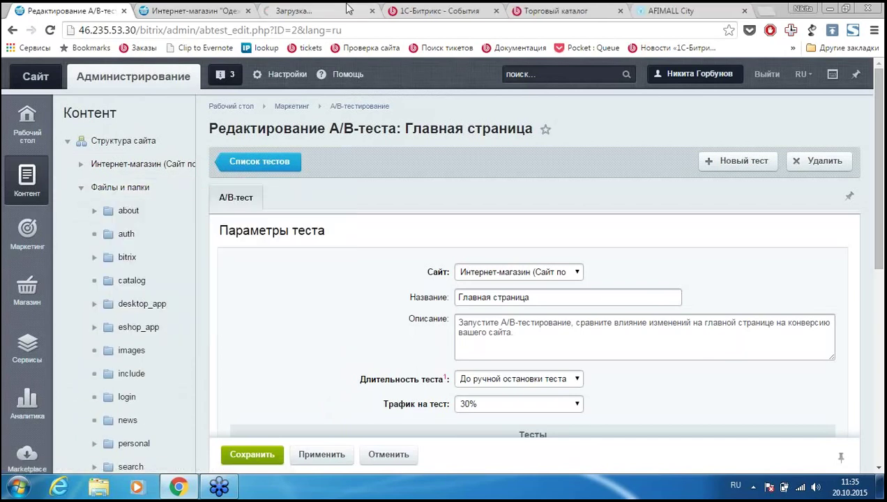
pyautogui.click(348, 9)
# Copy the name of index(1).php from the root file list and open that page on the public site.
pyautogui.scroll(-3, 566, 159)
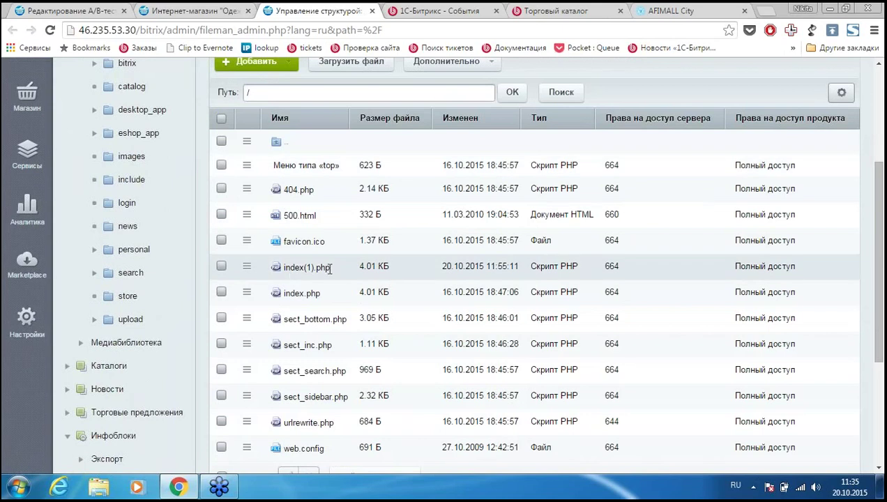
pyautogui.moveTo(330, 268); pyautogui.dragTo(285, 267)
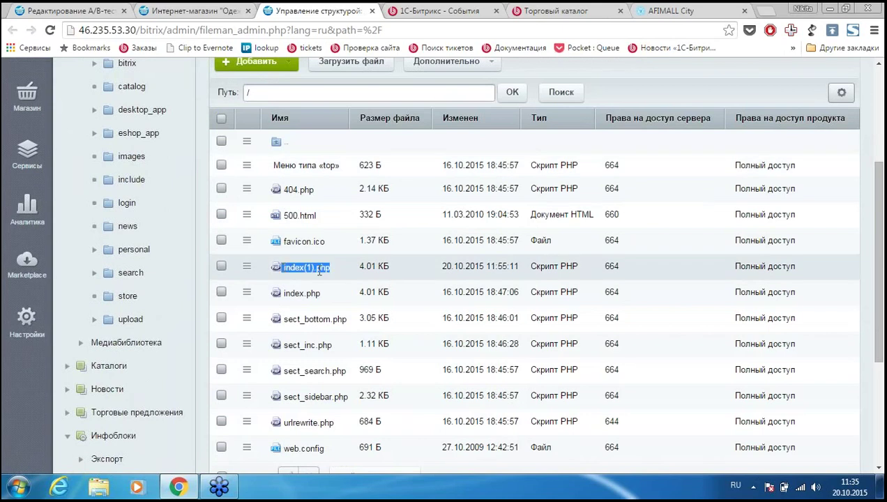
pyautogui.click(186, 11)
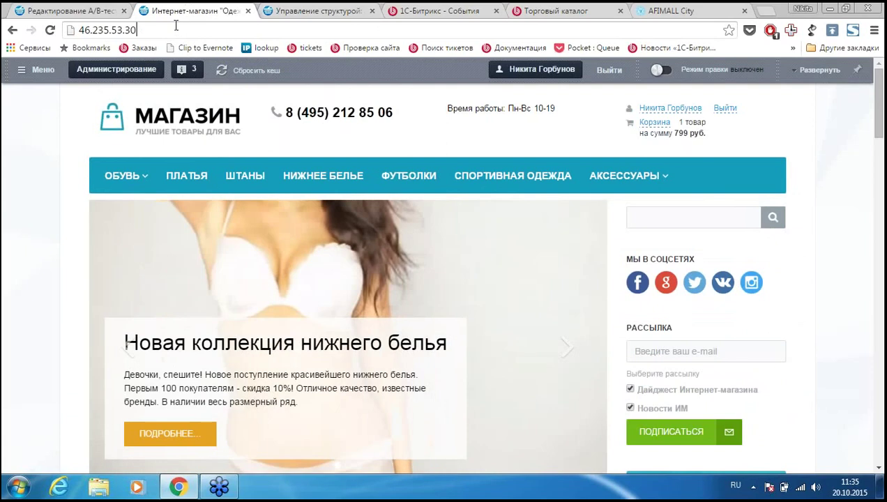
pyautogui.write('/')
pyautogui.write('index(1).php')
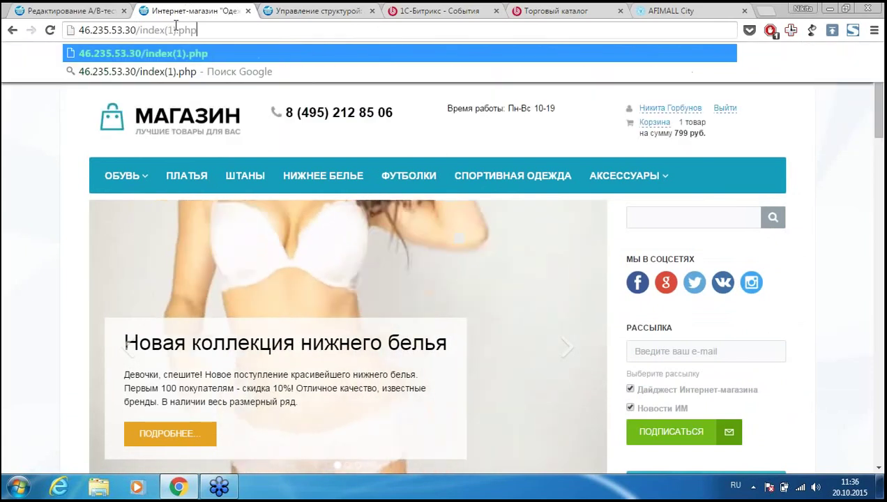
pyautogui.press('Return')
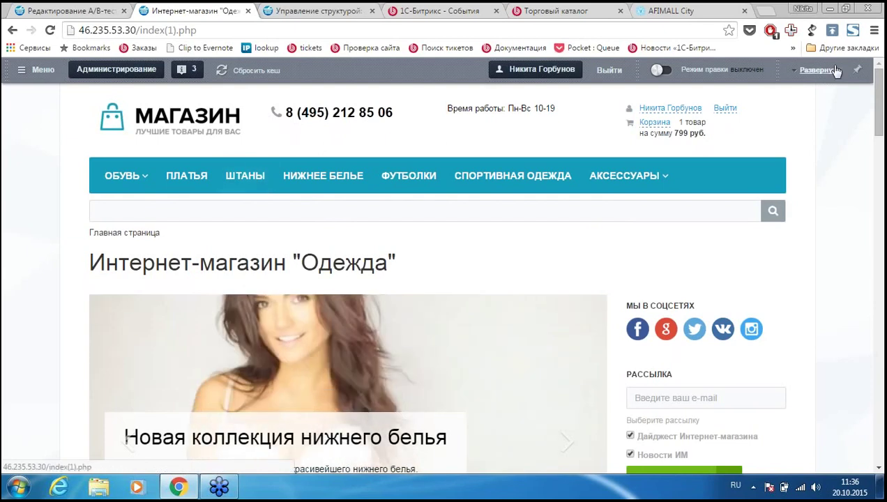
# Open the index(1).php page for editing, delete the Баннер component before the Тренды сезона heading, and save the page.
pyautogui.click(835, 71)
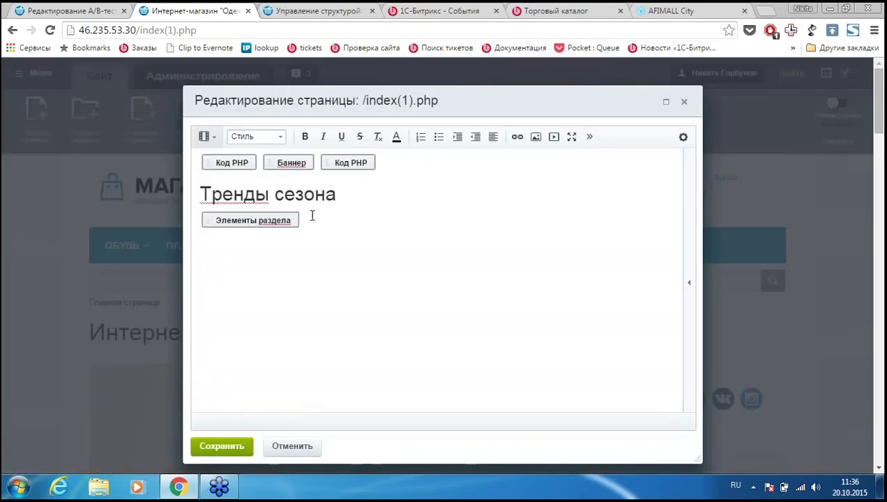
pyautogui.click(300, 163)
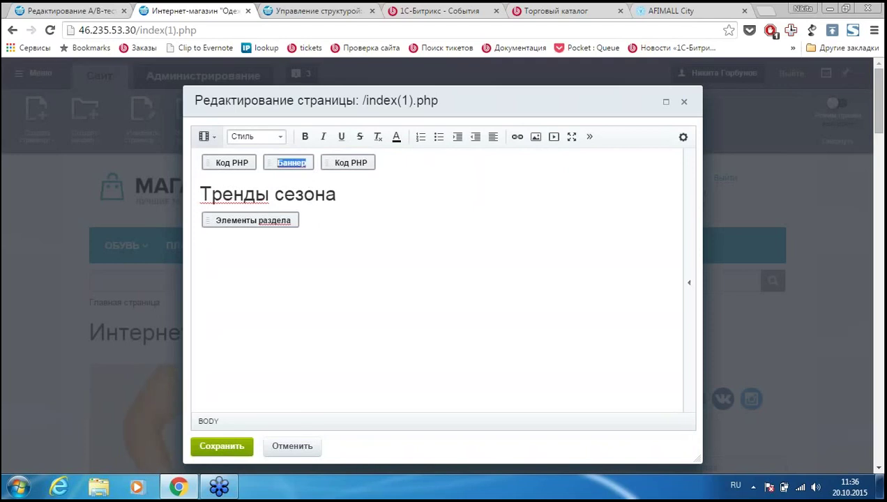
pyautogui.click(307, 164)
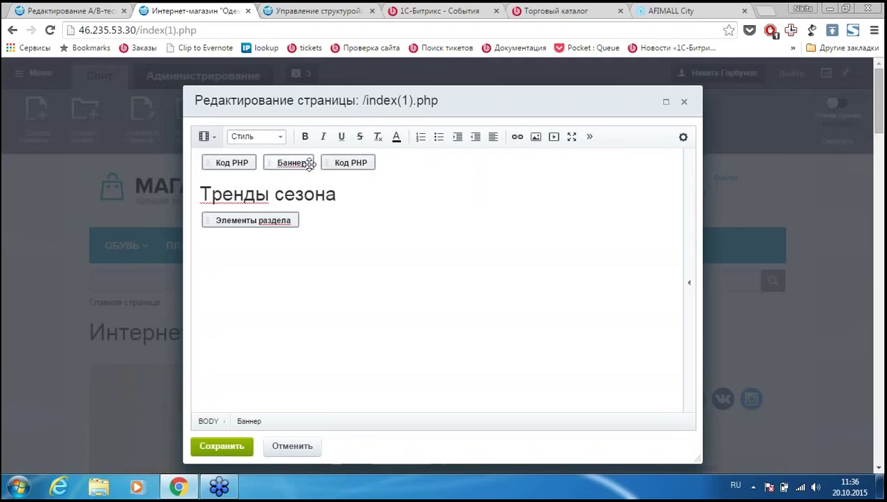
pyautogui.press('Delete')
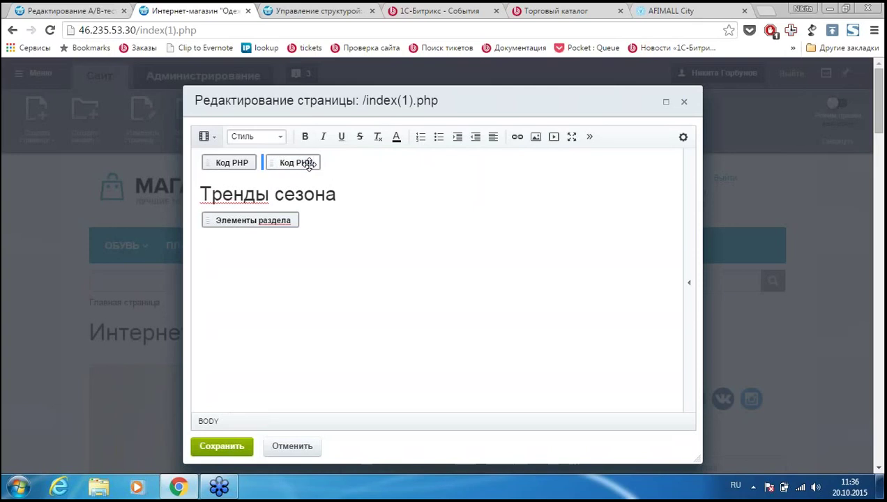
pyautogui.click(222, 445)
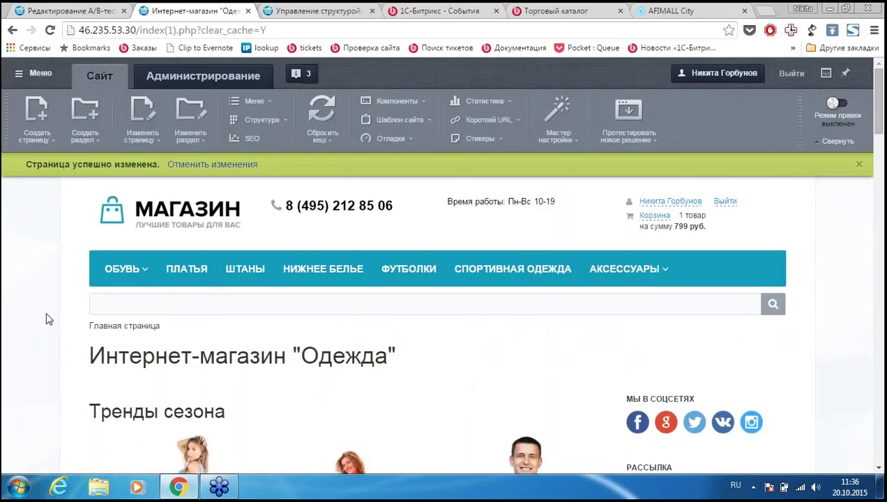
# Return to the editing page of the Главная страница A/B test and look over its parameters.
pyautogui.click(63, 11)
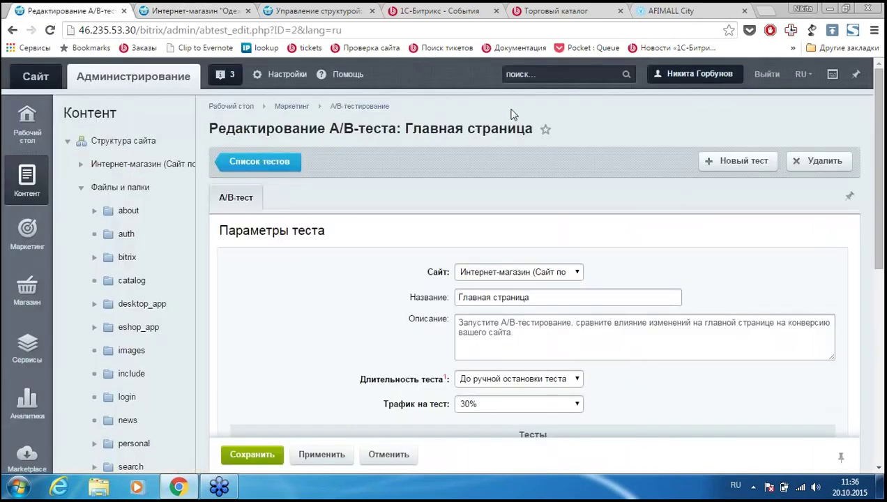
pyautogui.scroll(-1, 522, 120)
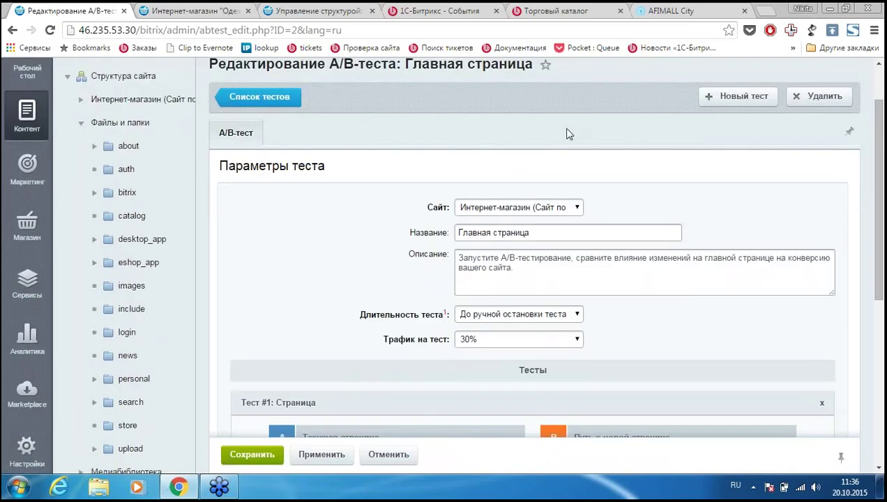
pyautogui.scroll(1, 605, 157)
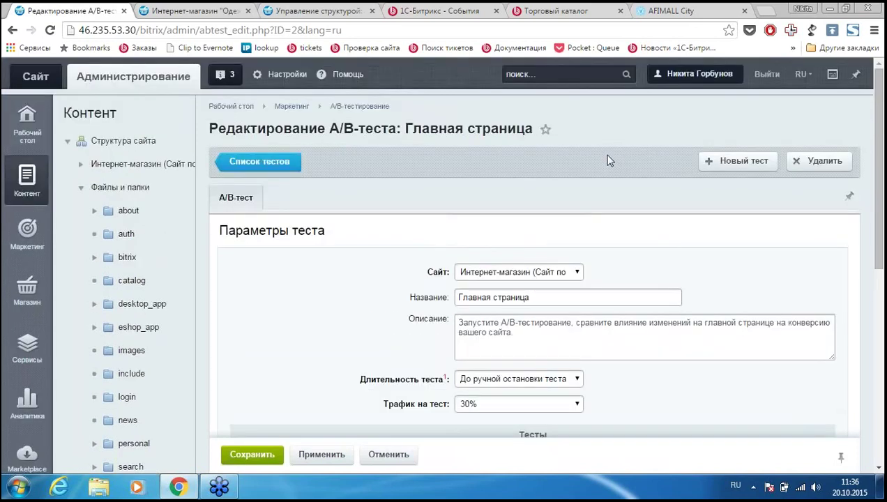
pyautogui.scroll(-2, 569, 143)
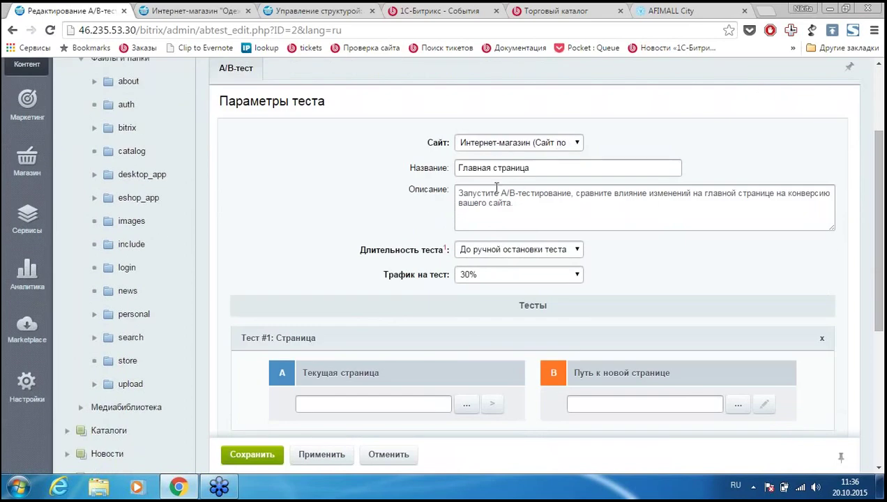
# Look through the test duration options, try Авто, and set the duration back to До ручной остановки теста.
pyautogui.click(499, 252)
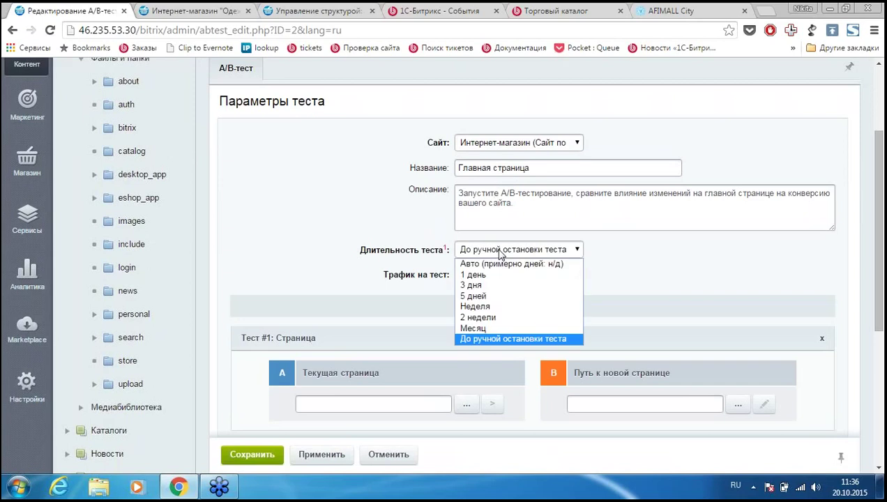
pyautogui.click(658, 253)
pyautogui.click(551, 250)
pyautogui.click(530, 264)
pyautogui.click(525, 255)
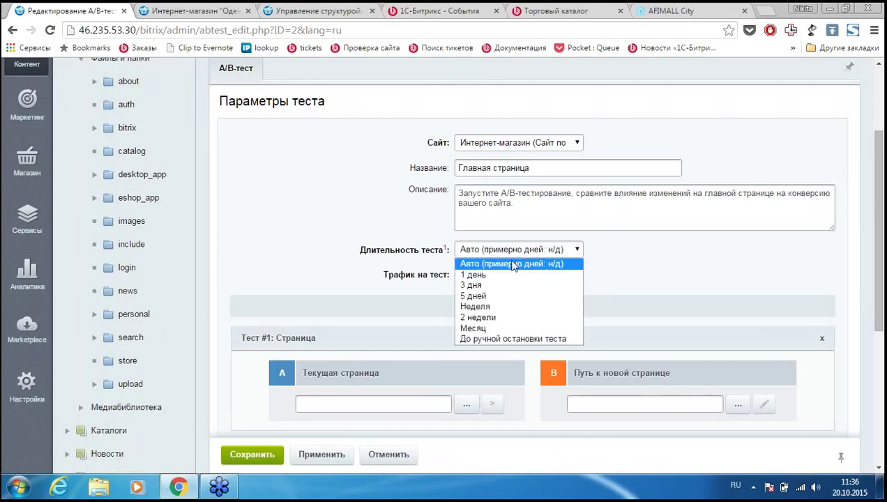
pyautogui.click(493, 339)
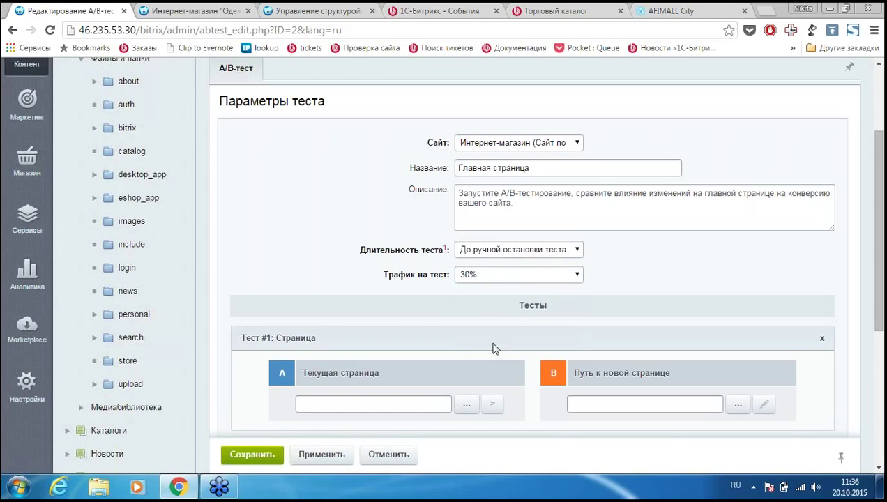
# Set the test traffic to 100% and choose index.php from the site root as current page A.
pyautogui.click(489, 278)
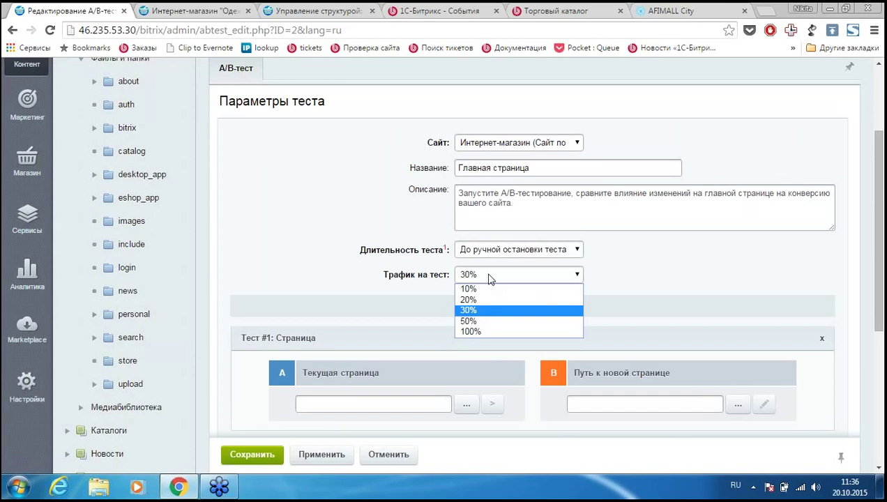
pyautogui.click(474, 329)
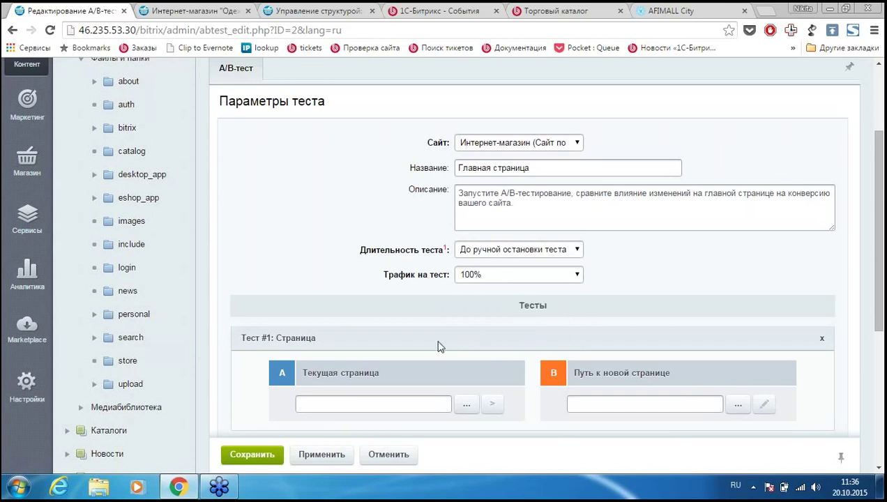
pyautogui.scroll(-1, 309, 260)
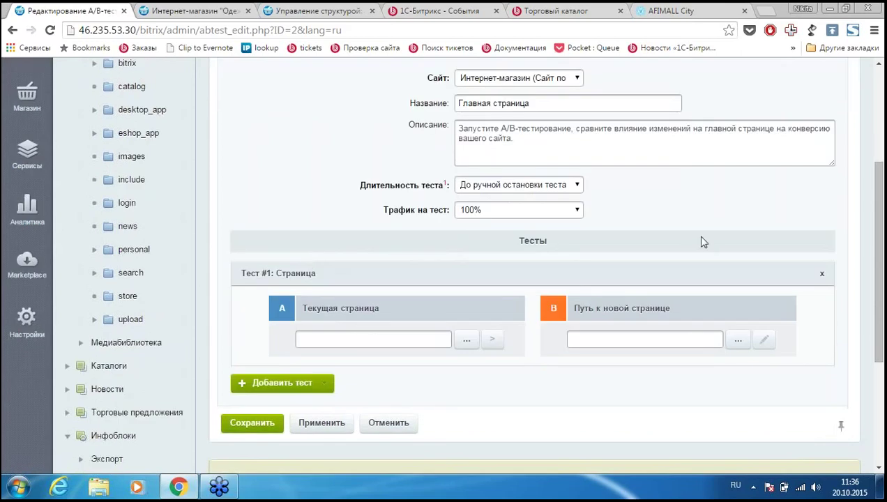
pyautogui.scroll(-1, 732, 240)
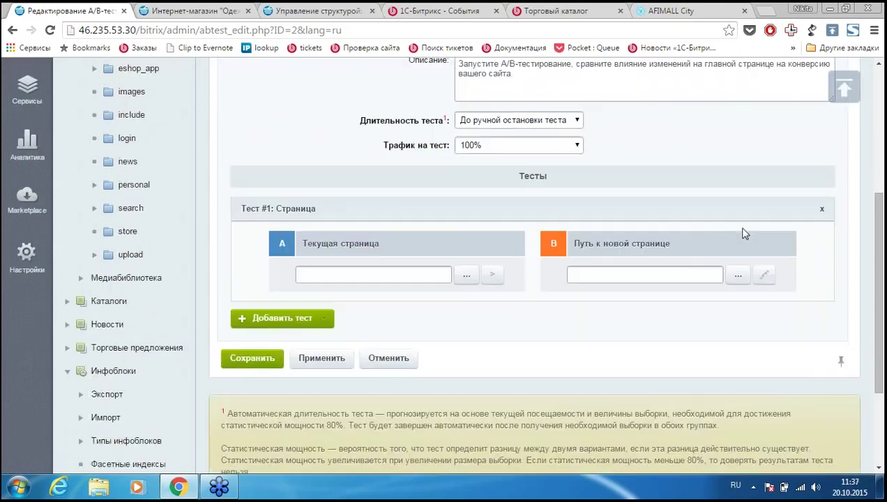
pyautogui.click(466, 274)
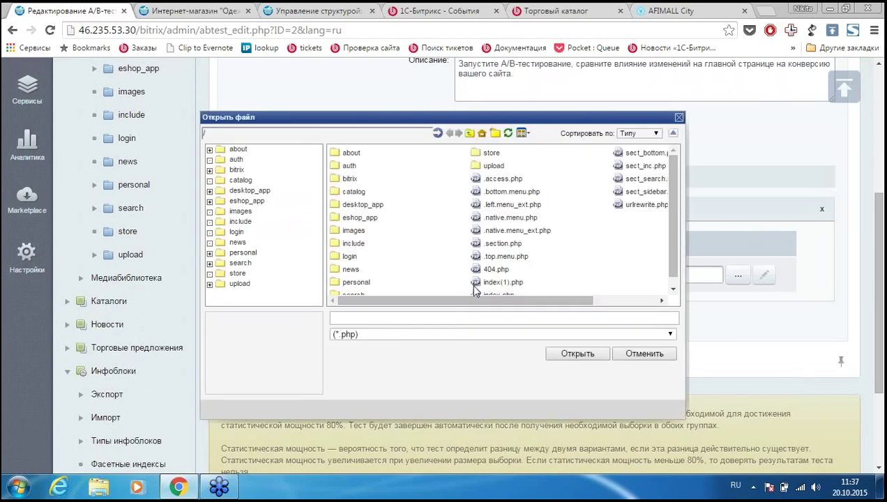
pyautogui.click(500, 295)
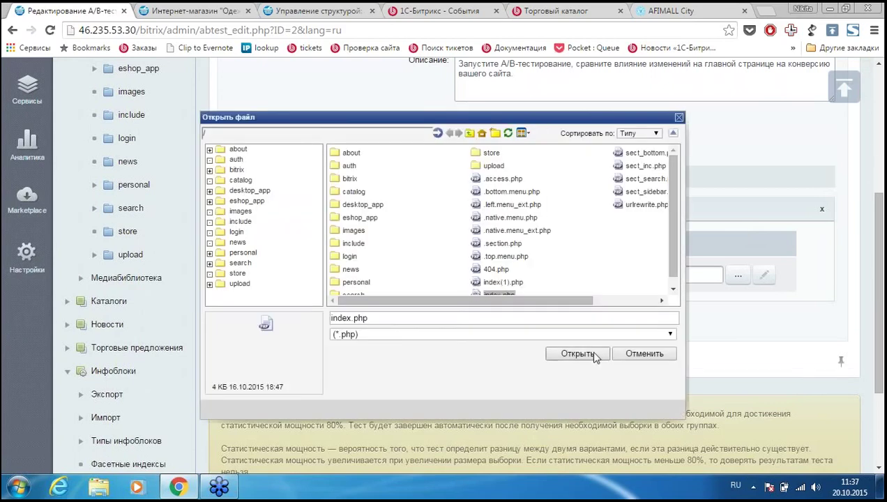
pyautogui.click(577, 353)
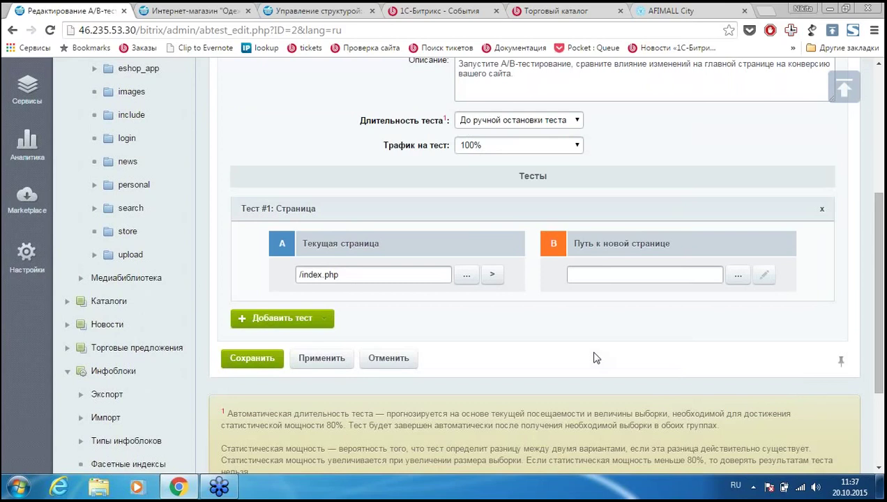
# Choose index(1).php from the site root as new page B and save the A/B test.
pyautogui.click(738, 276)
pyautogui.click(515, 285)
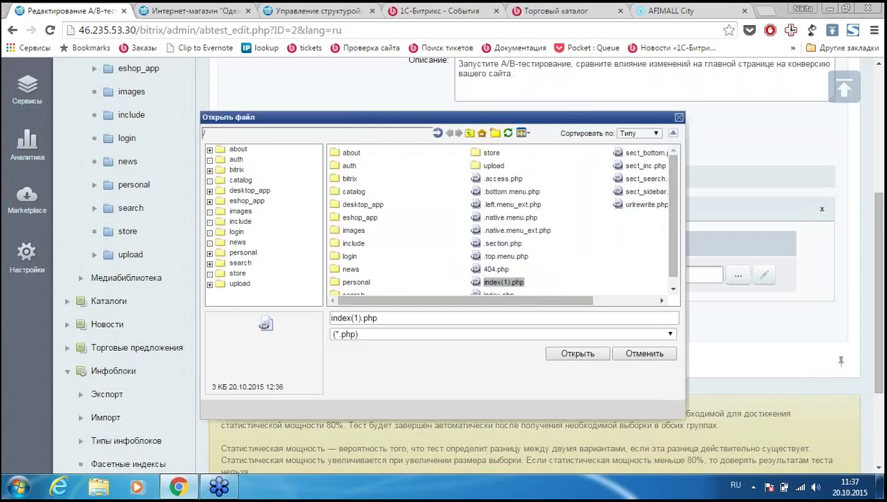
pyautogui.click(563, 355)
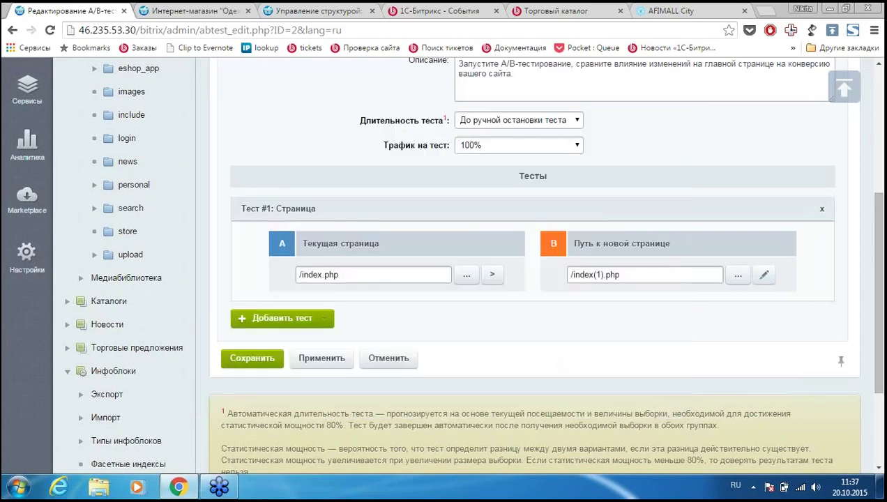
pyautogui.click(253, 358)
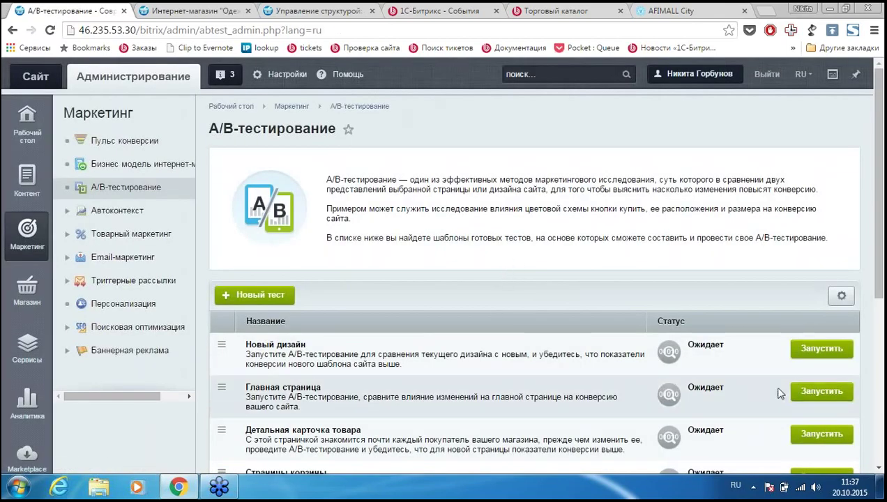
# Launch the Главная страница A/B test from the list and confirm the launch.
pyautogui.click(820, 391)
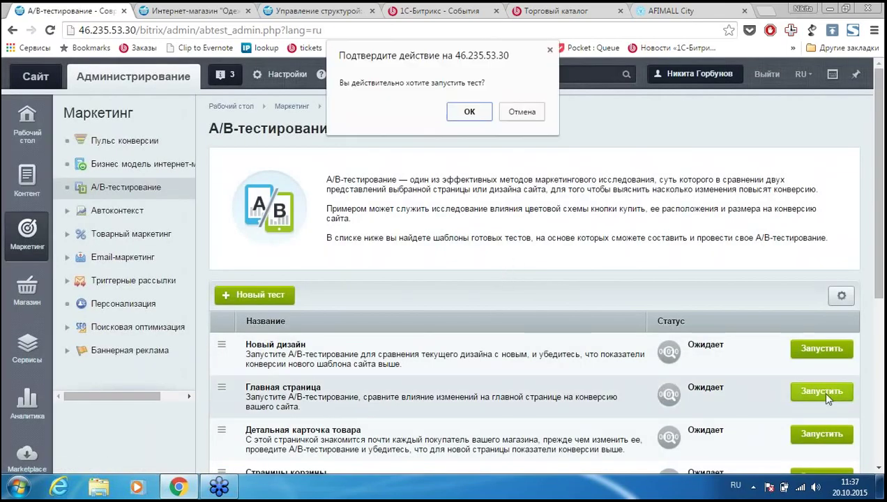
pyautogui.click(468, 111)
pyautogui.scroll(-1, 615, 326)
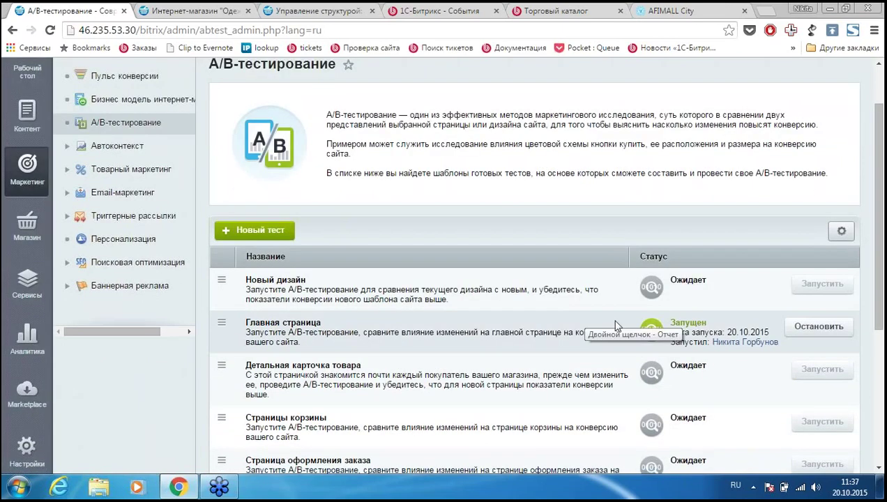
# Open the report of the running Главная страница test and examine its group conversion figures and statistical notes.
pyautogui.doubleClick(262, 330)
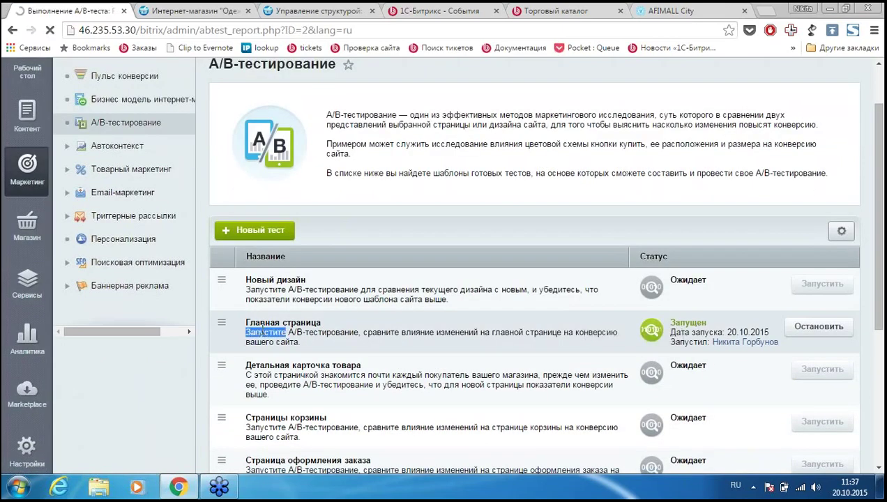
pyautogui.scroll(-5, 475, 251)
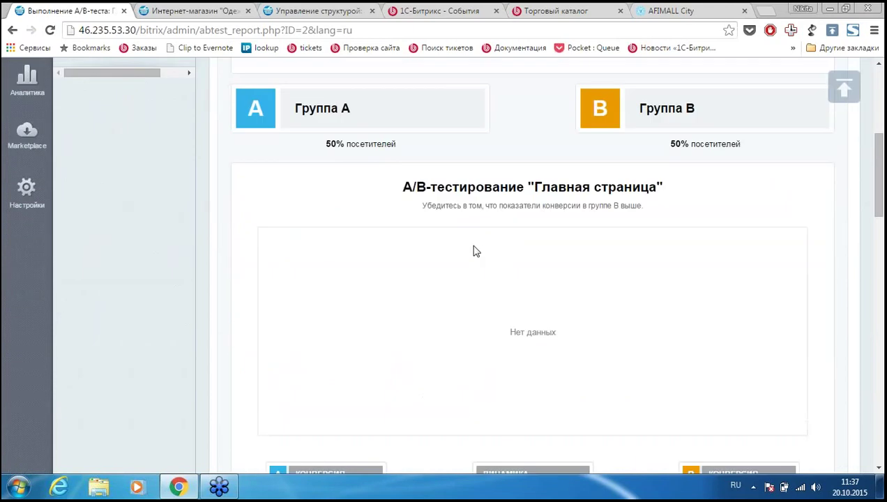
pyautogui.scroll(4, 475, 267)
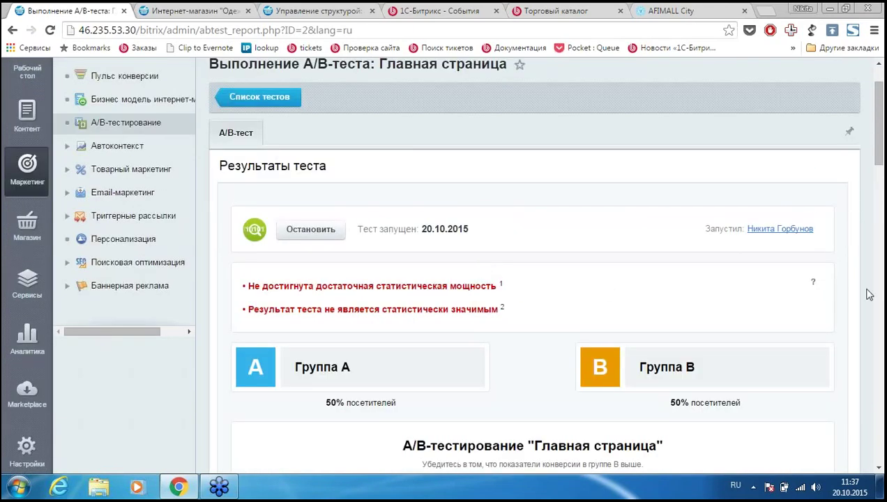
pyautogui.click(810, 285)
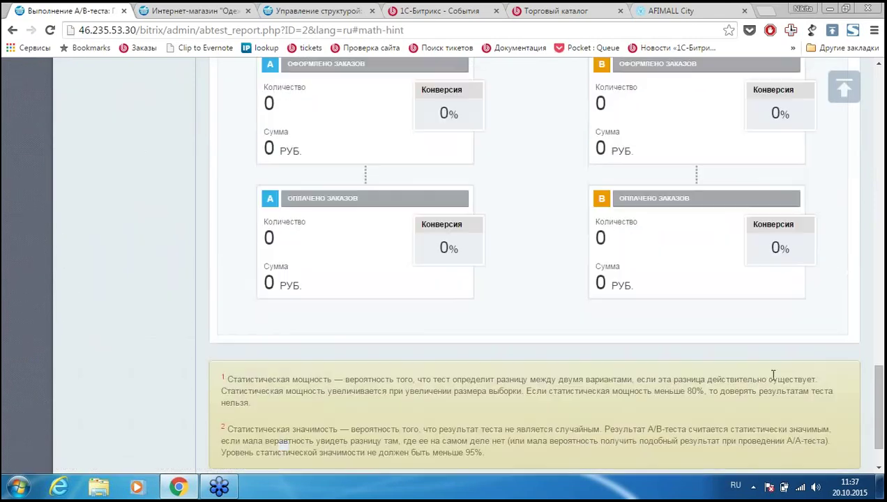
pyautogui.scroll(5, 668, 408)
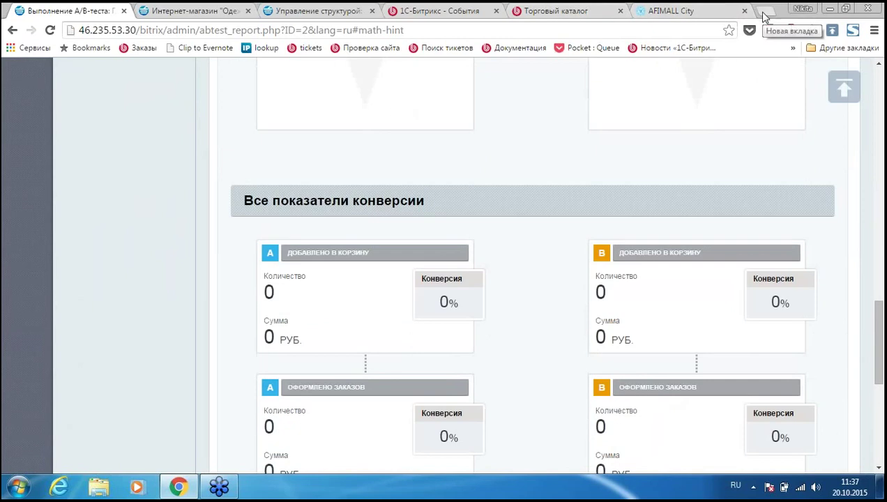
# Open the store's home page at 46.235.53.30 in an incognito window, copy its address and reload the page.
pyautogui.moveTo(138, 30); pyautogui.dragTo(53, 35)
pyautogui.hotkey('ctrl', 'c')
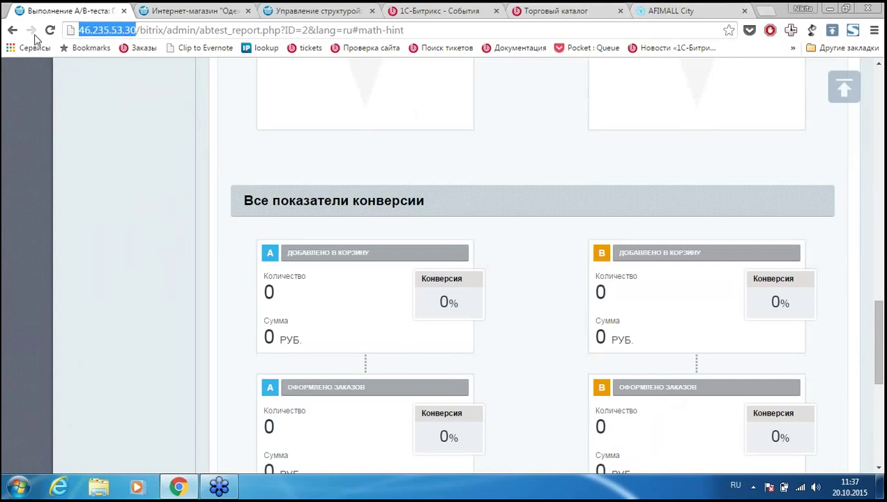
pyautogui.click(764, 12)
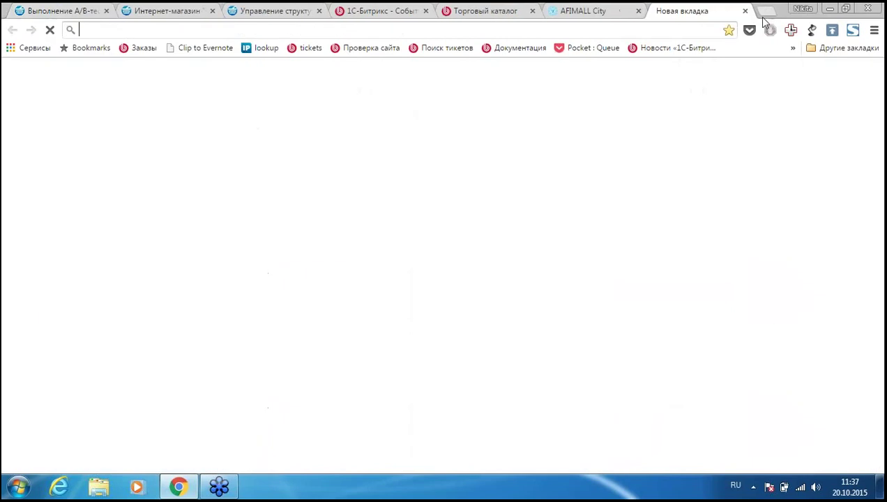
pyautogui.click(873, 32)
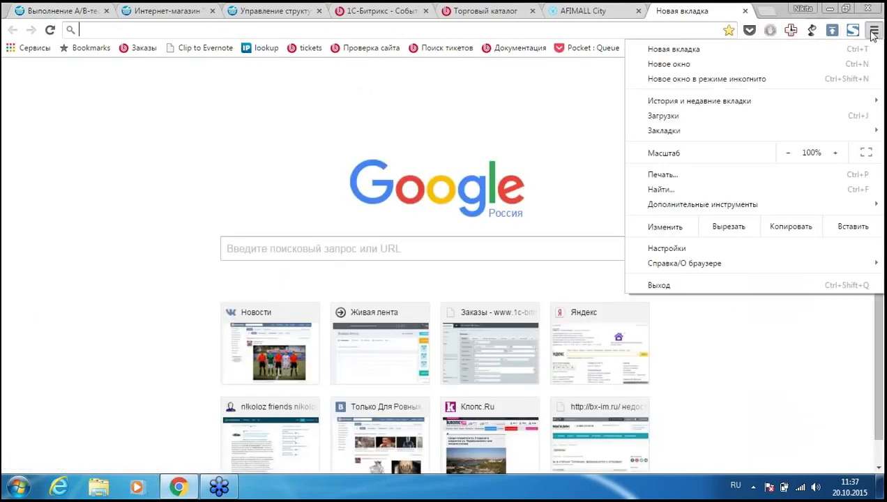
pyautogui.click(766, 79)
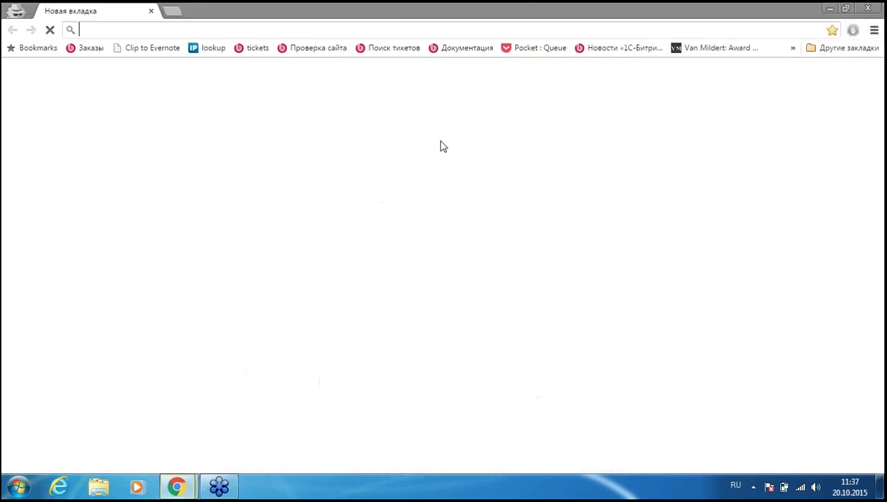
pyautogui.hotkey('ctrl', 'v')
pyautogui.press('Return')
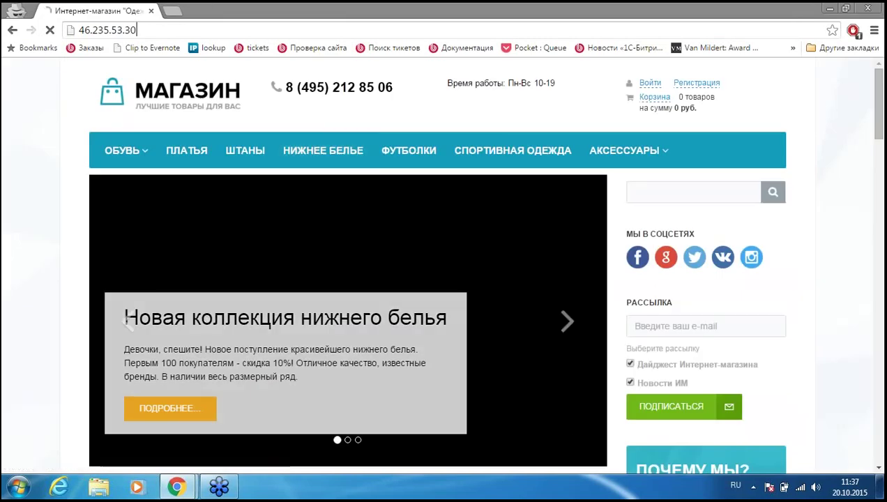
pyautogui.click(107, 30)
pyautogui.hotkey('ctrl', 'c')
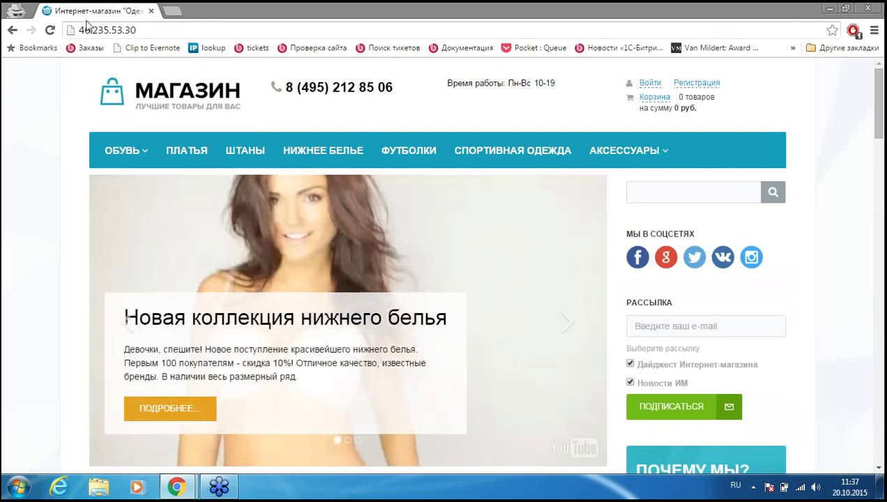
pyautogui.press('F5')
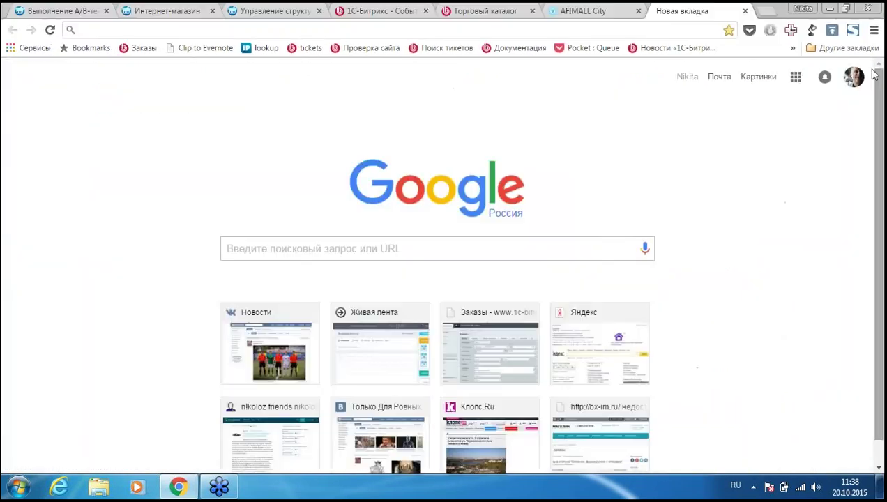
# Load 46.235.53.30 again in a fresh incognito window, view which home page version it serves, and close the window.
pyautogui.click(874, 30)
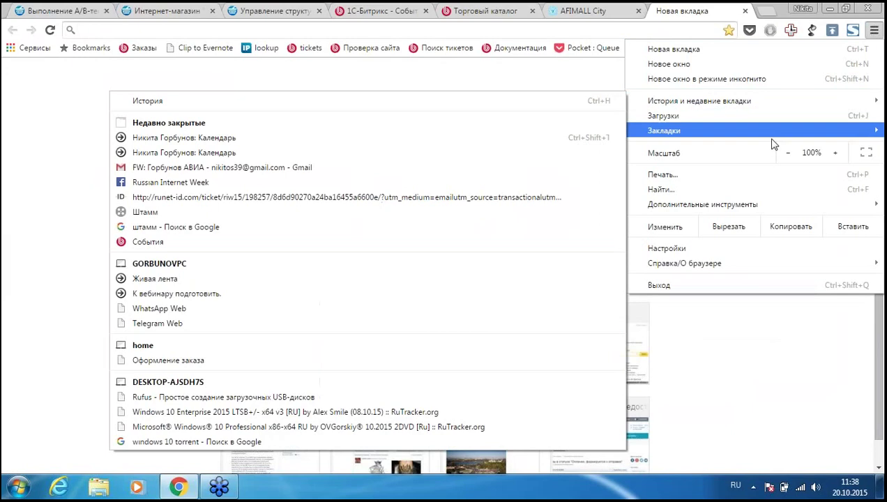
pyautogui.click(735, 79)
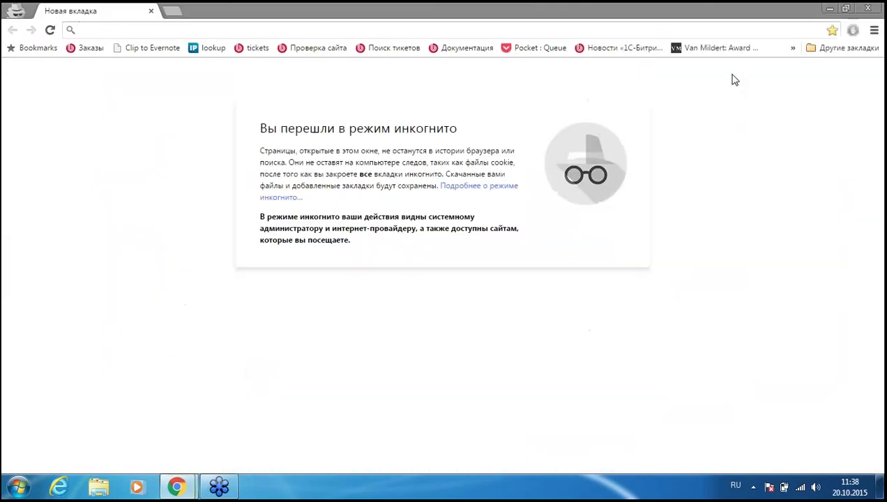
pyautogui.hotkey('ctrl', 'v')
pyautogui.press('Return')
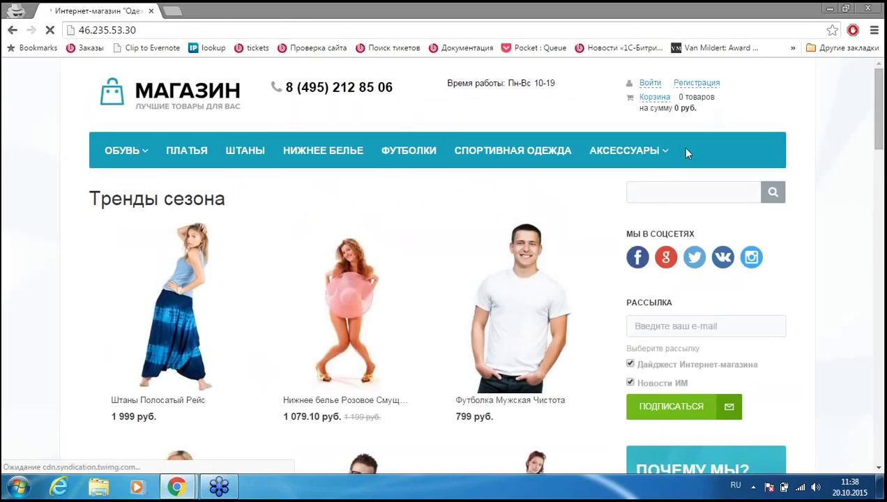
pyautogui.scroll(-2, 681, 148)
pyautogui.scroll(2, 10, 174)
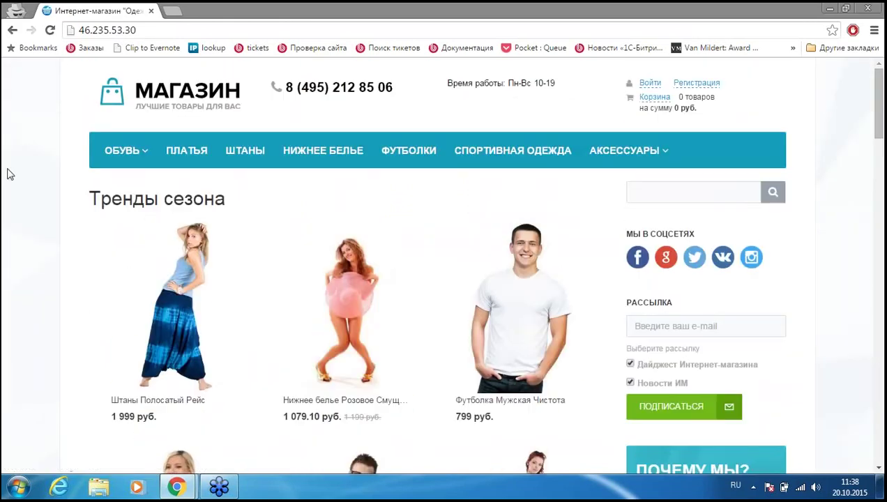
pyautogui.click(150, 11)
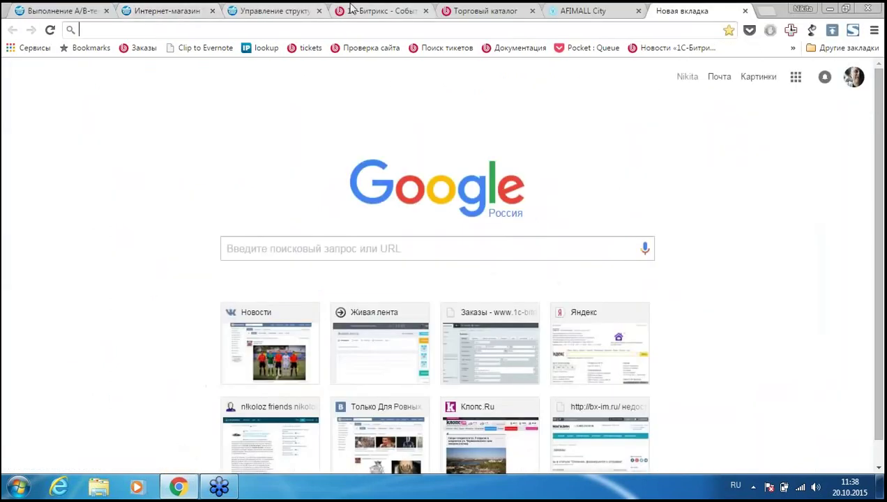
# Return to the Главная страница A/B test report and review the group A and B conversion indicators and the statistics footnotes.
pyautogui.click(294, 8)
pyautogui.click(395, 8)
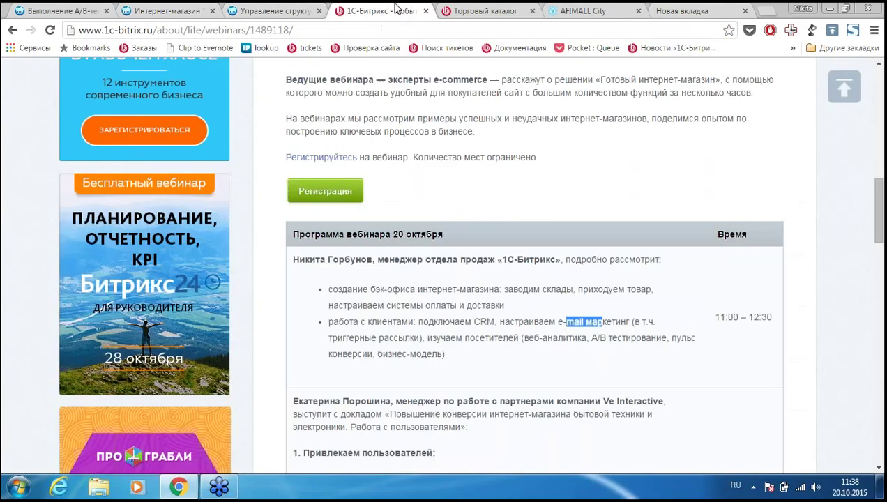
pyautogui.click(165, 8)
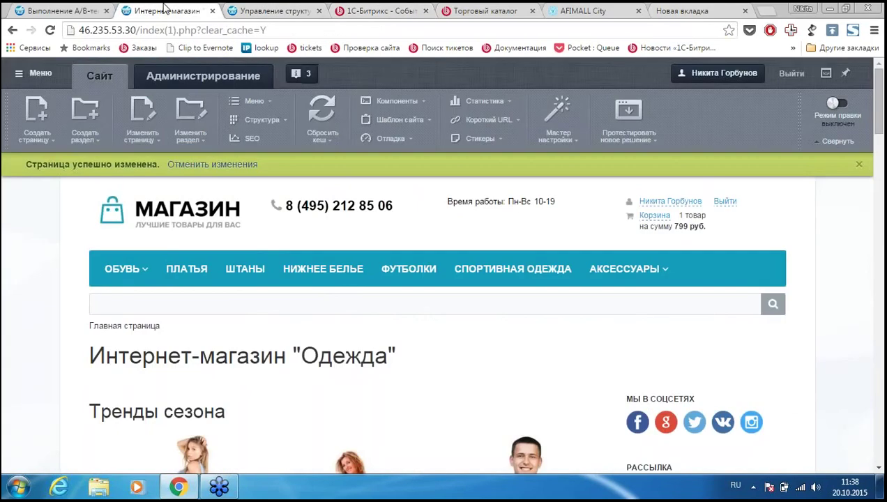
pyautogui.click(52, 10)
pyautogui.scroll(1, 106, 308)
pyautogui.scroll(3, 107, 308)
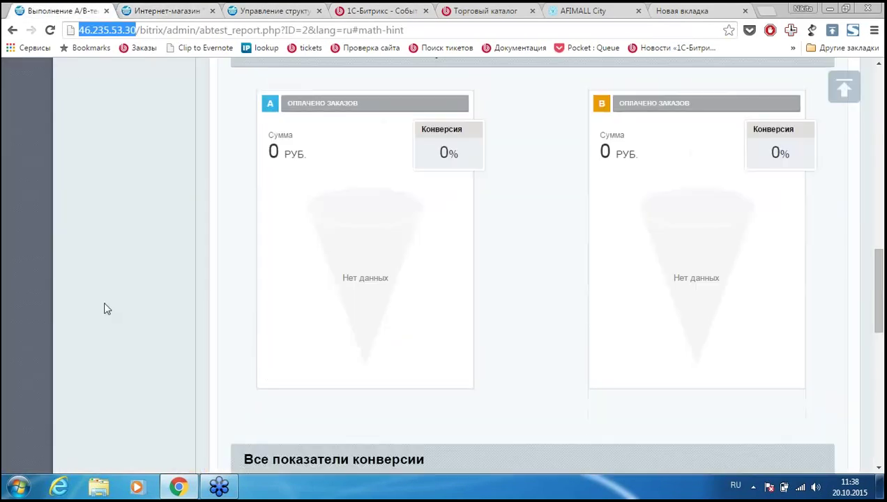
pyautogui.scroll(10, 107, 314)
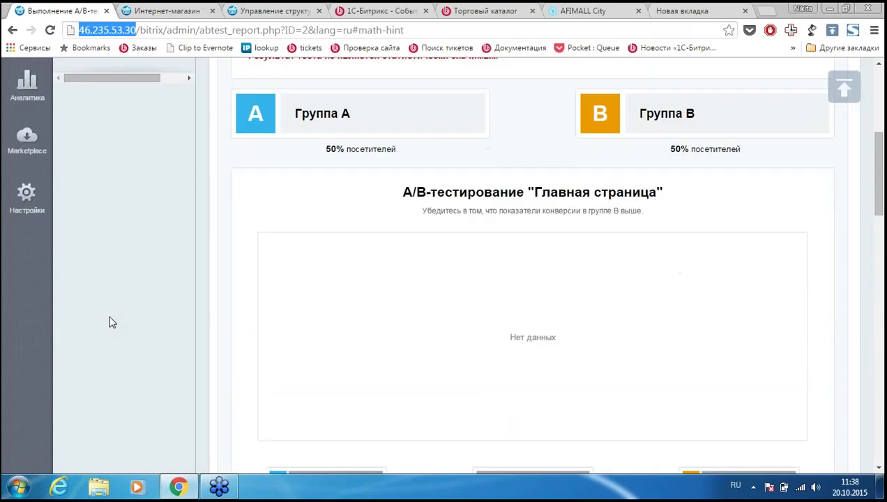
pyautogui.scroll(-3, 109, 322)
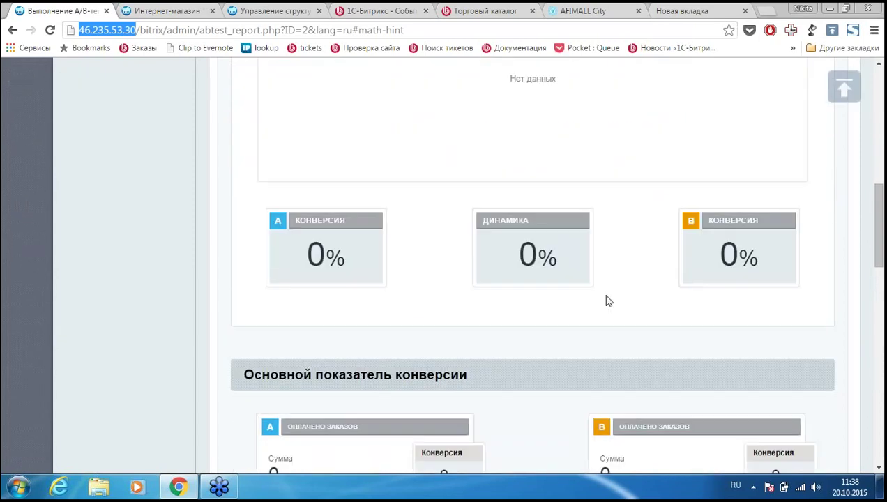
pyautogui.scroll(-3, 556, 283)
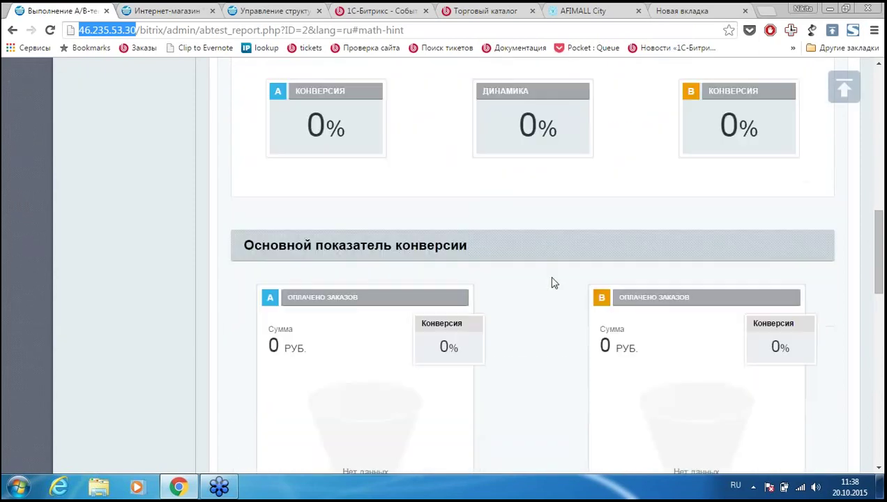
pyautogui.scroll(-4, 592, 308)
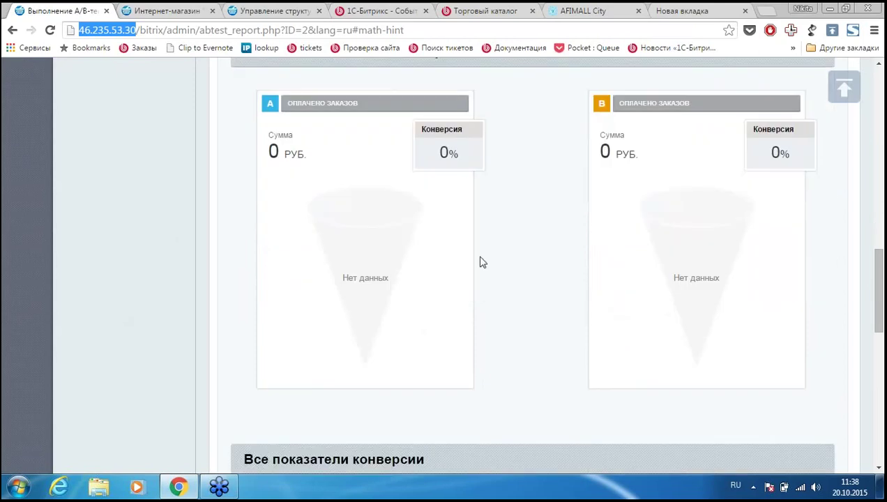
pyautogui.scroll(-4, 162, 282)
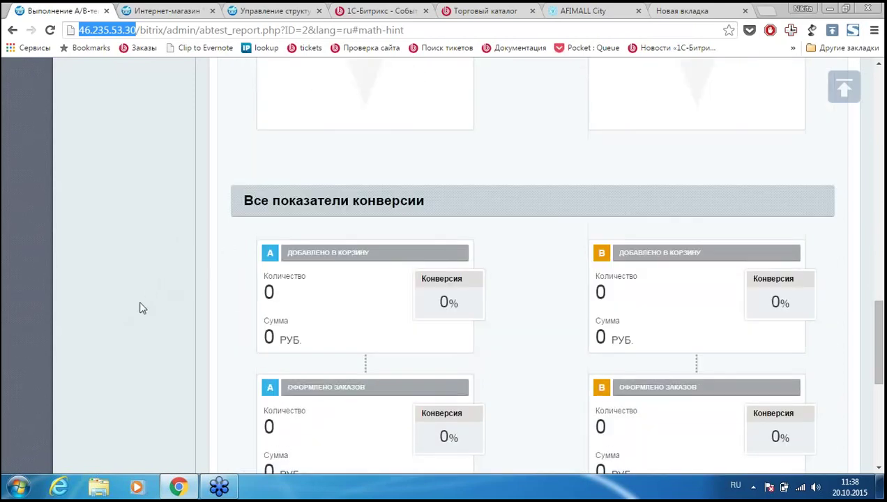
pyautogui.scroll(-1, 192, 293)
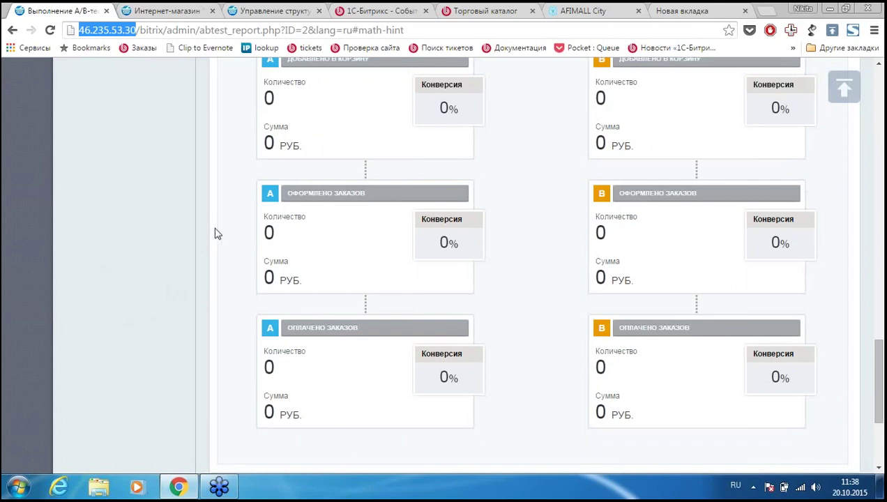
pyautogui.scroll(-3, 215, 234)
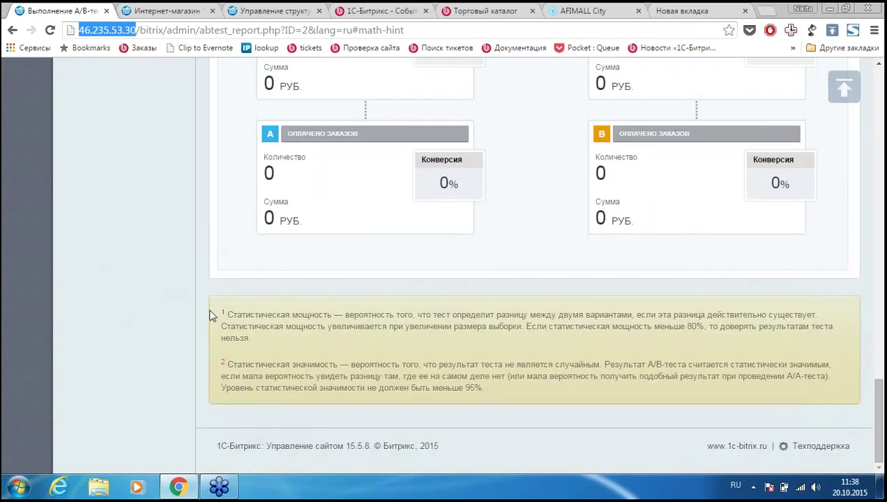
pyautogui.scroll(20, 279, 241)
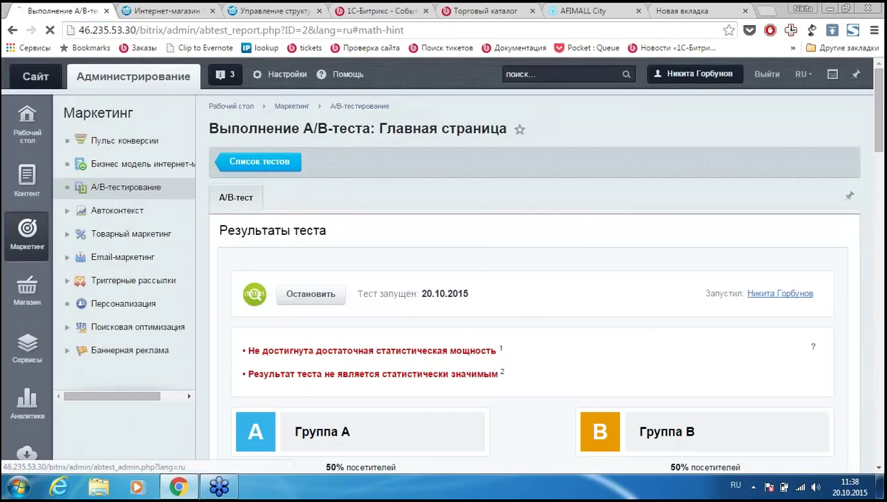
# Go back to the list of A/B tests and look over the available test types and their statuses.
pyautogui.click(249, 162)
pyautogui.scroll(-5, 530, 184)
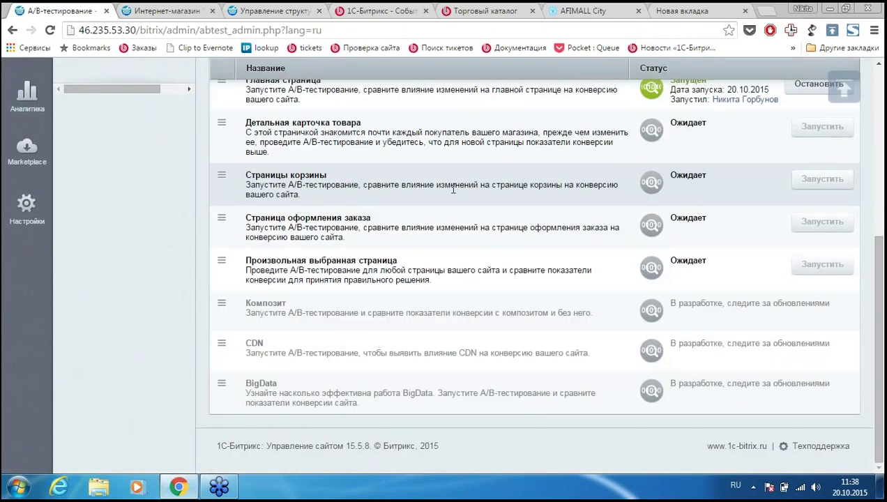
pyautogui.scroll(1, 299, 293)
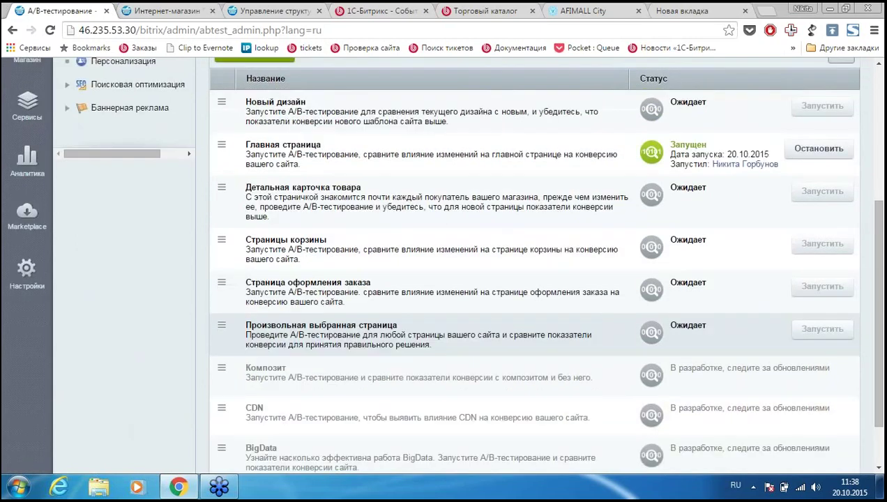
pyautogui.scroll(-1, 175, 330)
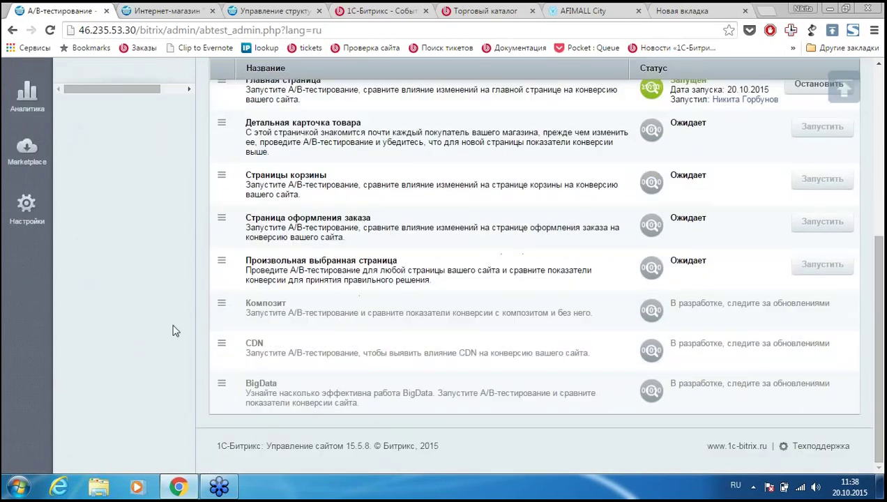